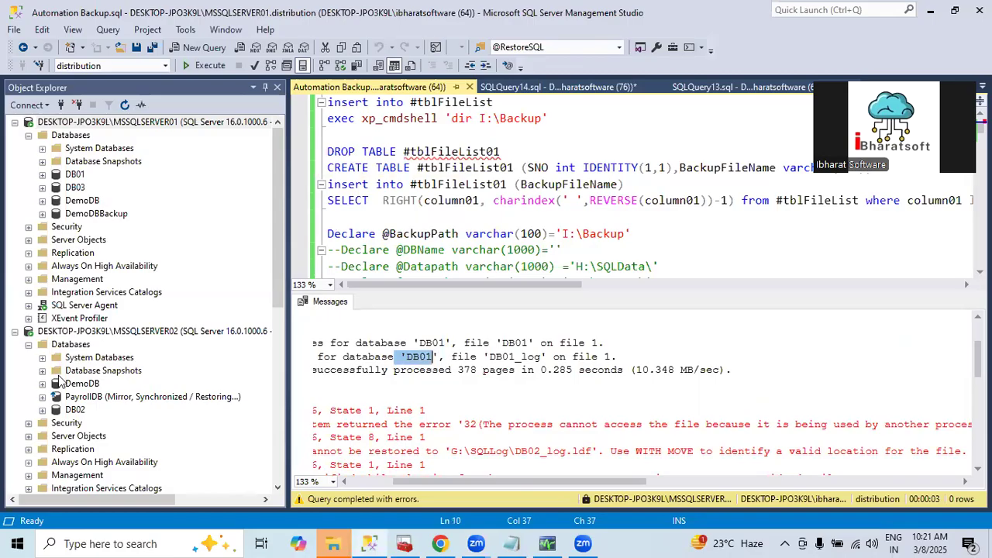
# Check the data and log file paths of database DB02 on MSSQLSERVER02 in its properties
pyautogui.rightClick(75, 370)
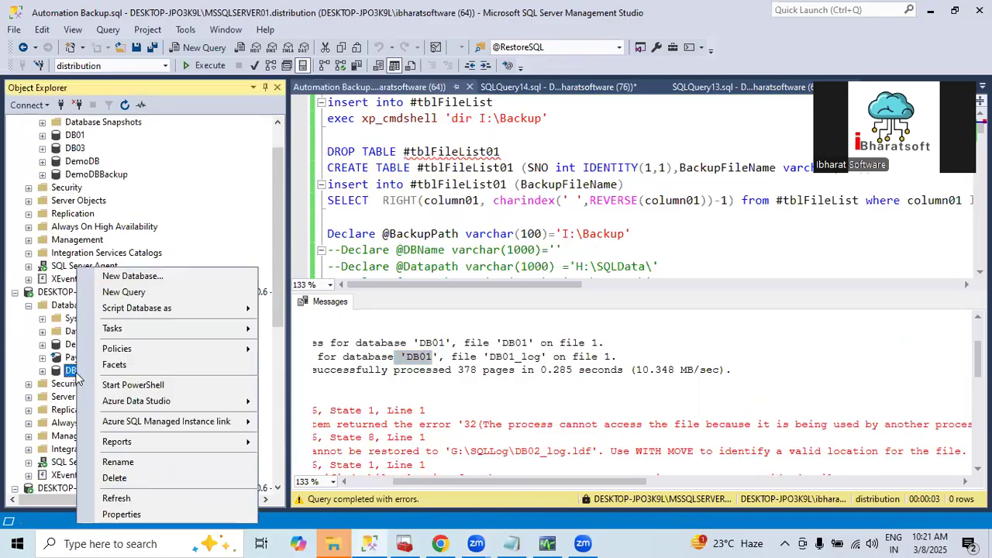
pyautogui.click(122, 515)
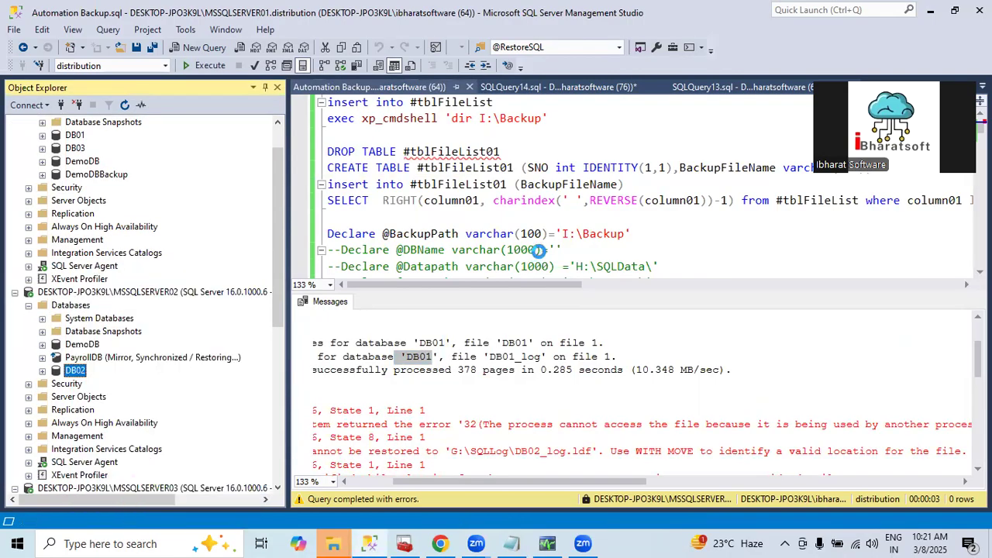
pyautogui.click(265, 78)
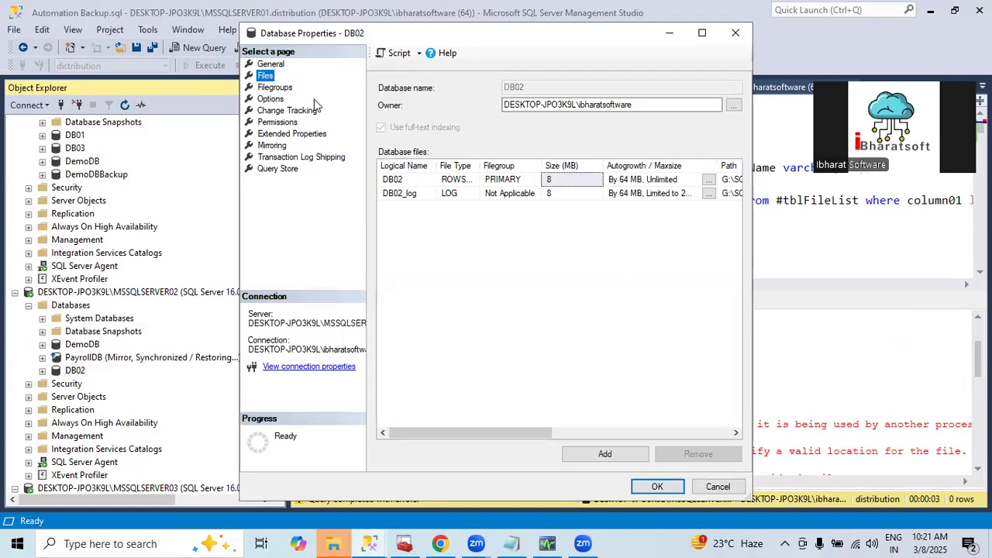
pyautogui.moveTo(509, 436); pyautogui.dragTo(572, 438)
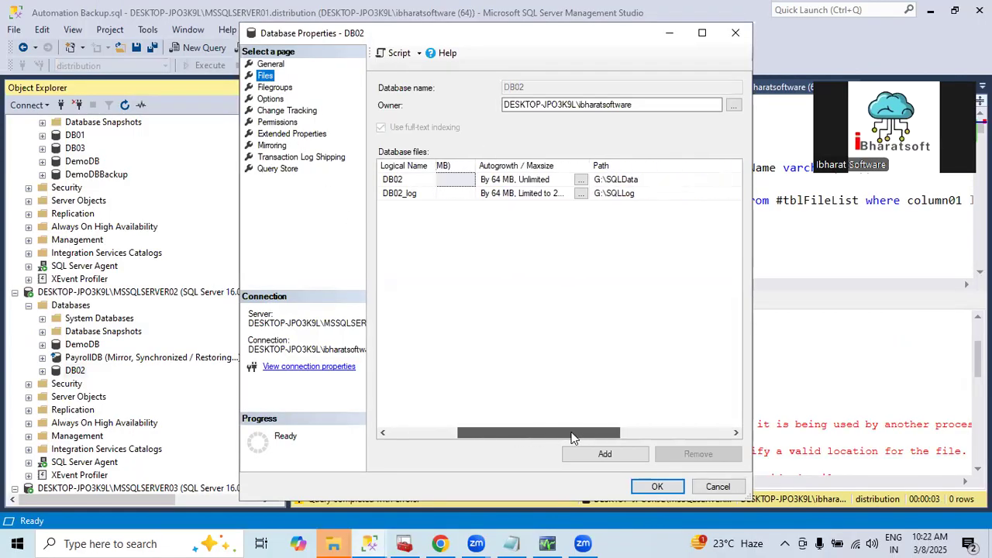
pyautogui.click(594, 194)
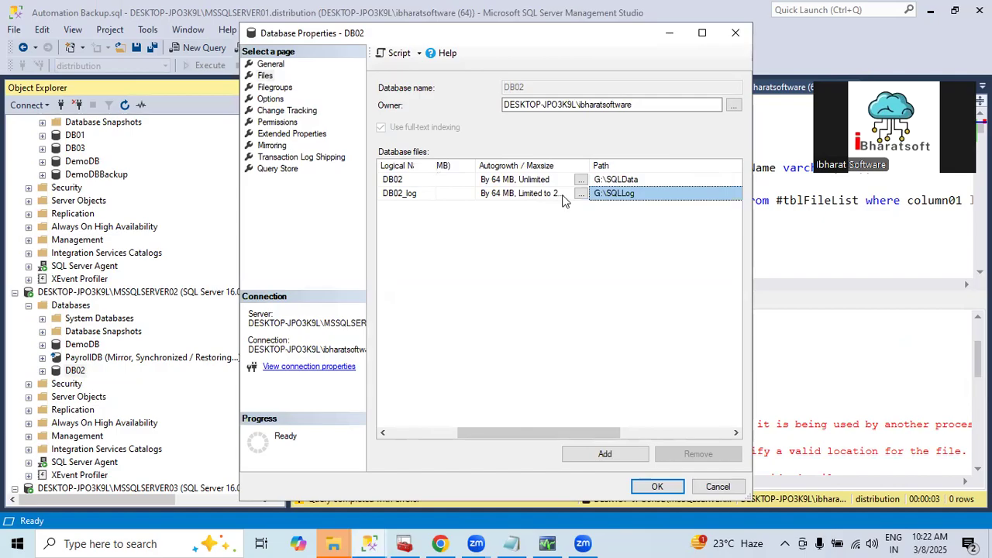
pyautogui.click(716, 486)
# Delete database DB02 from MSSQLSERVER02, closing its existing connections
pyautogui.rightClick(80, 371)
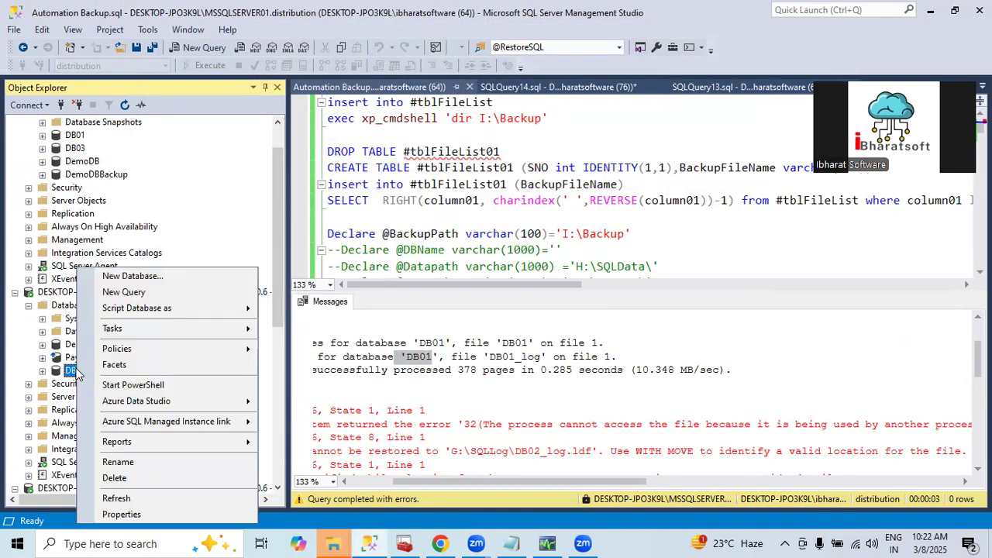
pyautogui.click(115, 478)
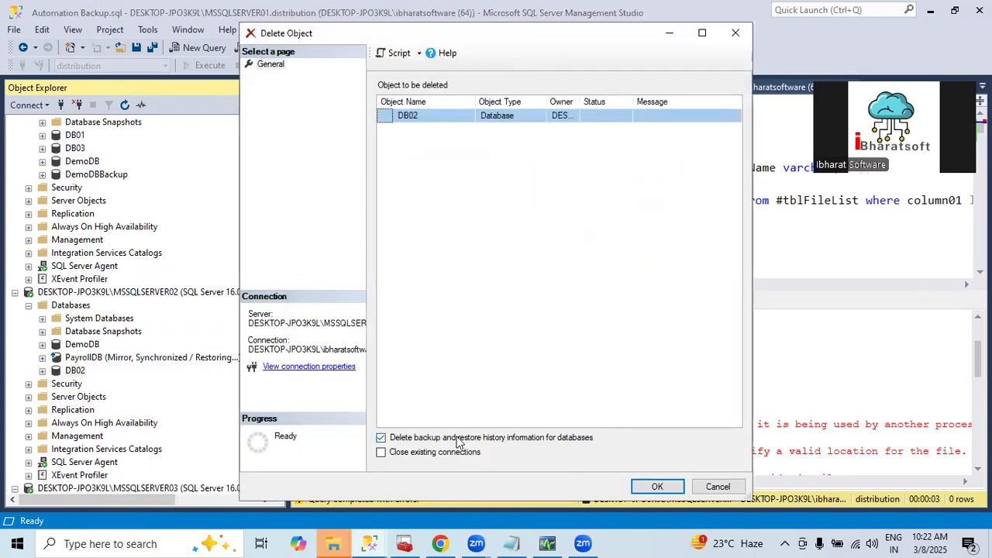
pyautogui.click(432, 458)
pyautogui.click(657, 486)
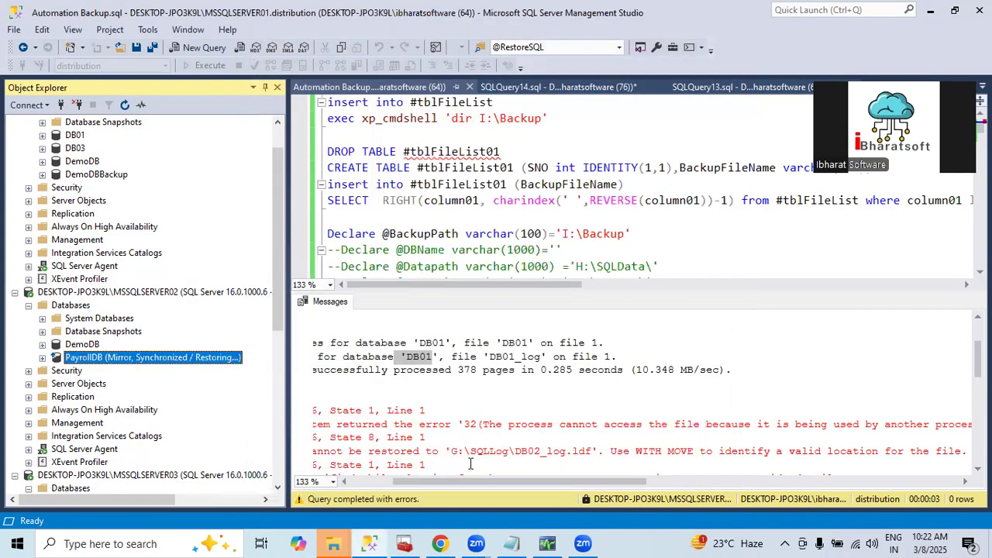
# Examine the remaining restore messages for DB02, DB03 and PayrollDB in the query output
pyautogui.scroll(-3, 422, 391)
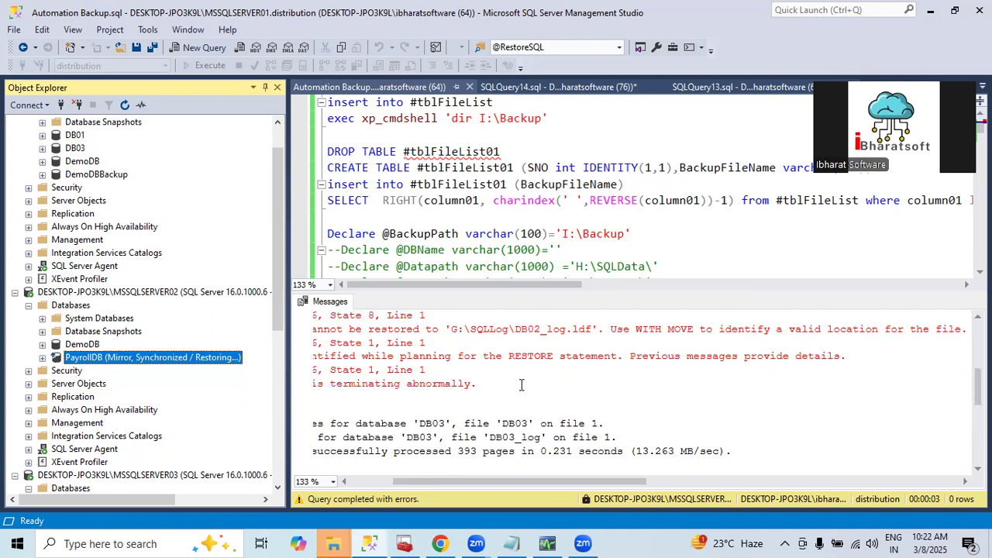
pyautogui.scroll(-3, 469, 431)
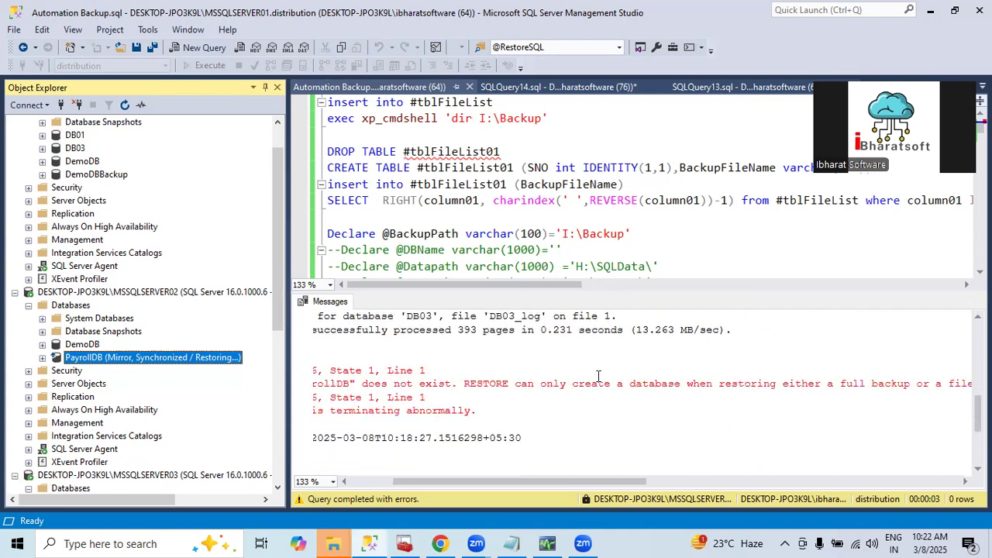
pyautogui.moveTo(502, 485); pyautogui.dragTo(458, 485)
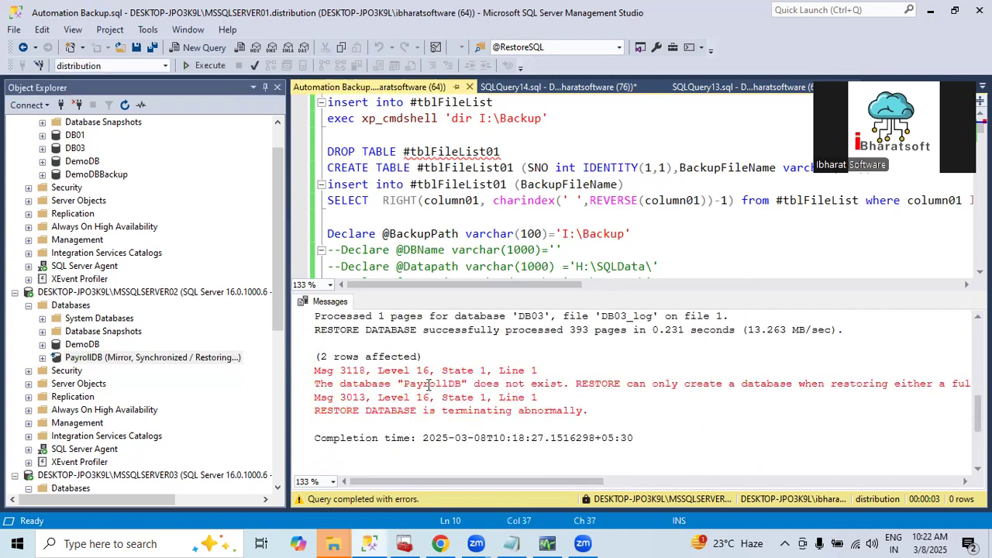
pyautogui.moveTo(423, 384); pyautogui.dragTo(444, 385)
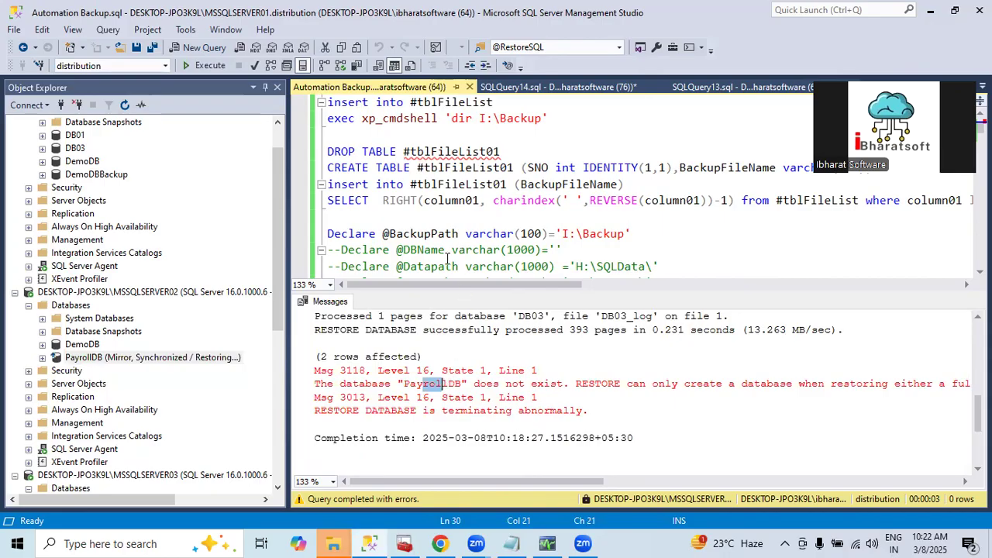
pyautogui.click(425, 233)
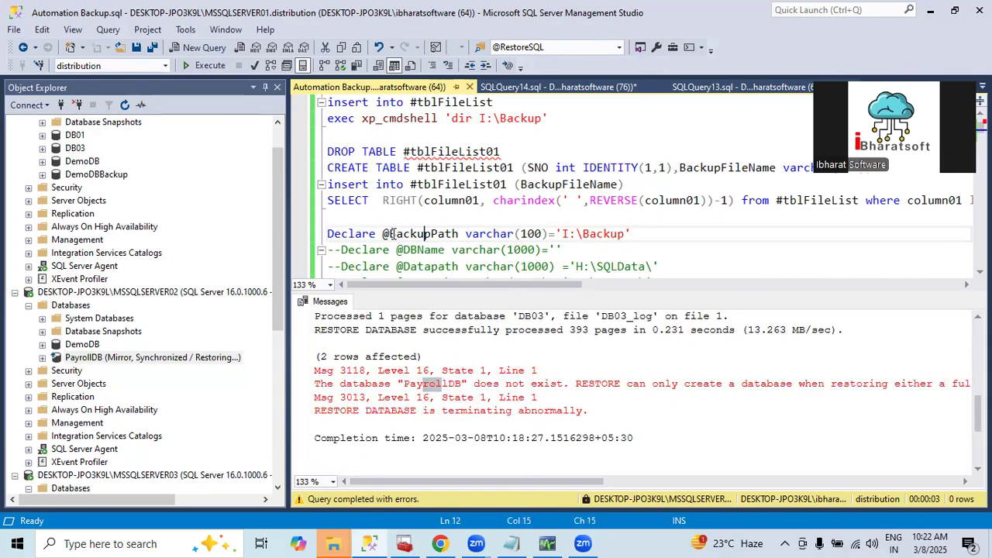
# Delete database DB01 from MSSQLSERVER01, closing its existing connections
pyautogui.scroll(1, 78, 167)
pyautogui.rightClick(78, 174)
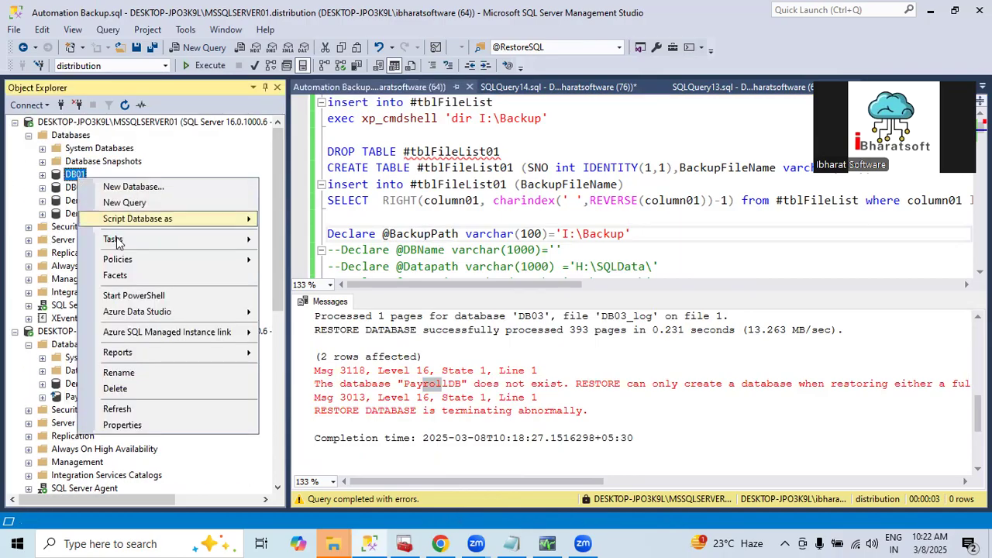
pyautogui.click(115, 389)
pyautogui.click(393, 454)
pyautogui.click(666, 486)
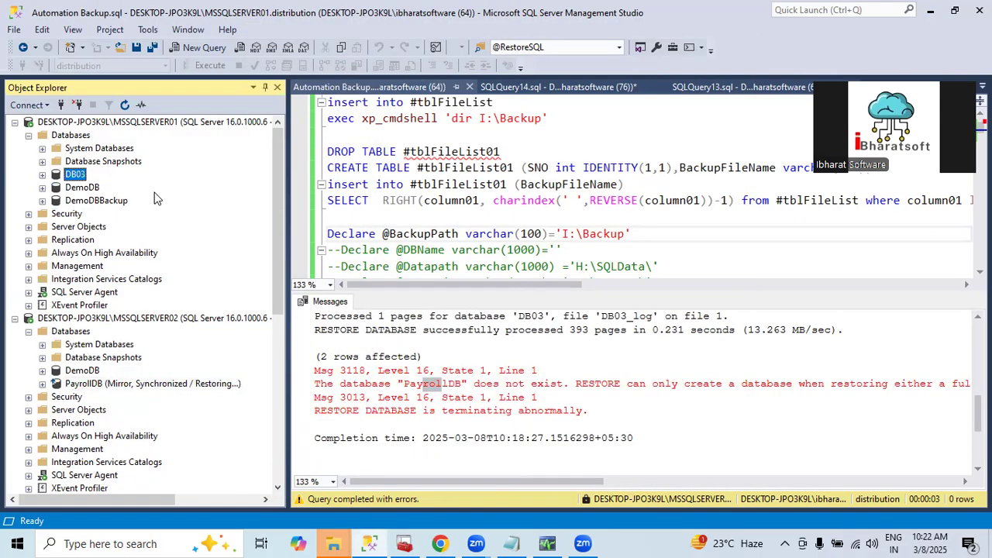
# Delete database DB03 from MSSQLSERVER01, closing its existing connections
pyautogui.rightClick(78, 176)
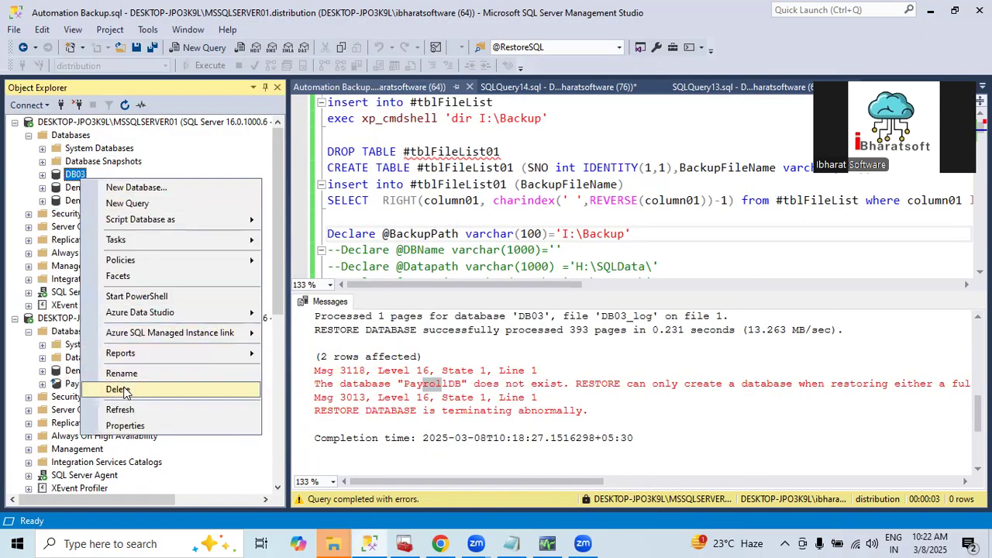
pyautogui.click(115, 388)
pyautogui.click(455, 449)
pyautogui.click(657, 486)
# Hide the query output and execute the whole Automation Backup script again
pyautogui.scroll(-5, 404, 222)
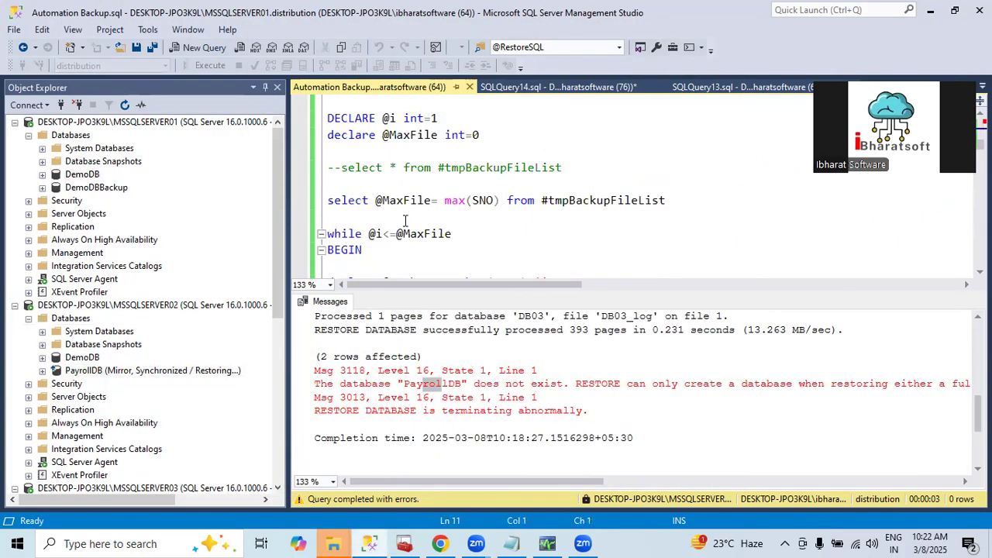
pyautogui.hotkey('ctrl', 'r')
pyautogui.scroll(7, 434, 248)
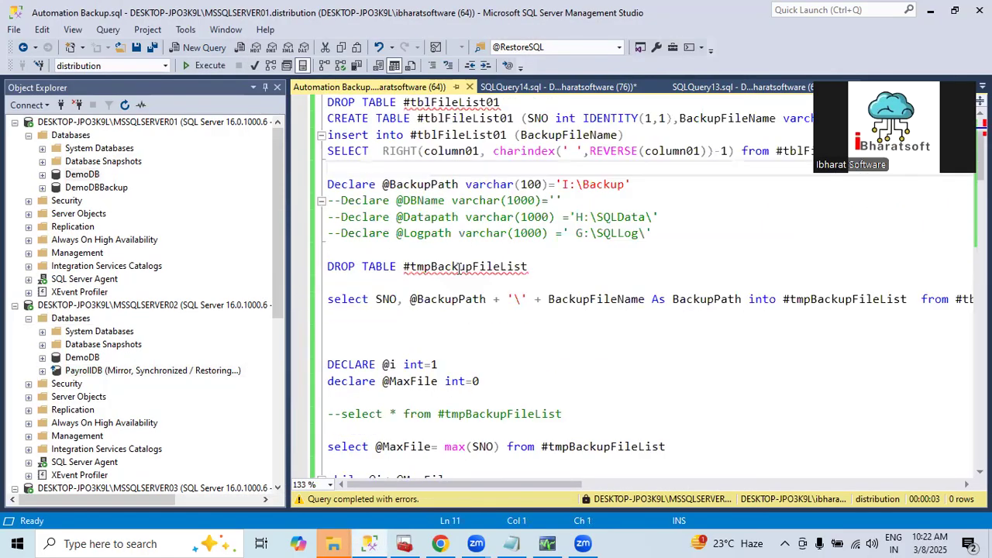
pyautogui.click(220, 67)
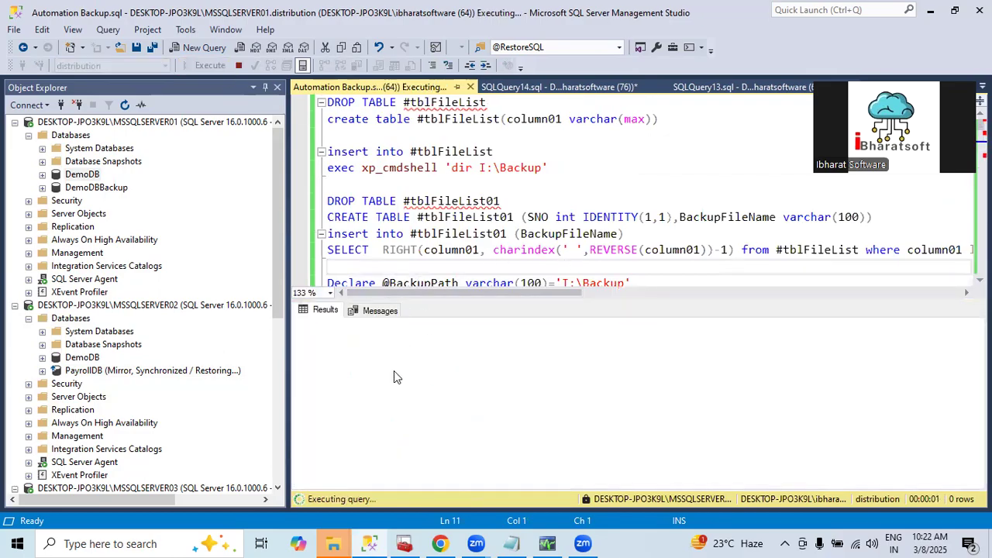
# Examine the restore messages for DB01, DB02, DB03 and PayrollDB, and hide the output again
pyautogui.click(372, 312)
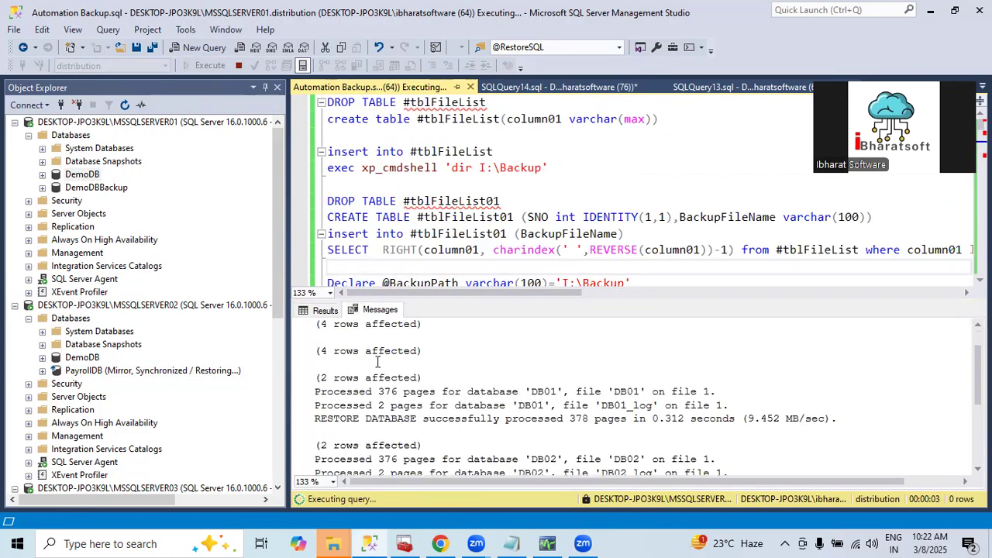
pyautogui.moveTo(418, 362); pyautogui.dragTo(425, 363)
pyautogui.moveTo(449, 394); pyautogui.dragTo(468, 432)
pyautogui.scroll(-2, 490, 423)
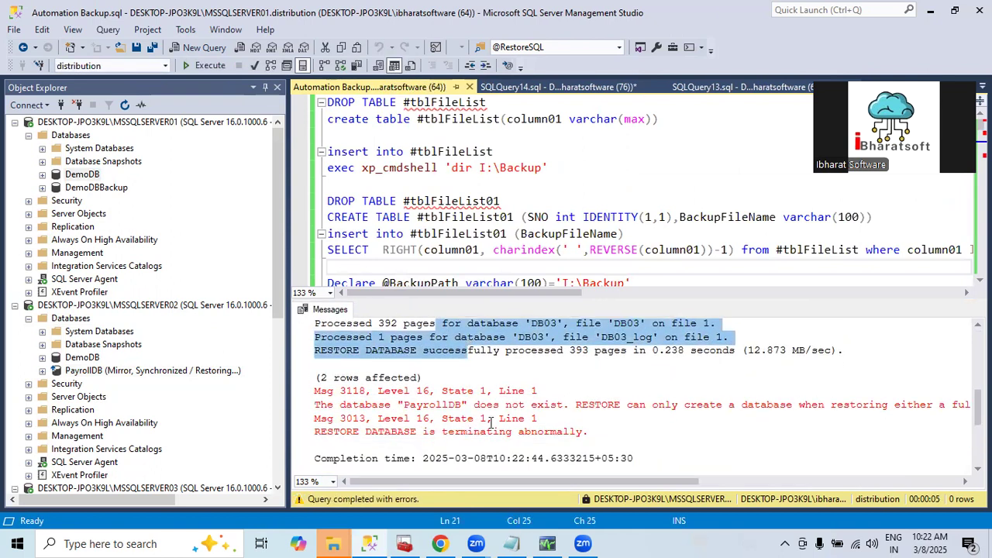
pyautogui.moveTo(587, 405); pyautogui.dragTo(710, 405)
pyautogui.moveTo(575, 481); pyautogui.dragTo(431, 292)
pyautogui.click(425, 266)
pyautogui.hotkey('ctrl', 'r')
# Copy the path of the I:\Backup folder from File Explorer and return to Management Studio
pyautogui.moveTo(331, 541)
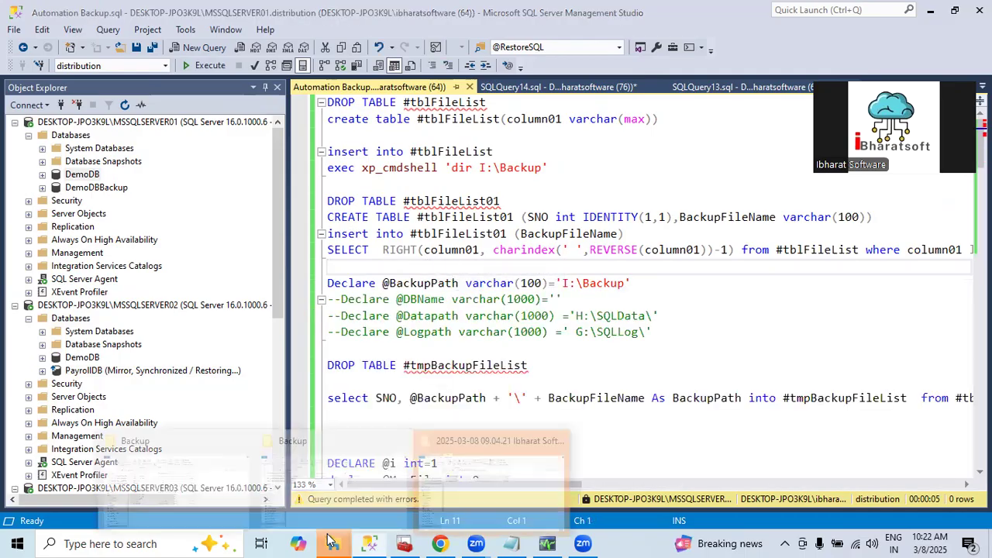
pyautogui.click(174, 488)
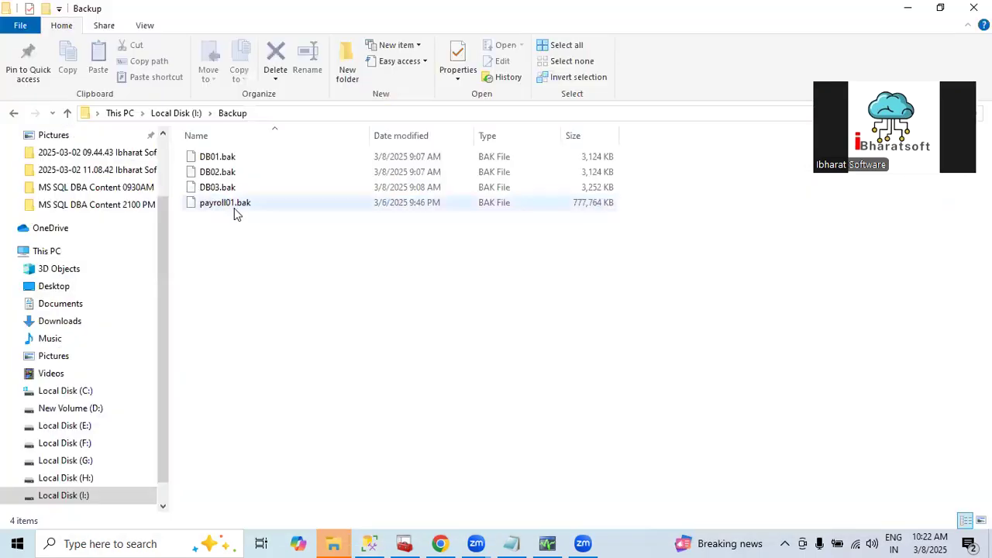
pyautogui.click(275, 113)
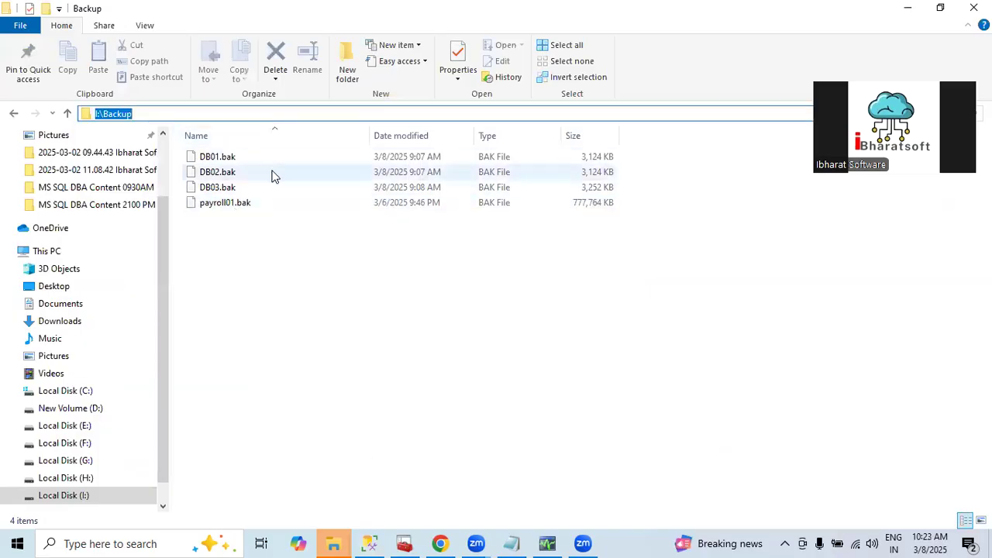
pyautogui.hotkey('alt', 'Tab')
# Begin a RESTORE FILELISTONLY statement in a new query, with the disk path starting at 'I:\Backup\
pyautogui.click(474, 331)
pyautogui.hotkey('ctrl', 'n')
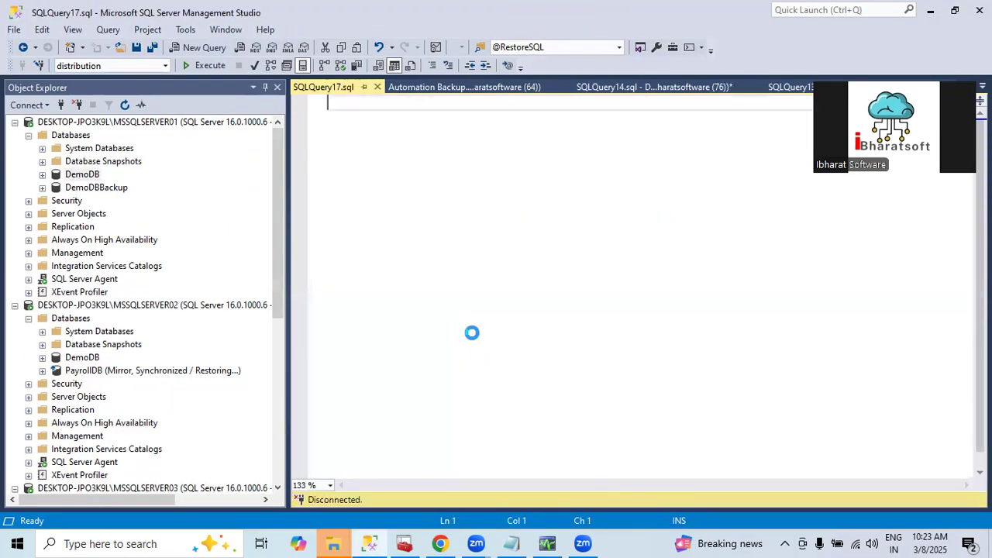
pyautogui.write('select * from')
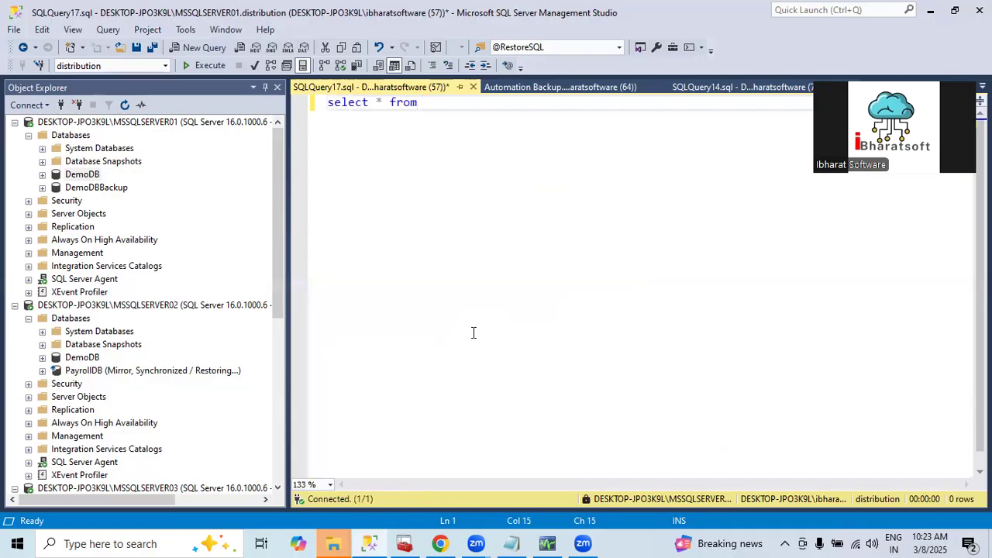
pyautogui.hotkey('ctrl', 'a')
pyautogui.write('rest')
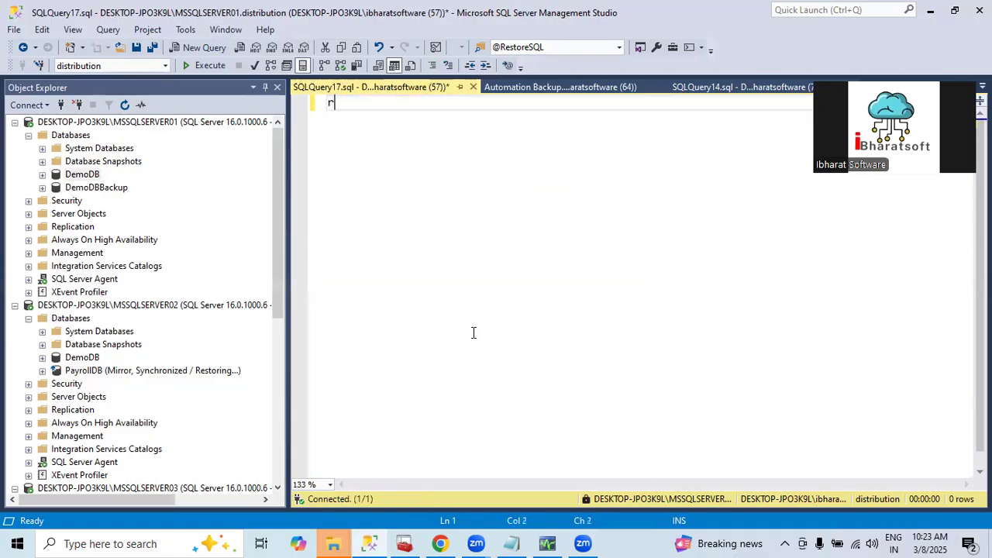
pyautogui.write('ore file')
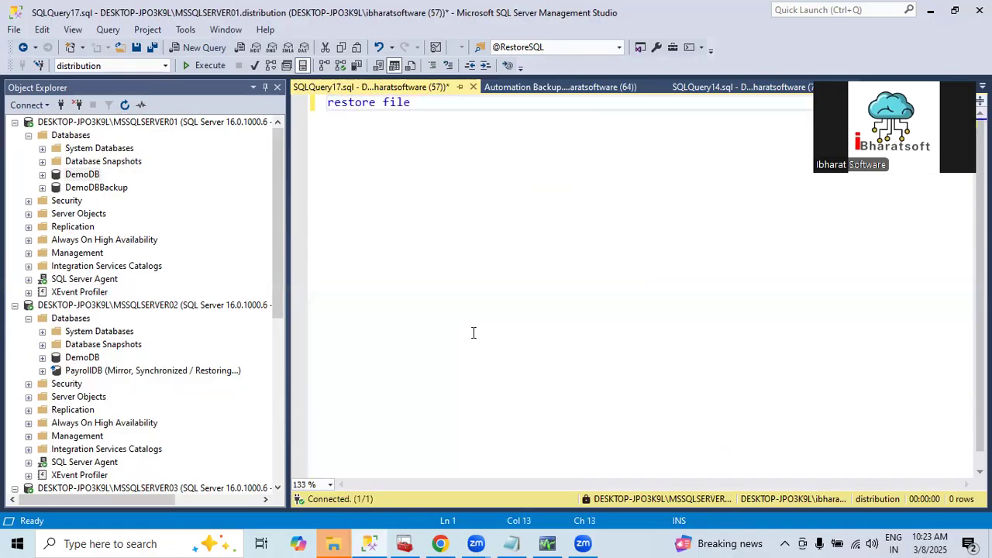
pyautogui.write('l')
pyautogui.write("istonly from disk='")
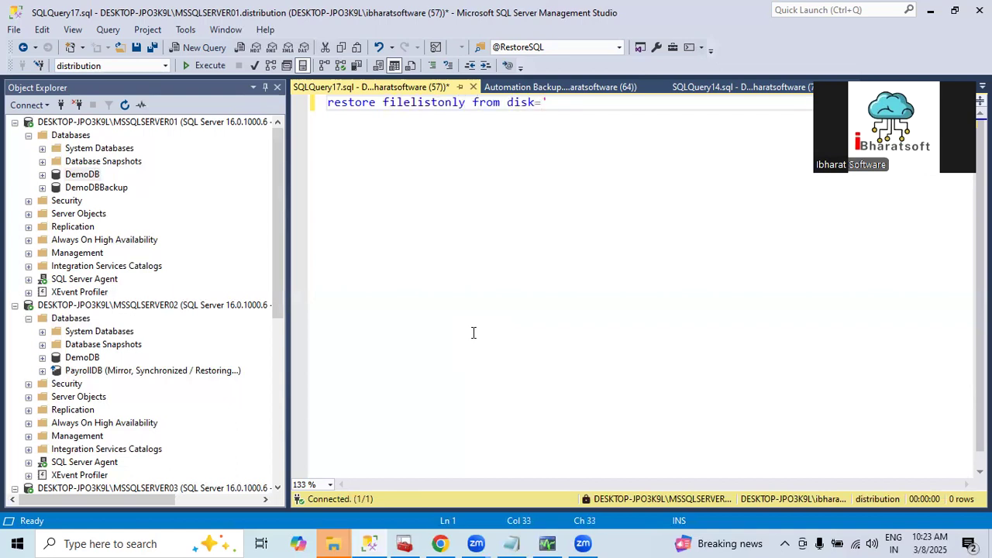
pyautogui.write("I:\\Backup'")
pyautogui.write('/')
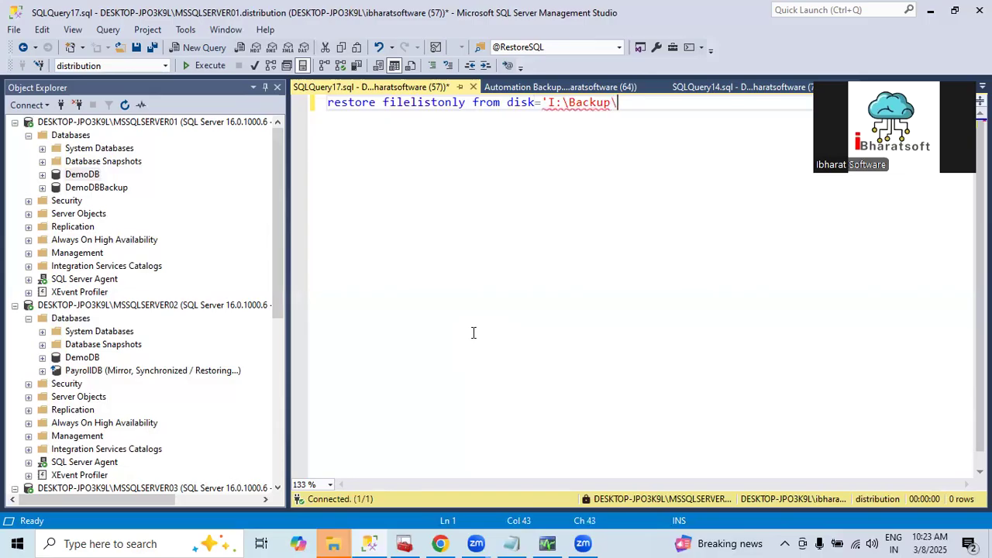
# Complete the statement's disk path with the file name payroll01.bak copied from the Backup folder, and select the whole statement
pyautogui.moveTo(330, 543)
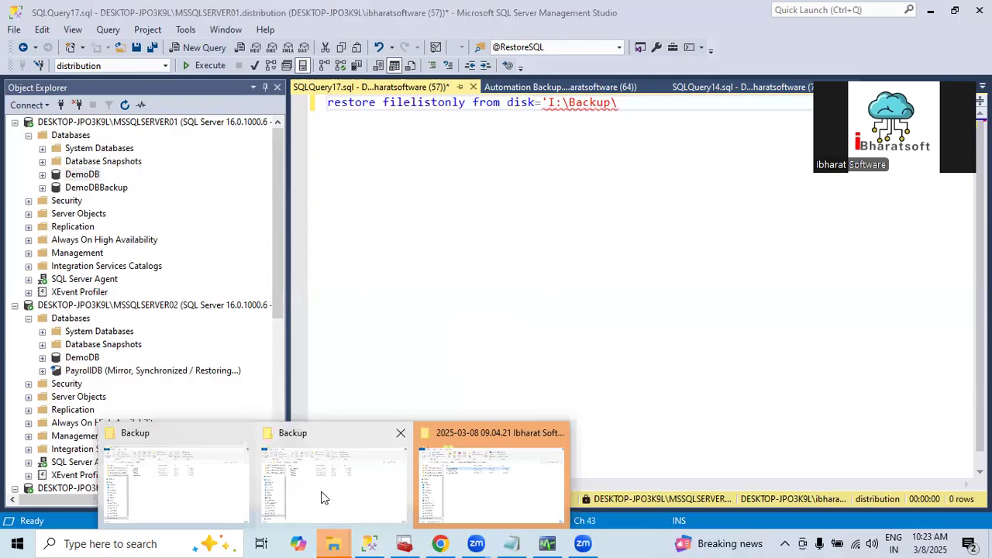
pyautogui.click(324, 493)
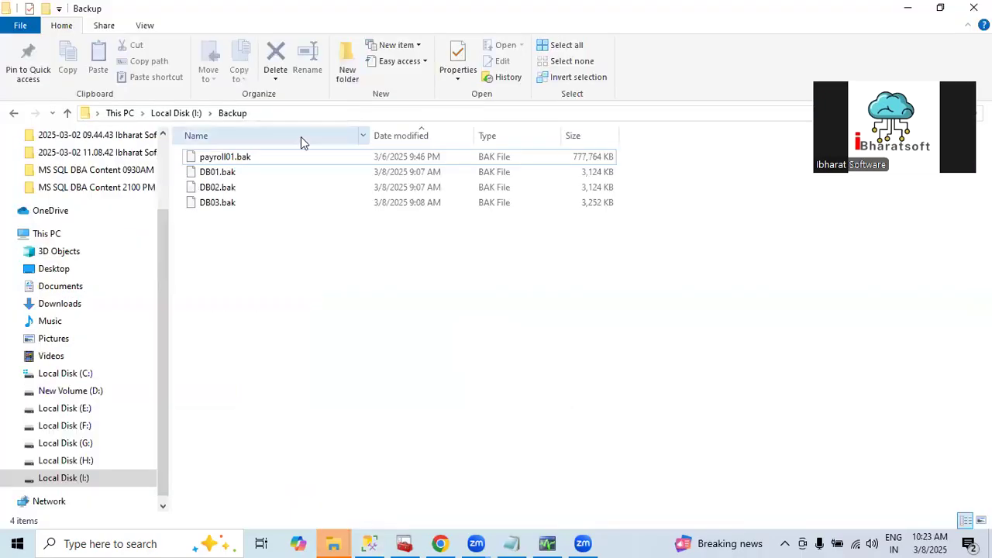
pyautogui.click(236, 159)
pyautogui.press('XF86AudioRaiseVolume')
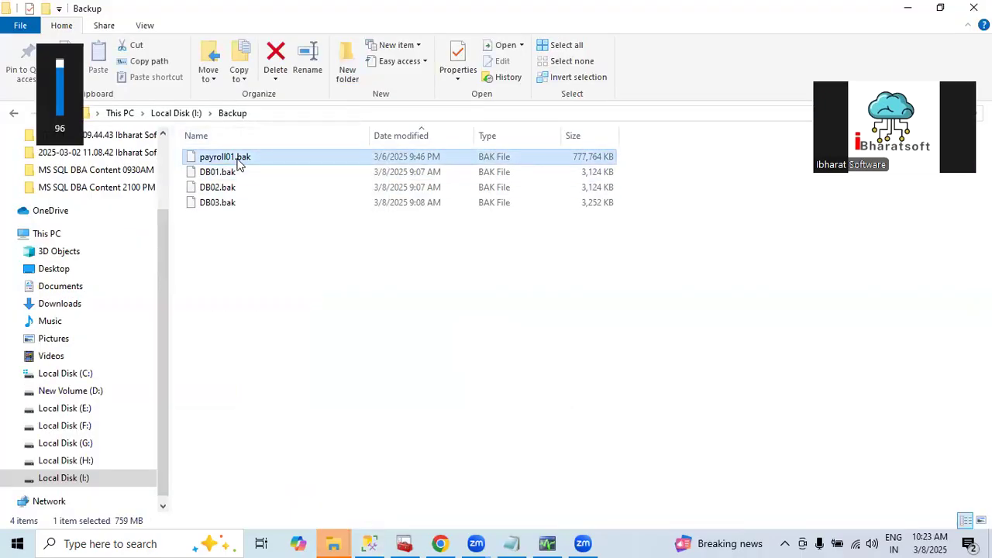
pyautogui.press('F2')
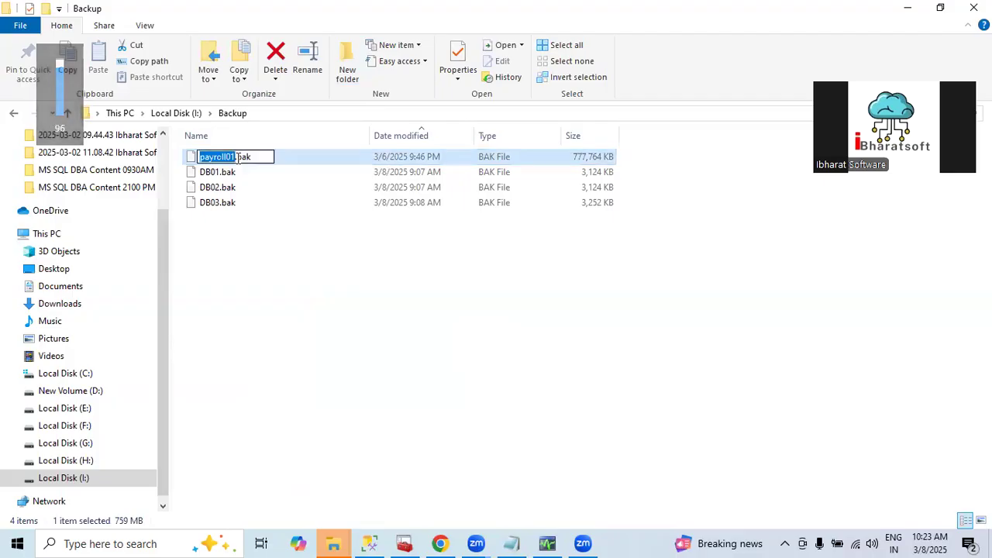
pyautogui.doubleClick(239, 158)
pyautogui.hotkey('ctrl', 'c')
pyautogui.hotkey('alt', 'Tab')
pyautogui.hotkey('ctrl', 'v')
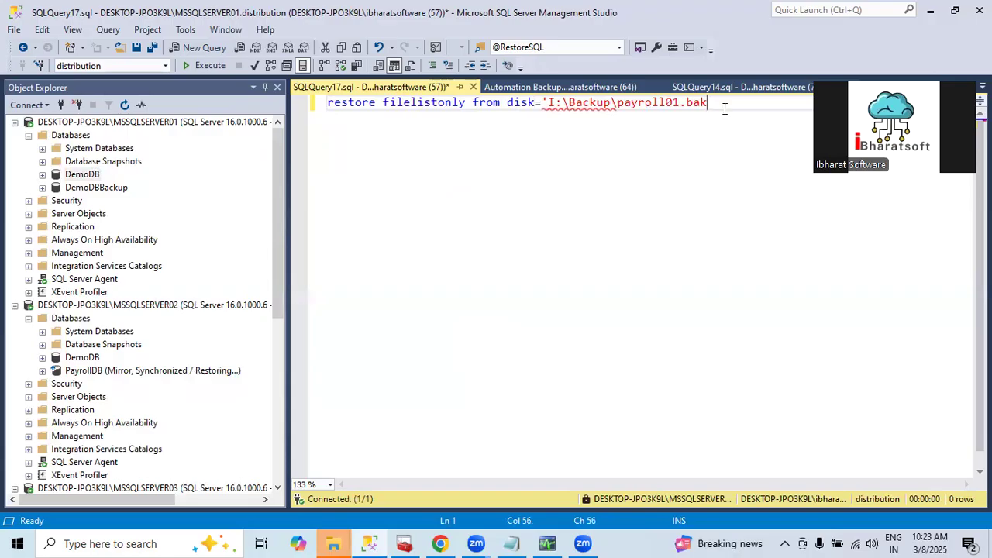
pyautogui.hotkey('shift', 'Home')
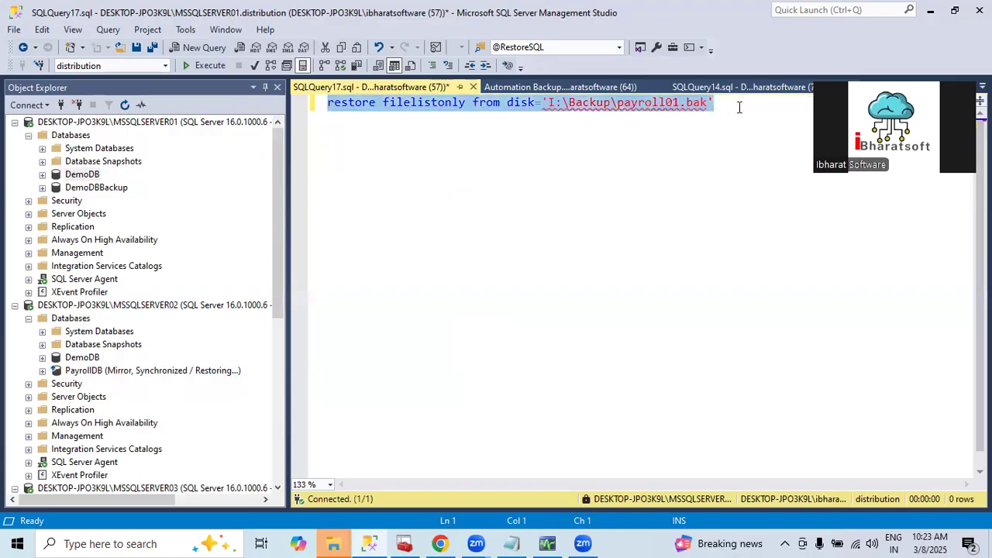
# Run the RESTORE FILELISTONLY statement for payroll01.bak and review the listed logical and physical files
pyautogui.press('F5')
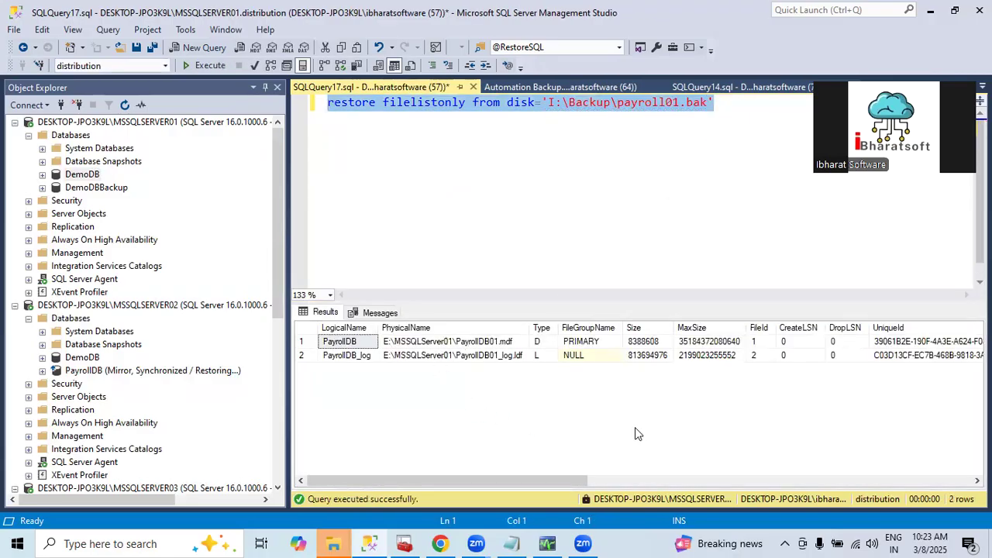
pyautogui.click(549, 474)
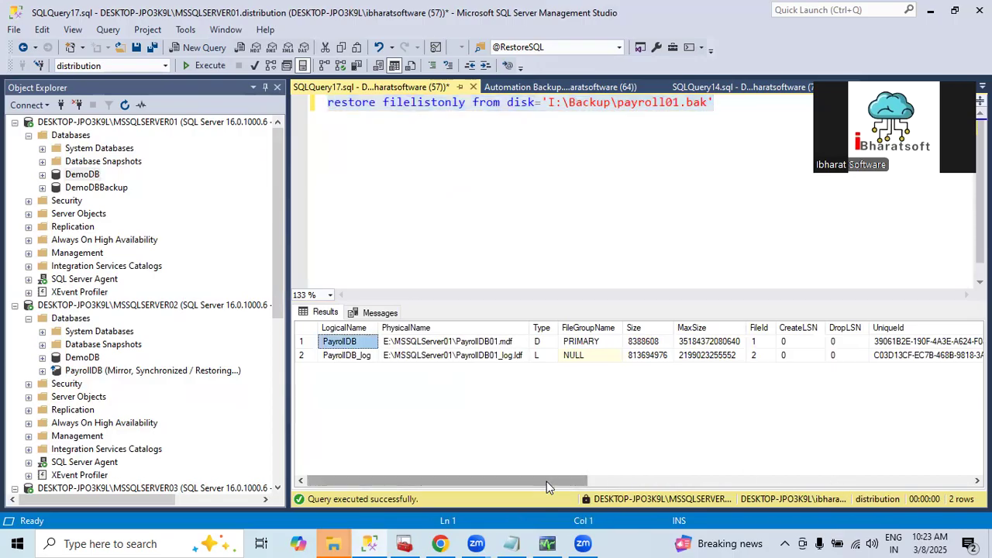
pyautogui.moveTo(546, 481)
pyautogui.mouseDown()
pyautogui.moveTo(700, 470)
pyautogui.moveTo(960, 472)
pyautogui.moveTo(547, 476)
pyautogui.mouseUp()
pyautogui.click(498, 162)
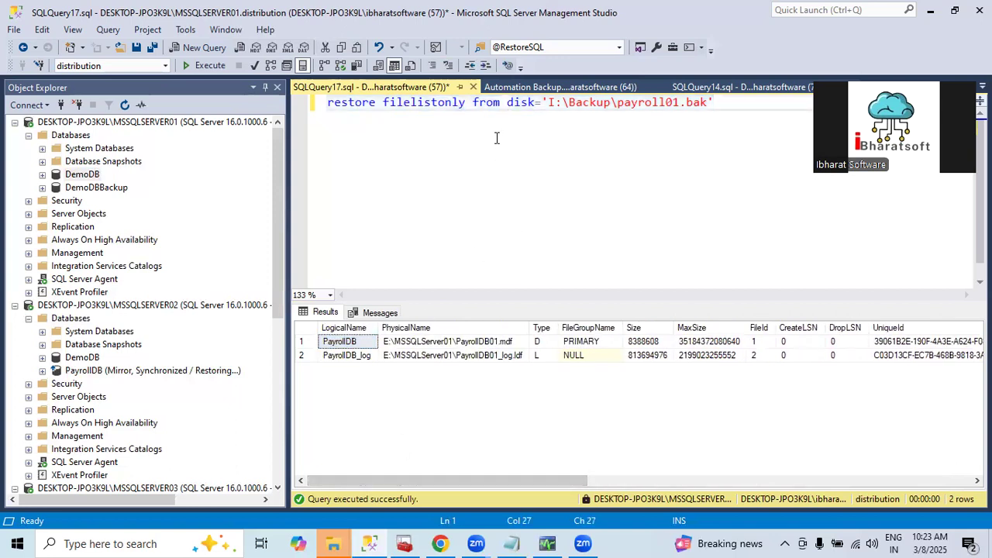
# Duplicate the RESTORE FILELISTONLY statement below the original, separated by a blank line
pyautogui.hotkey('ctrl', 'a')
pyautogui.hotkey('ctrl', 'c')
pyautogui.click(497, 138)
pyautogui.press('Return')
pyautogui.press('Return')
pyautogui.hotkey('ctrl', 'v')
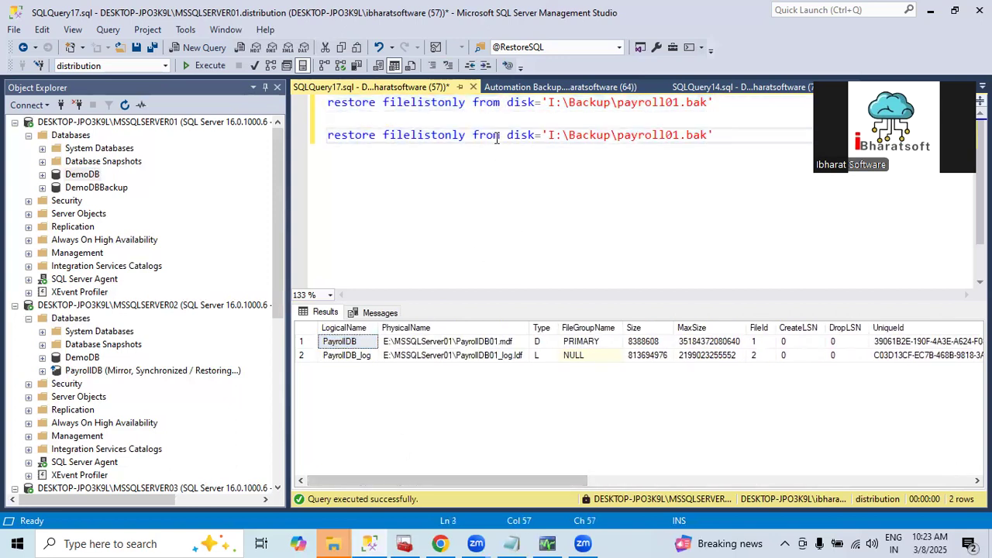
# Change filelistonly to headeronly in the duplicated restore statement
pyautogui.doubleClick(415, 139)
pyautogui.write('header')
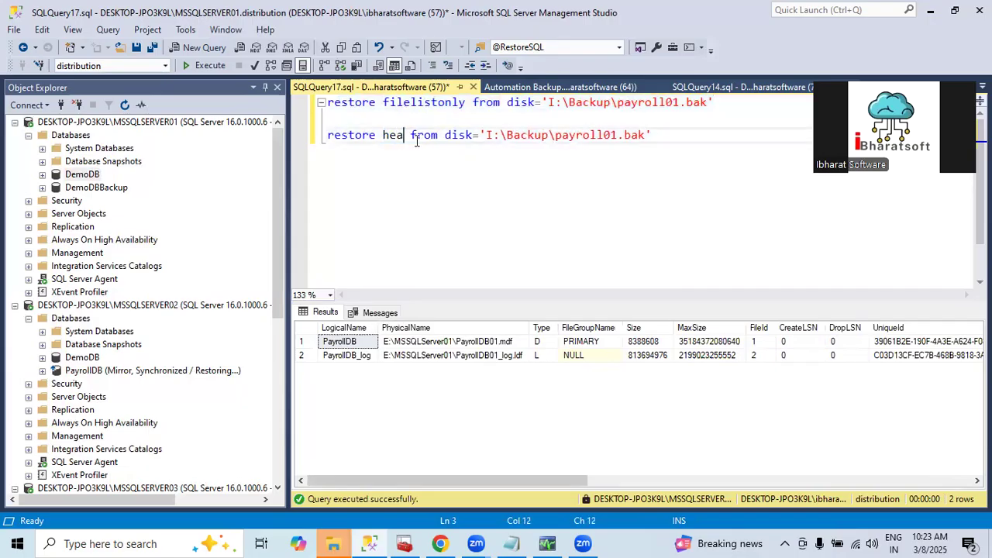
pyautogui.write('s')
pyautogui.press('BackSpace')
pyautogui.write('only')
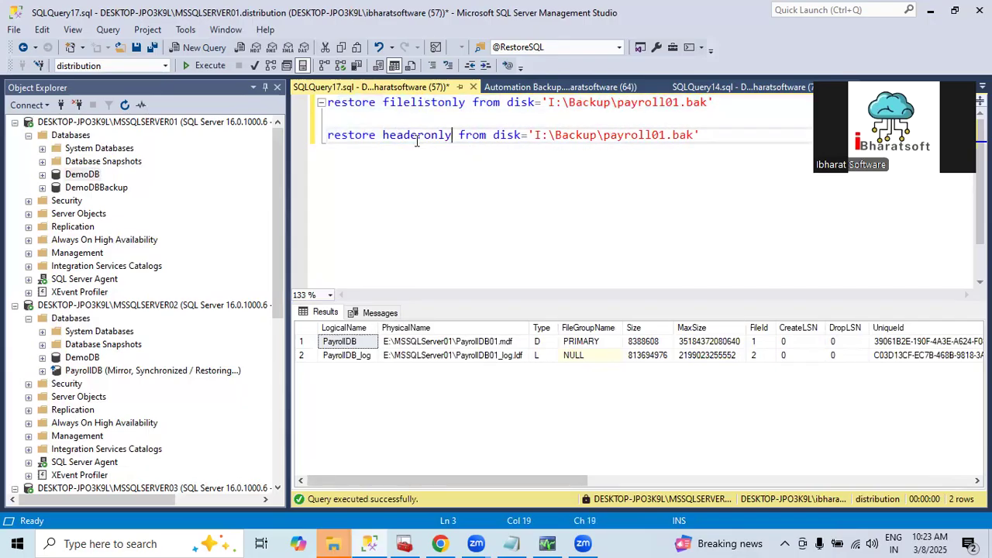
# Run only the RESTORE HEADERONLY statement and check the BackupTypeDescription value of payroll01.bak
pyautogui.press('Home')
pyautogui.hotkey('shift', 'End')
pyautogui.press('F5')
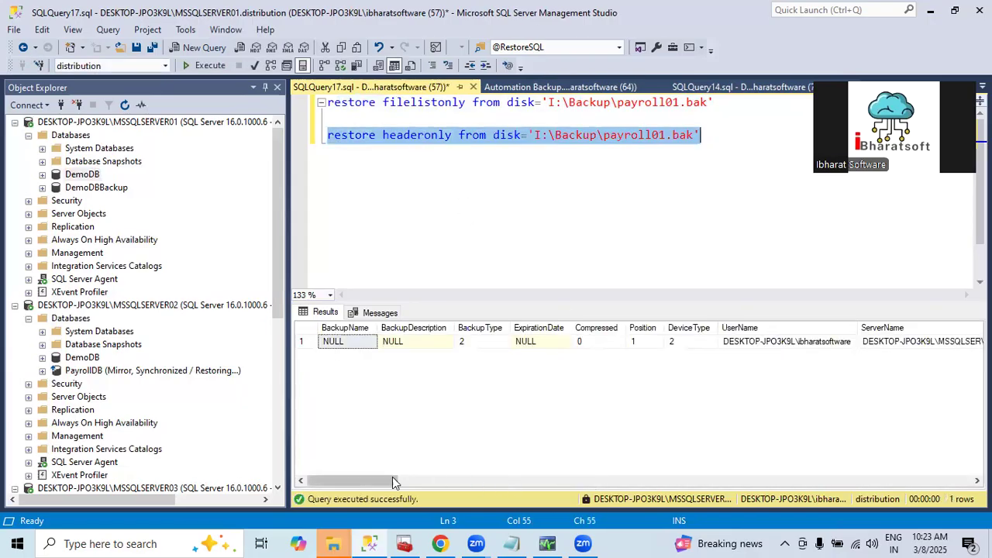
pyautogui.moveTo(376, 480); pyautogui.dragTo(879, 482)
pyautogui.click(599, 343)
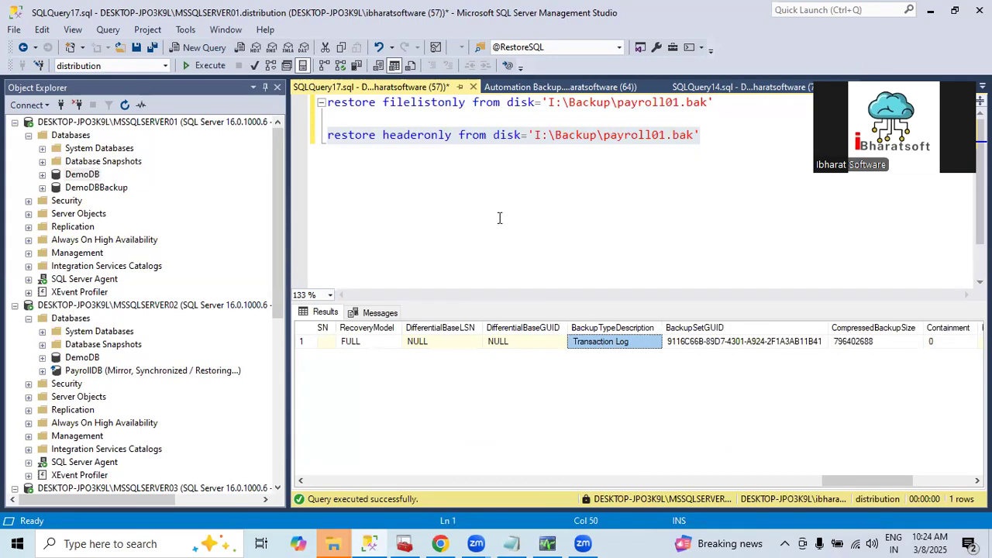
pyautogui.click(657, 185)
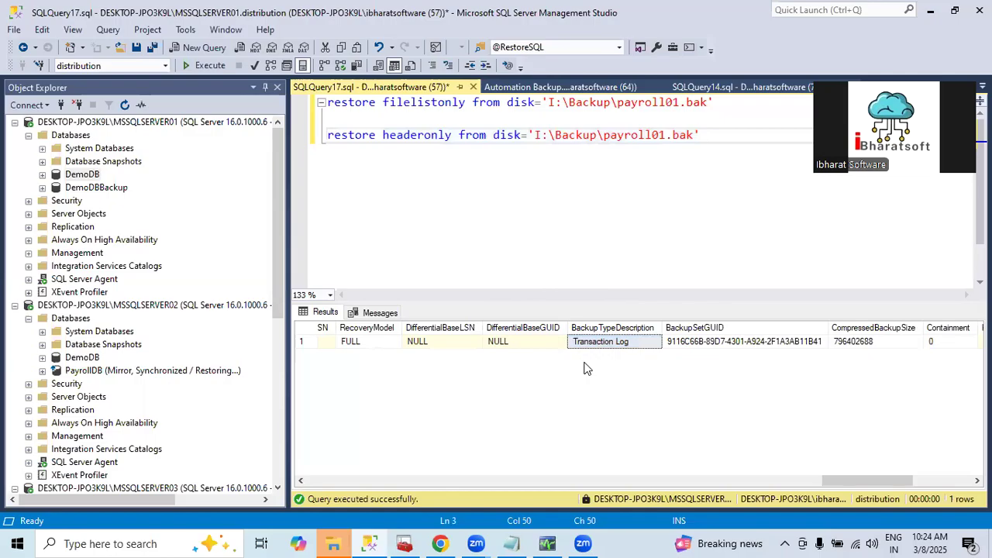
pyautogui.click(598, 343)
# Widen Object Explorer and switch from the header query to the Automation Backup.sql script
pyautogui.moveTo(700, 136); pyautogui.dragTo(308, 134)
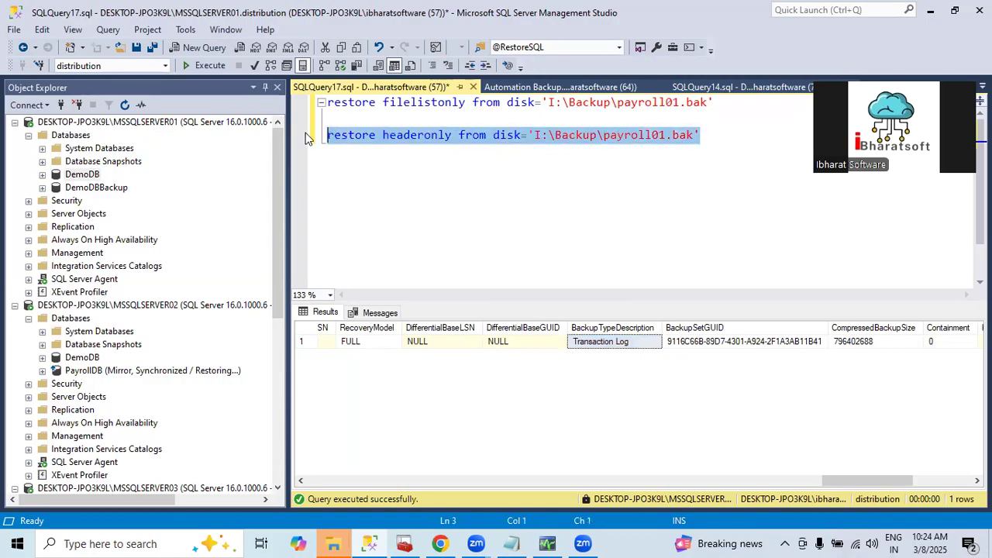
pyautogui.moveTo(285, 263); pyautogui.dragTo(324, 266)
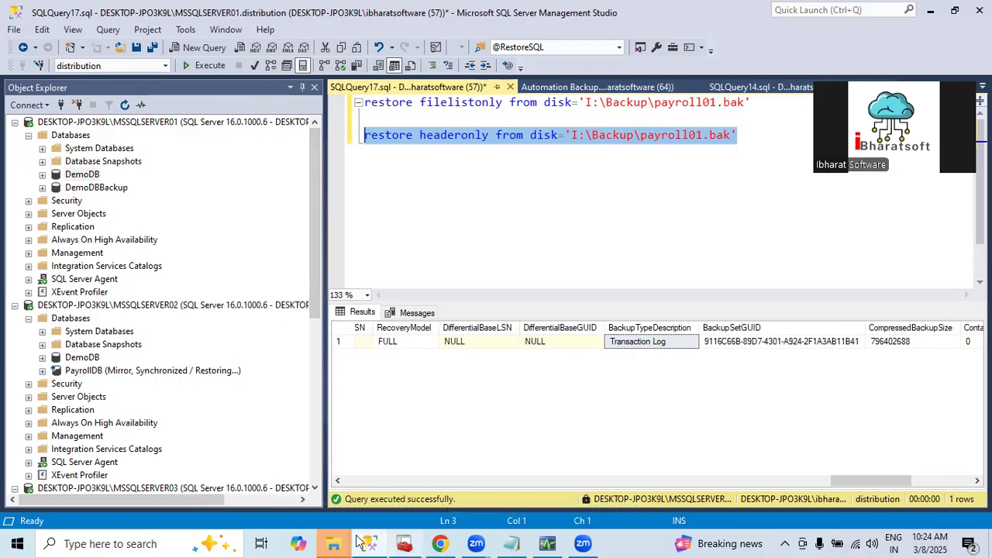
pyautogui.click(550, 232)
pyautogui.moveTo(746, 135); pyautogui.dragTo(286, 103)
pyautogui.click(569, 88)
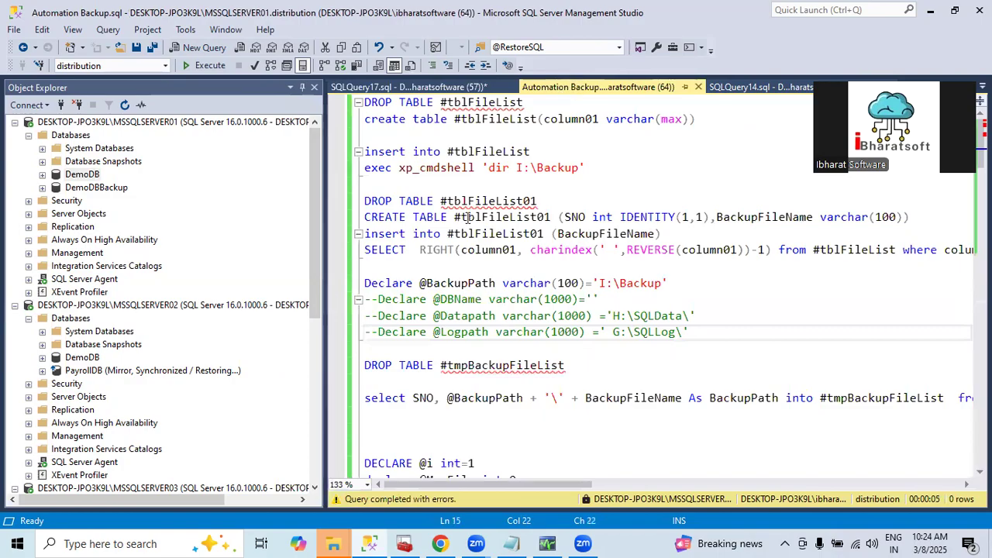
# Check the file paths in the properties of the DemoDB database on MSSQLSERVER02, and close the properties
pyautogui.scroll(-3, 89, 411)
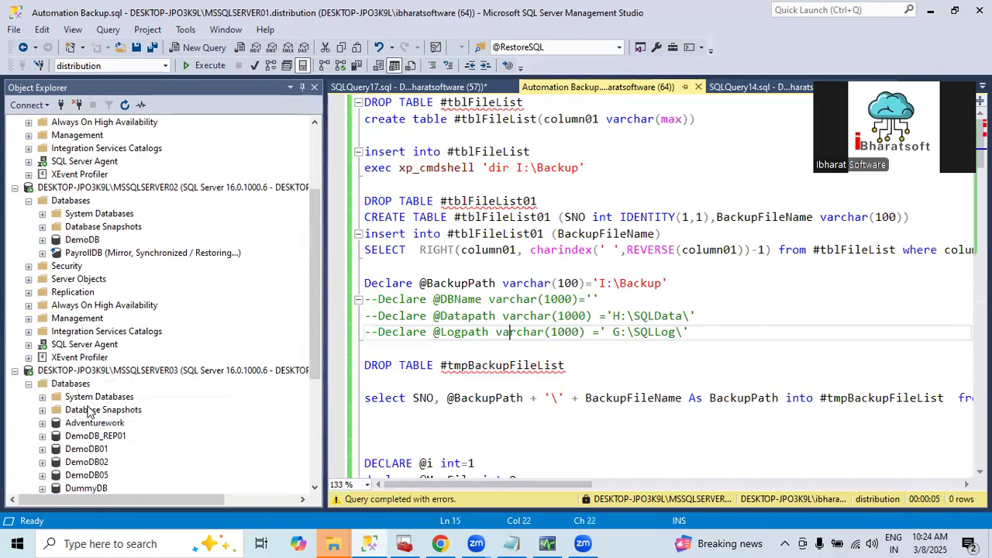
pyautogui.rightClick(95, 241)
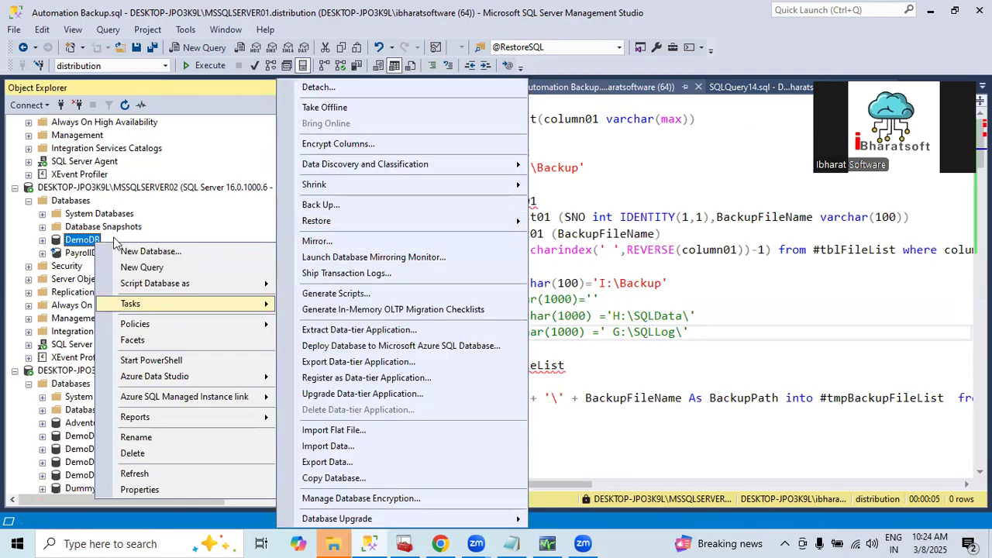
pyautogui.click(138, 492)
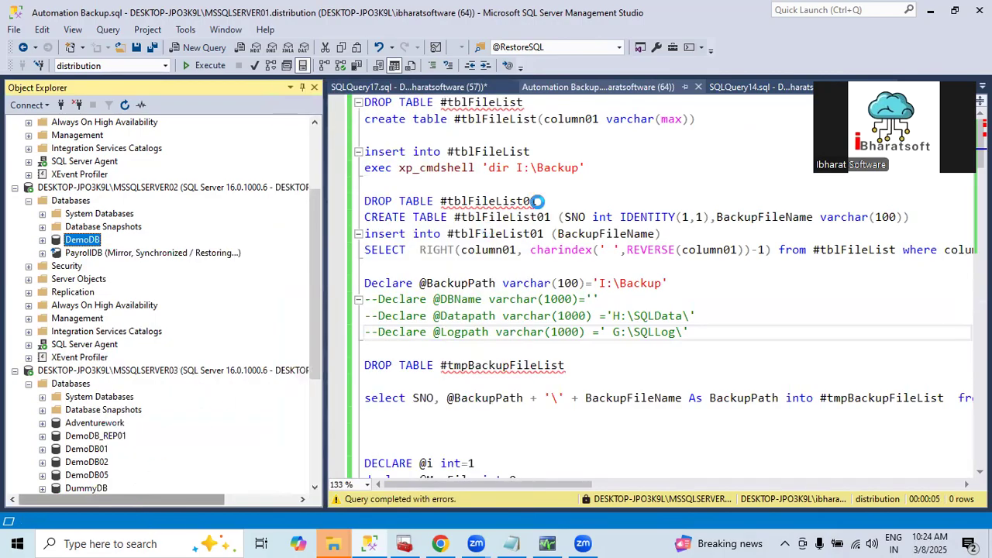
pyautogui.click(267, 75)
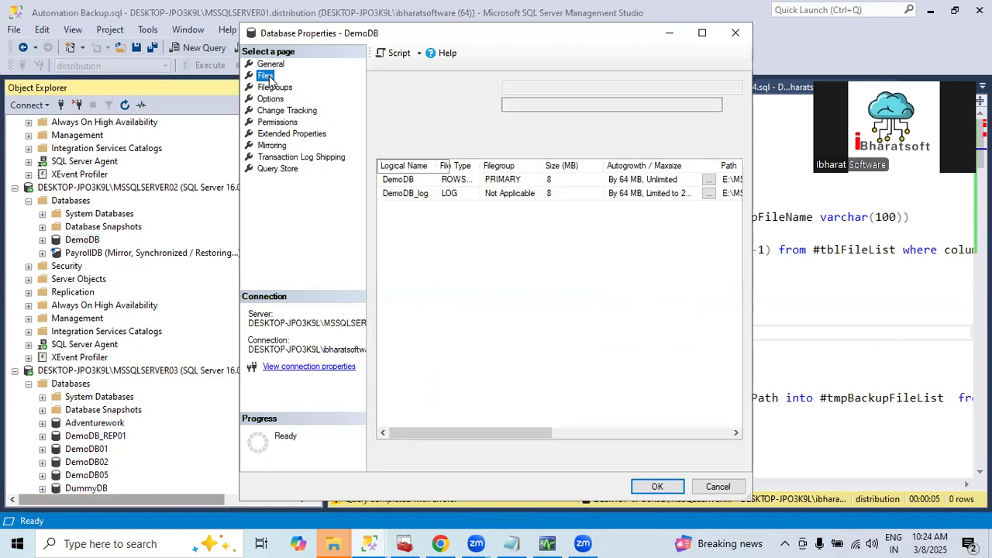
pyautogui.moveTo(523, 432); pyautogui.dragTo(597, 432)
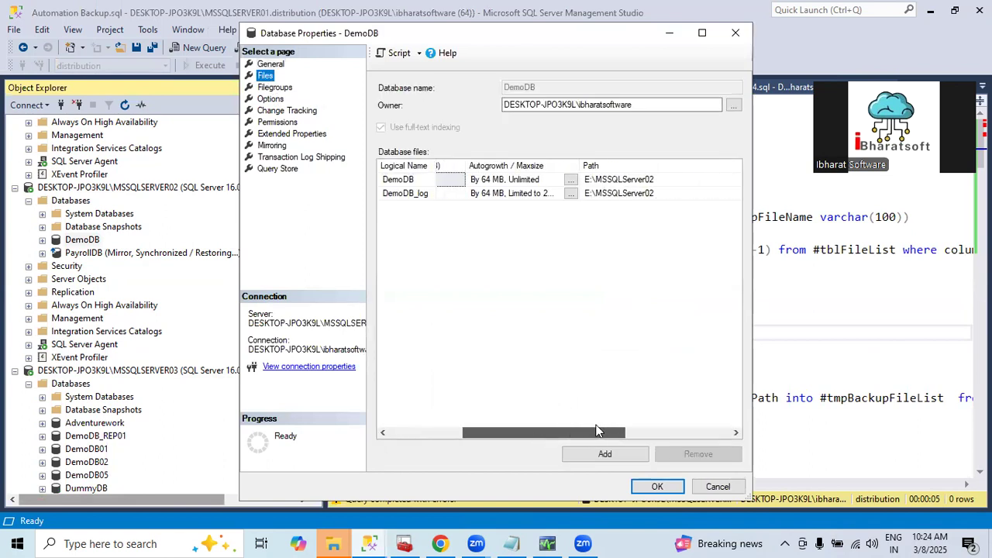
pyautogui.click(736, 32)
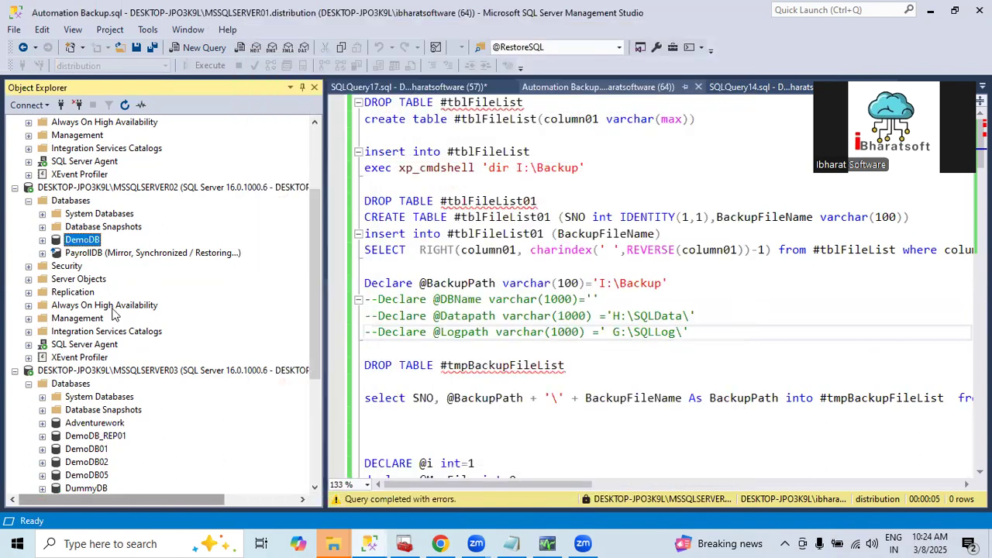
# Open the backup settings for DemoDB on MSSQLSERVER02 and remove the preset backup destination
pyautogui.rightClick(87, 240)
pyautogui.moveTo(135, 303)
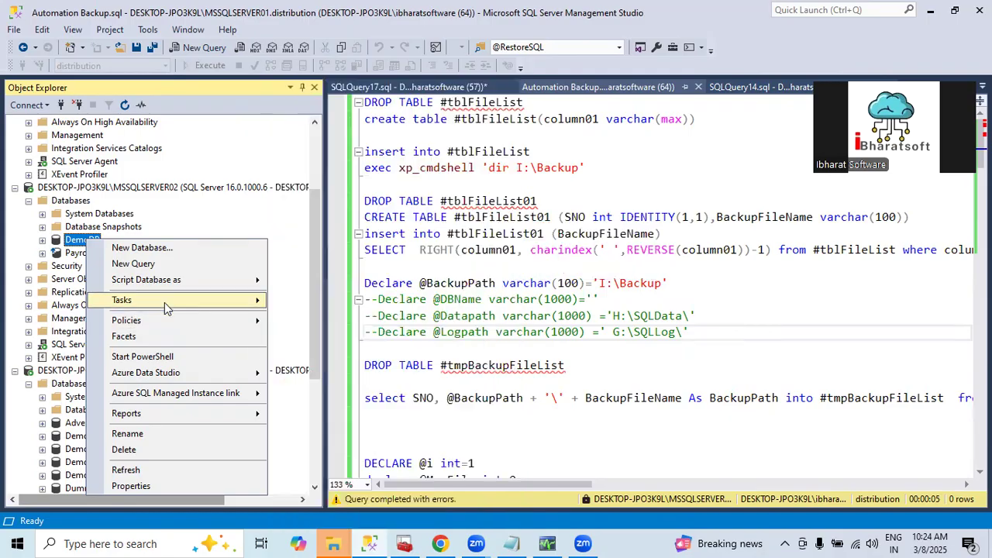
pyautogui.click(310, 204)
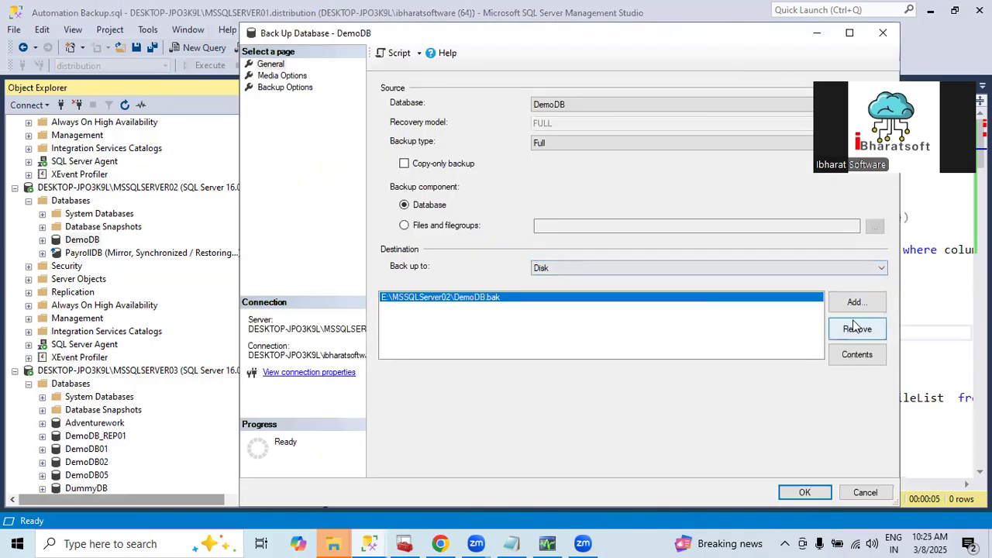
pyautogui.click(856, 328)
# Add a disk destination for the DemoDB backup in the I:\Backup folder with the file name DemoDB.bak
pyautogui.click(854, 303)
pyautogui.click(618, 270)
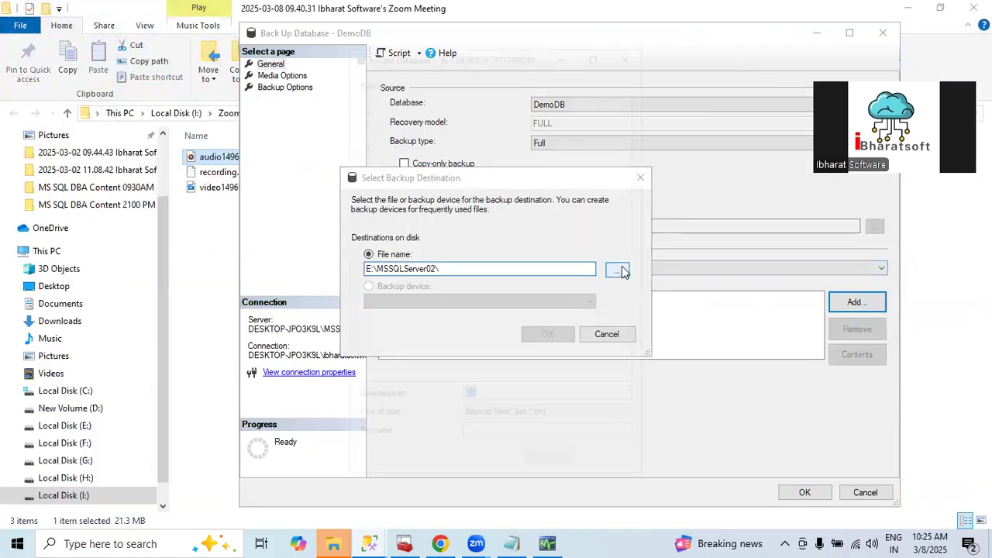
pyautogui.click(363, 234)
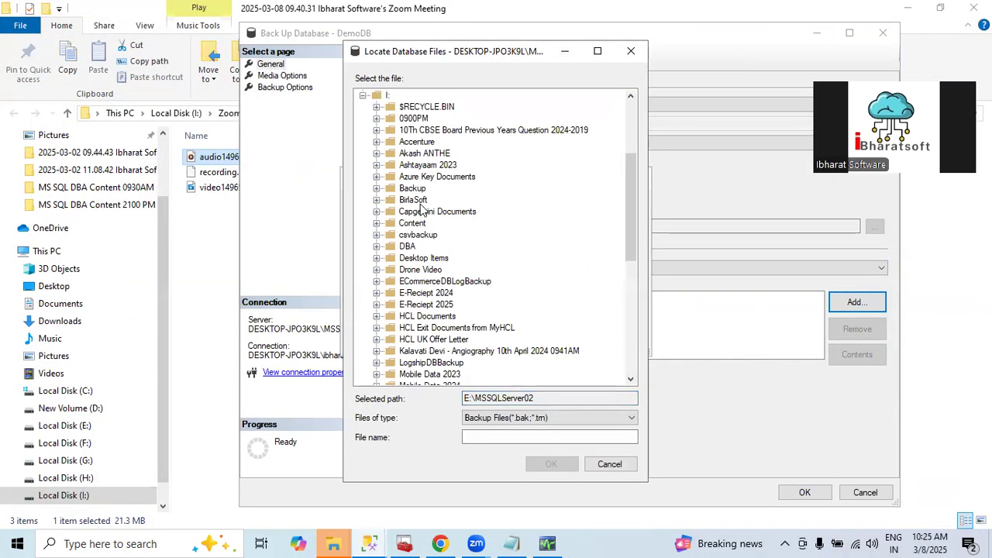
pyautogui.click(412, 188)
pyautogui.click(496, 436)
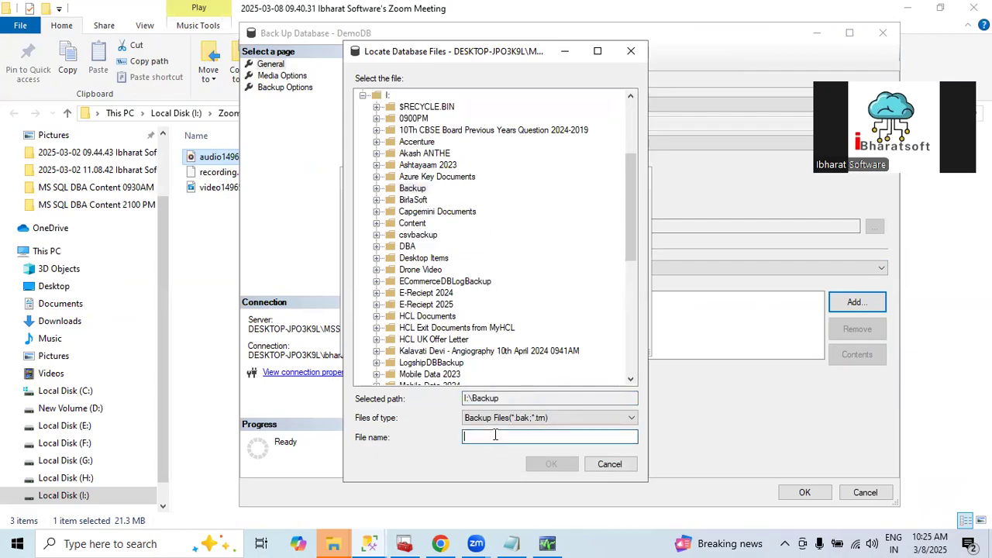
pyautogui.write('DemoDB.bak')
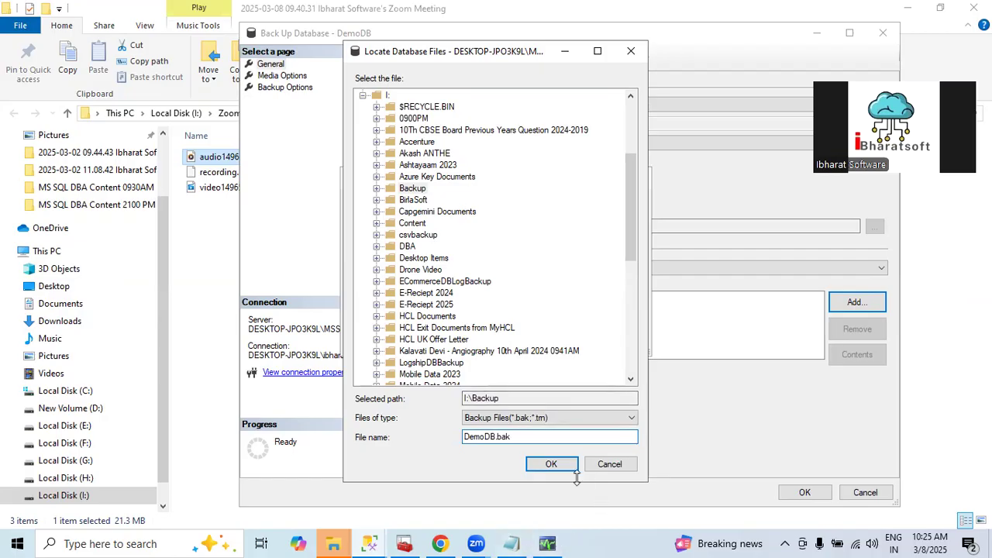
pyautogui.click(551, 464)
pyautogui.click(546, 333)
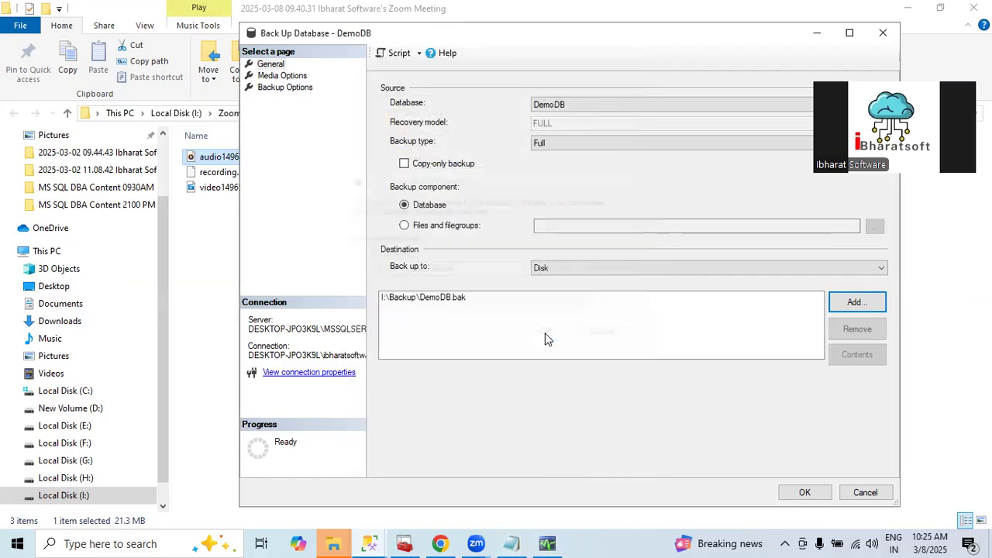
# Run the full backup of DemoDB and return to Management Studio
pyautogui.click(804, 493)
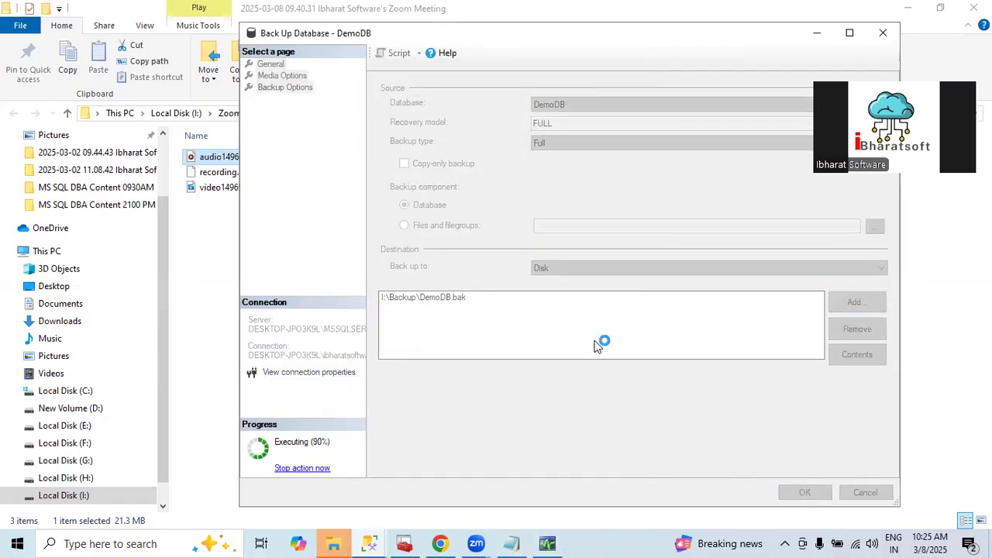
pyautogui.click(745, 297)
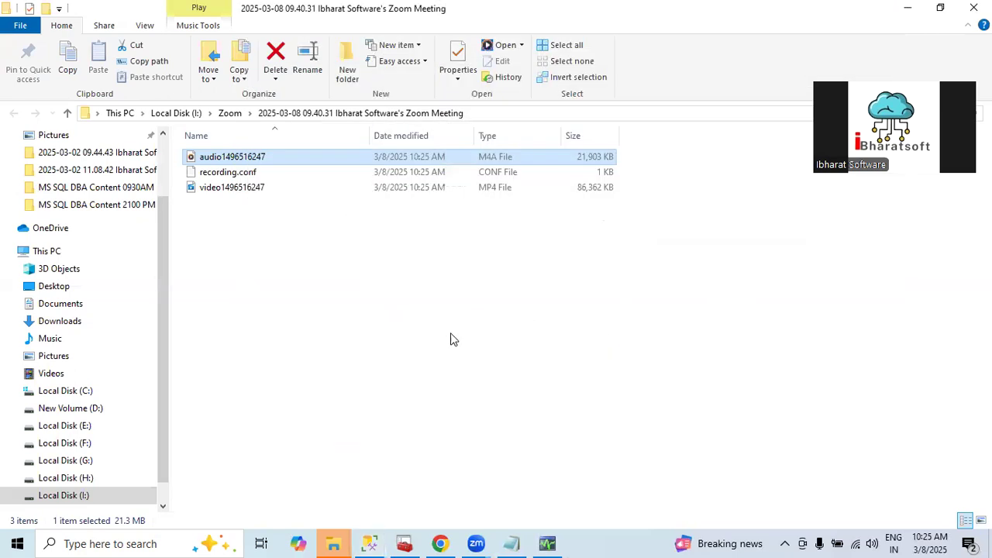
pyautogui.click(369, 542)
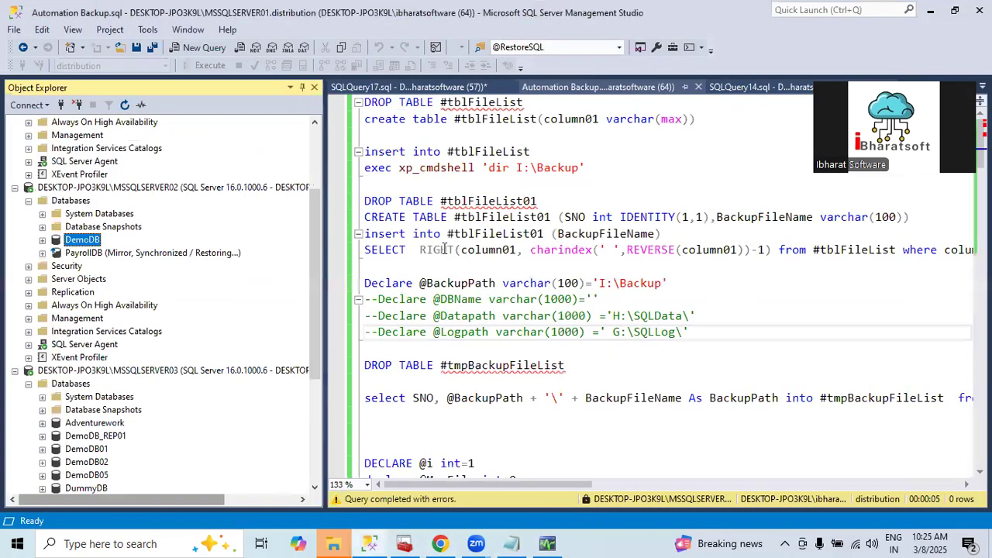
# Refresh the MSSQLSERVER01 instance in Object Explorer
pyautogui.click(425, 283)
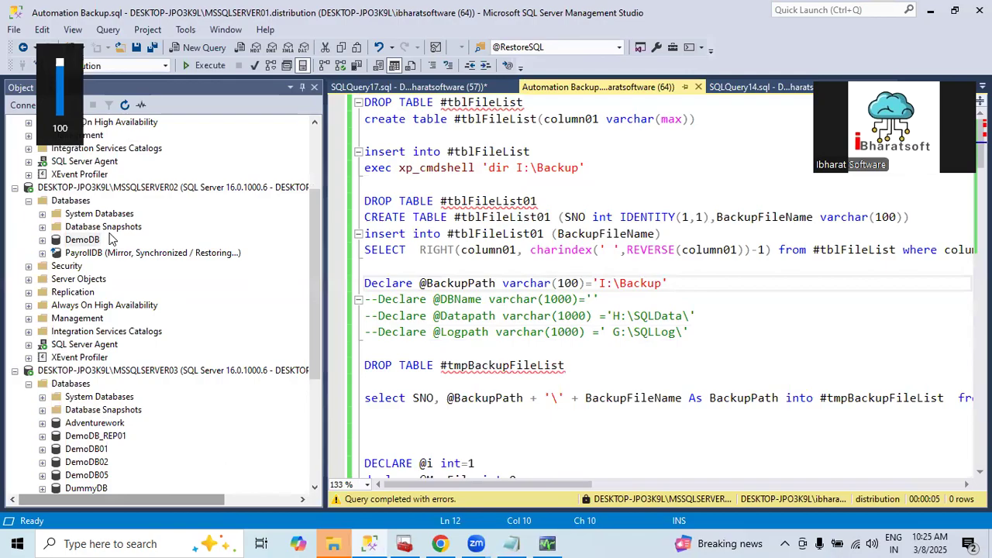
pyautogui.scroll(3, 108, 240)
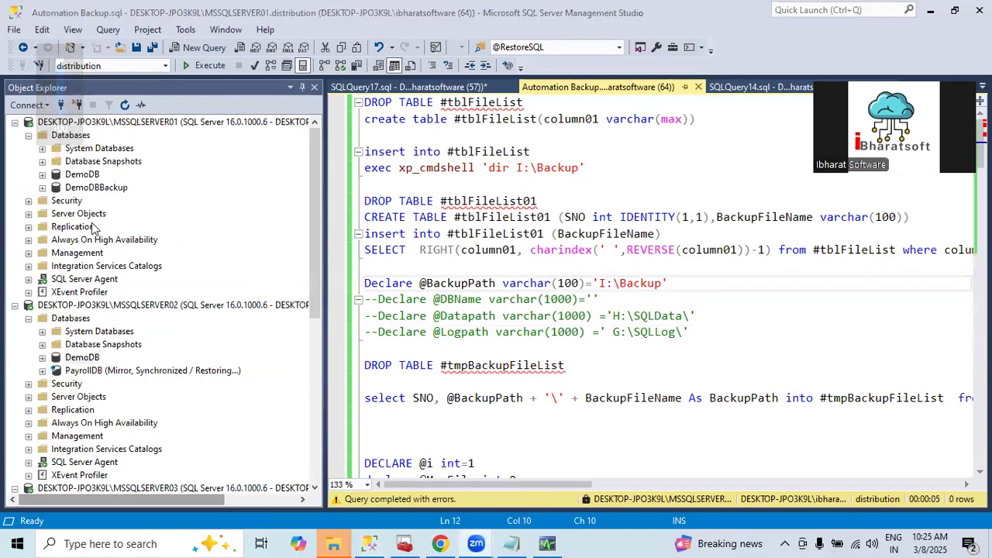
pyautogui.click(85, 122)
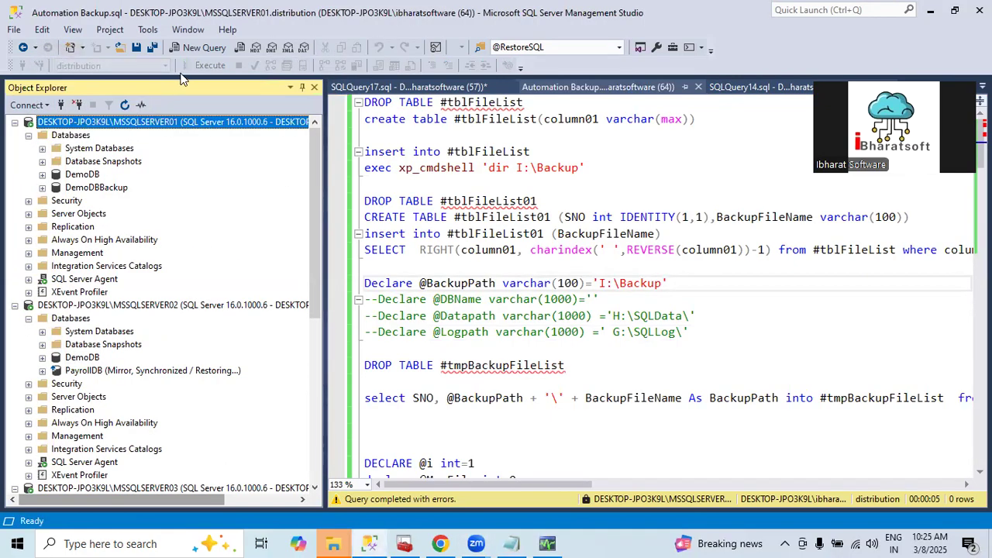
pyautogui.click(124, 104)
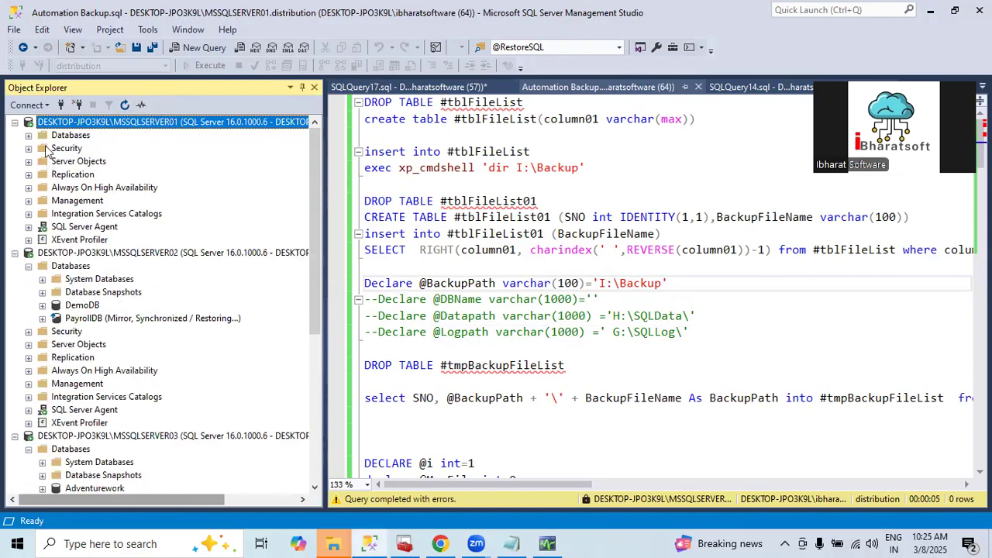
# Delete the DB01 database from MSSQLSERVER01, including its backup and restore history
pyautogui.rightClick(76, 177)
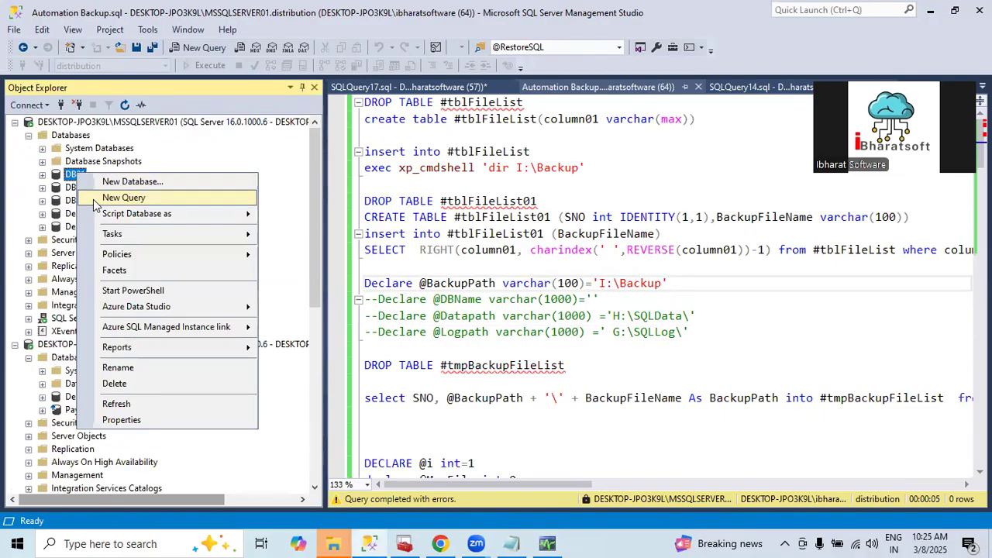
pyautogui.click(131, 382)
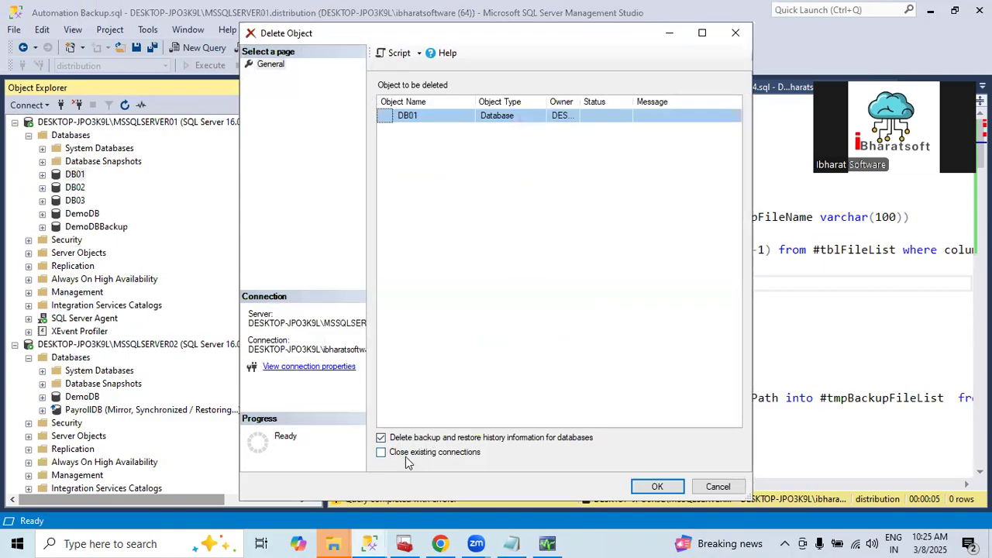
pyautogui.click(657, 489)
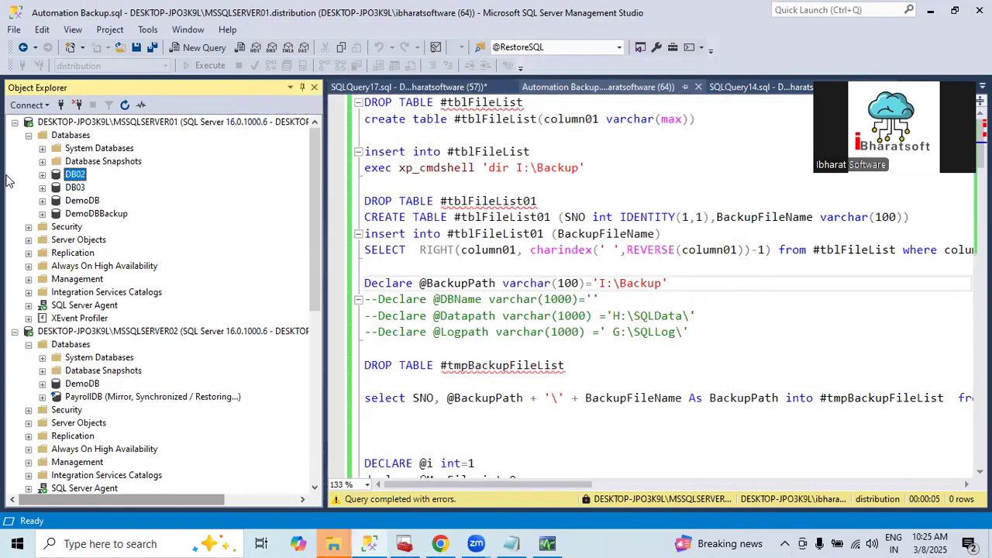
# Delete the DB02 database from MSSQLSERVER01, including its backup and restore history, and close its existing connections
pyautogui.rightClick(63, 175)
pyautogui.click(116, 385)
pyautogui.click(434, 451)
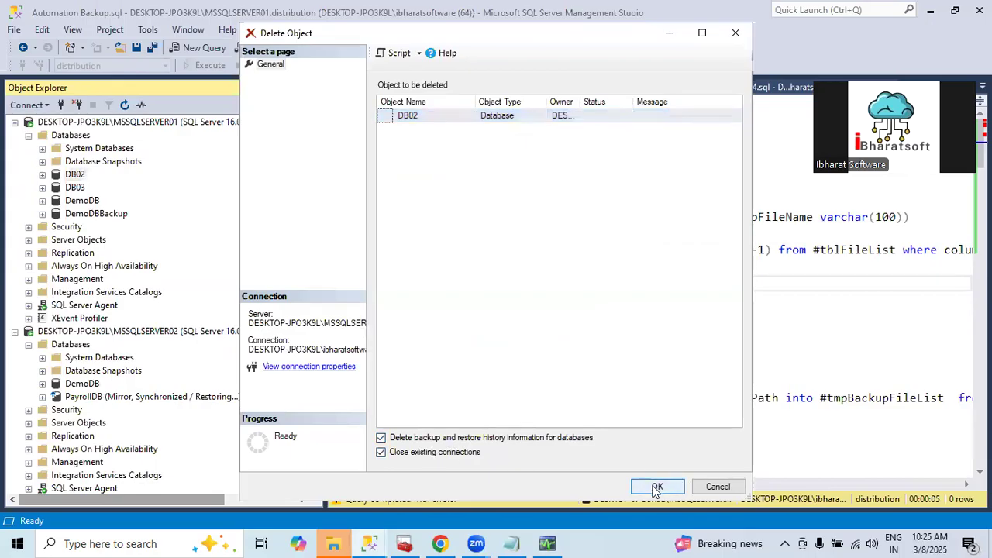
pyautogui.click(658, 488)
# Delete the DB03 database from MSSQLSERVER01, including its backup and restore history, and close its existing connections
pyautogui.rightClick(72, 173)
pyautogui.click(132, 382)
pyautogui.click(457, 452)
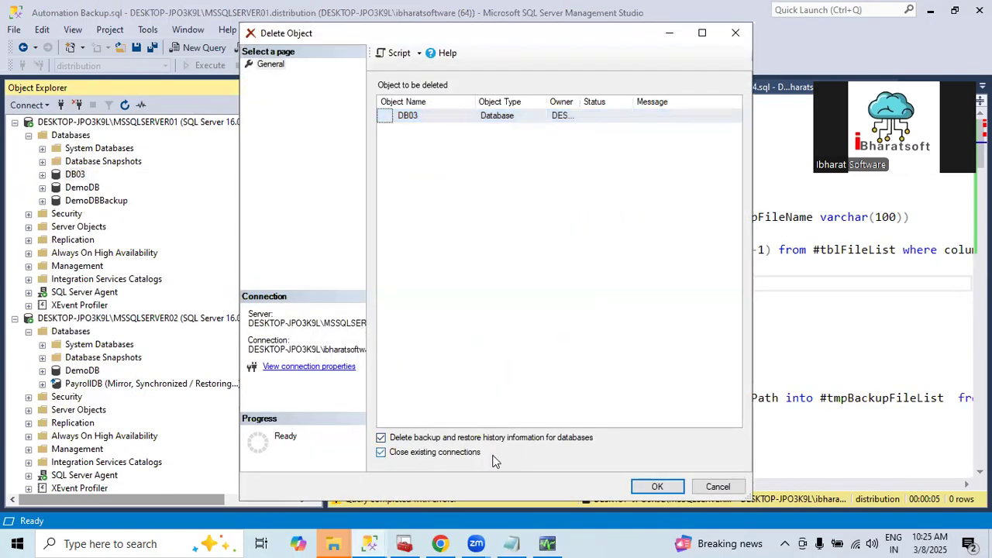
pyautogui.click(651, 486)
# Try to delete the DemoDB database from MSSQLSERVER01 with its existing connections closed, and read the error details
pyautogui.rightClick(81, 175)
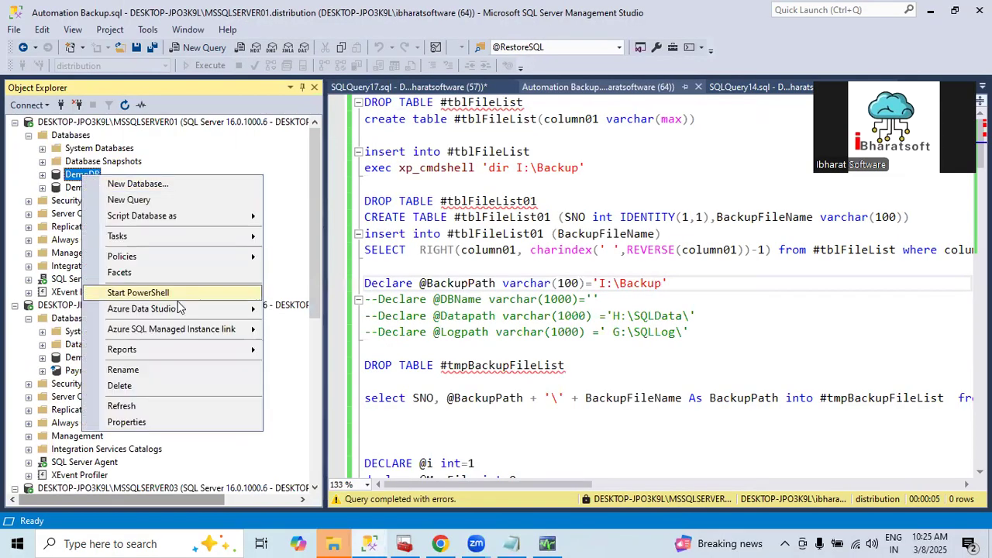
pyautogui.click(124, 385)
pyautogui.click(393, 452)
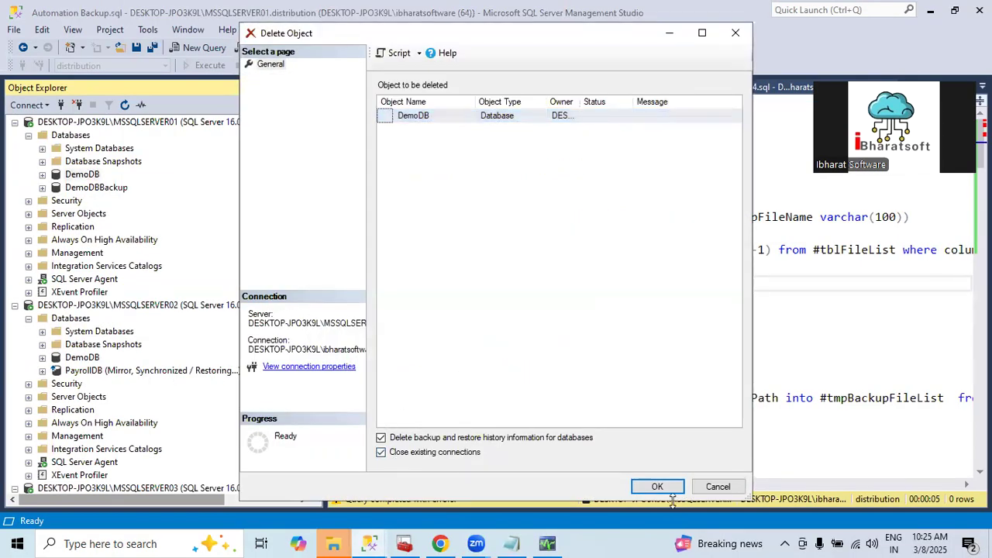
pyautogui.click(656, 486)
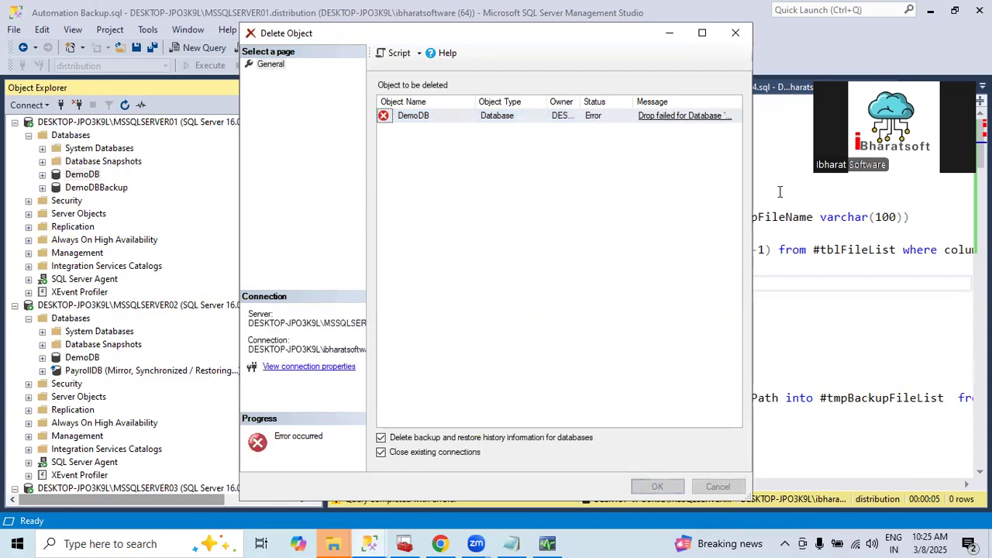
pyautogui.click(659, 116)
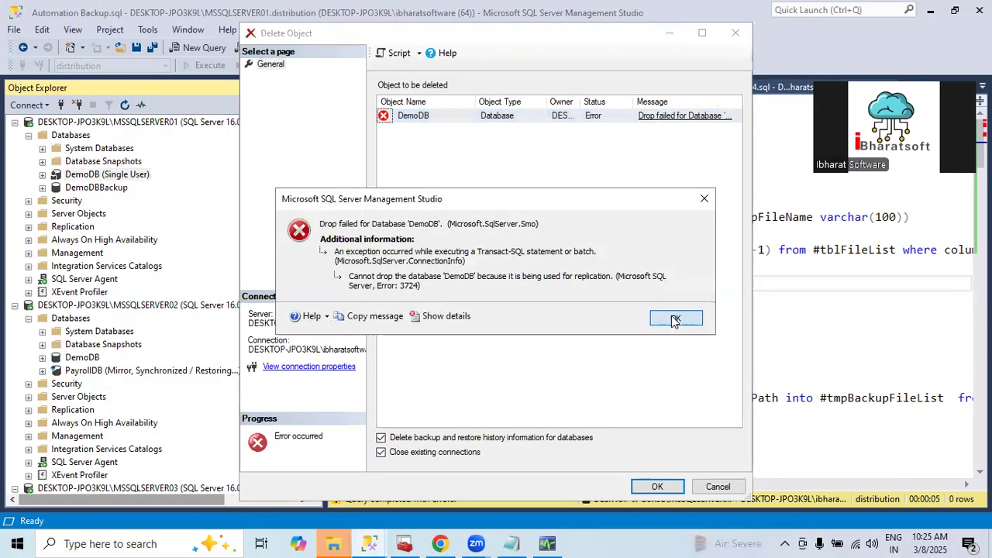
pyautogui.click(678, 318)
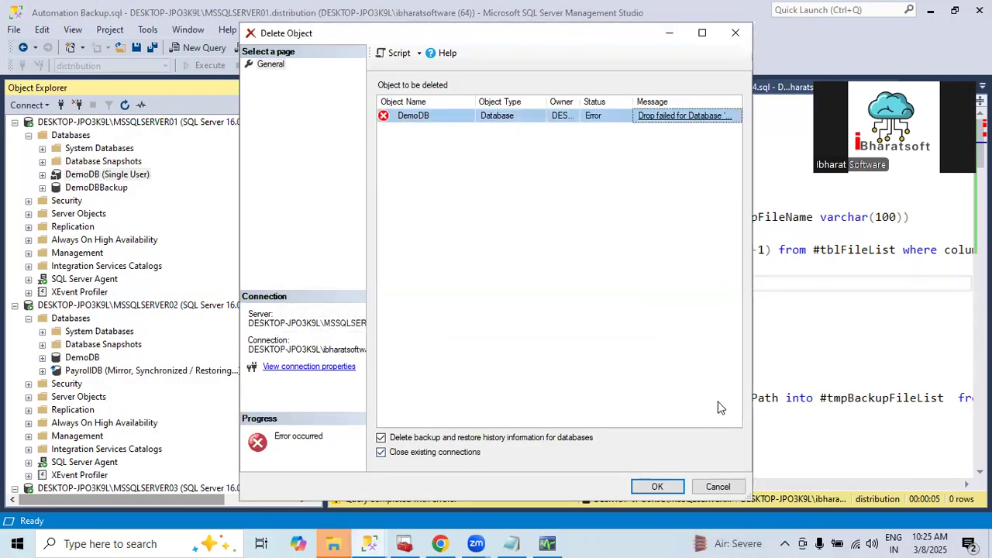
pyautogui.click(714, 488)
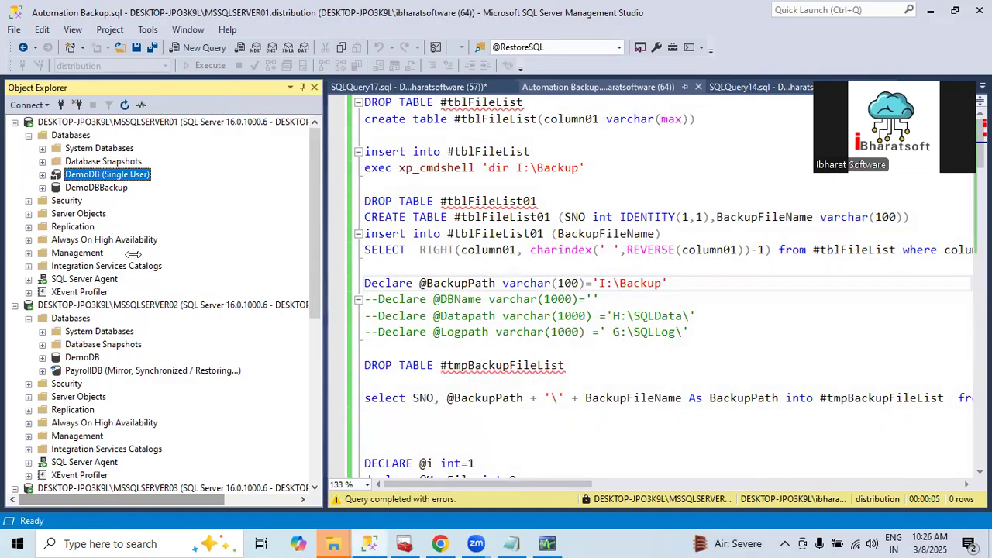
pyautogui.scroll(-8, 134, 255)
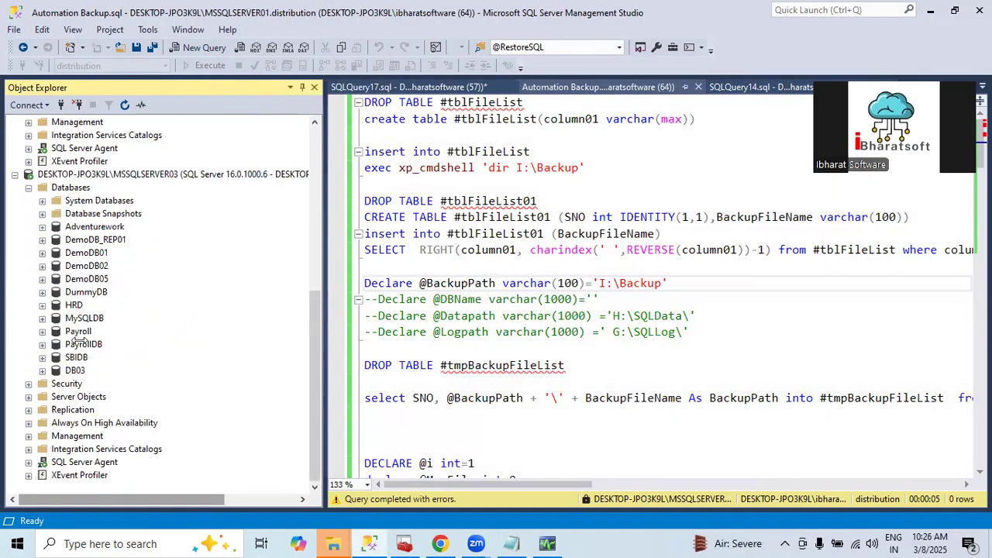
pyautogui.rightClick(81, 342)
pyautogui.moveTo(140, 328)
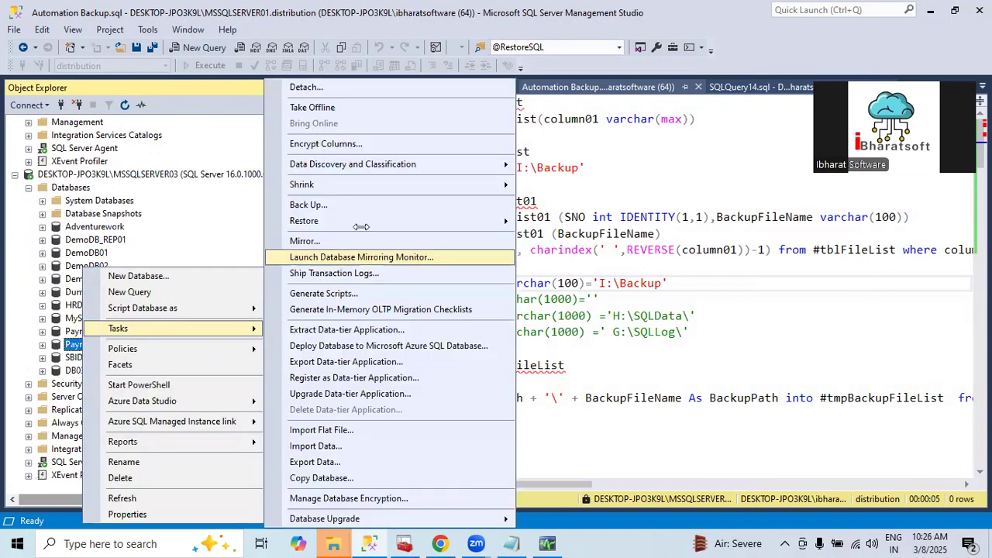
pyautogui.click(309, 204)
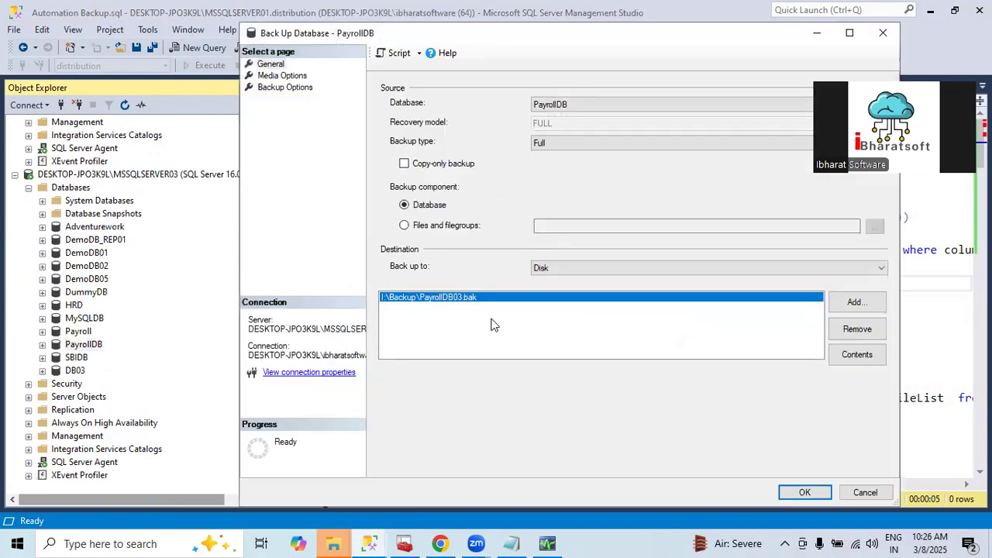
pyautogui.click(856, 329)
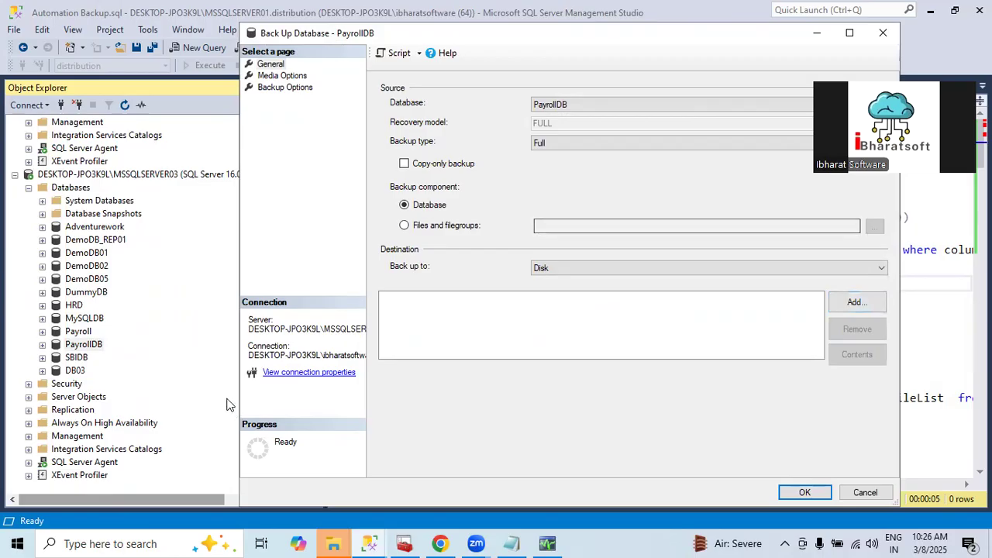
pyautogui.press('Escape')
# Check the database file details in the properties of PayrollDB on MSSQLSERVER03
pyautogui.rightClick(80, 344)
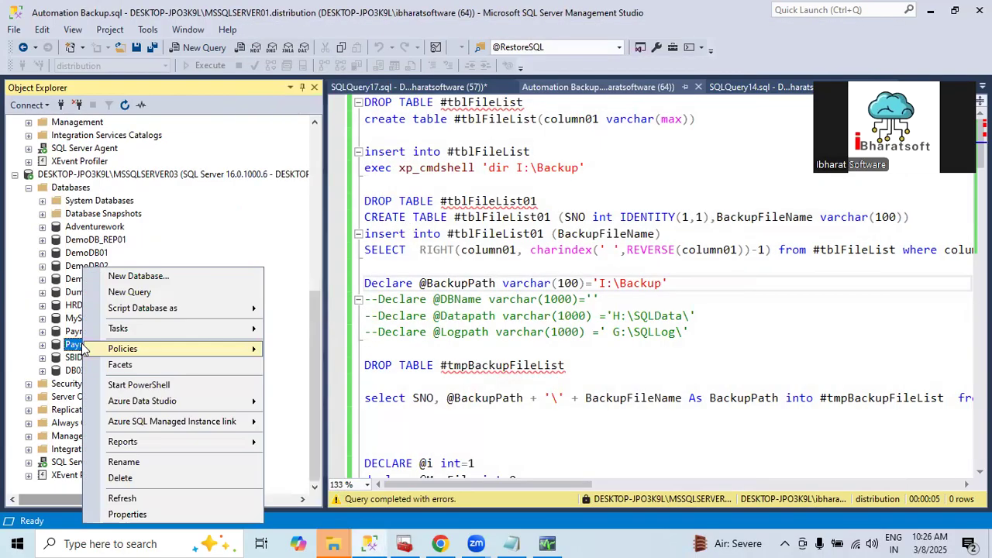
pyautogui.click(119, 514)
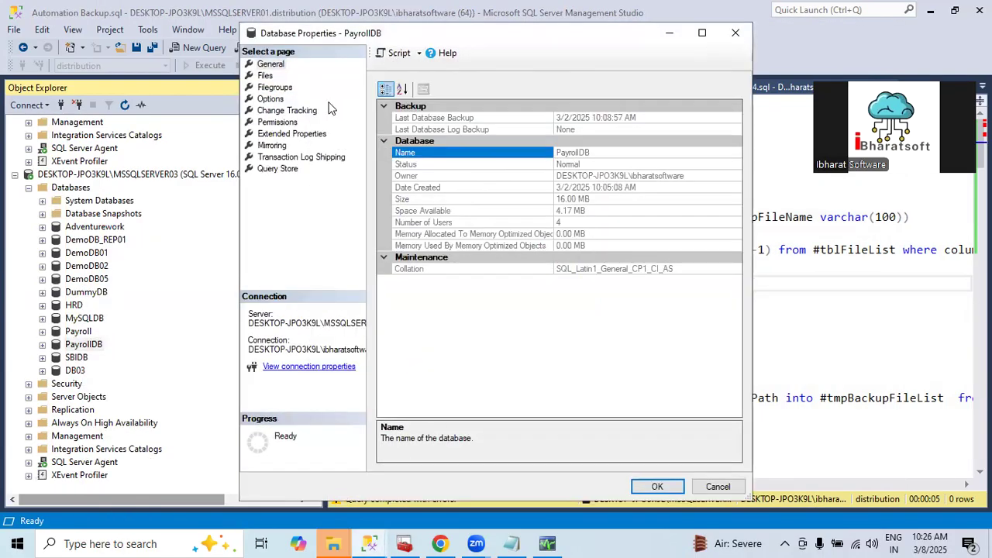
pyautogui.click(265, 76)
pyautogui.moveTo(503, 436); pyautogui.dragTo(592, 430)
pyautogui.press('Escape')
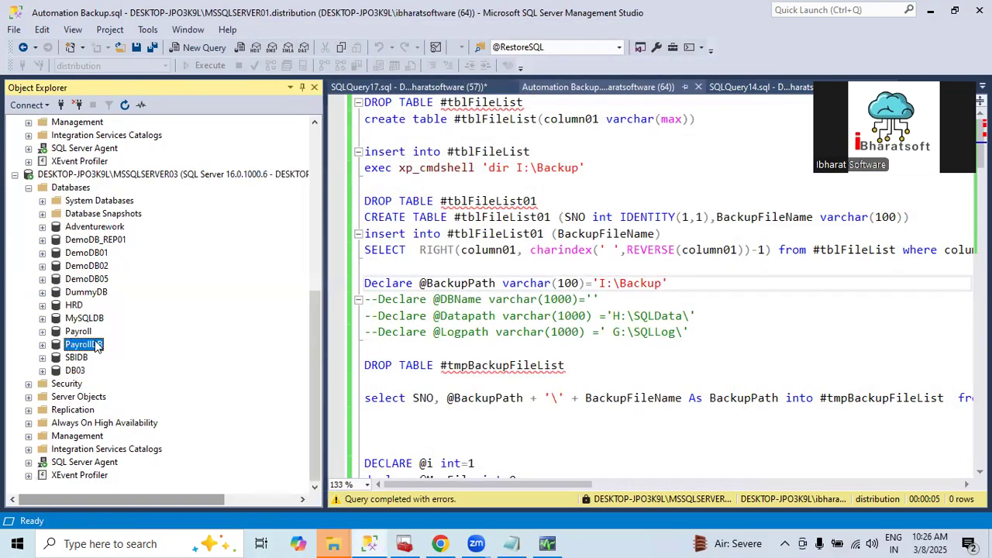
# Start a full backup of PayrollDB on MSSQLSERVER03 and remove its existing backup destination
pyautogui.rightClick(96, 344)
pyautogui.moveTo(153, 329)
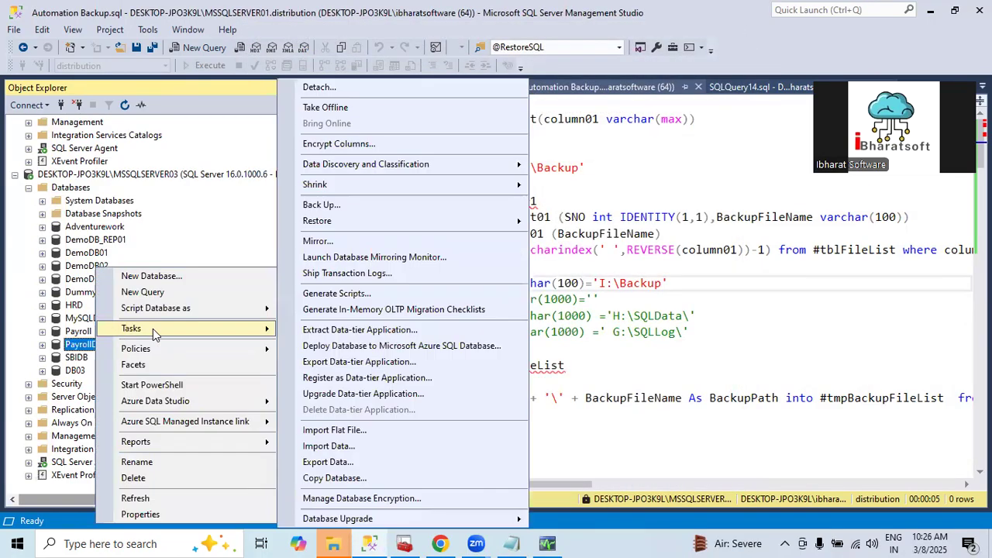
pyautogui.click(322, 204)
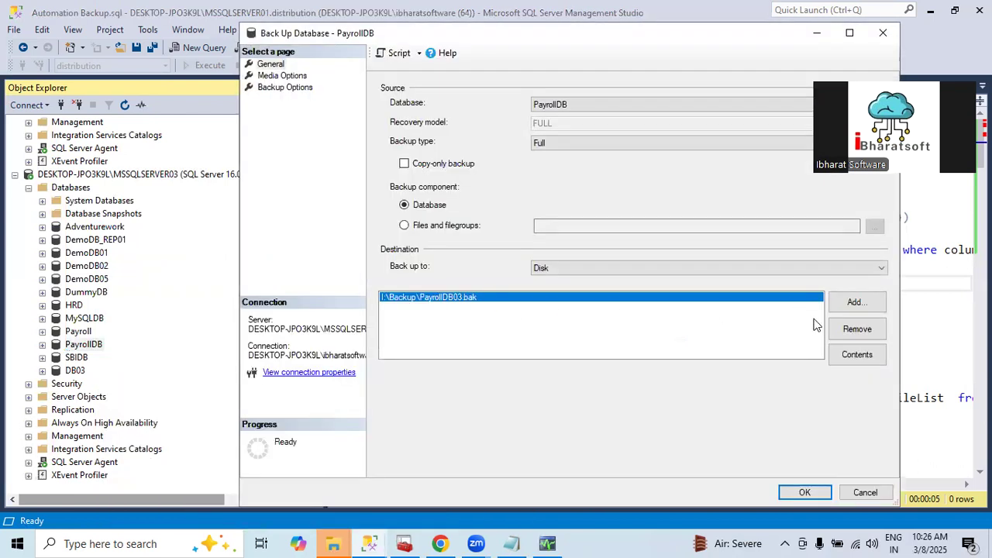
pyautogui.click(856, 328)
# Add the disk destination I:\Backup\PayrollDB_FULL.bak and run the full backup of PayrollDB
pyautogui.click(851, 303)
pyautogui.click(616, 270)
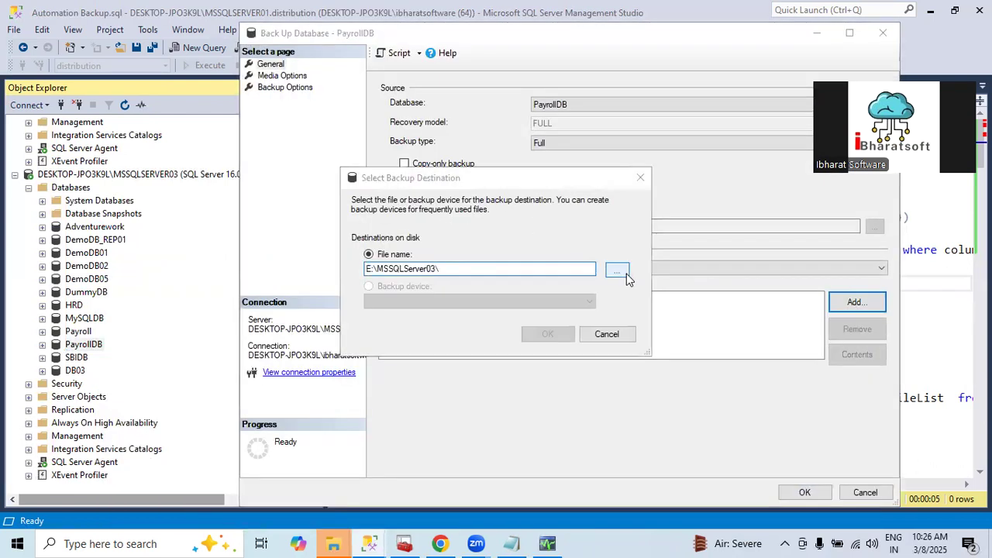
pyautogui.click(363, 235)
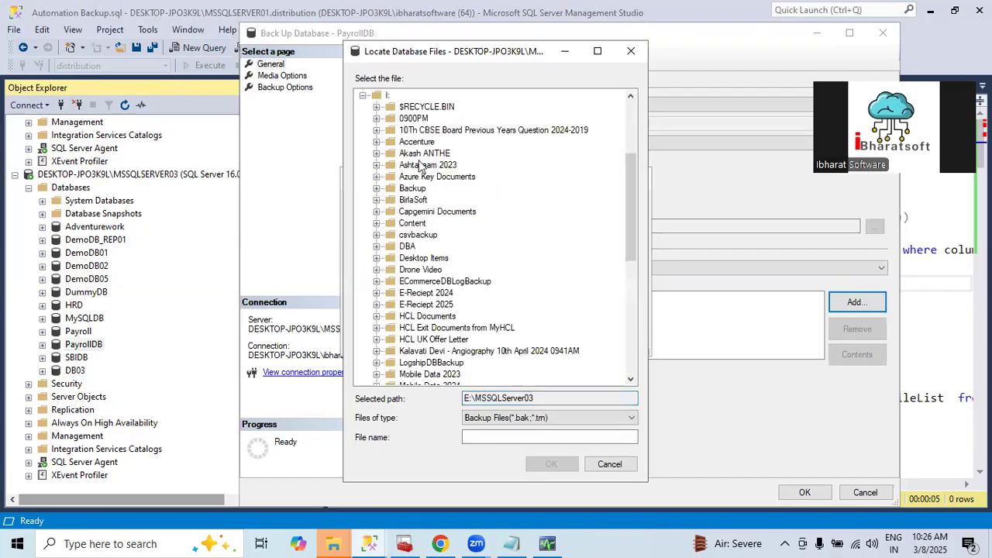
pyautogui.click(412, 188)
pyautogui.click(479, 439)
pyautogui.write('Payroll')
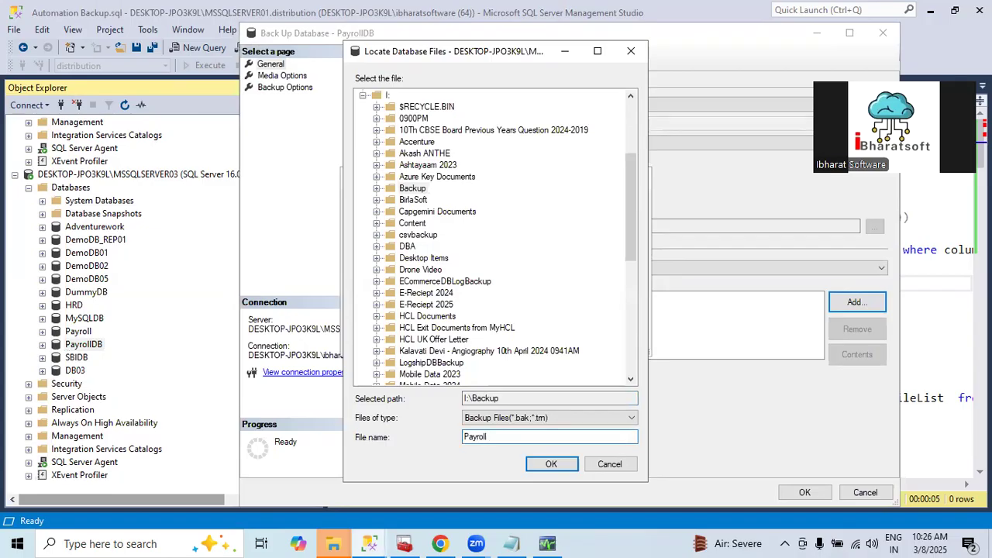
pyautogui.write('DB.bak')
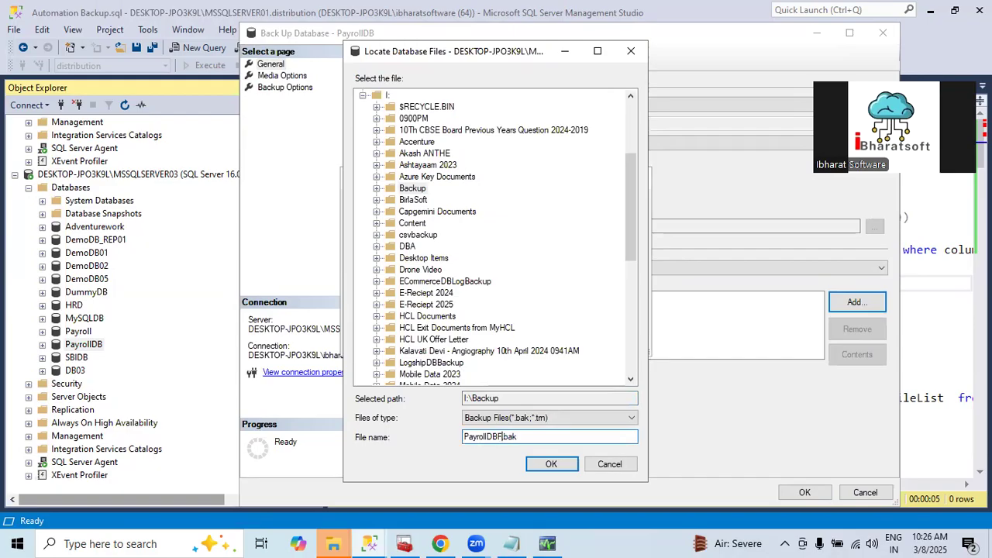
pyautogui.write('FULL')
pyautogui.click(552, 464)
pyautogui.click(544, 328)
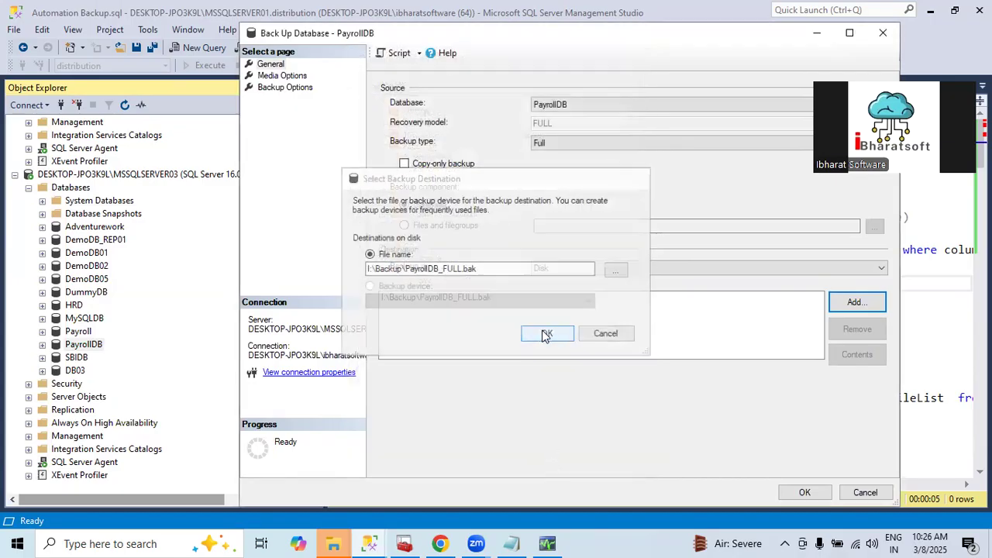
pyautogui.click(806, 493)
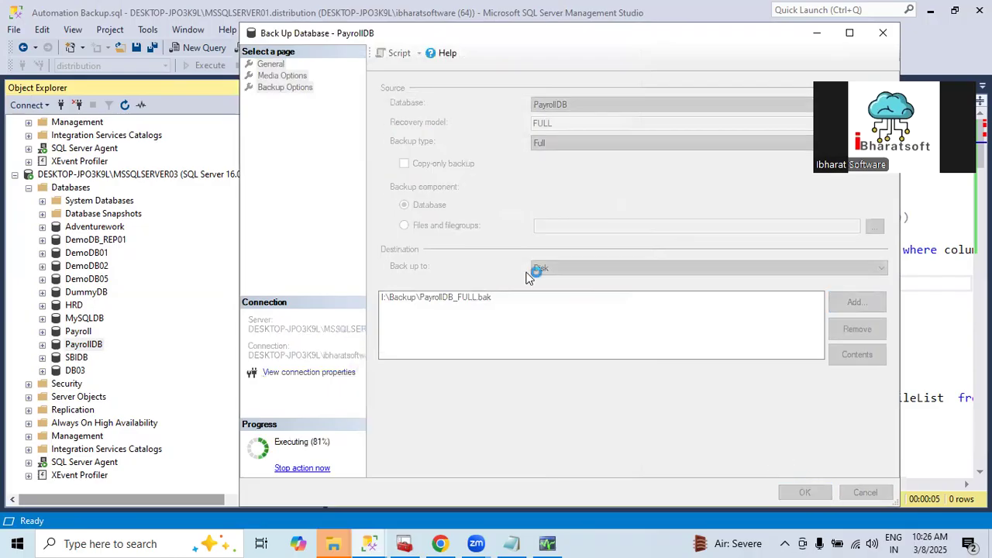
pyautogui.click(751, 295)
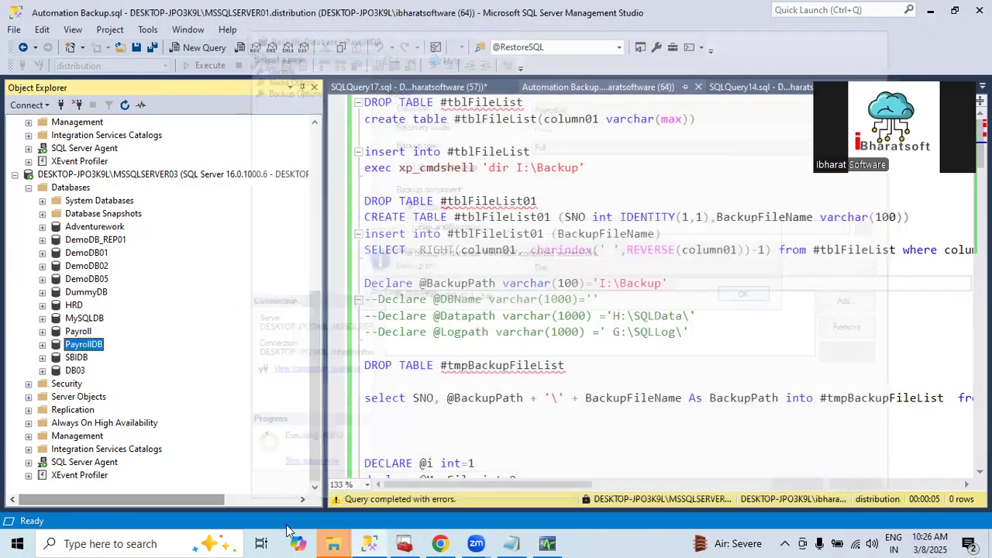
# Switch to the I:\Backup folder in File Explorer and permanently delete DemoDB.bak
pyautogui.moveTo(331, 542)
pyautogui.click(231, 478)
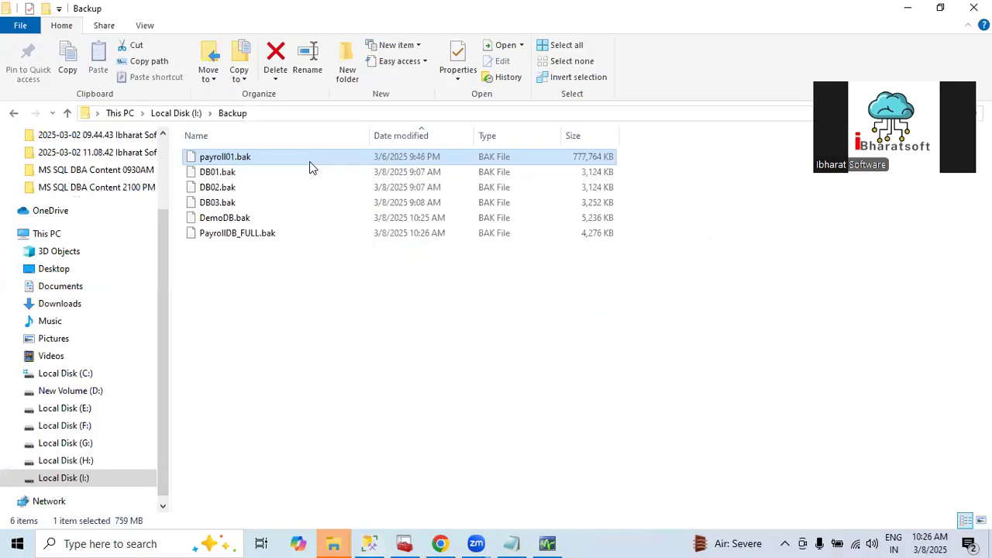
pyautogui.click(228, 221)
pyautogui.press('Delete')
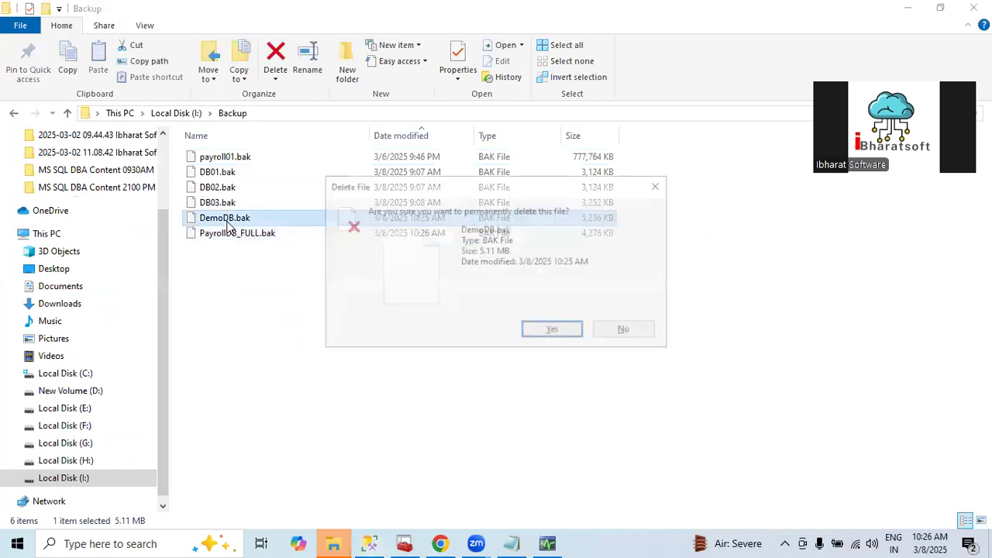
pyautogui.press('Return')
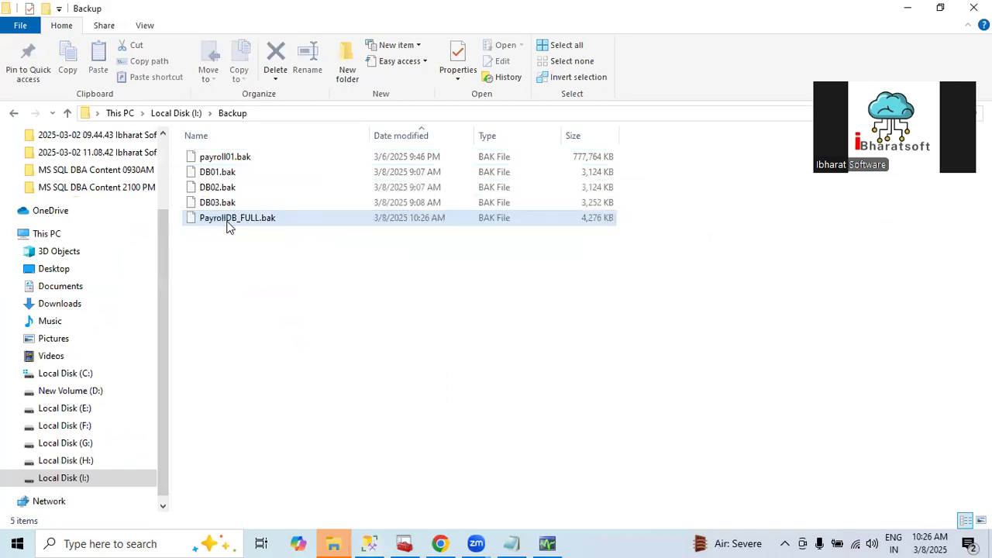
# Permanently delete payroll01.bak from the I:\Backup folder and select the remaining backup files
pyautogui.click(236, 159)
pyautogui.press('Delete')
pyautogui.press('Return')
pyautogui.click(229, 268)
pyautogui.moveTo(230, 293); pyautogui.dragTo(208, 142)
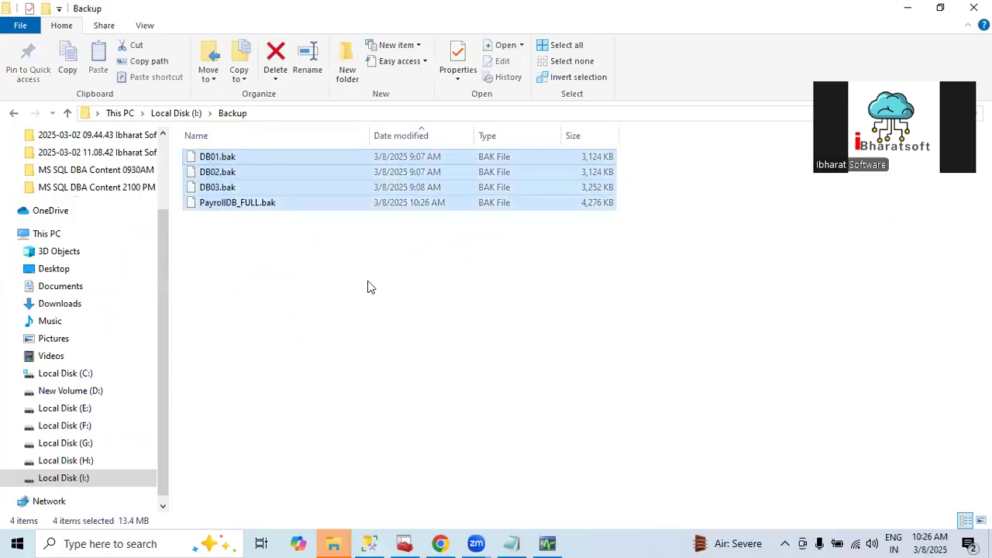
# Return to Management Studio and refresh the Databases folder of MSSQLSERVER01
pyautogui.hotkey('alt', 'Tab')
pyautogui.scroll(10, 101, 248)
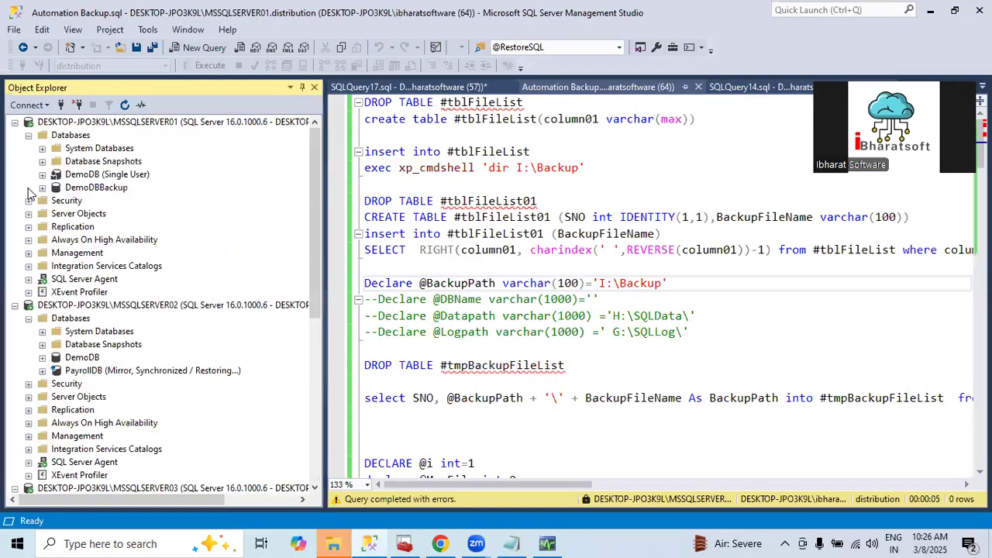
pyautogui.click(74, 136)
pyautogui.press('F5')
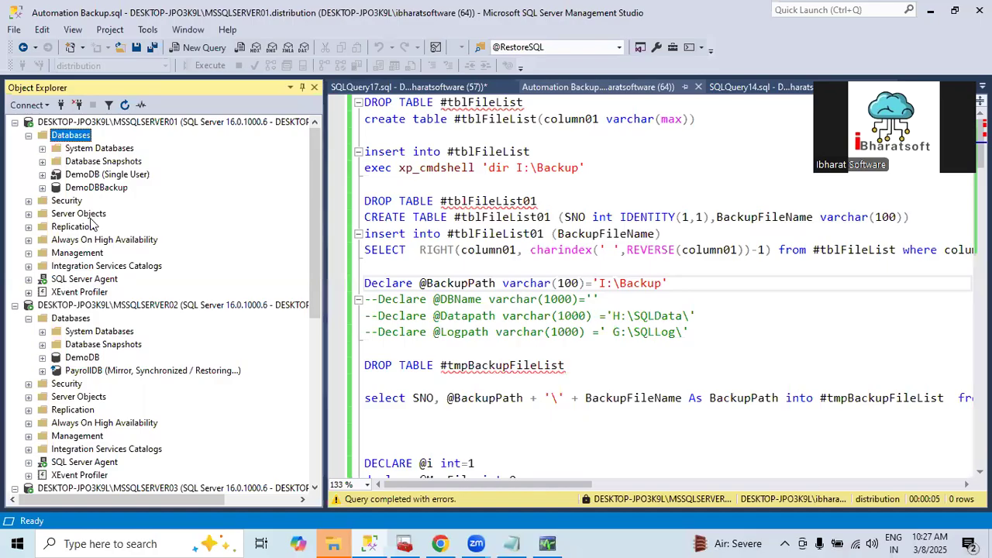
# Review the Automation Backup.sql script and set its query database to master
pyautogui.click(574, 168)
pyautogui.scroll(-5, 550, 251)
pyautogui.scroll(5, 548, 251)
pyautogui.scroll(-12, 541, 250)
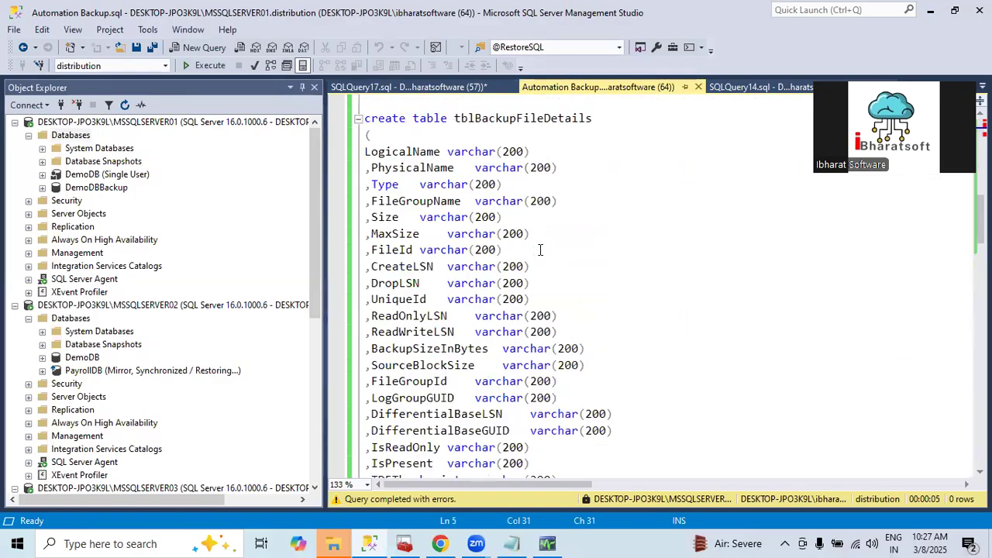
pyautogui.scroll(-13, 540, 250)
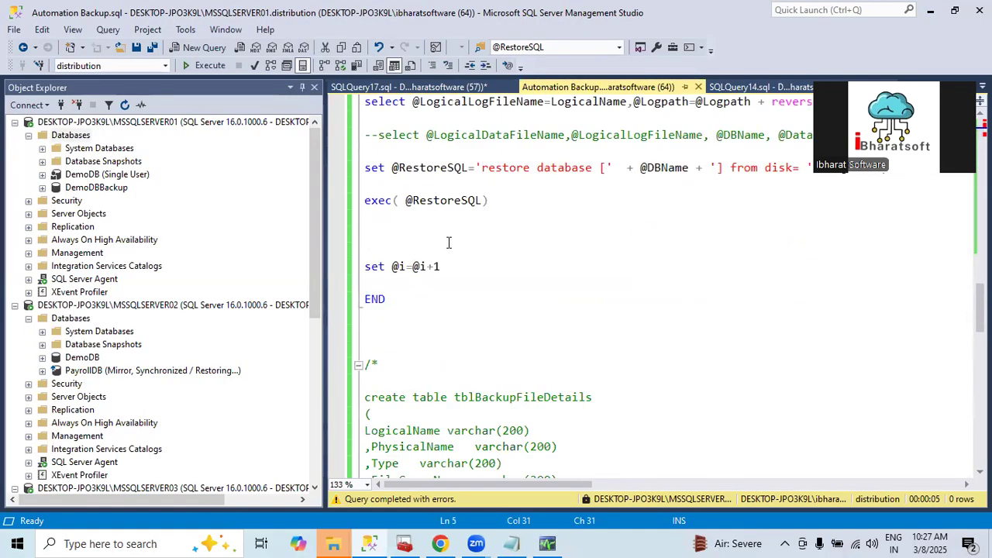
pyautogui.click(450, 333)
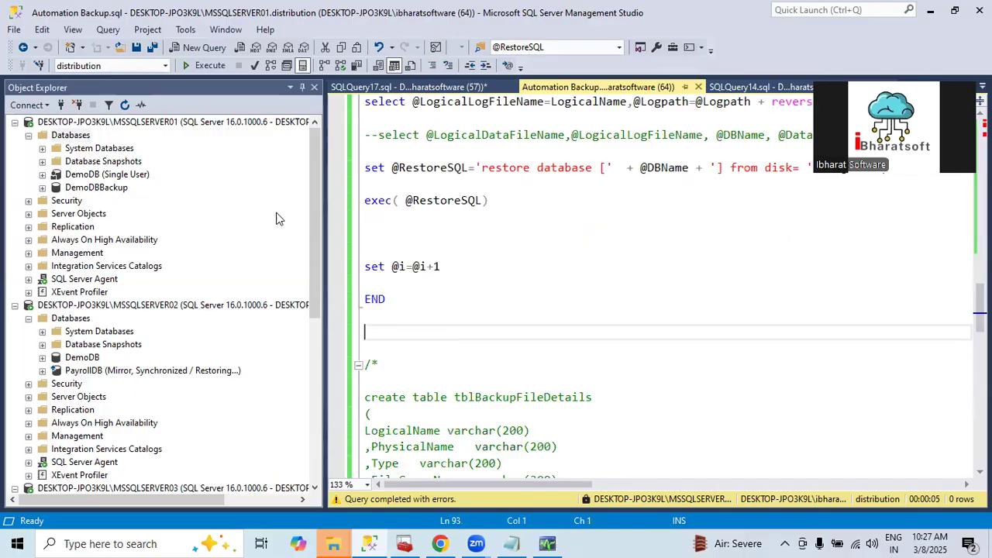
pyautogui.click(165, 66)
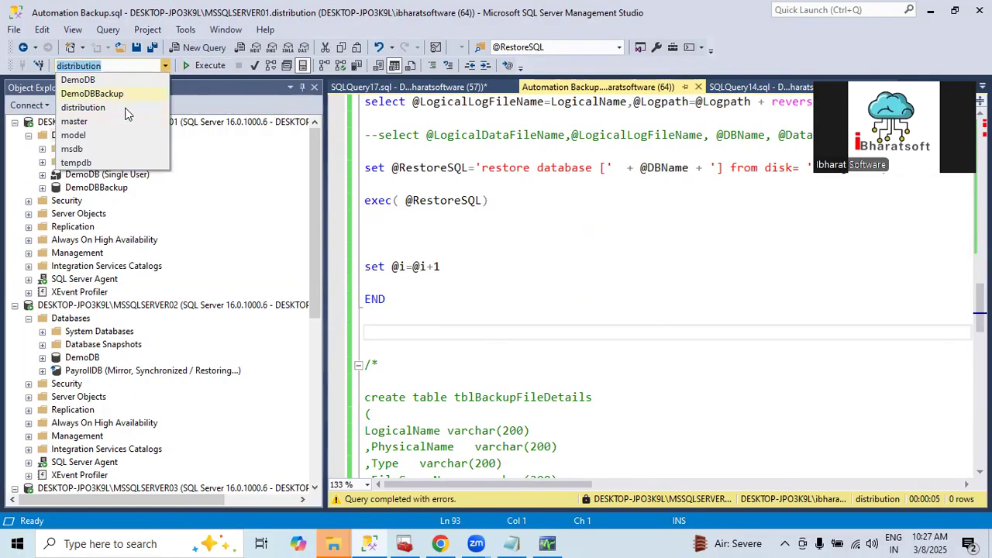
pyautogui.click(92, 123)
pyautogui.click(467, 282)
pyautogui.scroll(15, 468, 275)
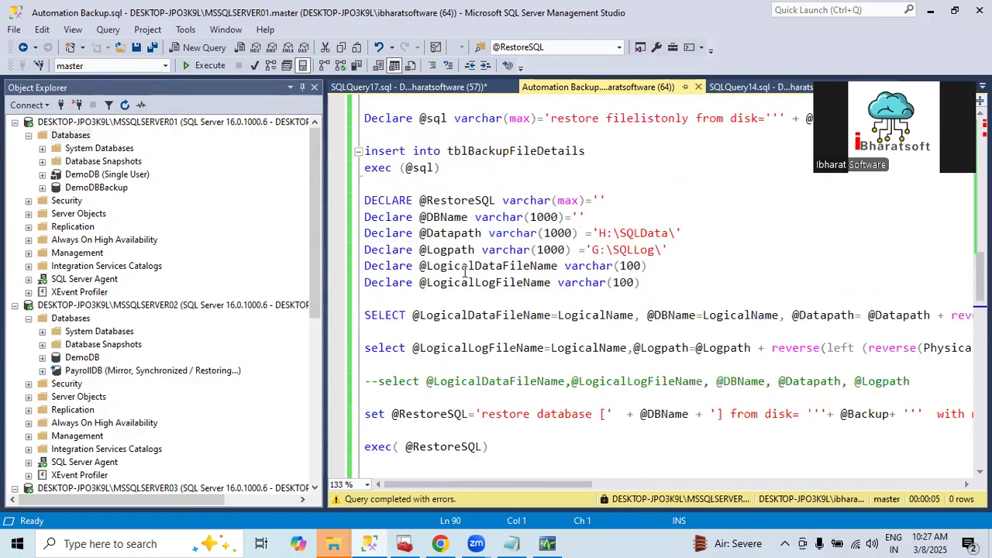
# Execute the Automation Backup.sql script against the master database and open its messages
pyautogui.scroll(7, 465, 271)
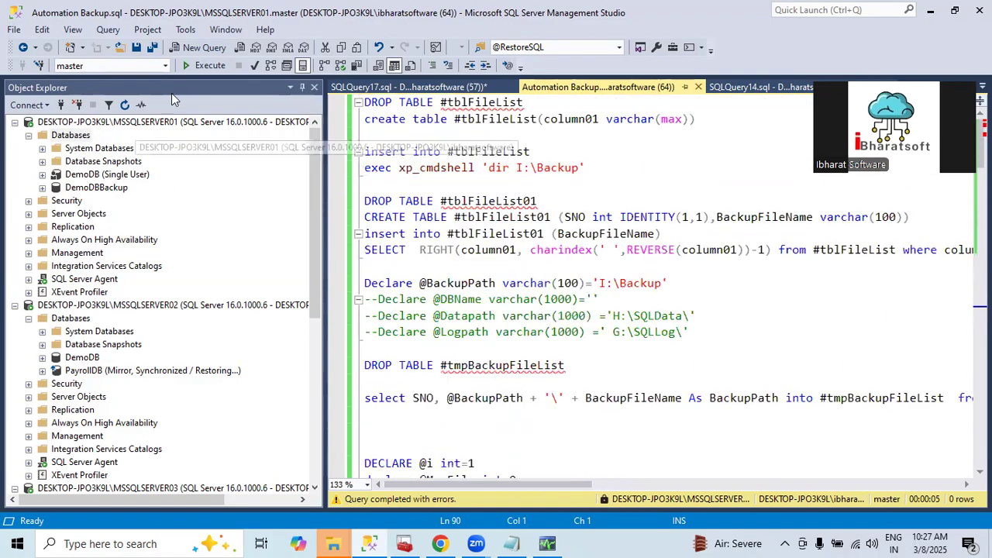
pyautogui.click(206, 66)
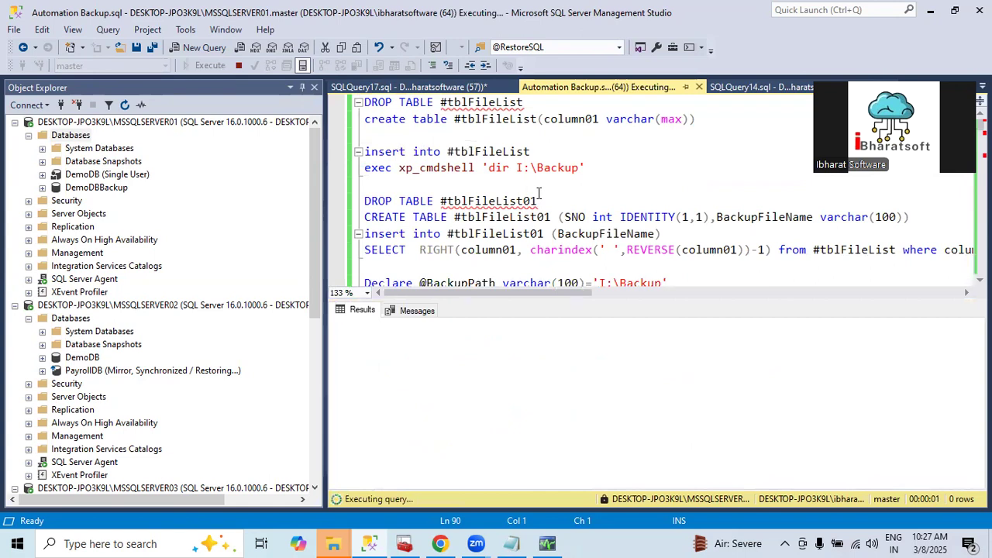
pyautogui.click(417, 306)
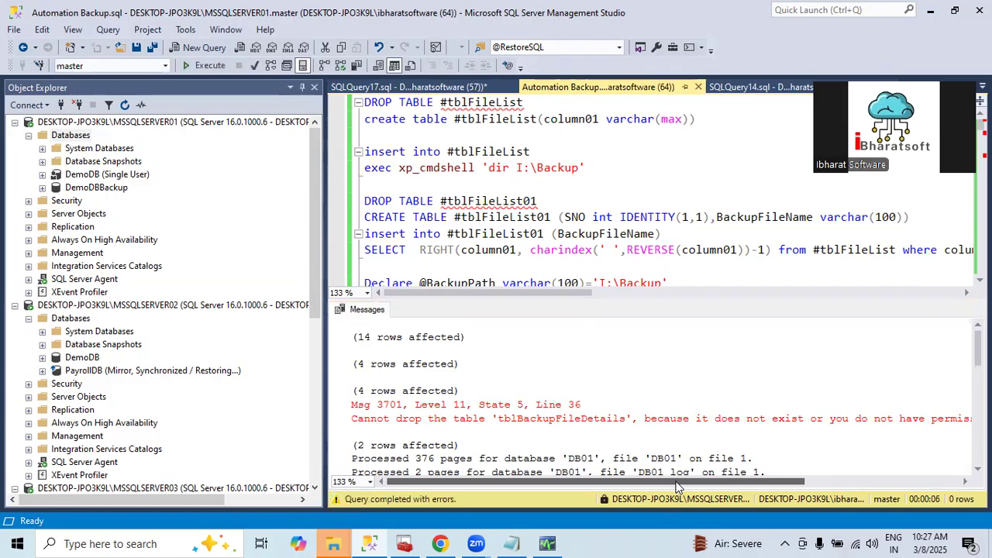
# Examine the script's messages for the restore result of each backup and any reported errors
pyautogui.moveTo(676, 486); pyautogui.dragTo(413, 478)
pyautogui.moveTo(769, 486); pyautogui.dragTo(415, 472)
pyautogui.scroll(-6, 431, 403)
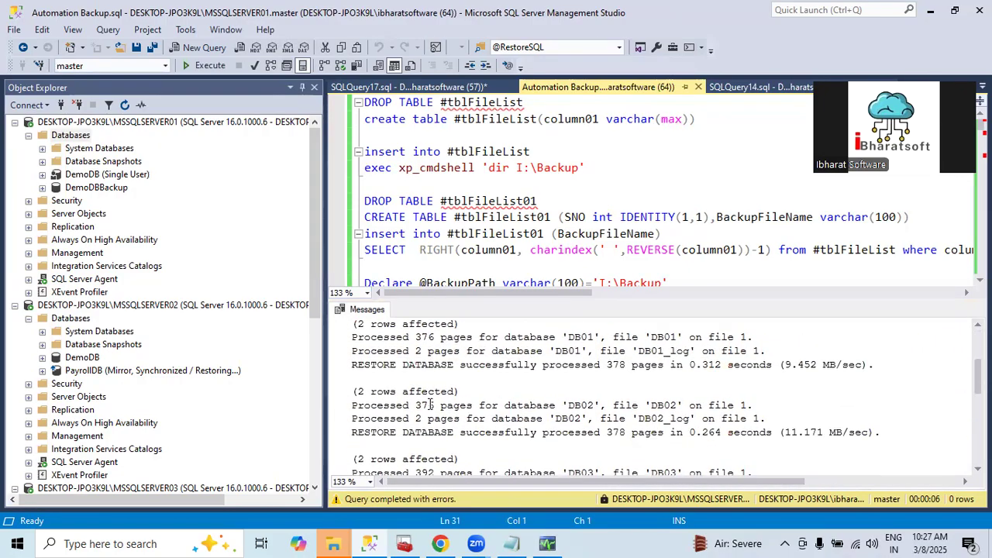
pyautogui.scroll(1, 431, 400)
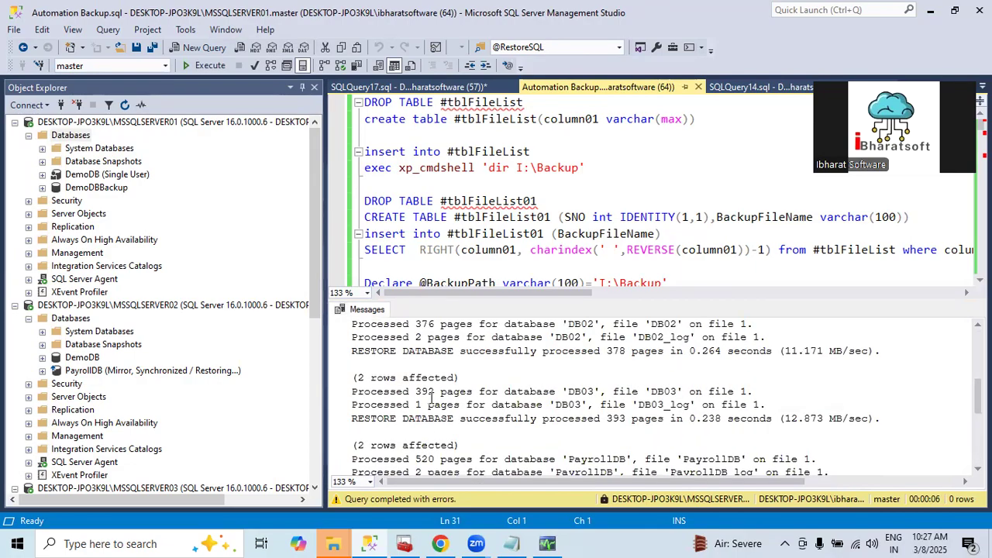
pyautogui.scroll(4, 431, 400)
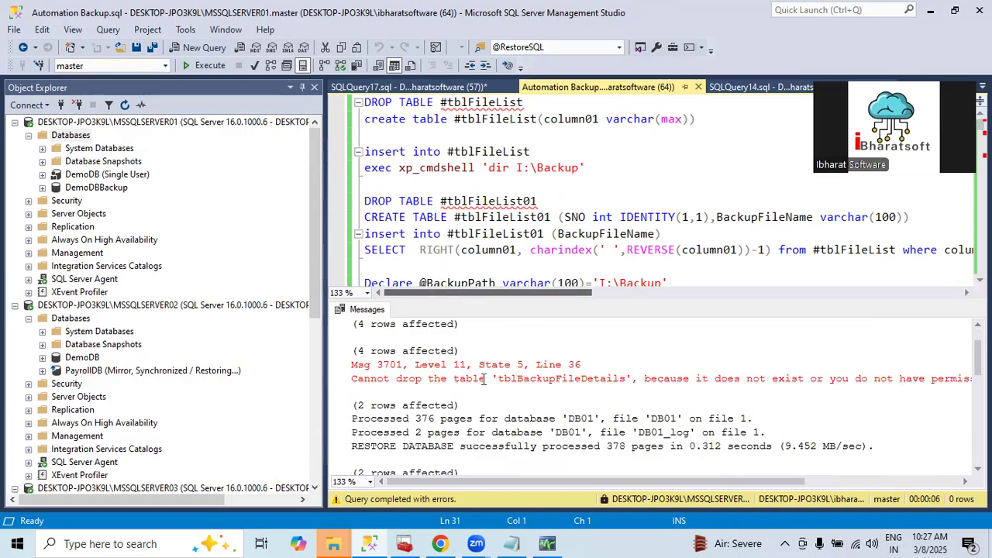
pyautogui.scroll(-8, 480, 380)
pyautogui.scroll(7, 438, 393)
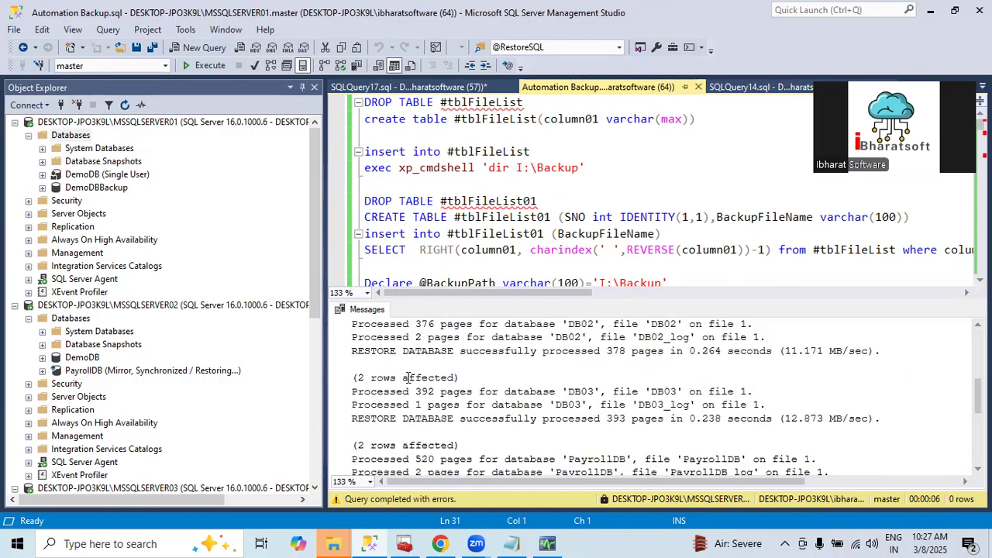
# Refresh the Databases folder of MSSQLSERVER01 and select the restored PayrollDB database
pyautogui.click(71, 135)
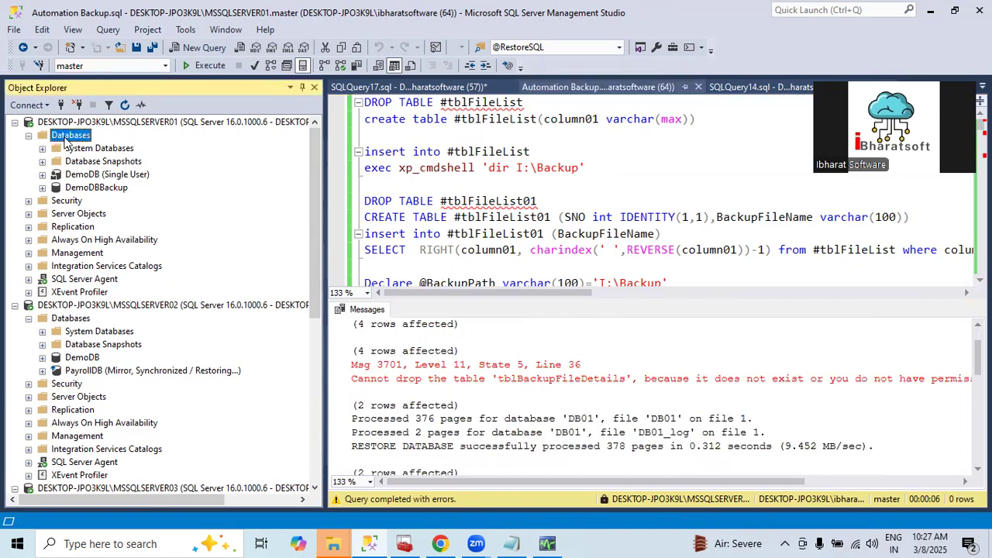
pyautogui.click(126, 104)
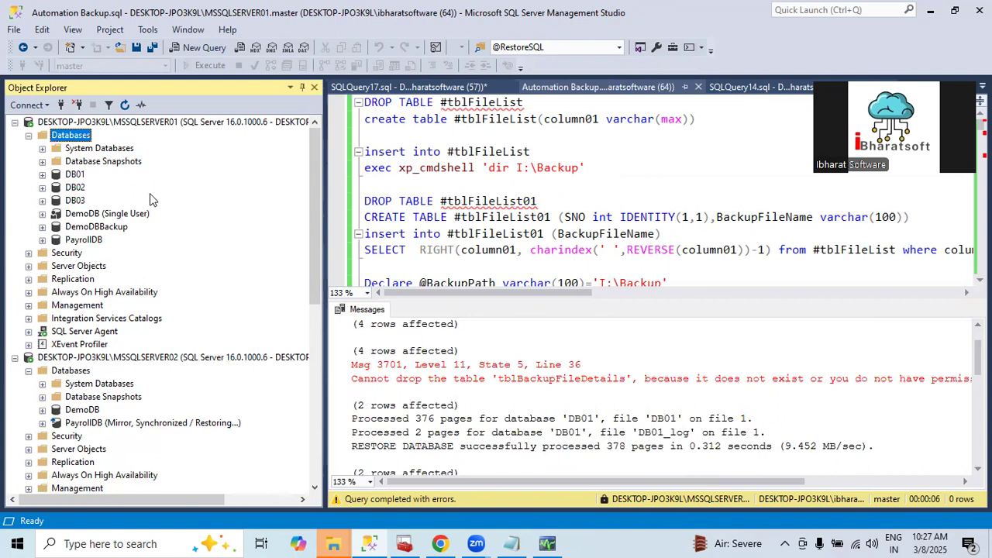
pyautogui.click(86, 240)
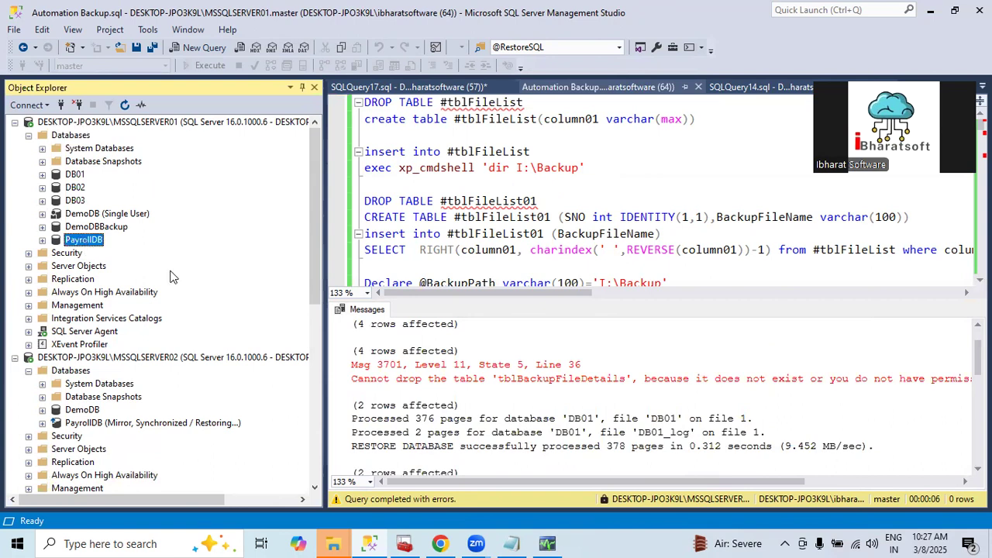
# Check the database files listed in the properties of MySQLDB on MSSQLSERVER03, leaving without changes
pyautogui.scroll(-9, 172, 277)
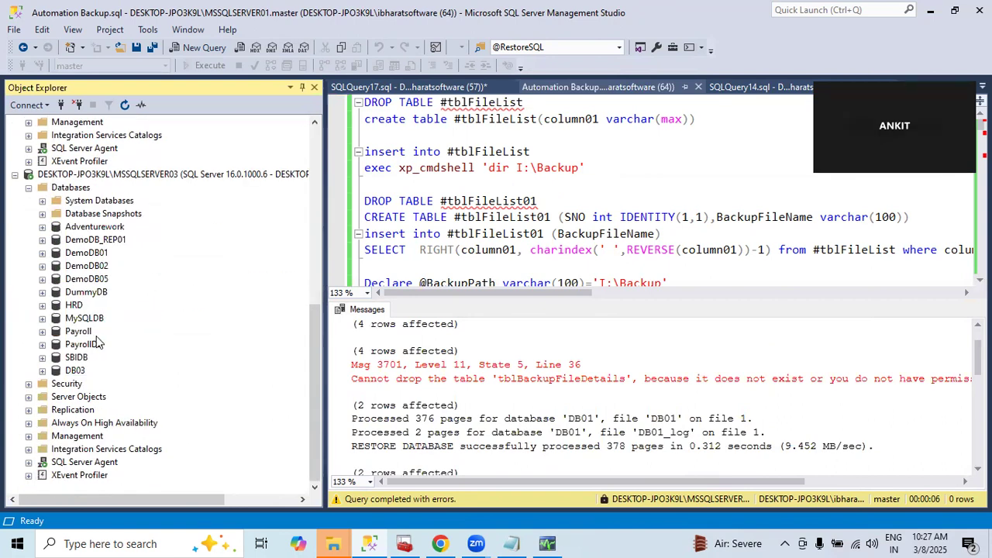
pyautogui.rightClick(87, 318)
pyautogui.moveTo(141, 330)
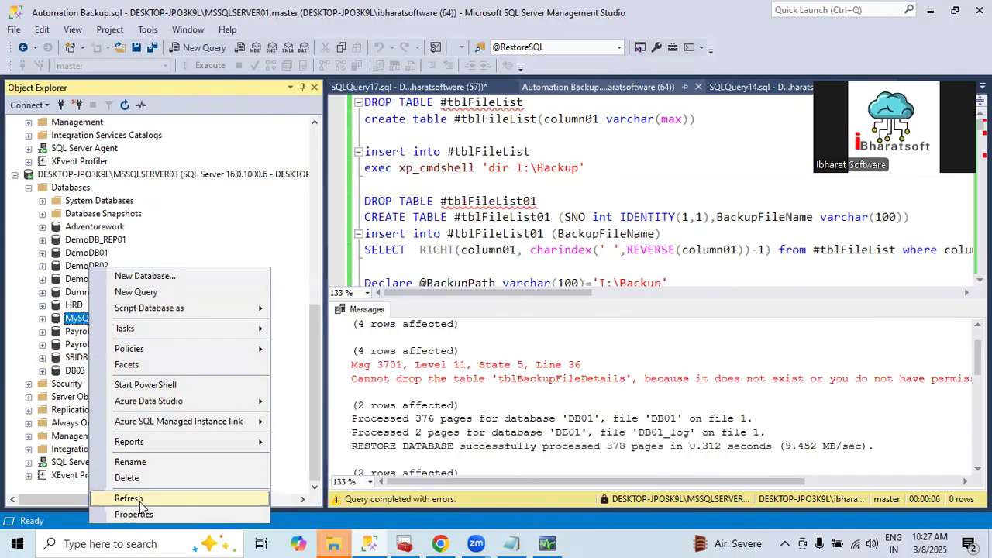
pyautogui.click(138, 499)
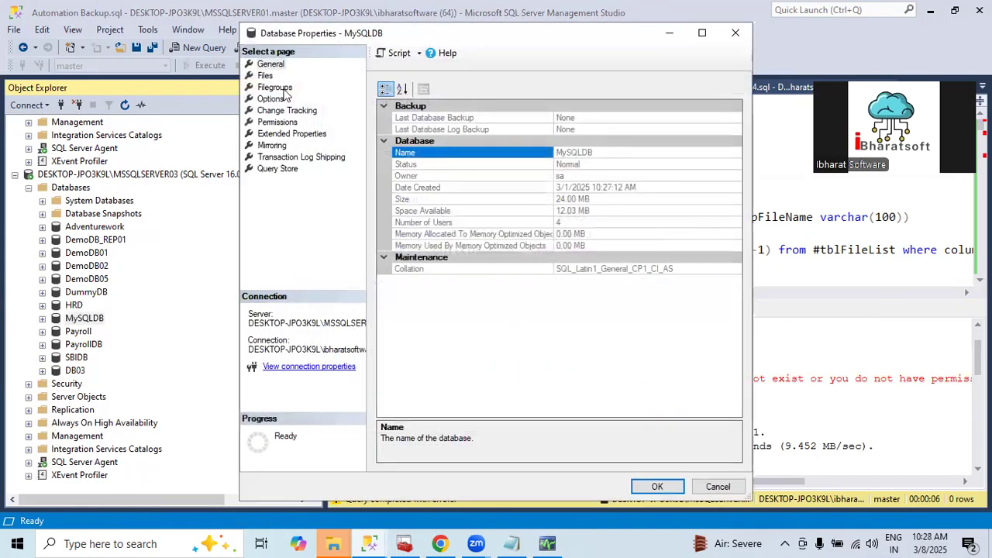
pyautogui.click(277, 76)
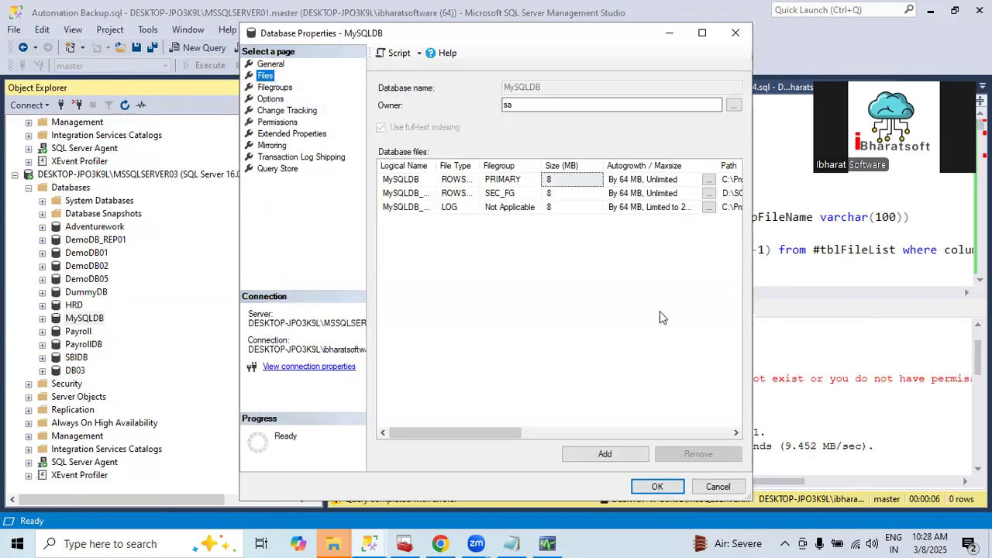
pyautogui.moveTo(471, 433)
pyautogui.mouseDown()
pyautogui.moveTo(540, 432)
pyautogui.moveTo(467, 432)
pyautogui.mouseUp()
pyautogui.click(718, 486)
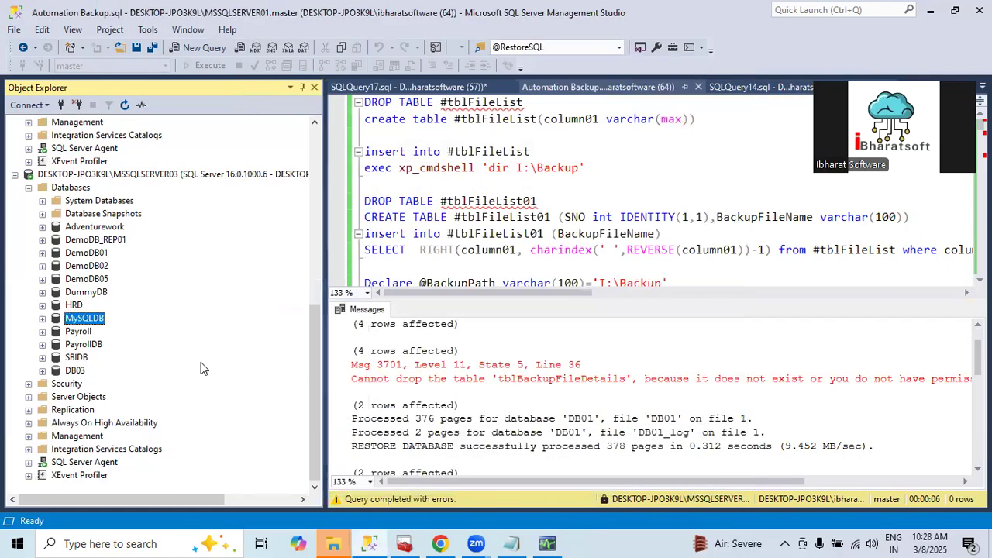
# Check the database files and their paths in the properties of SBIDB on MSSQLSERVER03
pyautogui.rightClick(71, 358)
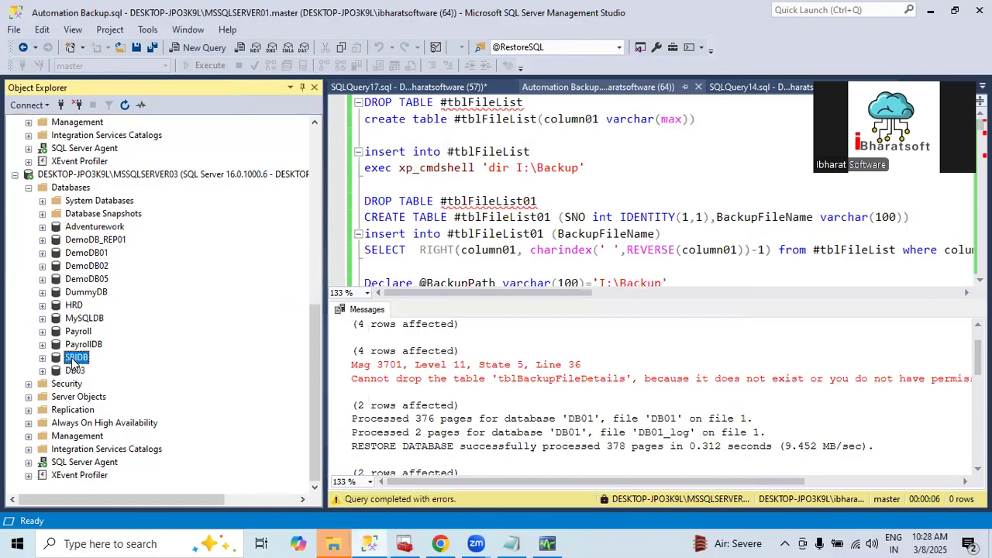
pyautogui.moveTo(122, 333)
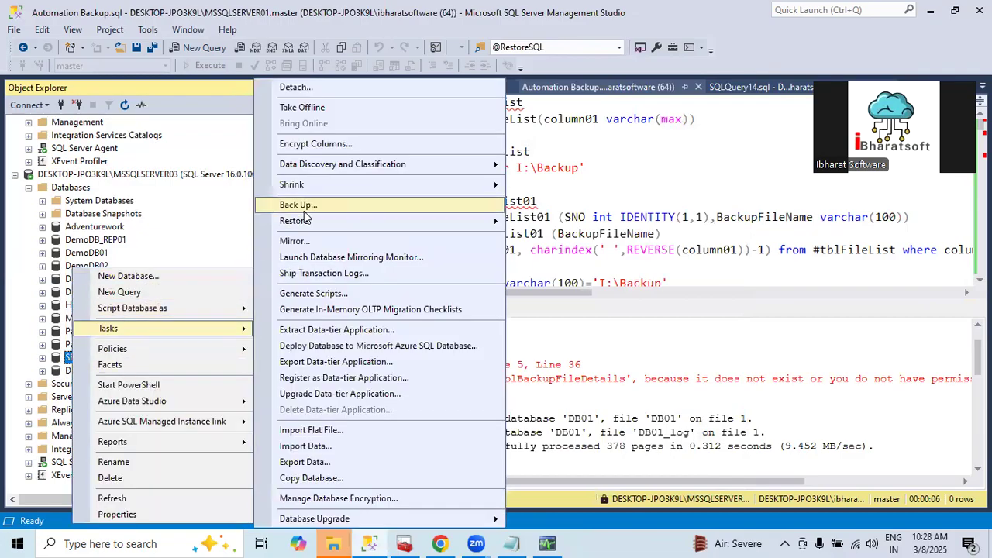
pyautogui.click(118, 515)
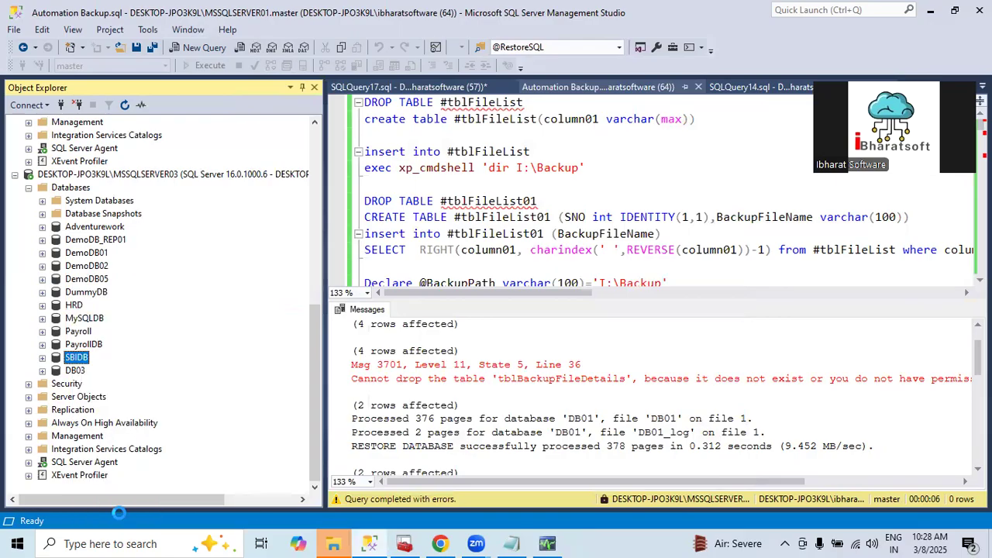
pyautogui.click(266, 76)
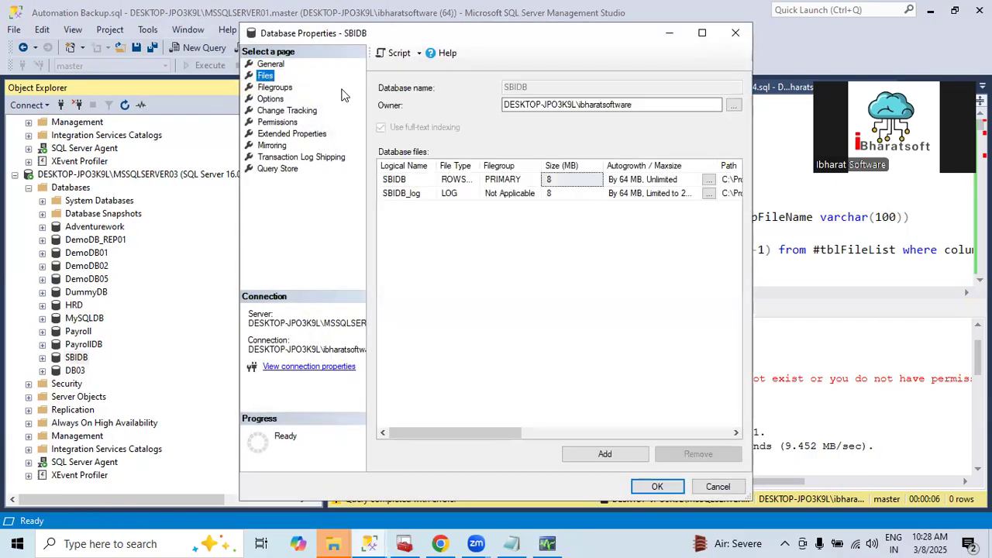
pyautogui.moveTo(468, 433); pyautogui.dragTo(643, 433)
pyautogui.click(678, 490)
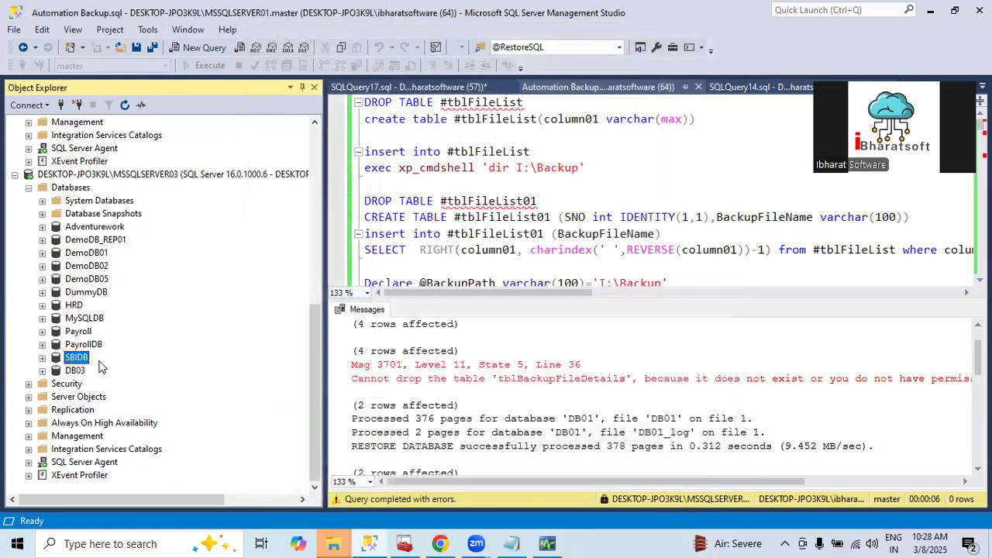
# Start a full disk backup of SBIDB on MSSQLSERVER03 and open the file browser for a new backup destination
pyautogui.rightClick(72, 361)
pyautogui.moveTo(116, 328)
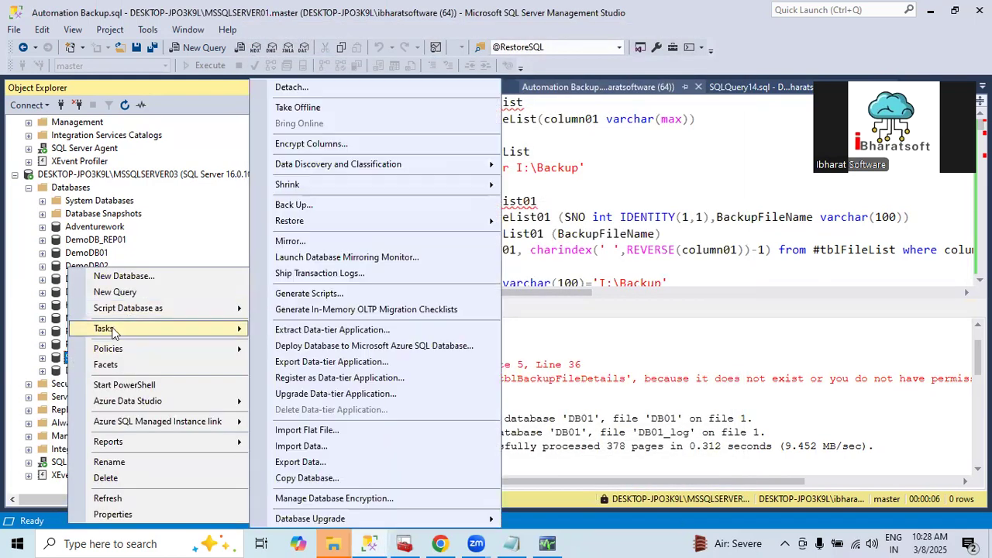
pyautogui.click(291, 206)
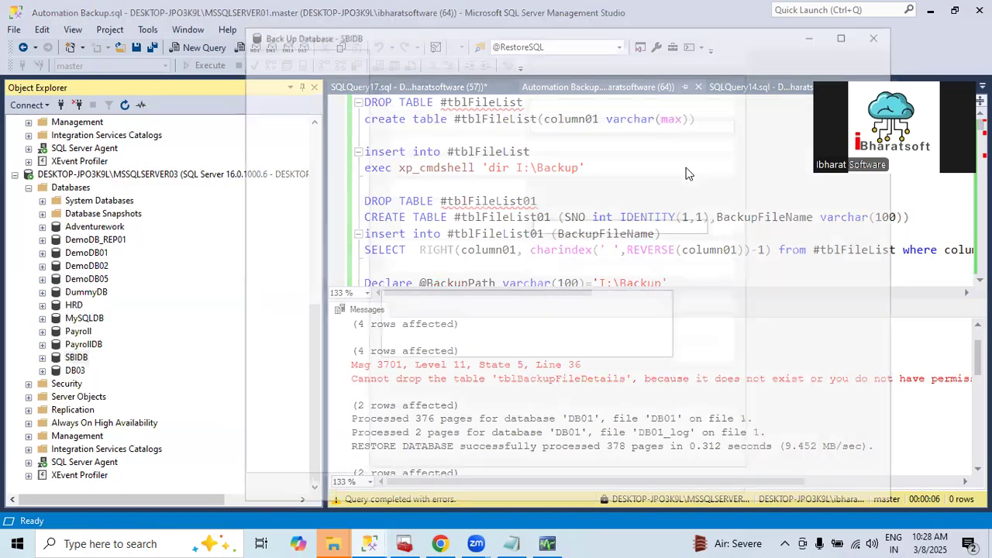
pyautogui.click(856, 329)
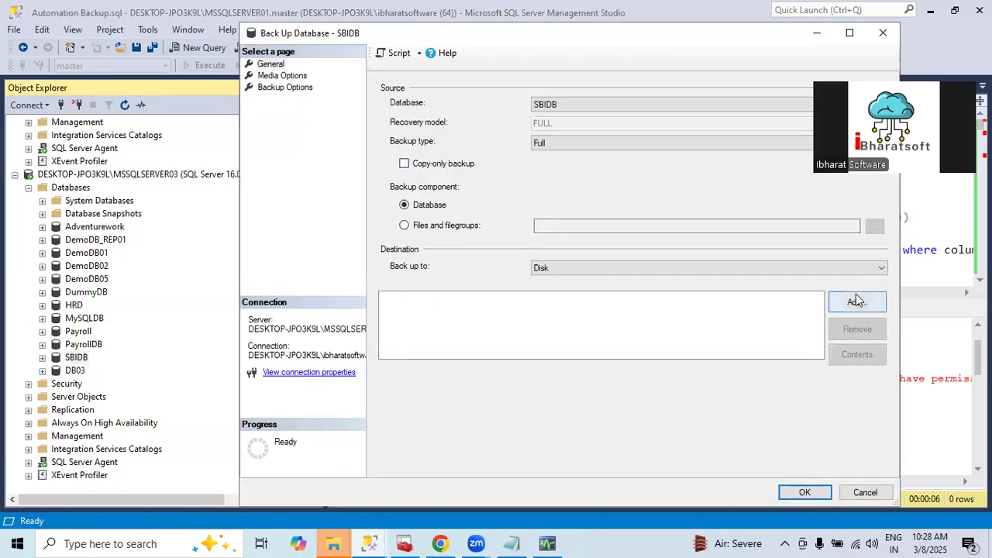
pyautogui.click(855, 301)
pyautogui.click(616, 269)
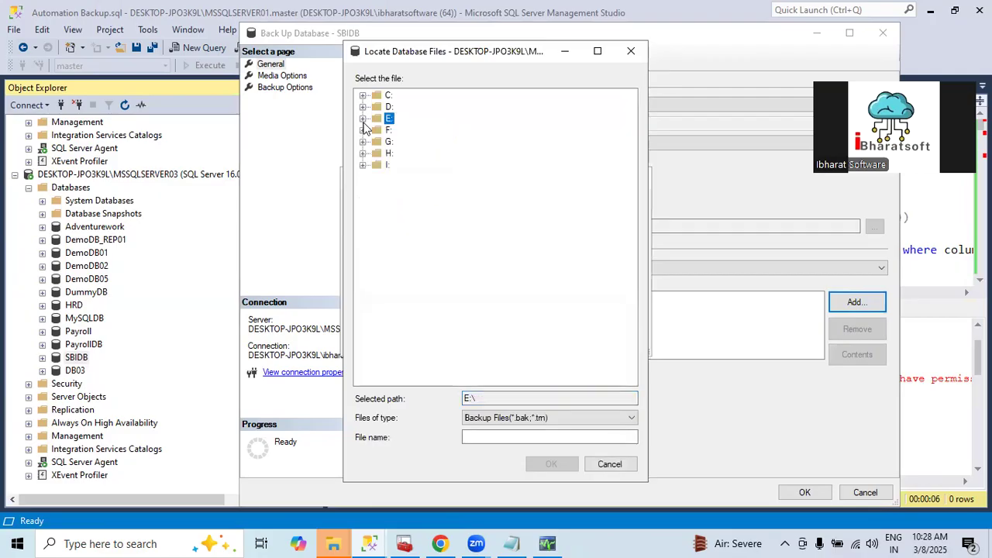
# Set the backup destination to I:\Backup\SBIDB.bak and run the SBIDB backup
pyautogui.click(363, 164)
pyautogui.click(413, 189)
pyautogui.click(499, 437)
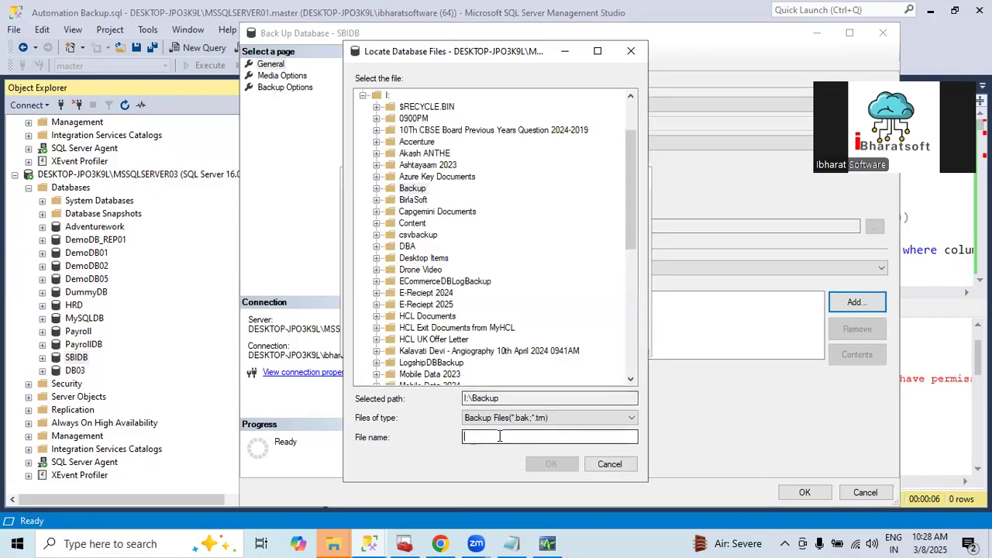
pyautogui.write('SBIDB.a')
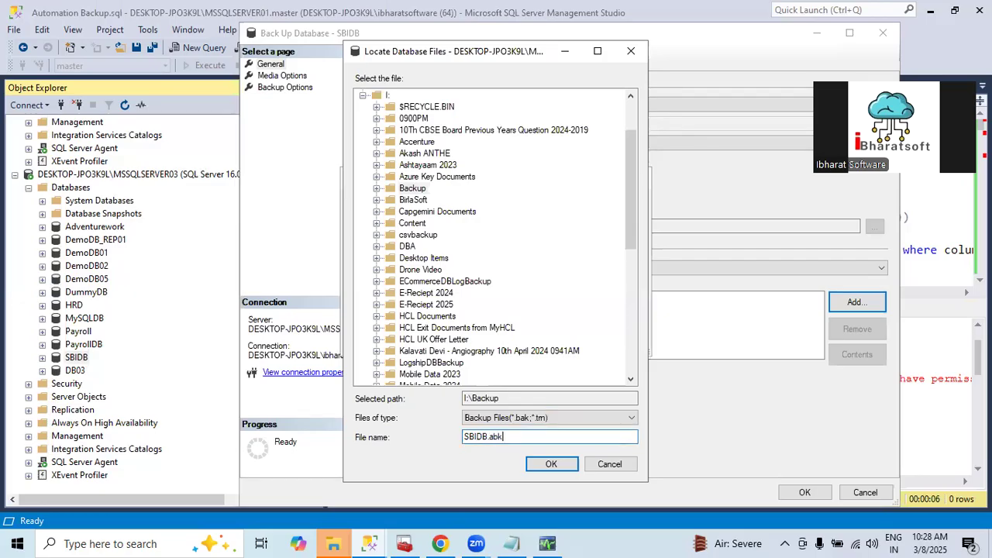
pyautogui.press('BackSpace')
pyautogui.click(551, 464)
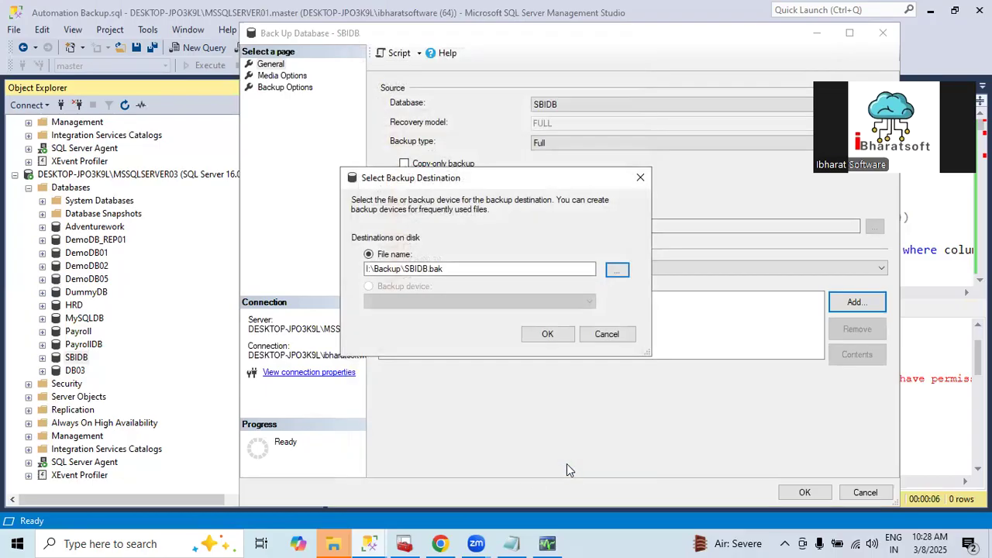
pyautogui.click(552, 334)
pyautogui.click(804, 493)
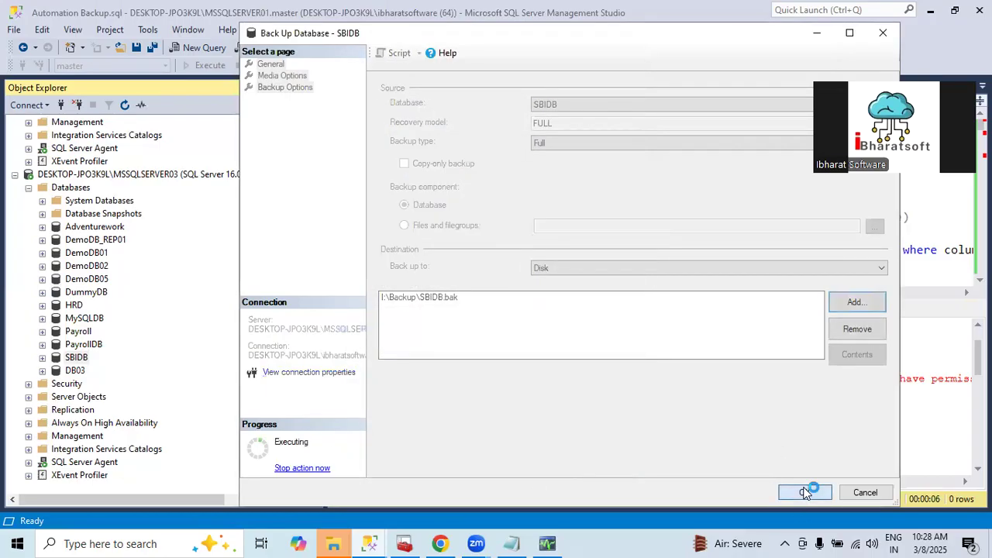
pyautogui.click(747, 295)
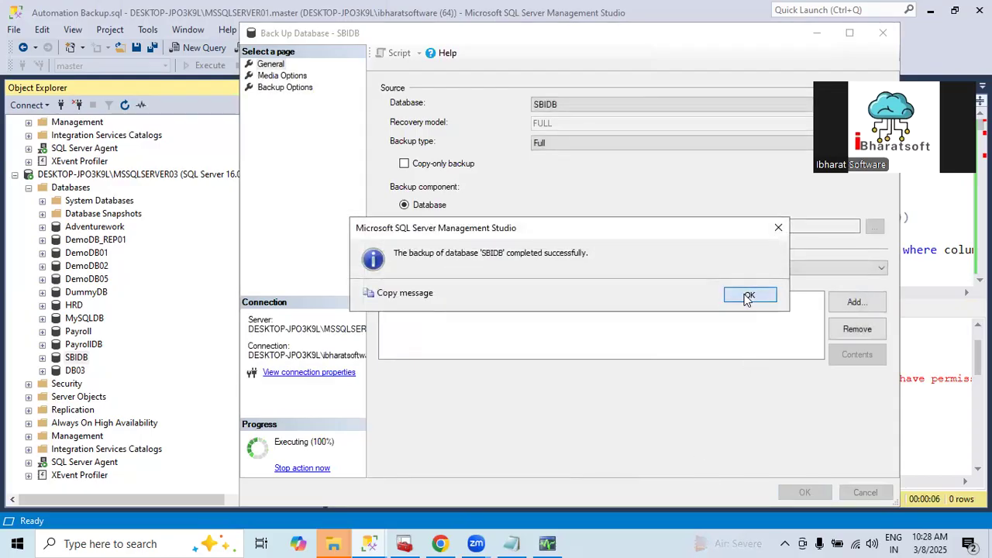
# Switch to the I:\Backup folder in File Explorer and refresh it to check the backup files
pyautogui.moveTo(351, 543)
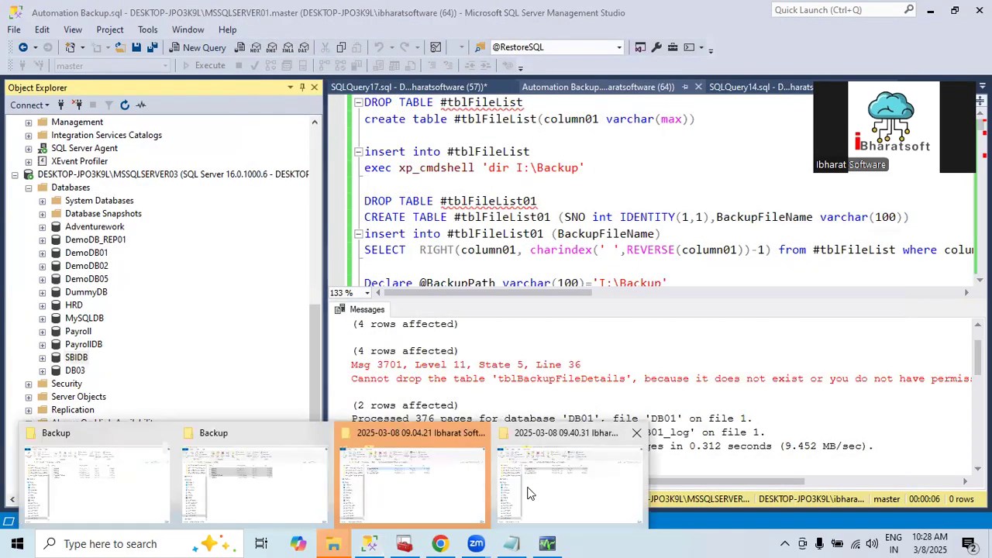
pyautogui.click(243, 480)
pyautogui.click(273, 290)
pyautogui.rightClick(273, 290)
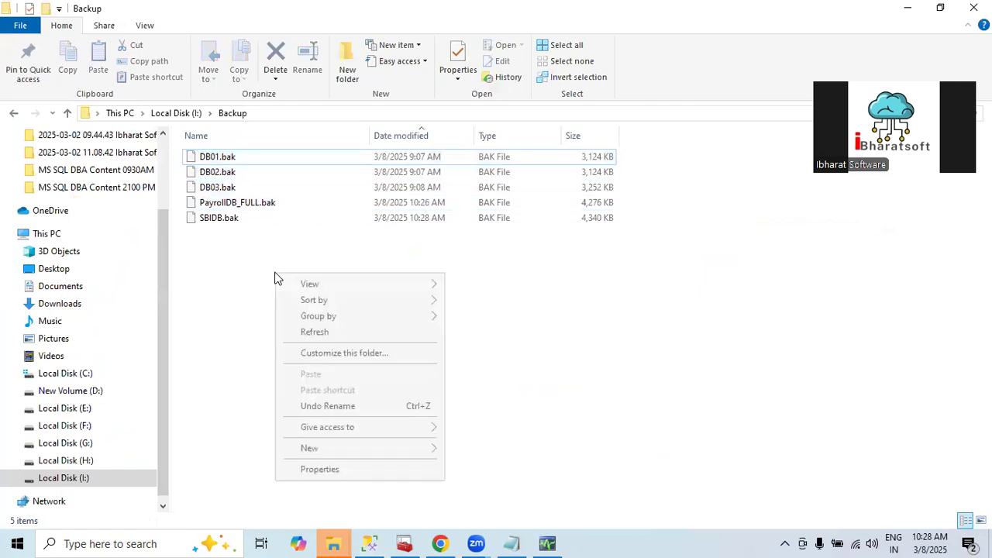
pyautogui.click(308, 329)
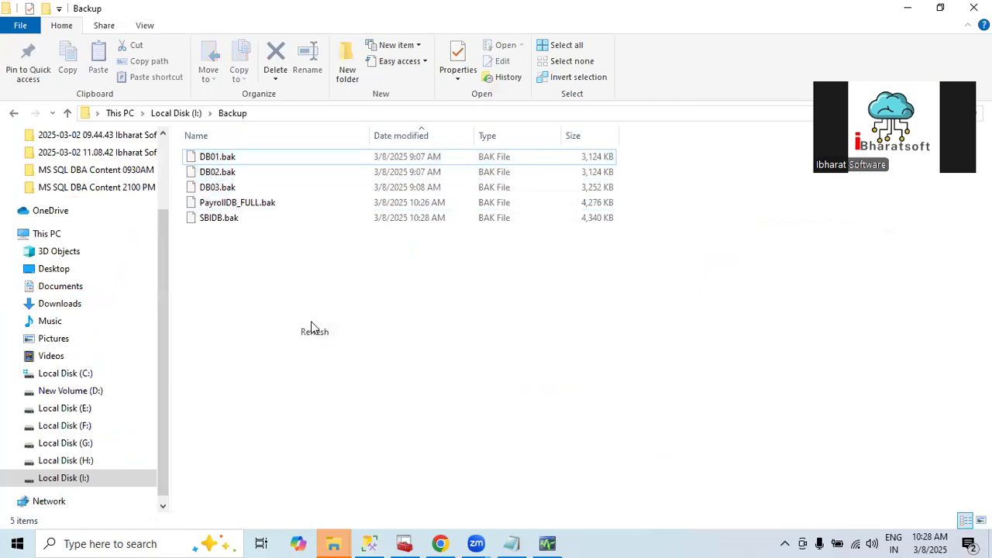
# Return to Management Studio and delete the DB01 database from MSSQLSERVER01
pyautogui.click(368, 543)
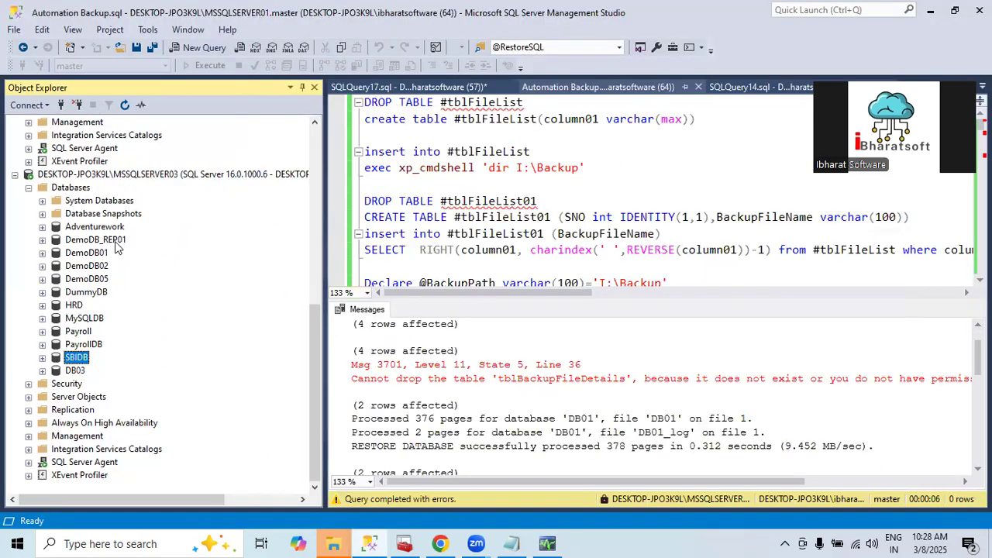
pyautogui.scroll(9, 114, 247)
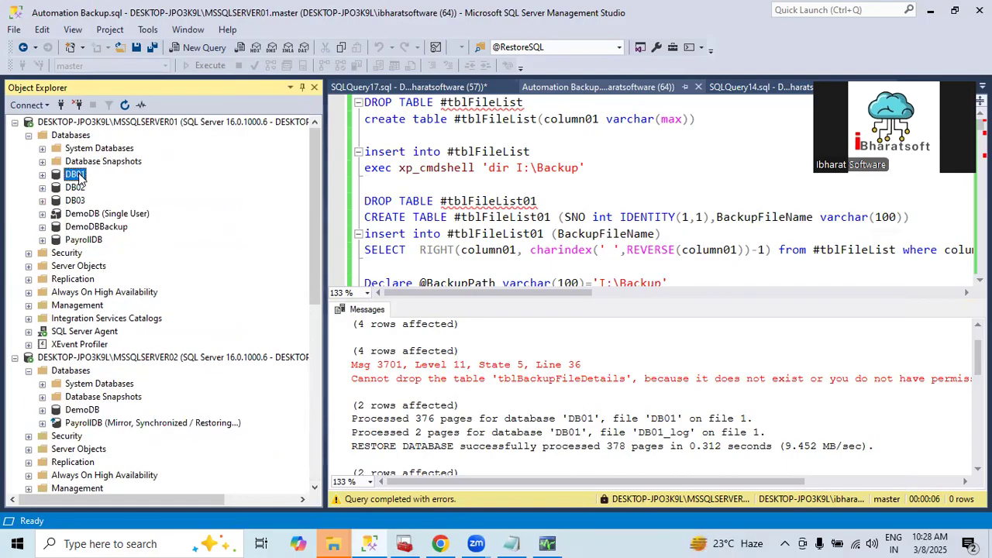
pyautogui.rightClick(73, 175)
pyautogui.click(116, 381)
pyautogui.click(421, 455)
pyautogui.click(671, 490)
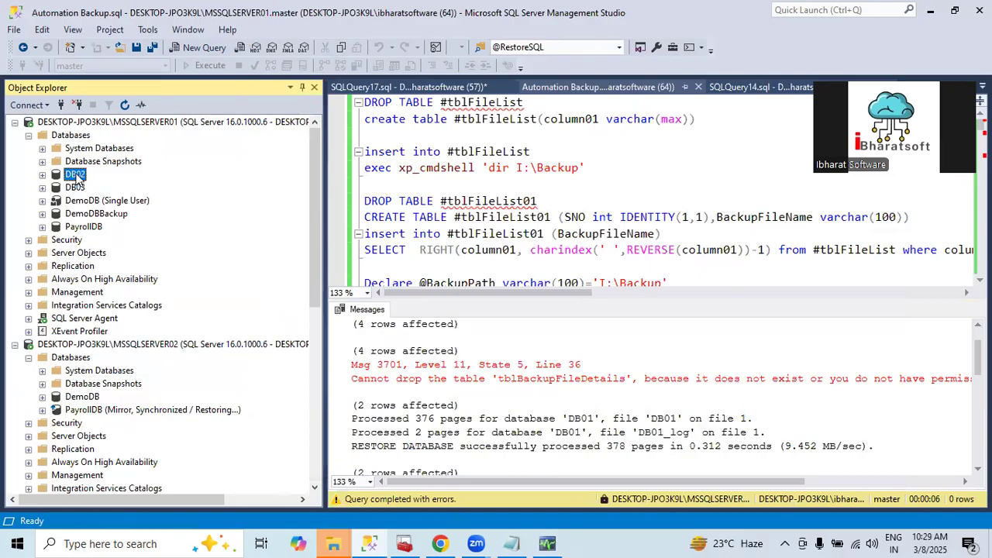
# Delete the DB02 and DB03 databases from MSSQLSERVER01, closing their existing connections
pyautogui.rightClick(75, 175)
pyautogui.click(112, 385)
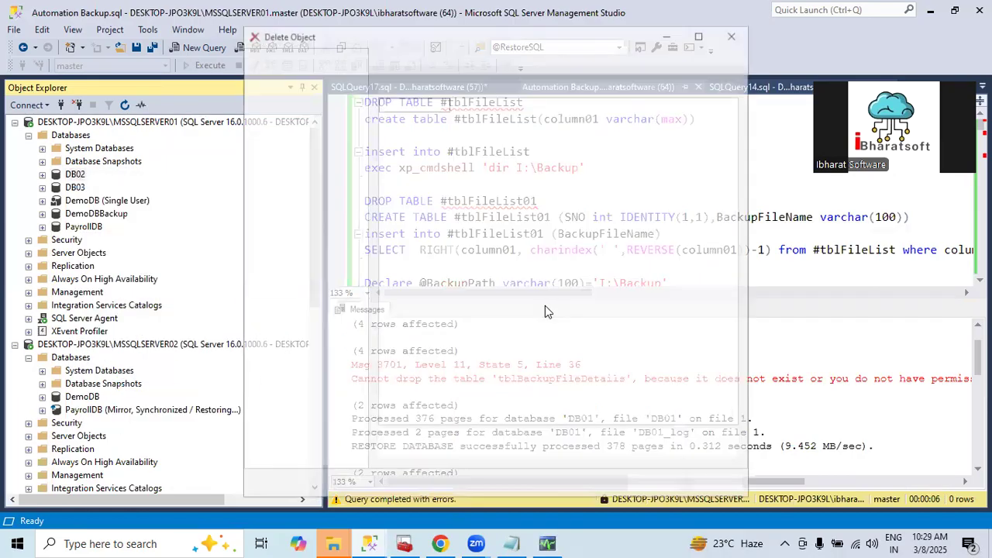
pyautogui.click(427, 453)
pyautogui.click(657, 486)
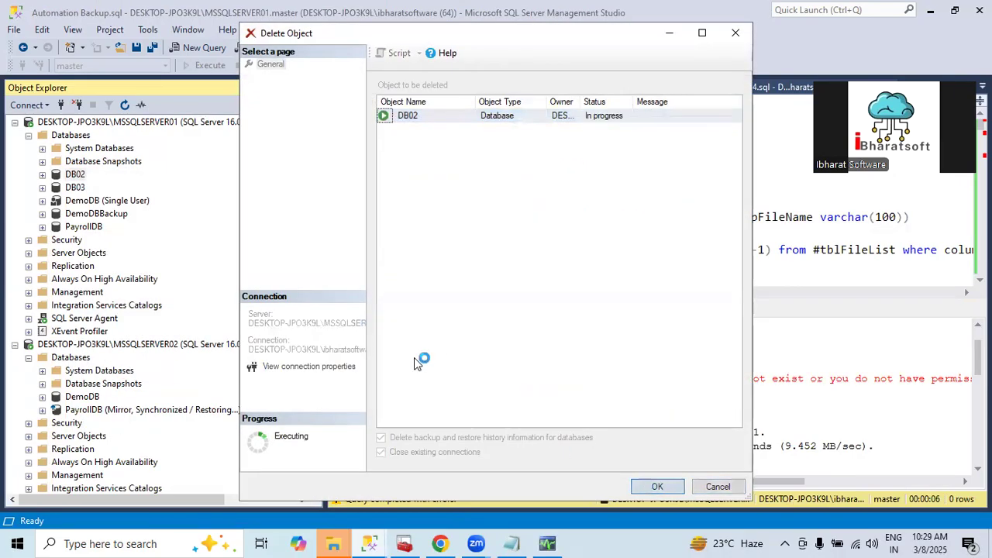
pyautogui.rightClick(80, 171)
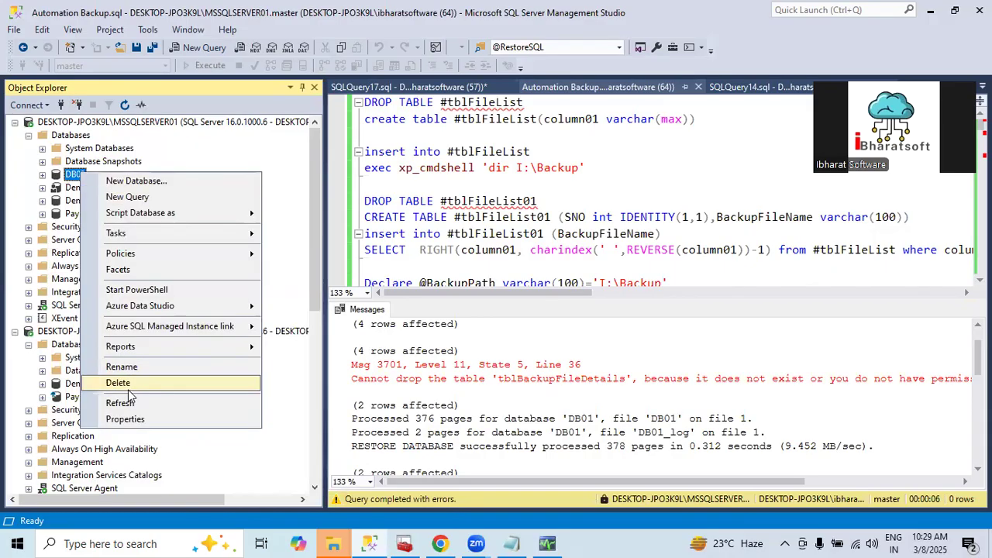
pyautogui.click(113, 380)
pyautogui.click(422, 453)
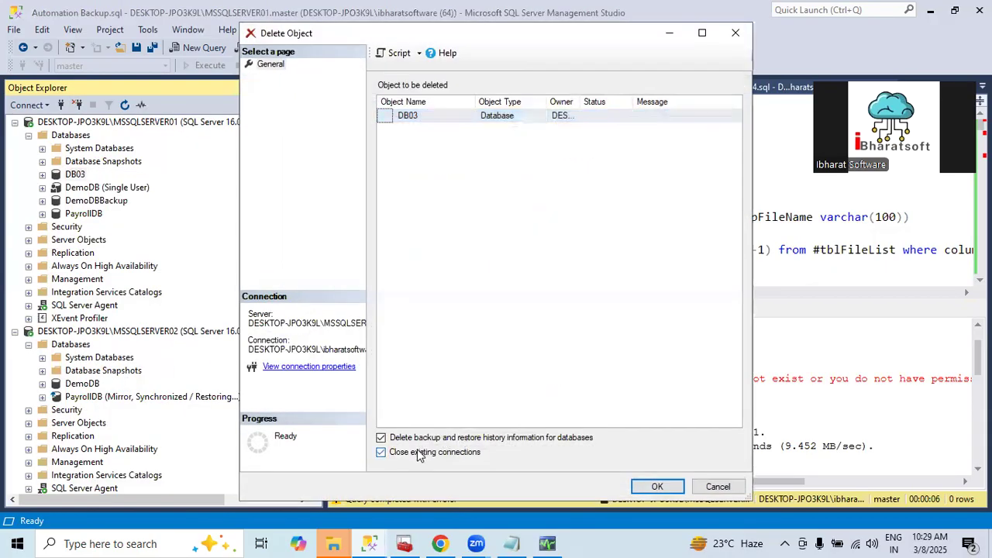
pyautogui.click(658, 486)
# Delete the PayrollDB database from MSSQLSERVER01
pyautogui.rightClick(85, 200)
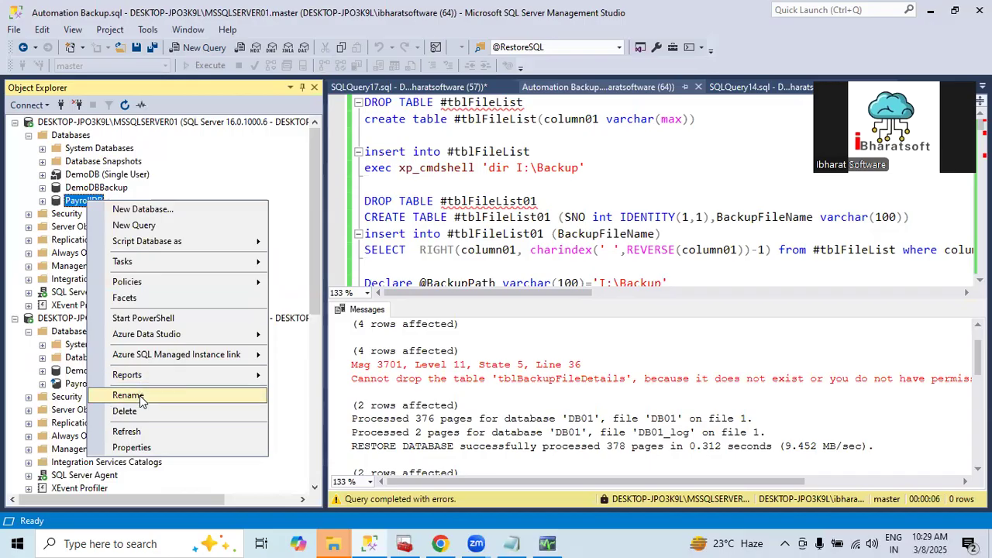
pyautogui.click(128, 410)
pyautogui.click(653, 484)
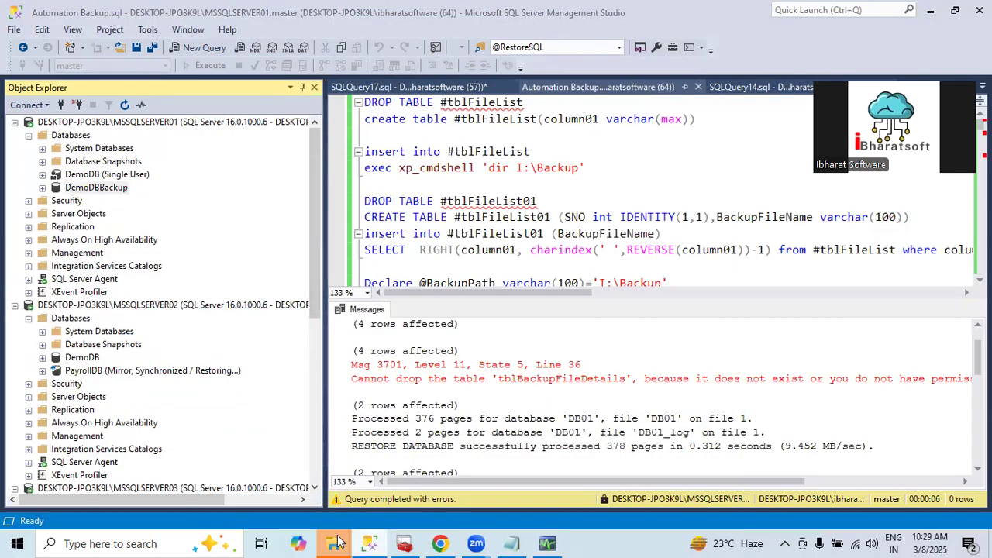
# Switch to the I:\Backup folder in File Explorer and look over the DB01, DB02, DB03, PayrollDB_FULL and SBIDB backup files
pyautogui.click(339, 542)
pyautogui.click(262, 490)
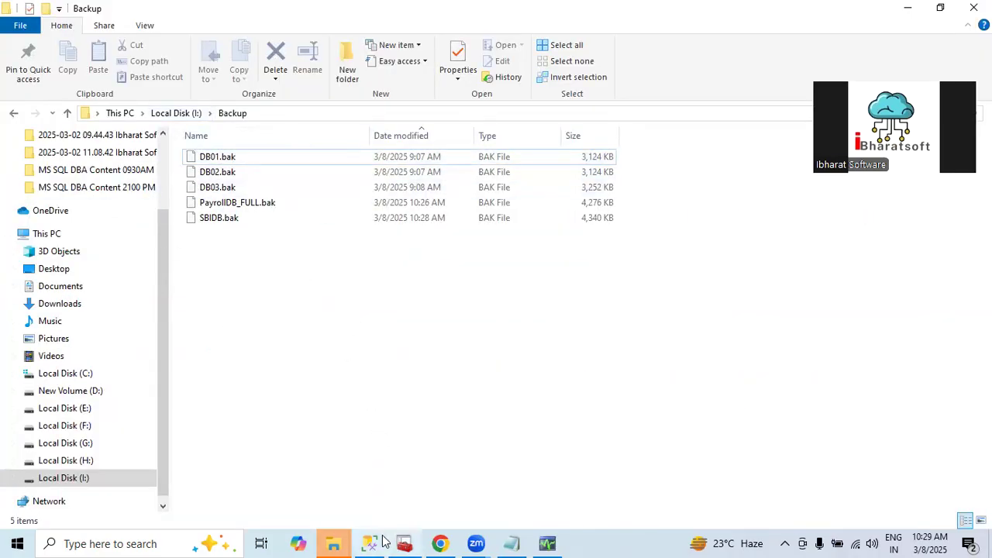
pyautogui.click(221, 219)
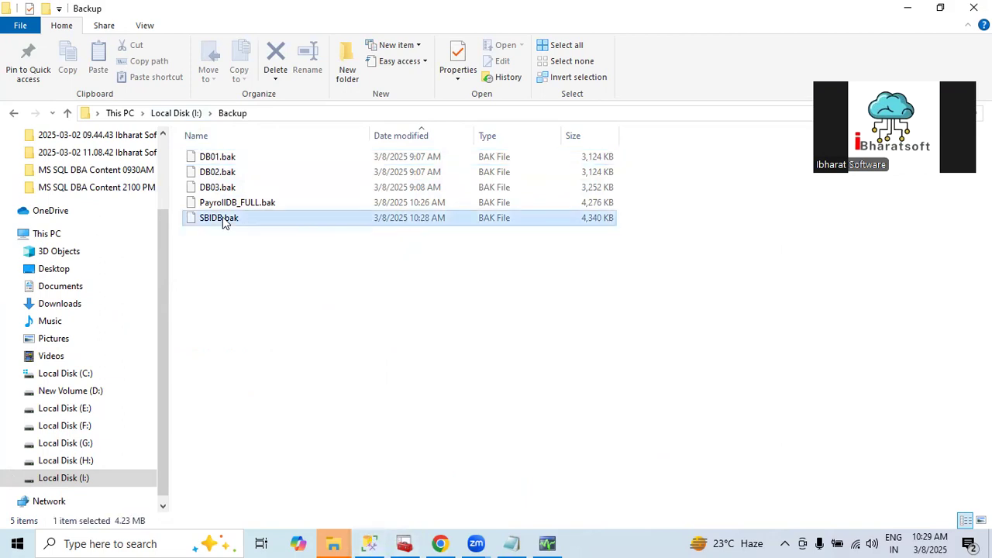
pyautogui.click(220, 159)
pyautogui.click(217, 173)
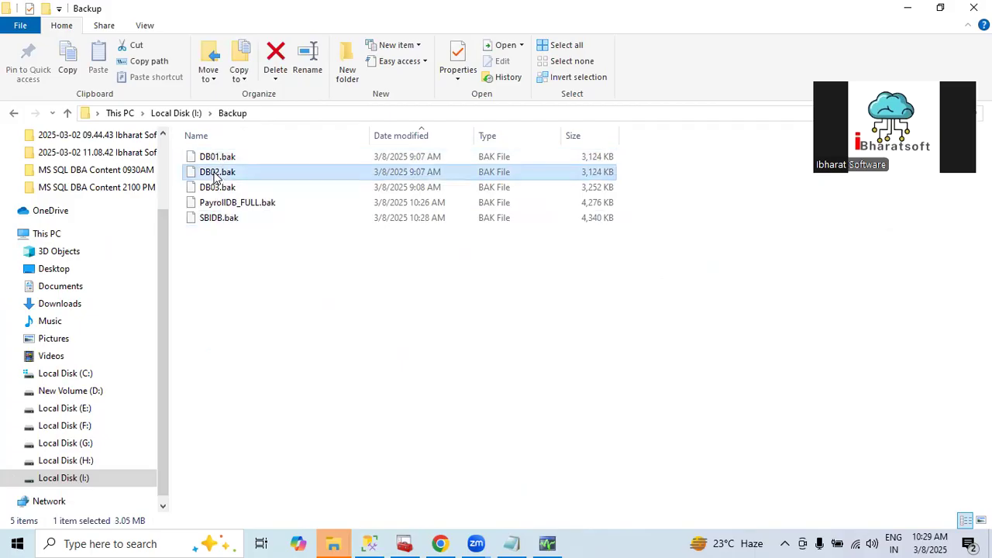
pyautogui.click(207, 189)
pyautogui.click(221, 203)
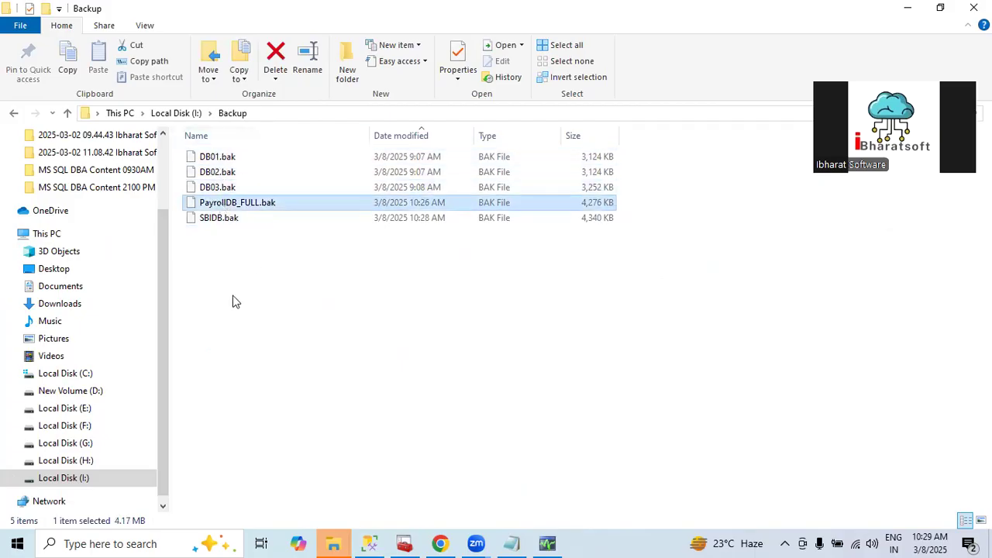
# Return to Management Studio and examine the file paths in the properties of SBIDB on MSSQLSERVER03 without changing them
pyautogui.click(370, 536)
pyautogui.scroll(-8, 139, 424)
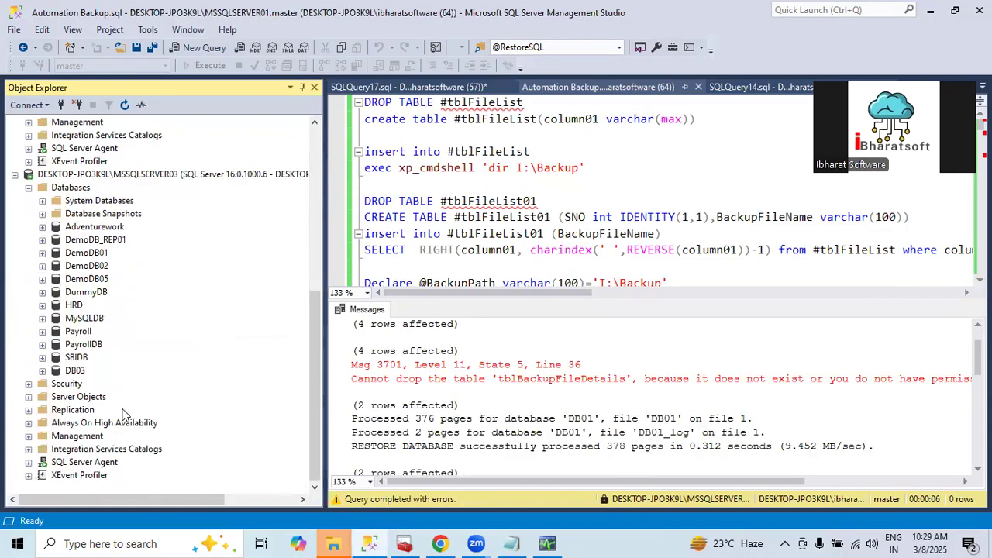
pyautogui.scroll(8, 88, 327)
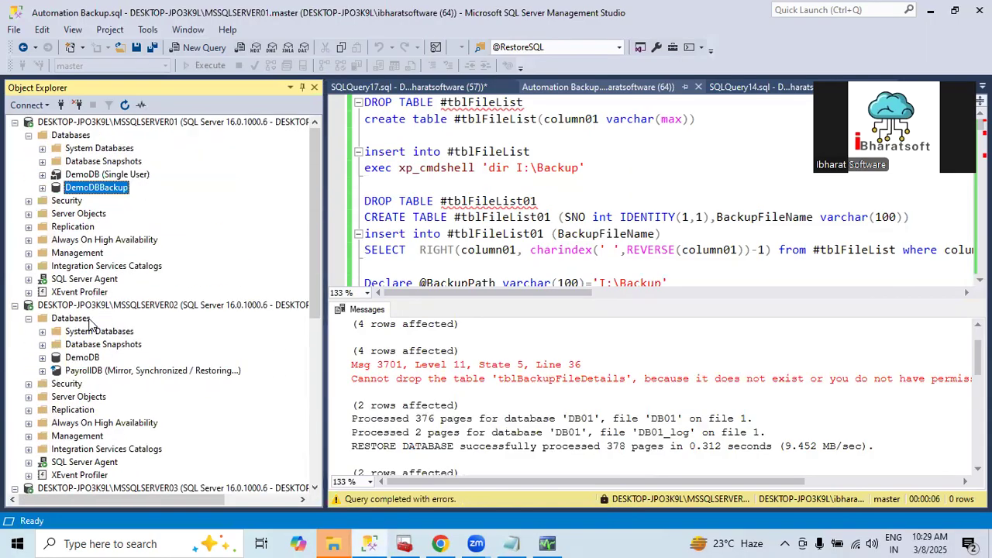
pyautogui.scroll(-8, 116, 380)
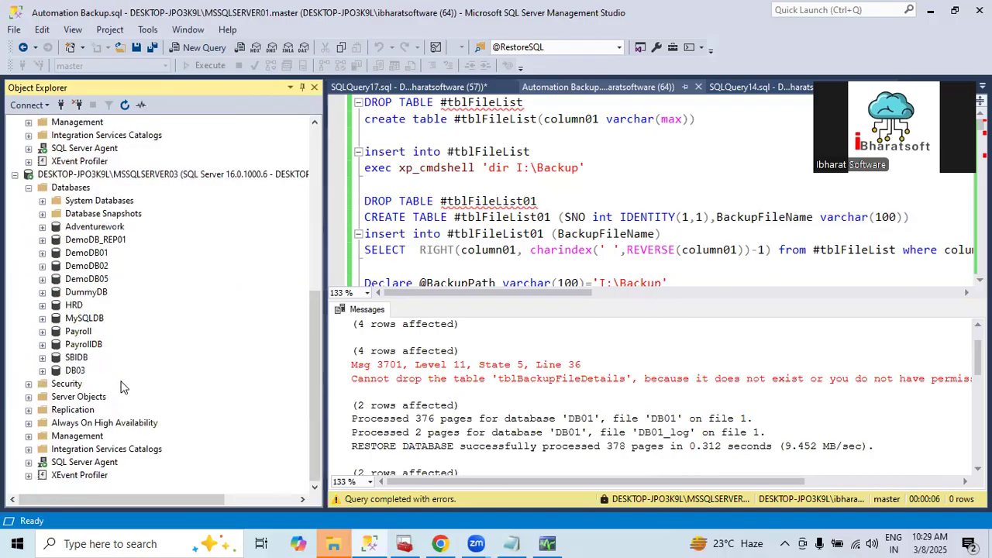
pyautogui.rightClick(78, 360)
pyautogui.click(134, 514)
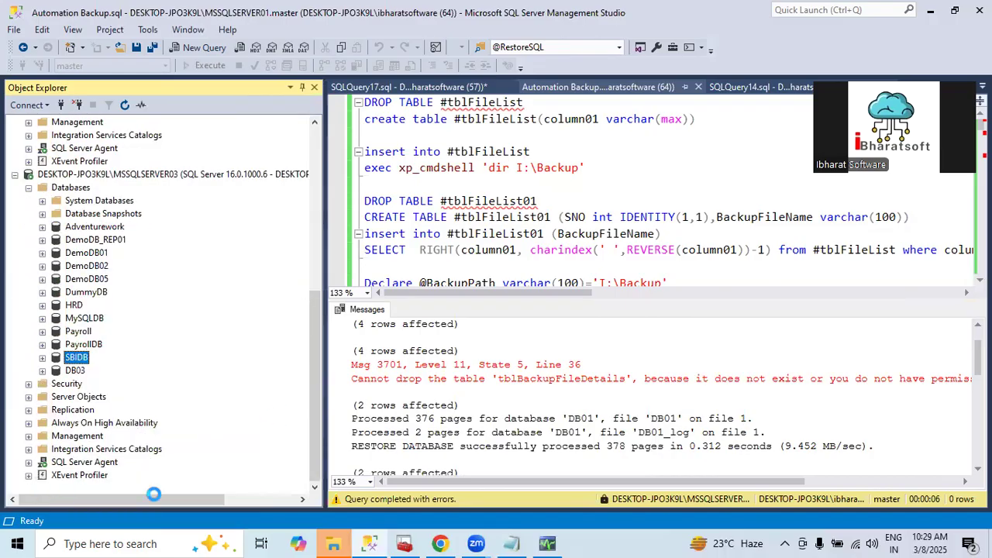
pyautogui.click(265, 76)
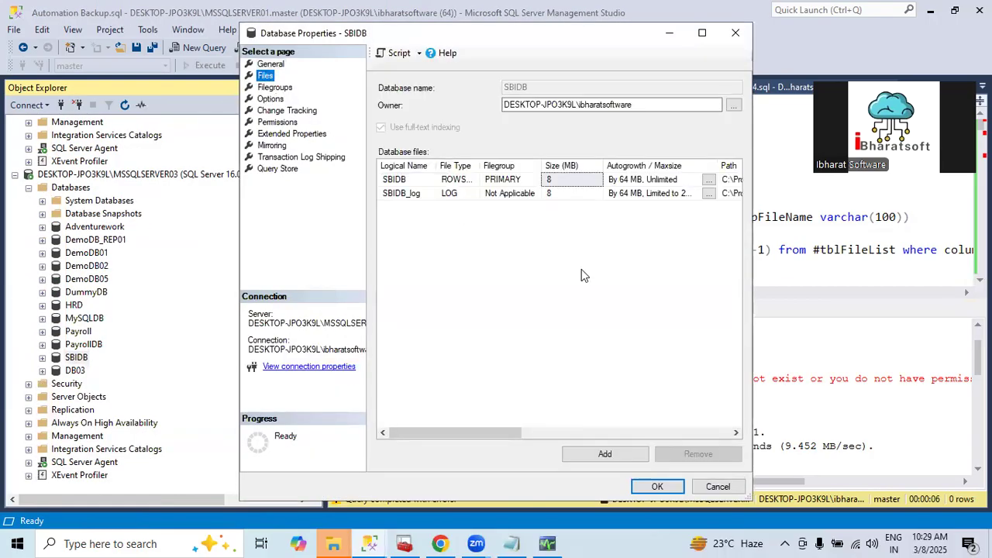
pyautogui.moveTo(490, 423); pyautogui.dragTo(636, 425)
pyautogui.click(612, 186)
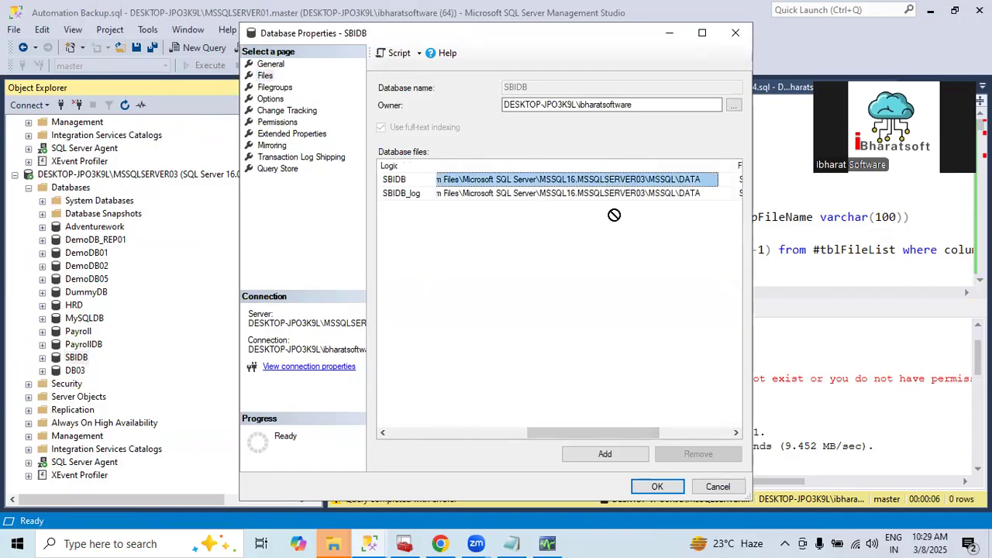
pyautogui.click(713, 486)
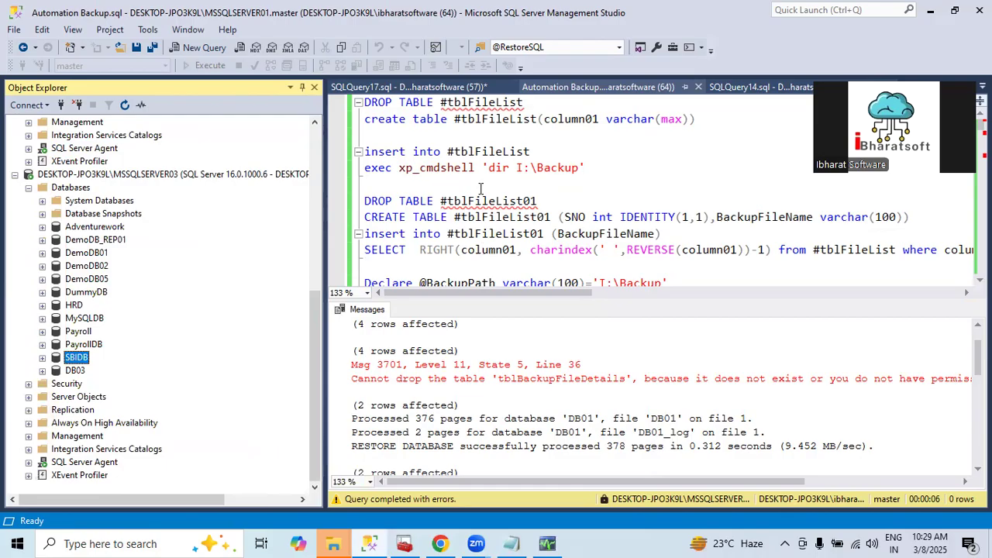
pyautogui.scroll(-15, 481, 188)
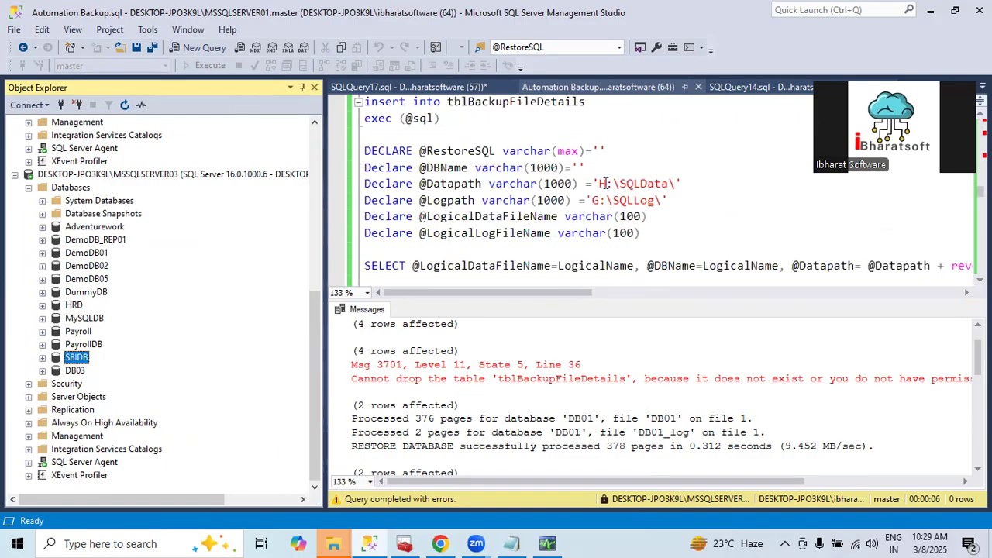
pyautogui.moveTo(598, 184); pyautogui.dragTo(678, 184)
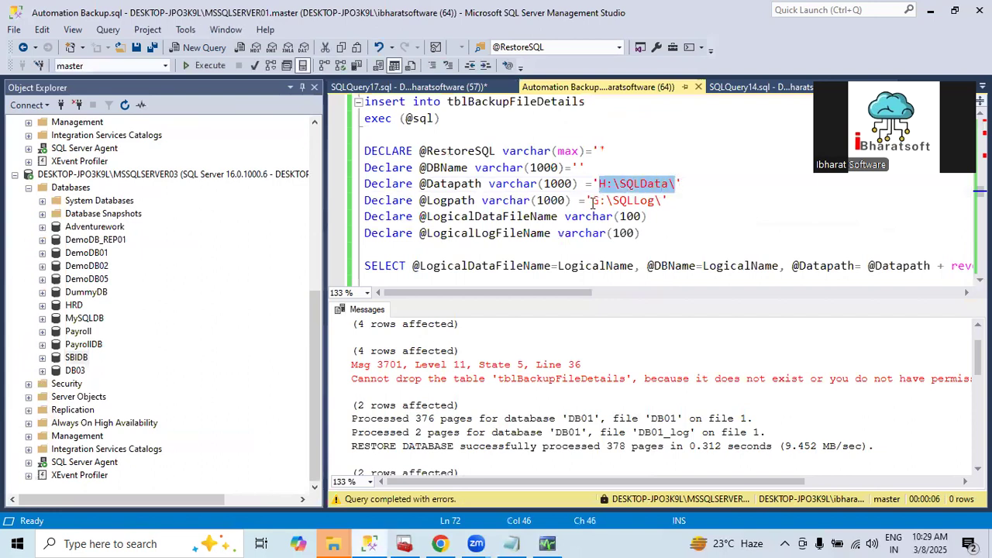
pyautogui.moveTo(592, 200); pyautogui.dragTo(665, 200)
pyautogui.click(675, 233)
pyautogui.scroll(2, 375, 244)
pyautogui.scroll(-4, 375, 243)
pyautogui.scroll(12, 388, 221)
pyautogui.scroll(-13, 403, 198)
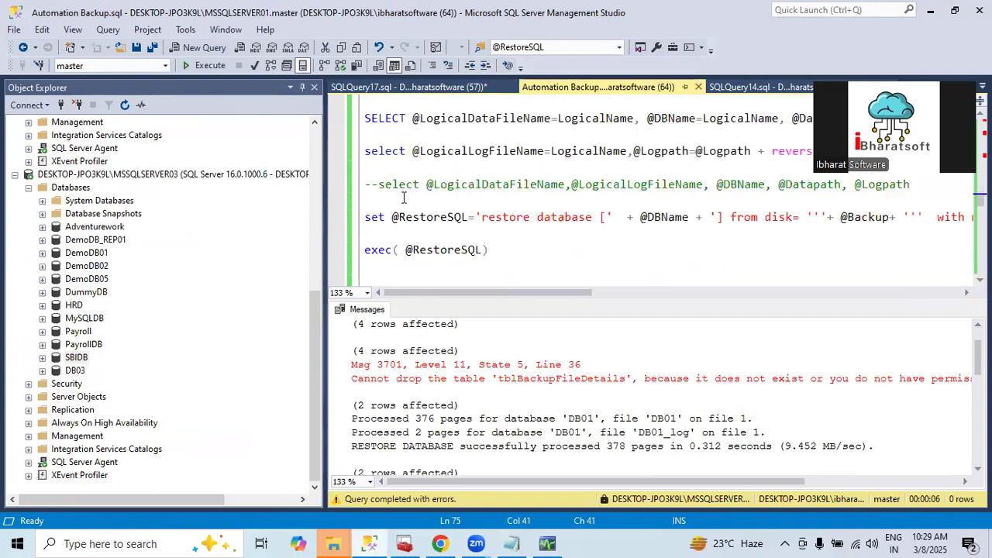
# Execute the Automation Backup.sql restore script and read through the restore messages for each database
pyautogui.click(361, 200)
pyautogui.click(207, 71)
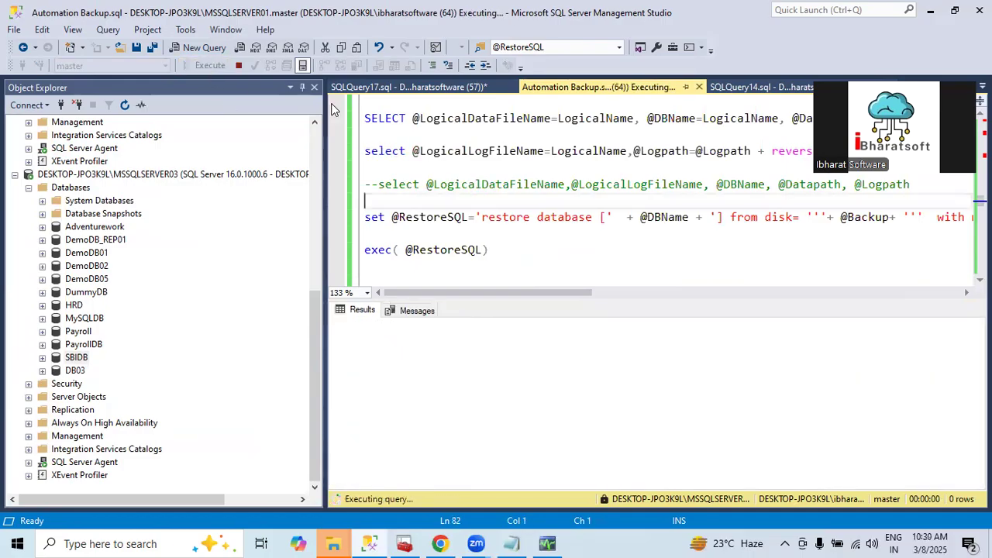
pyautogui.scroll(-2, 435, 398)
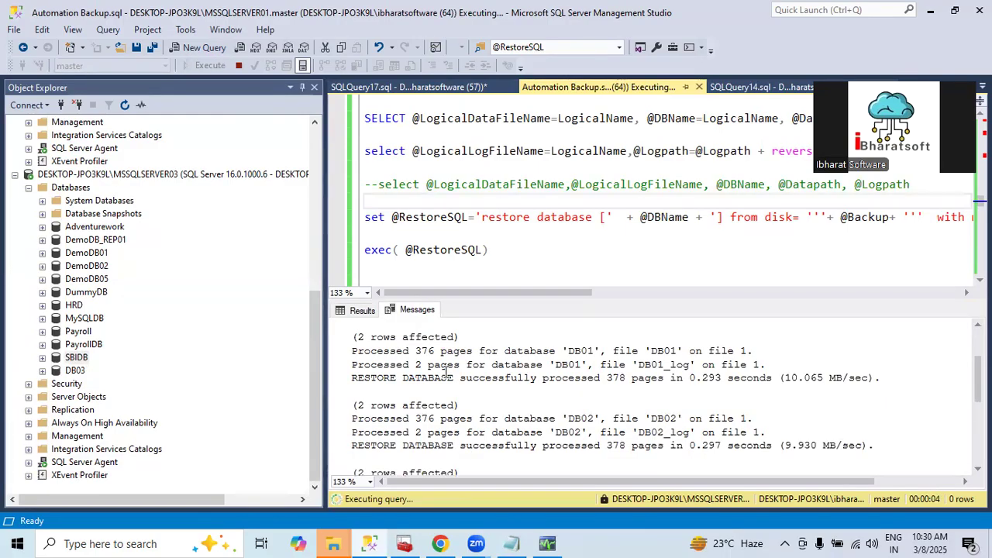
pyautogui.scroll(-5, 446, 372)
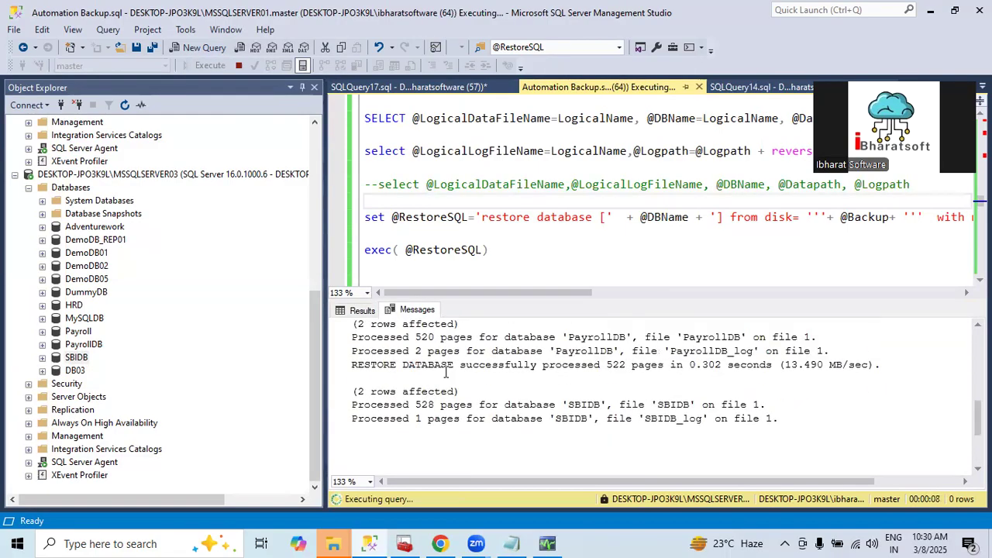
pyautogui.scroll(-4, 446, 372)
pyautogui.scroll(6, 446, 372)
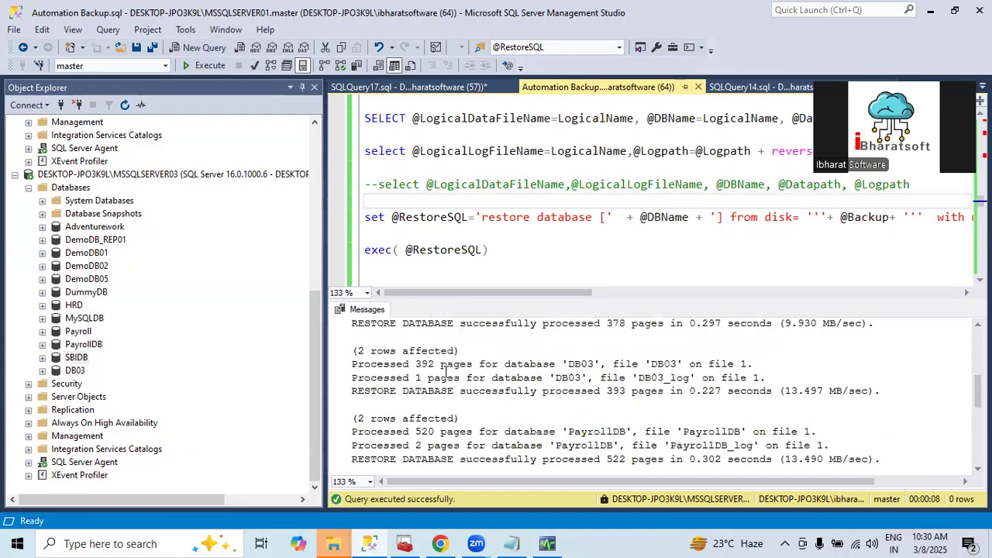
pyautogui.scroll(5, 446, 372)
pyautogui.scroll(8, 215, 197)
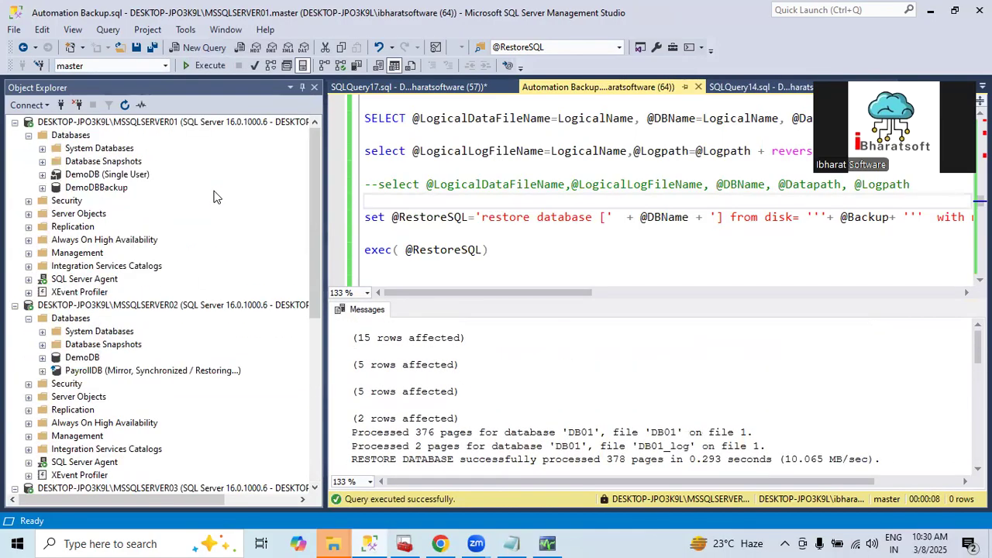
# Refresh the Databases folder of MSSQLSERVER01 and check for the restored SBIDB database
pyautogui.click(71, 136)
pyautogui.click(124, 104)
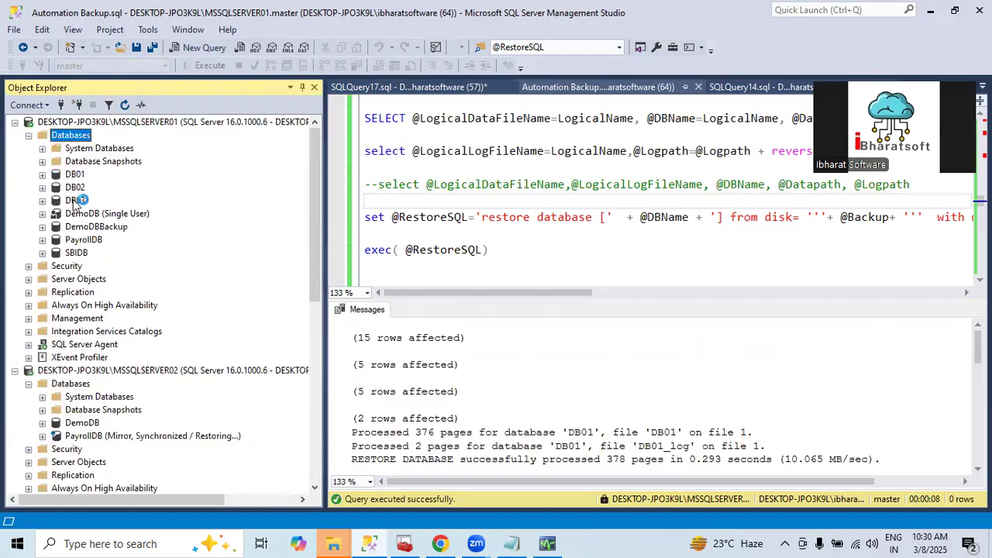
pyautogui.click(76, 253)
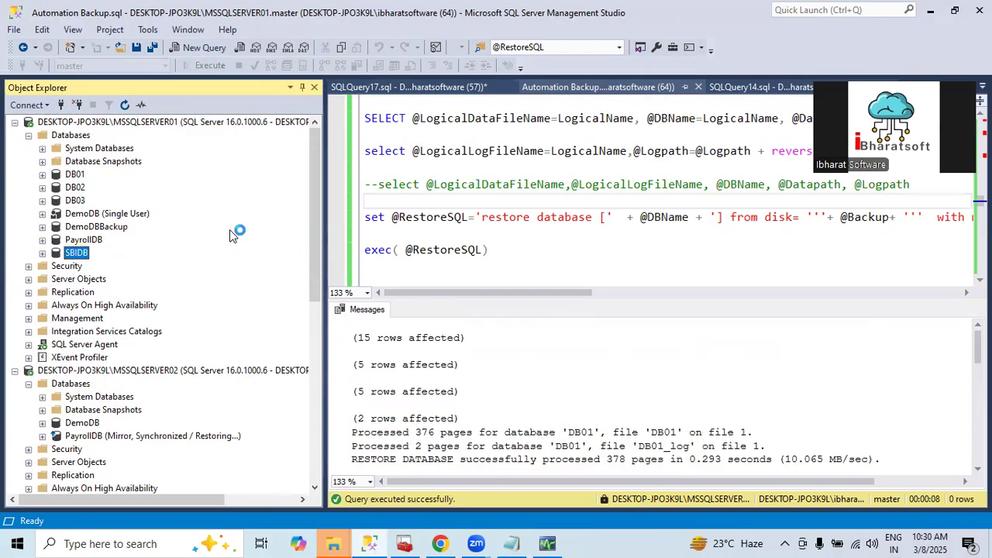
pyautogui.rightClick(98, 226)
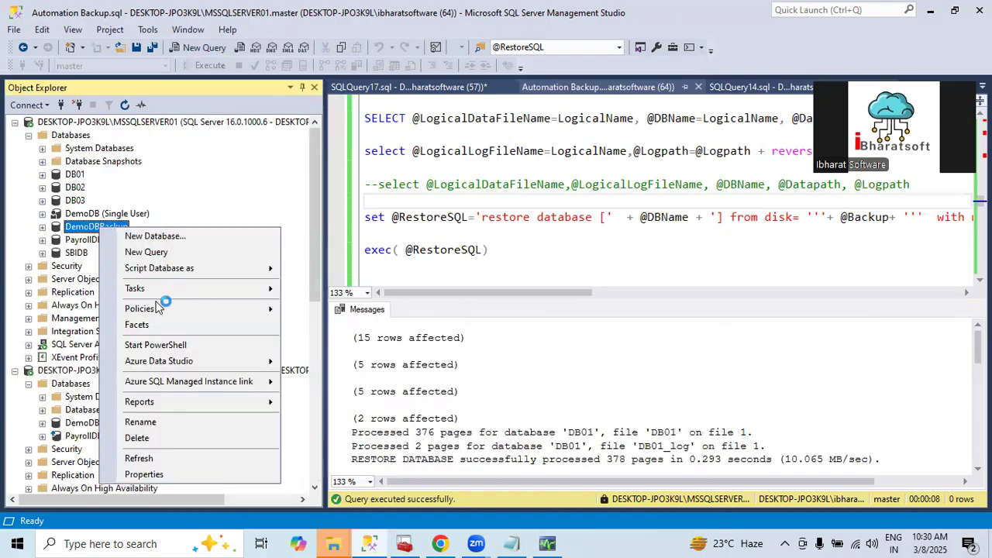
pyautogui.moveTo(159, 304)
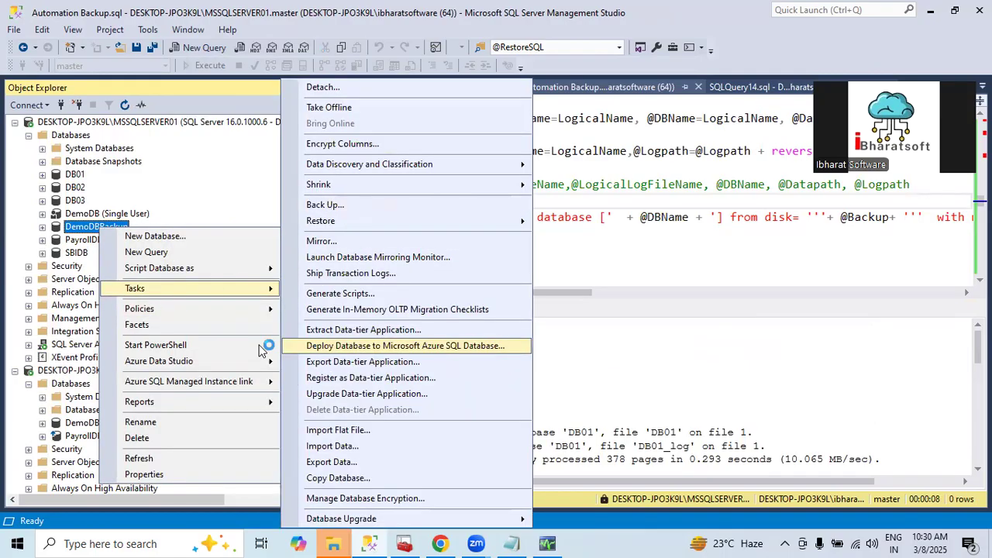
pyautogui.click(644, 264)
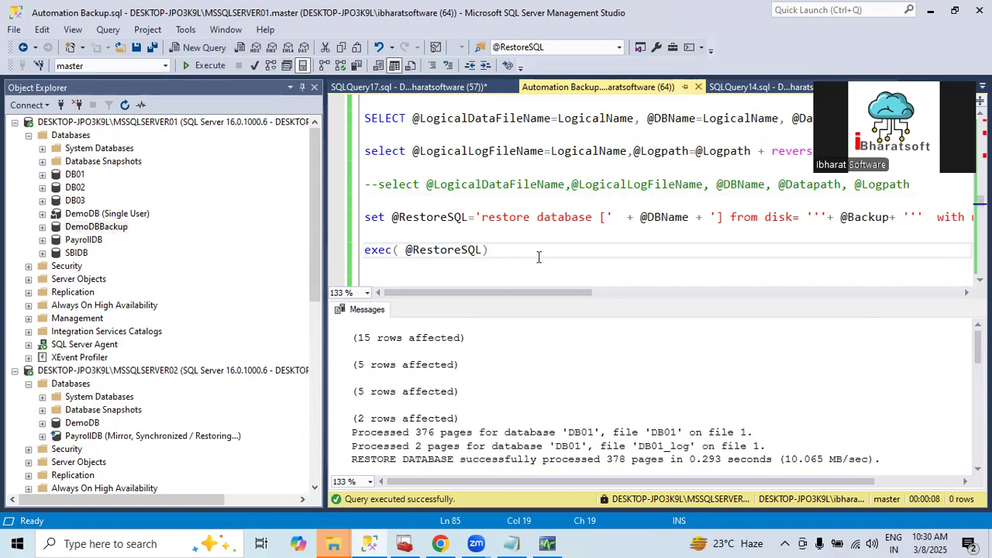
pyautogui.hotkey('ctrl', 'r')
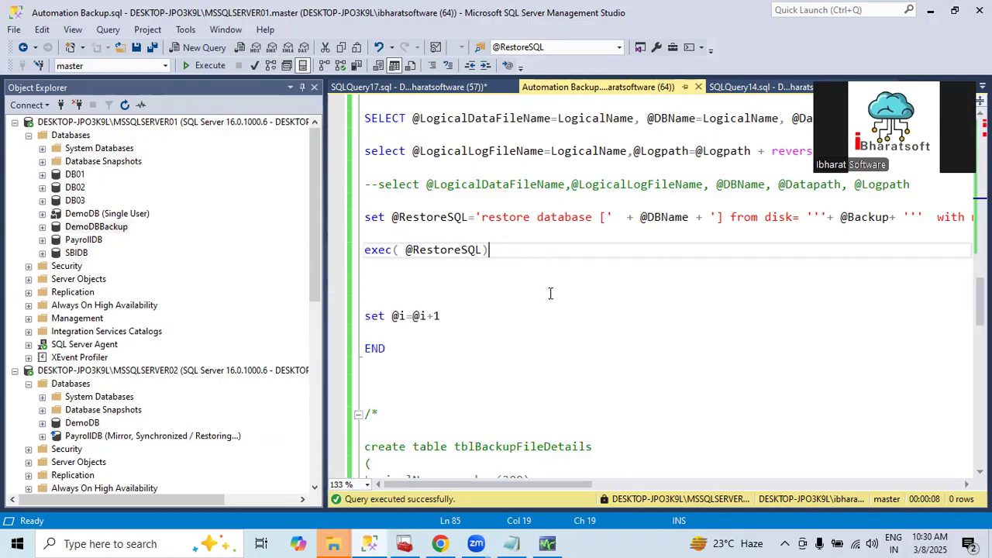
pyautogui.moveTo(553, 482); pyautogui.dragTo(956, 393)
pyautogui.click(764, 216)
pyautogui.write(',replA')
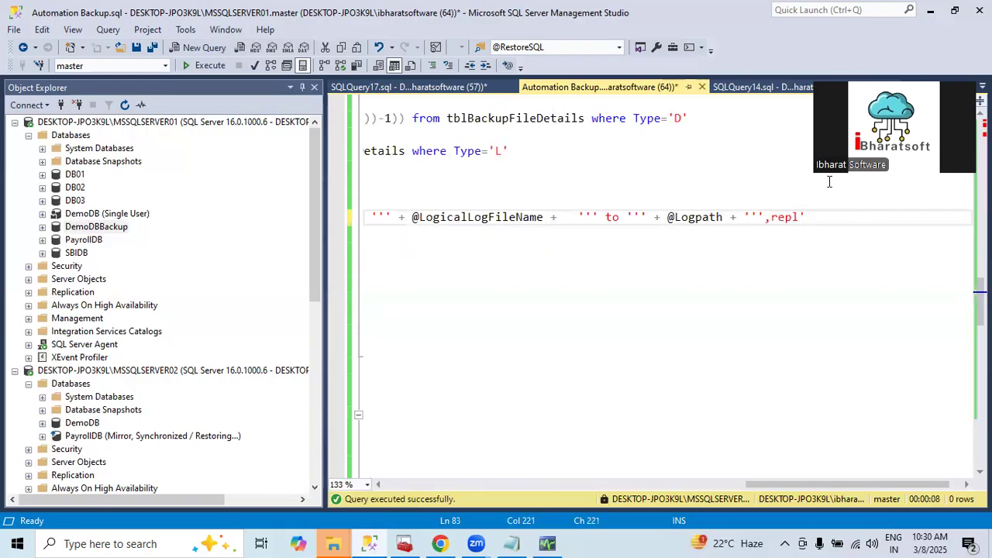
pyautogui.write('a')
pyautogui.click(791, 258)
pyautogui.doubleClick(795, 218)
pyautogui.click(537, 274)
pyautogui.write('replace')
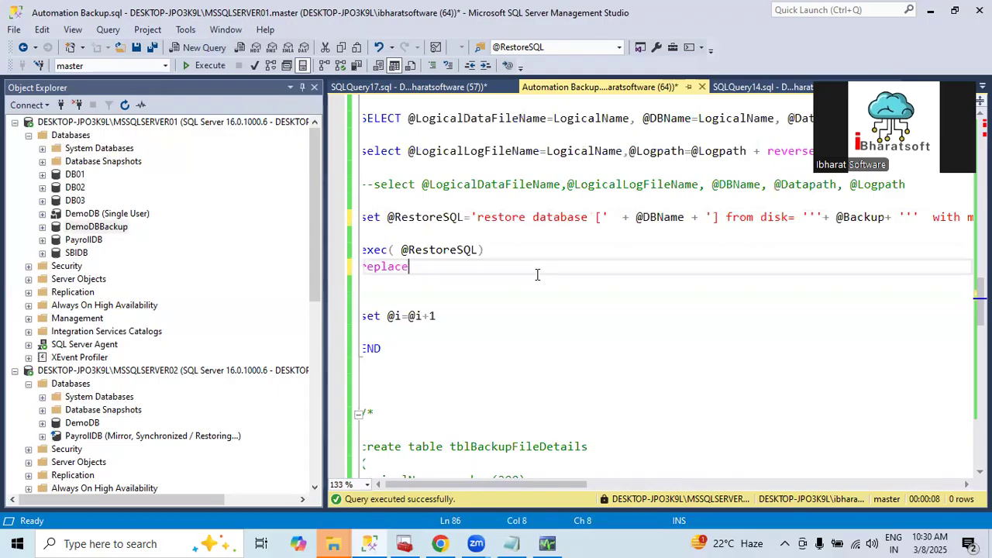
pyautogui.hotkey('ctrl', 'z')
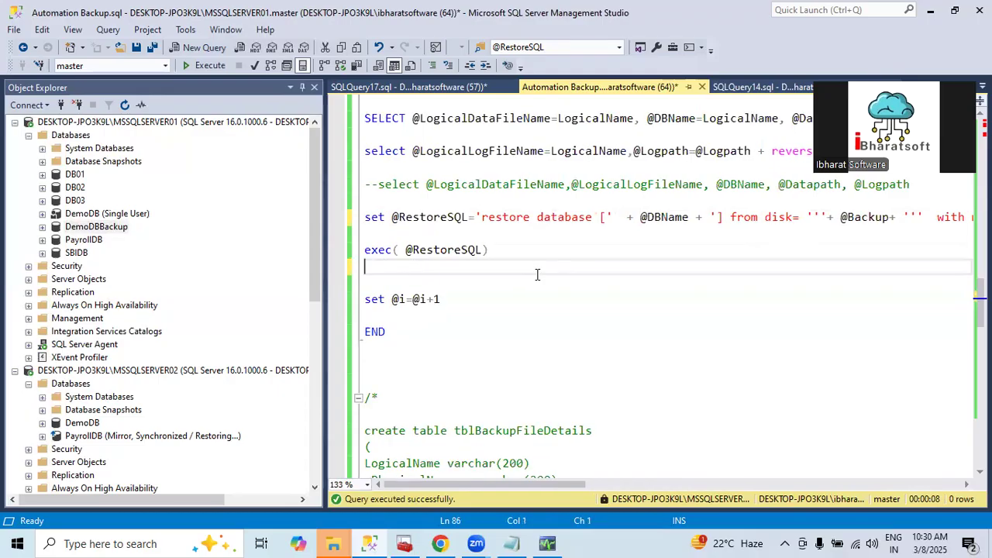
pyautogui.hotkey('ctrl', 'z')
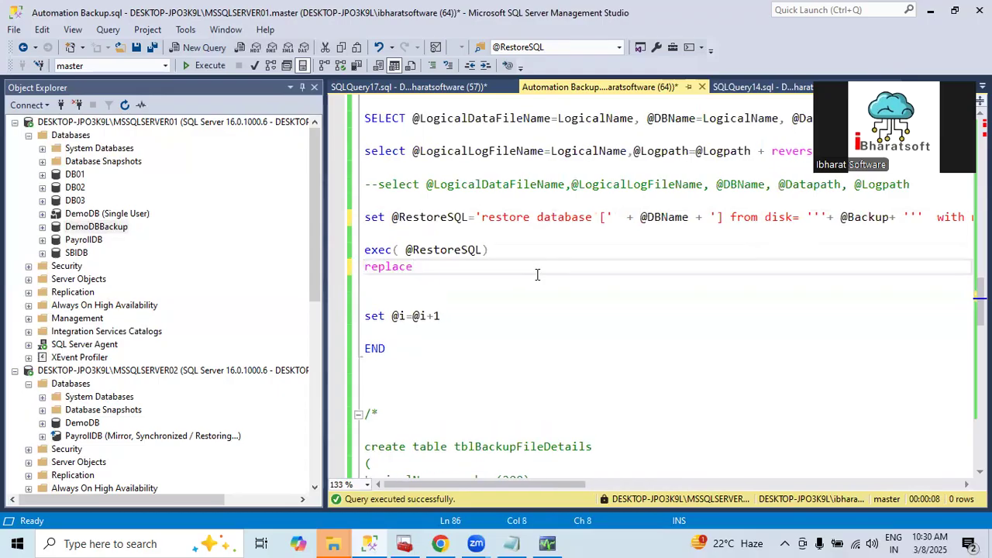
pyautogui.hotkey('ctrl', 'z')
pyautogui.hotkey('ctrl', 'z')
pyautogui.click(765, 214)
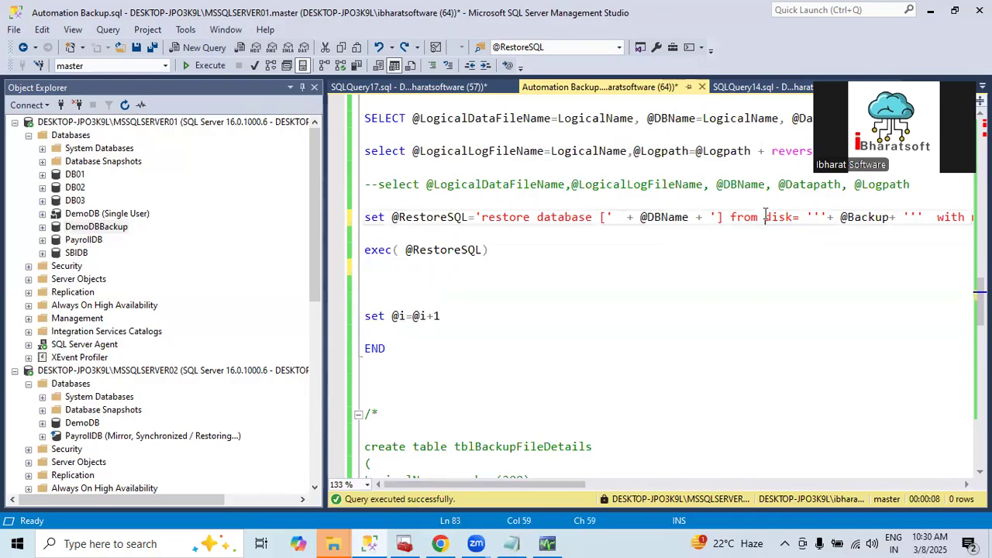
pyautogui.press('End')
pyautogui.doubleClick(942, 217)
pyautogui.press('Right')
pyautogui.hotkey('ctrl', 's')
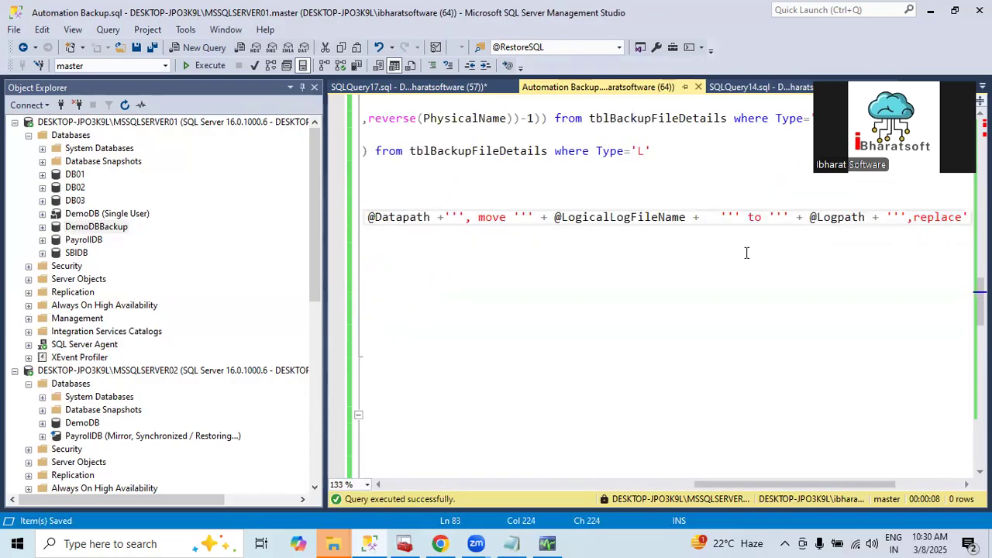
pyautogui.hscroll(-10, 506, 472)
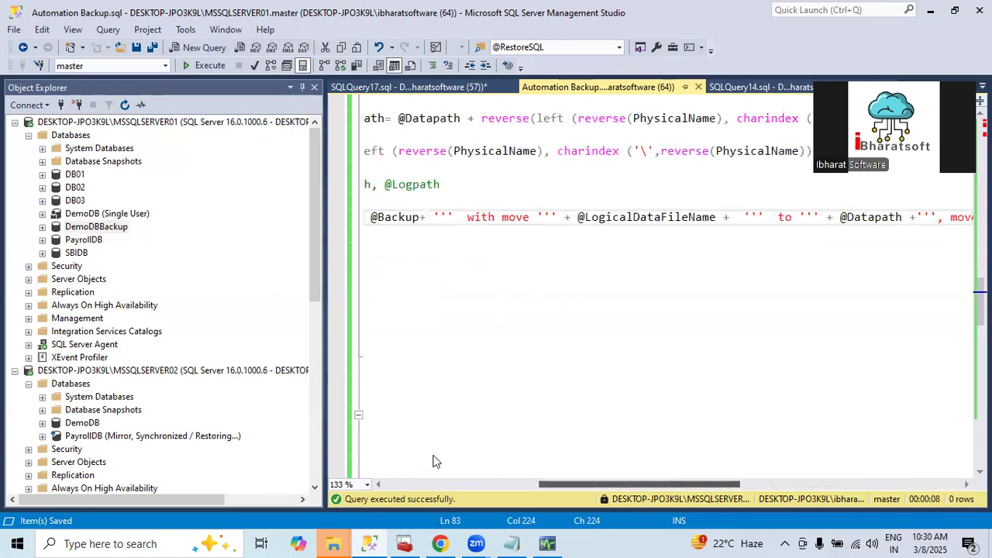
pyautogui.click(431, 356)
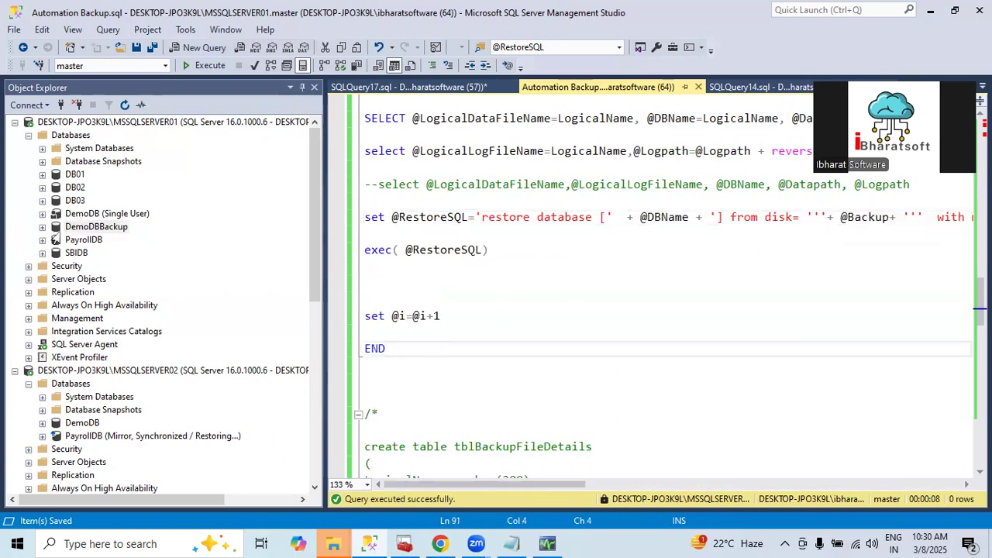
pyautogui.rightClick(107, 235)
pyautogui.rightClick(107, 229)
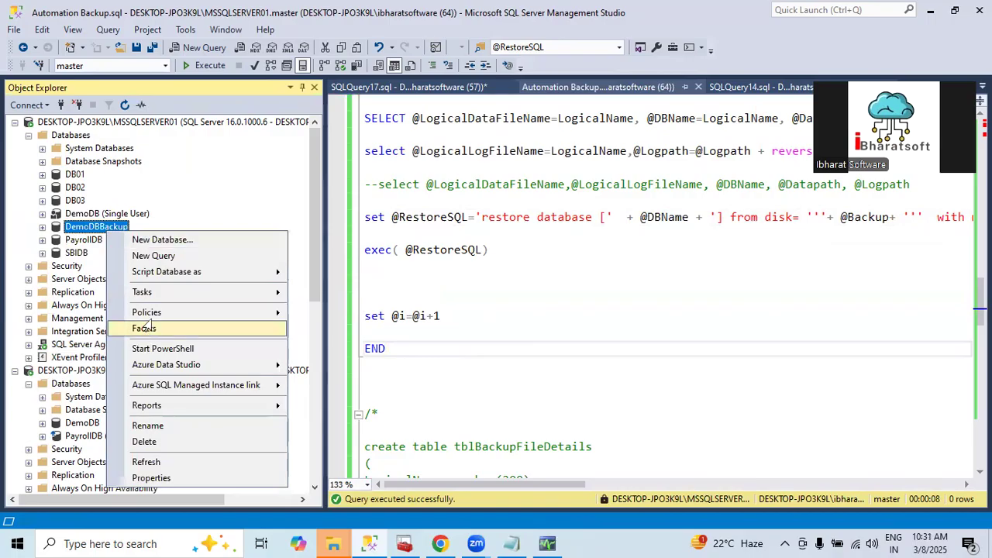
pyautogui.moveTo(146, 298)
pyautogui.click(322, 207)
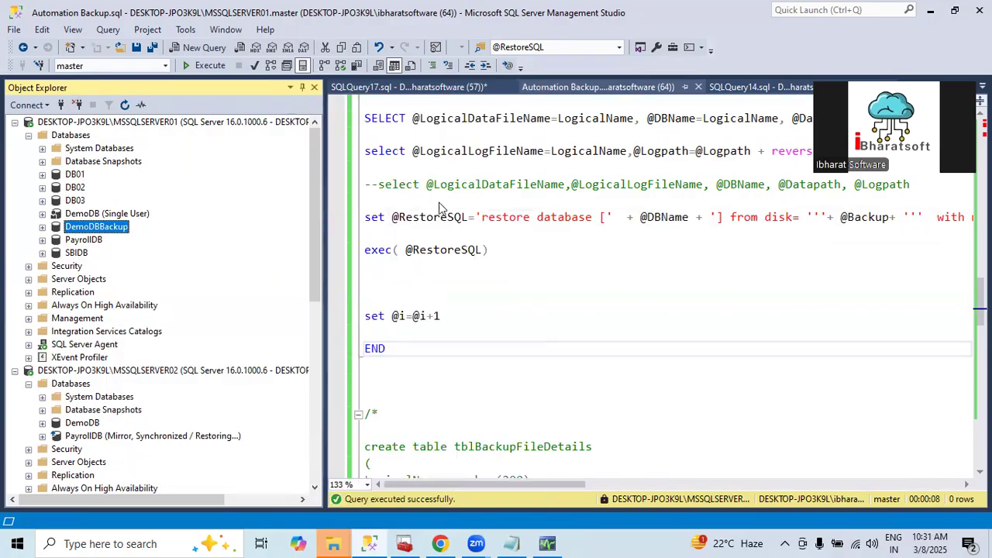
pyautogui.click(857, 331)
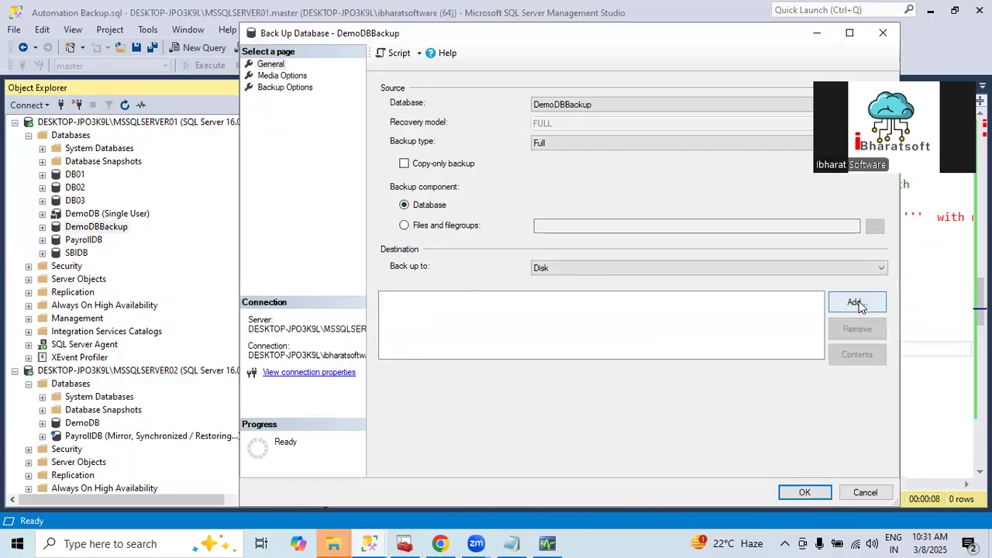
pyautogui.click(856, 303)
pyautogui.press('Escape')
pyautogui.press('Escape')
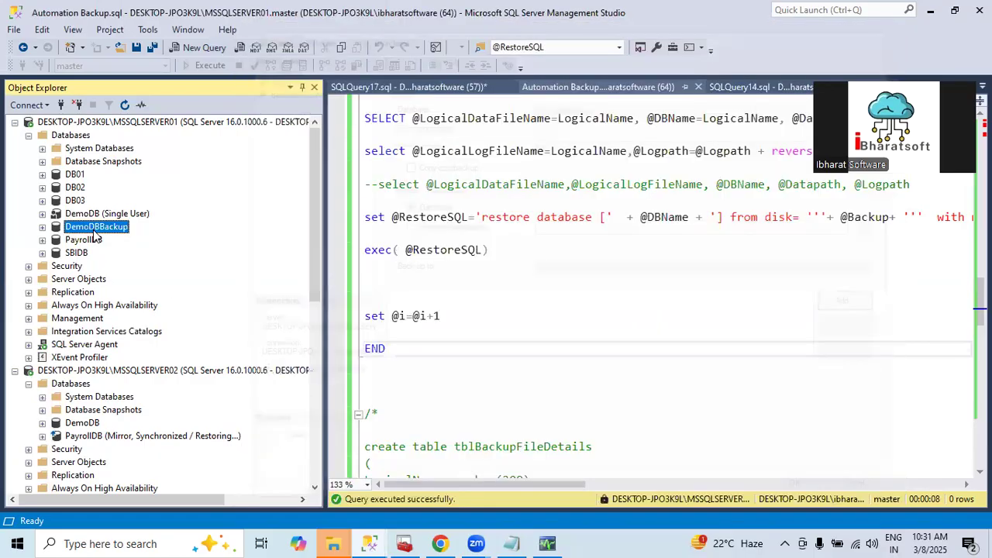
# Examine the data and log file paths in the database properties of DemoDBBackup on MSSQLSERVER01
pyautogui.rightClick(94, 231)
pyautogui.click(133, 476)
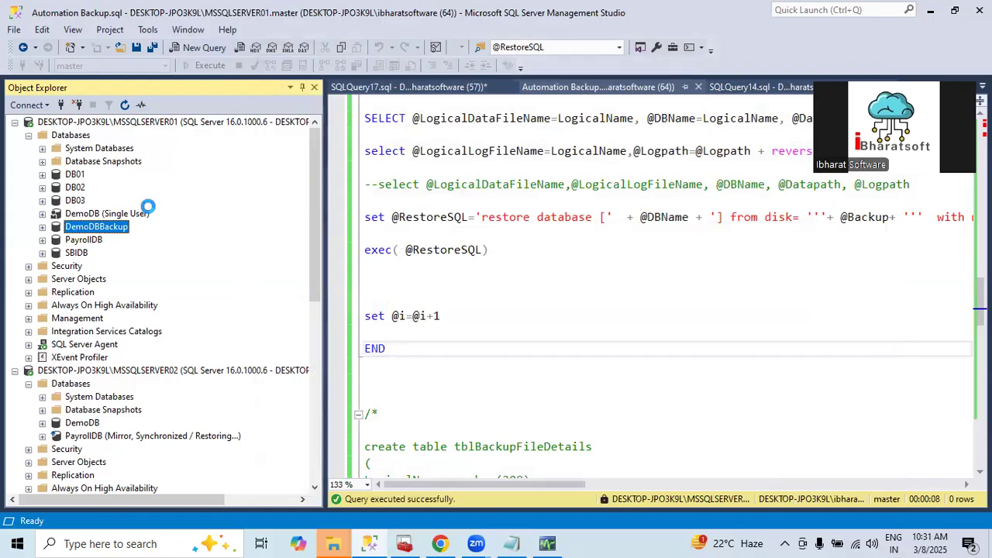
pyautogui.click(266, 76)
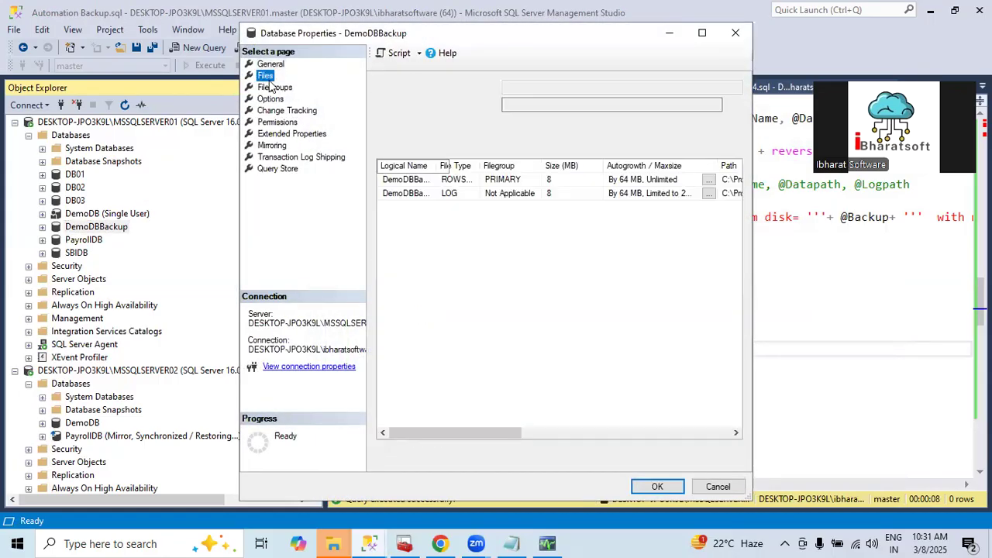
pyautogui.moveTo(465, 436); pyautogui.dragTo(540, 419)
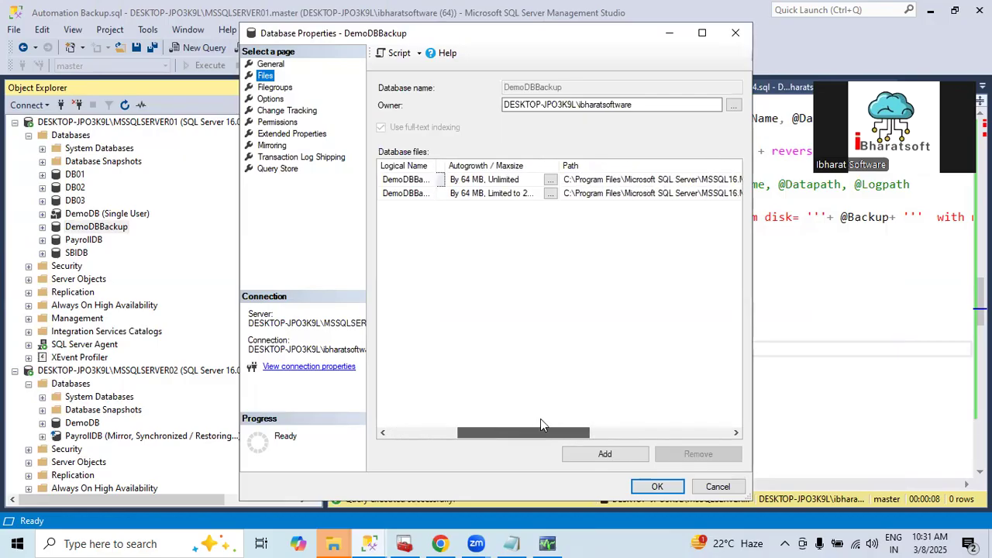
pyautogui.click(716, 487)
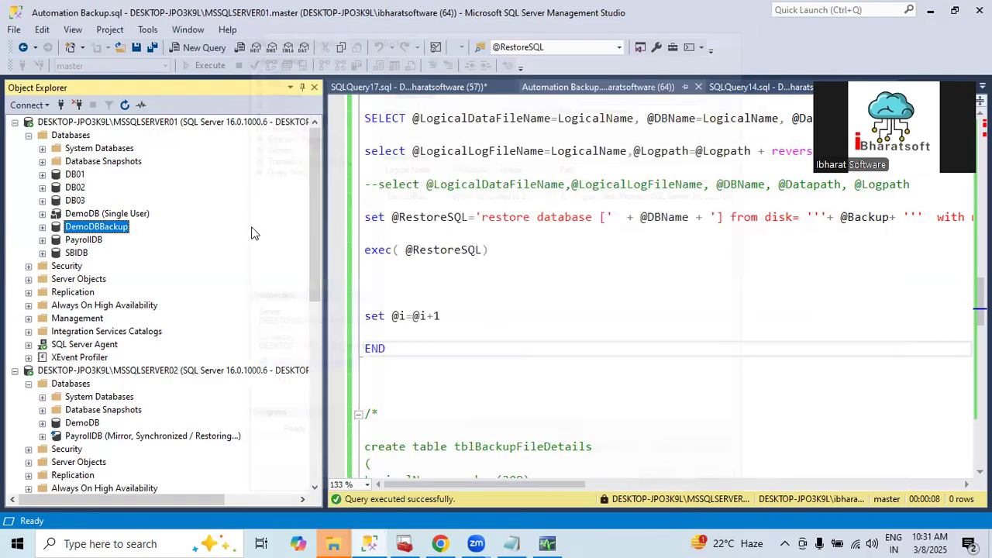
# Start a full backup of DemoDBBackup and remove the existing E:\MSSQLServer01 disk destination
pyautogui.rightClick(111, 227)
pyautogui.moveTo(160, 287)
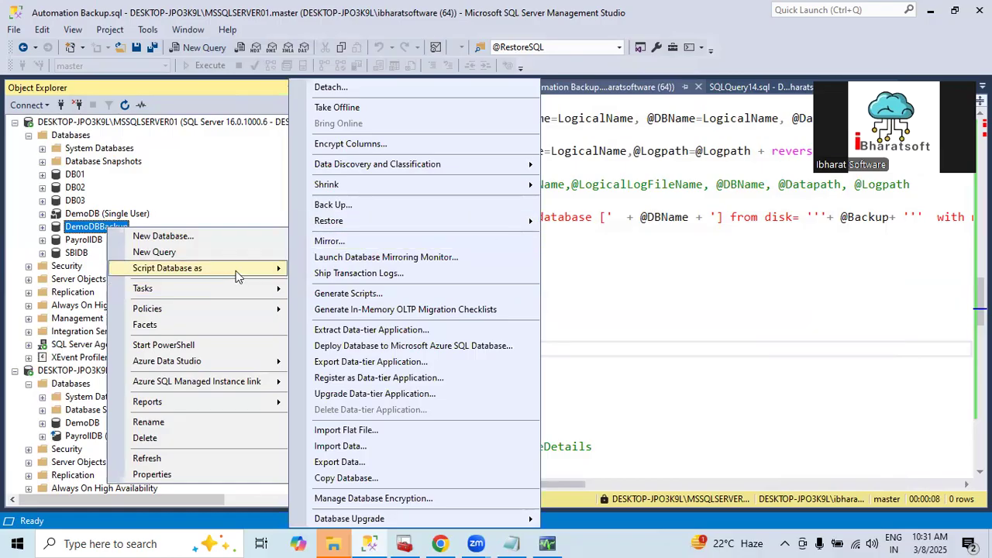
pyautogui.click(333, 205)
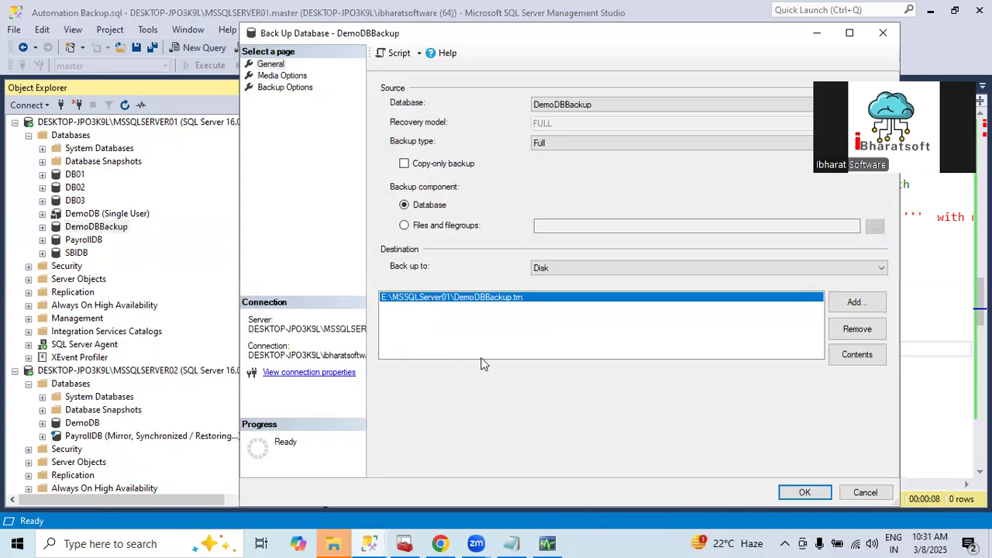
pyautogui.click(857, 328)
# Add a new disk destination for the backup and choose the I:\Backup folder for it
pyautogui.click(857, 301)
pyautogui.click(616, 268)
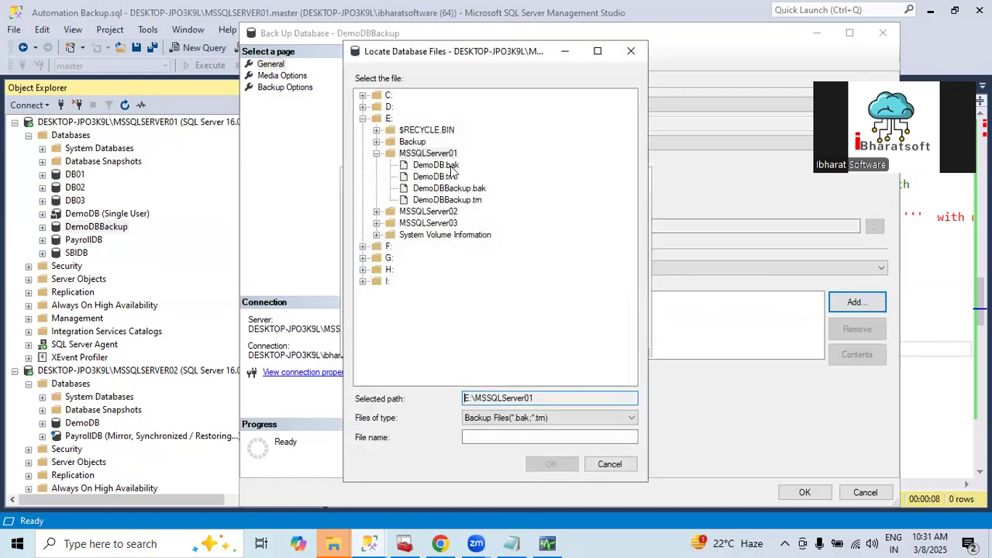
pyautogui.click(363, 118)
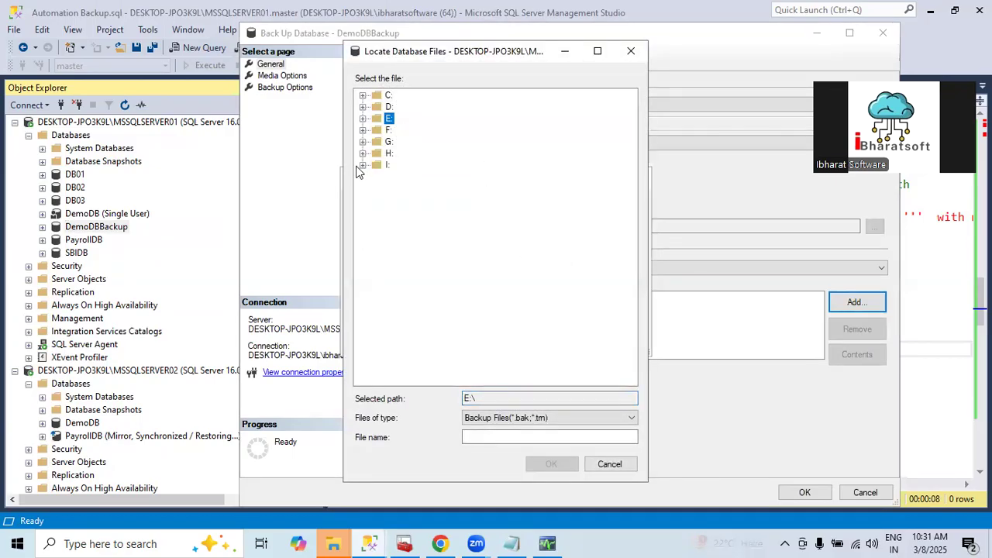
pyautogui.click(363, 165)
pyautogui.click(412, 190)
pyautogui.click(501, 438)
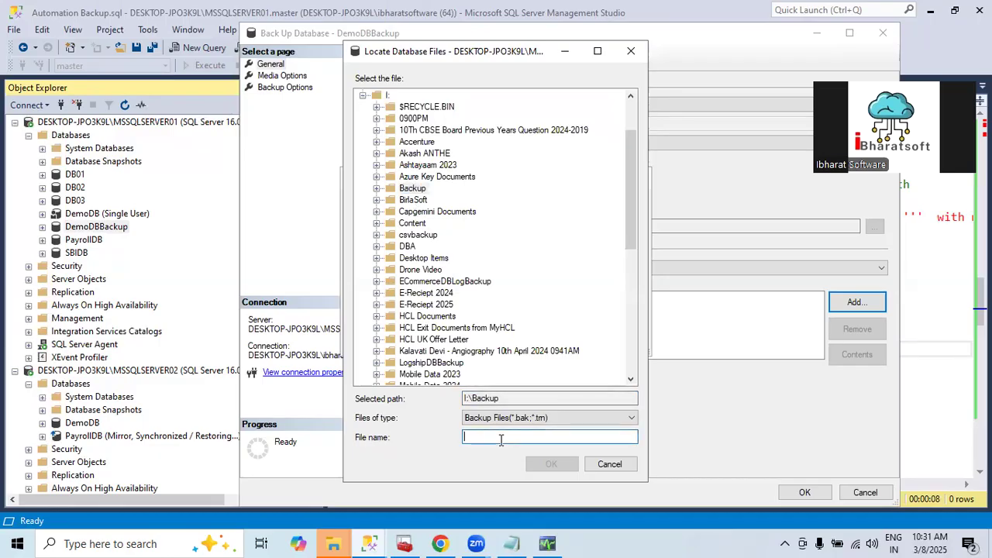
# Name the backup file DemoPayrolDB.bak and run the full backup of DemoDBBackup
pyautogui.write('DemoPa')
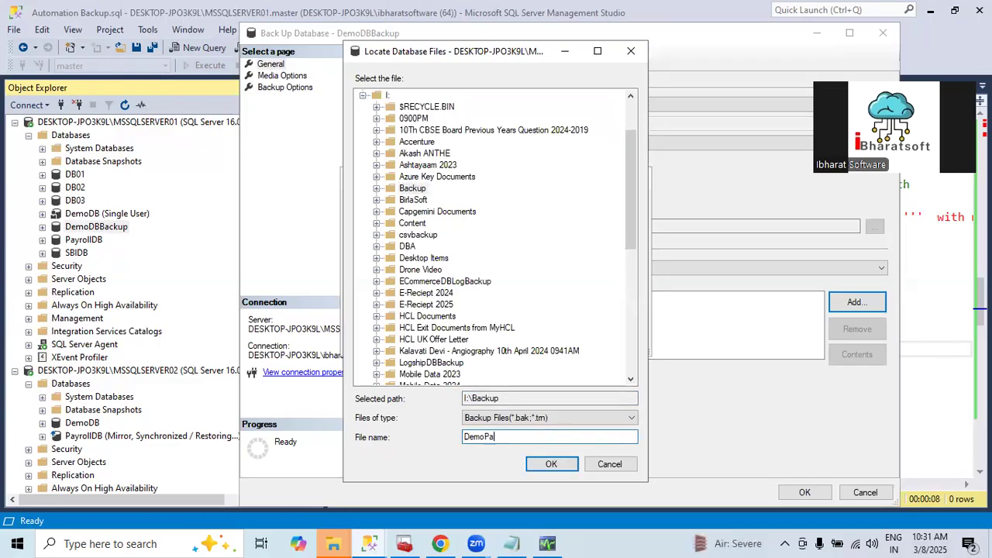
pyautogui.write('yorl')
pyautogui.press('BackSpace')
pyautogui.press('BackSpace')
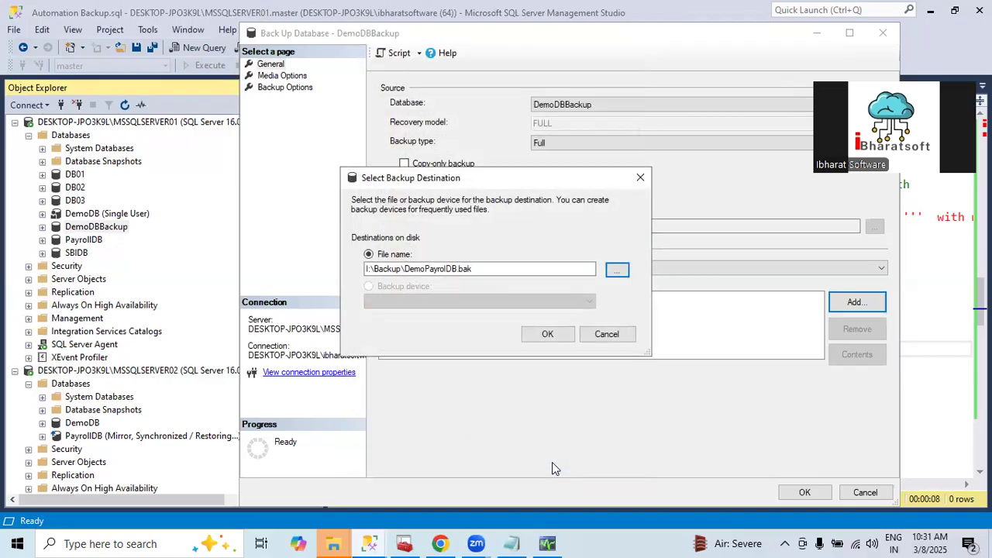
pyautogui.click(551, 334)
pyautogui.click(802, 494)
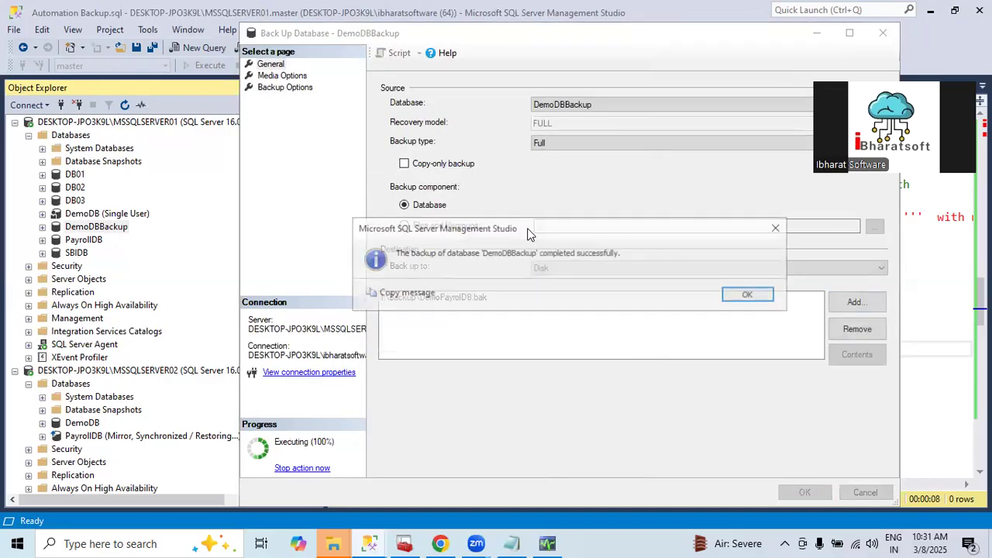
pyautogui.click(746, 296)
# Check for DemoPayrolDB.bak in the I:\Backup folder in File Explorer, and return to SQL Server Management Studio
pyautogui.click(466, 292)
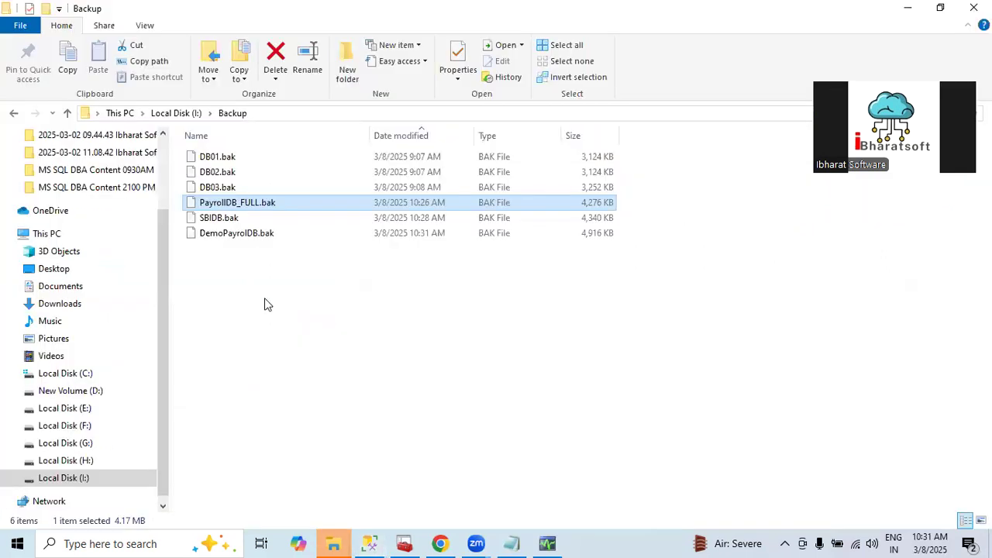
pyautogui.click(249, 238)
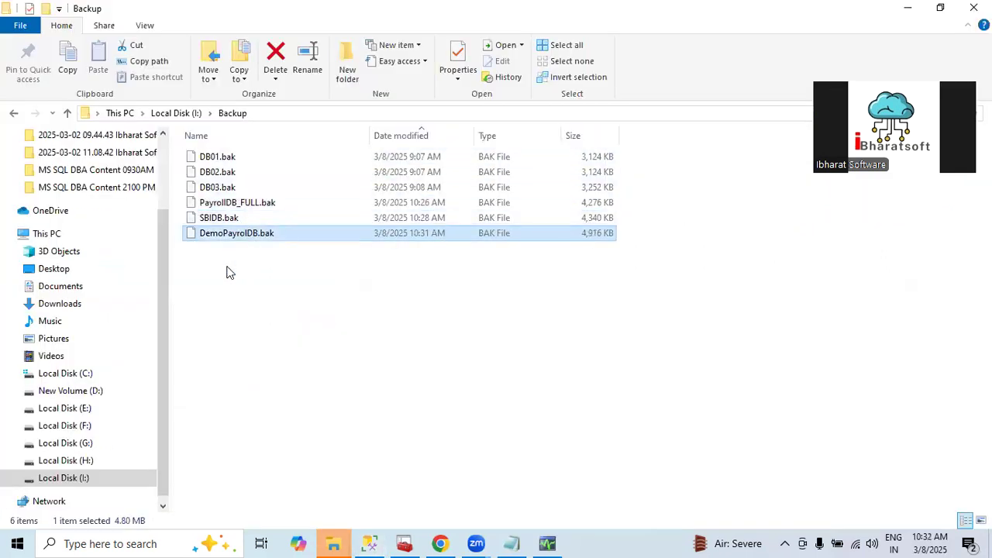
pyautogui.hotkey('alt', 'Tab')
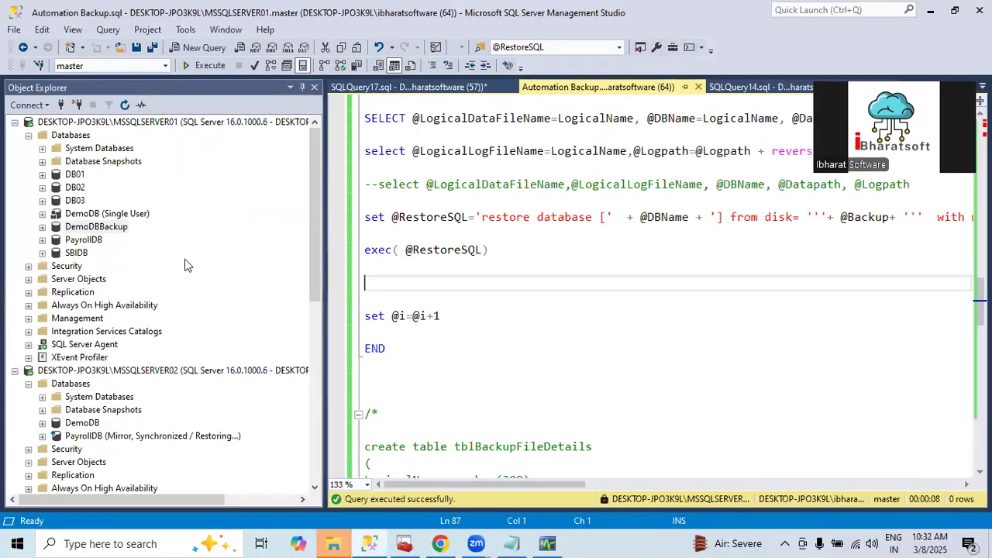
pyautogui.moveTo(588, 484); pyautogui.dragTo(436, 398)
pyautogui.scroll(-1, 454, 348)
pyautogui.click(391, 222)
pyautogui.press('Delete')
pyautogui.moveTo(505, 485); pyautogui.dragTo(271, 422)
pyautogui.click(436, 307)
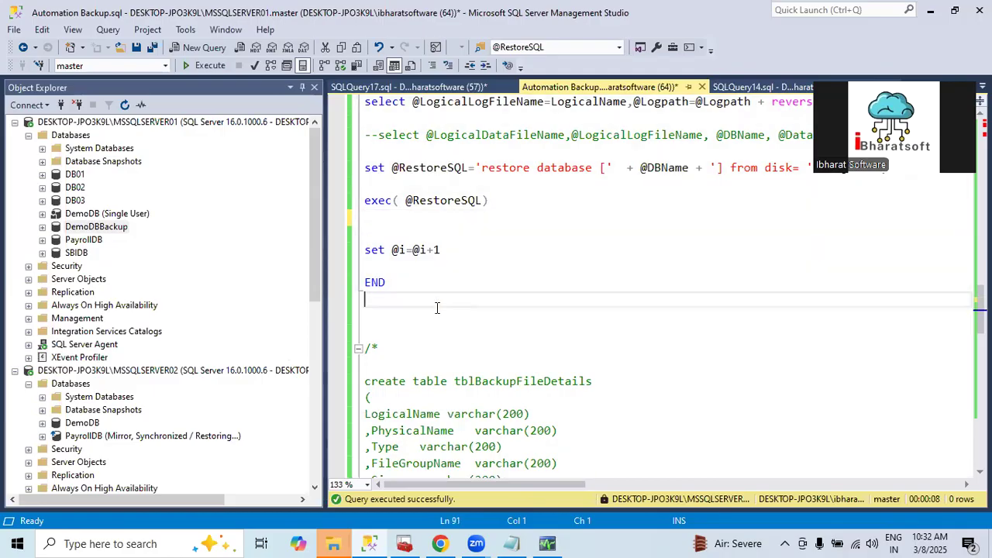
pyautogui.press('Delete')
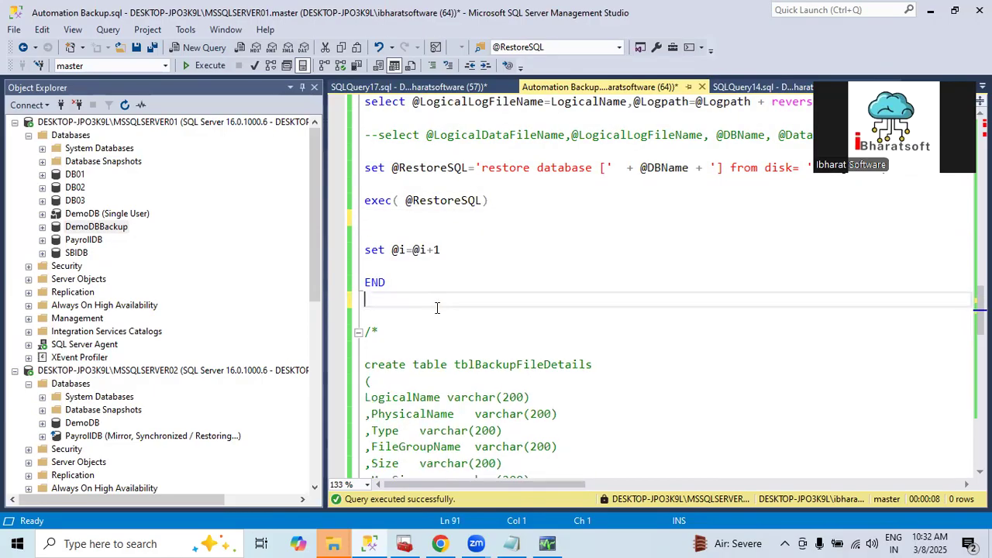
pyautogui.hotkey('ctrl', 's')
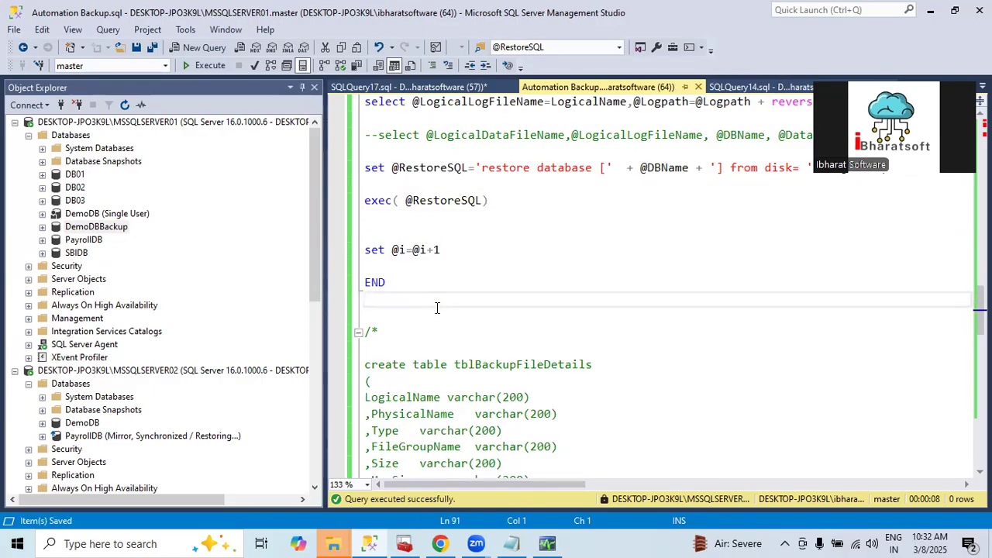
# Execute the Automation Backup.sql restore script with the replace option and read through its restore messages
pyautogui.click(209, 66)
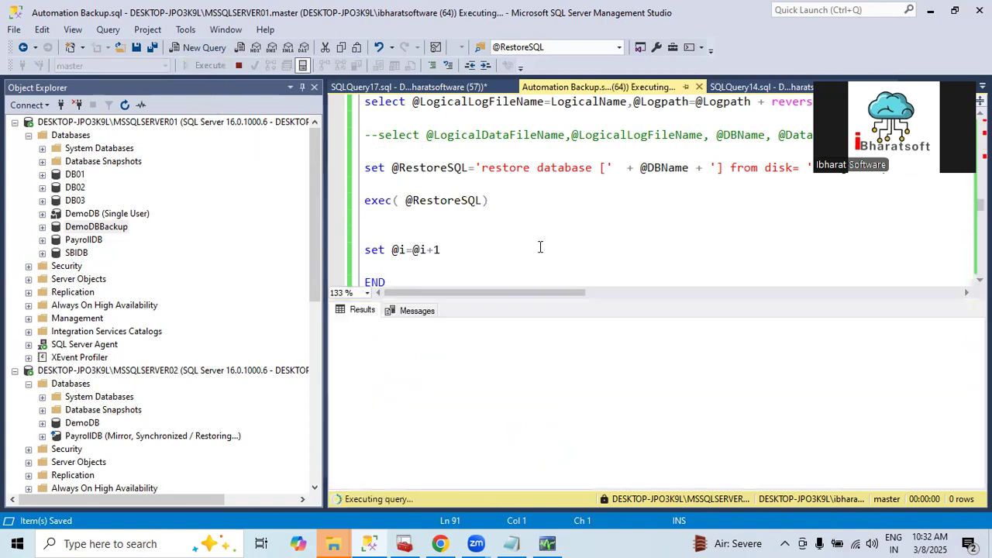
pyautogui.click(416, 311)
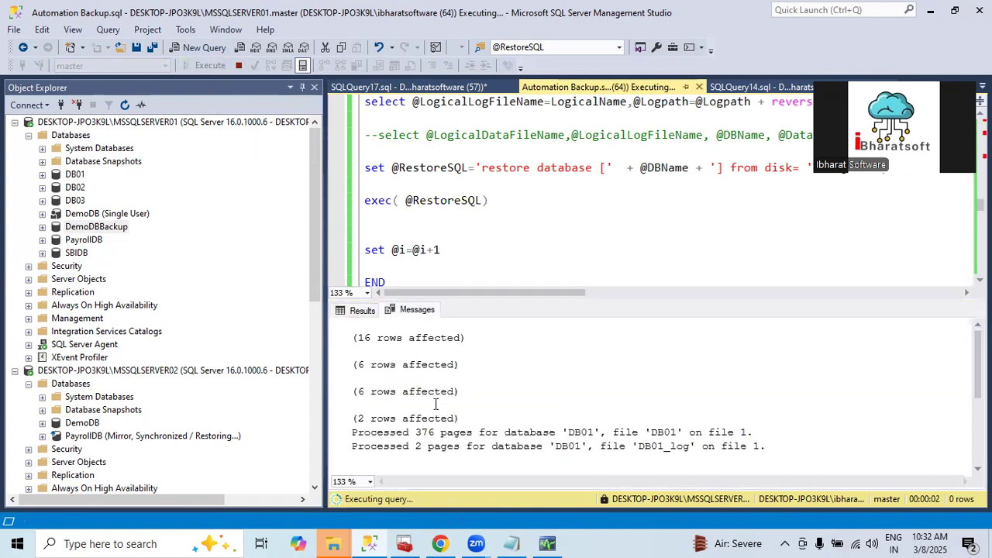
pyautogui.moveTo(482, 392); pyautogui.dragTo(461, 427)
pyautogui.scroll(-3, 489, 405)
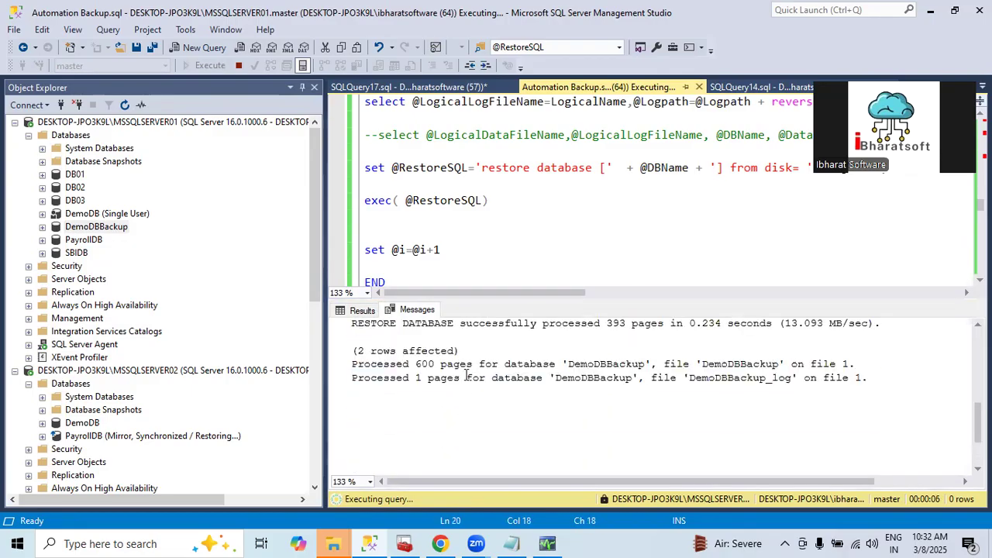
pyautogui.moveTo(467, 363); pyautogui.dragTo(467, 389)
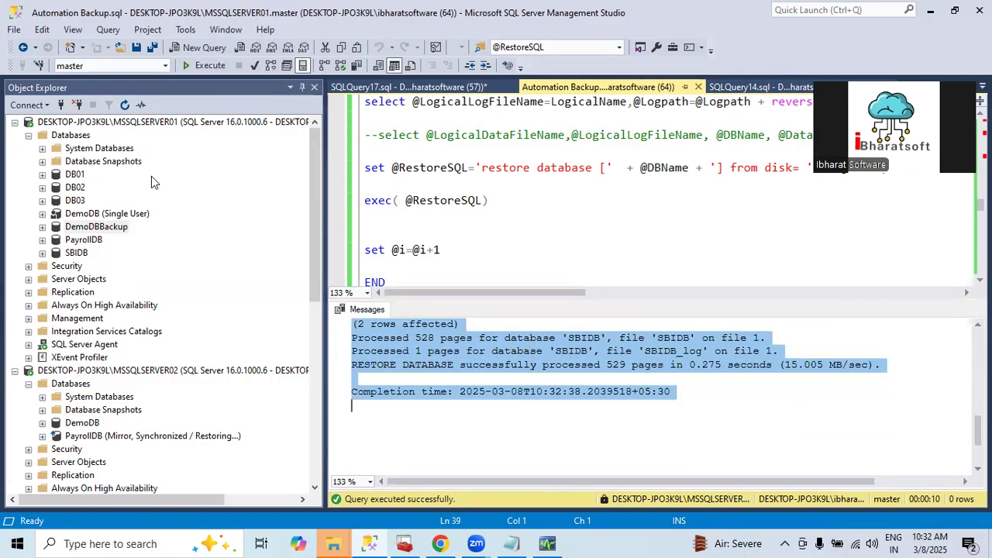
# Refresh the MSSQLSERVER01 server node to reload its database list
pyautogui.click(95, 124)
pyautogui.click(125, 106)
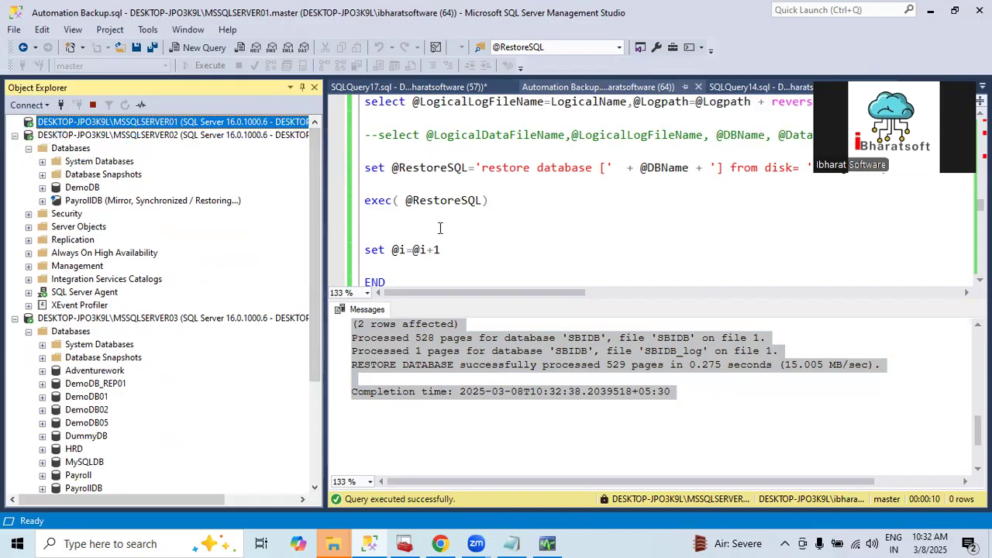
pyautogui.click(461, 257)
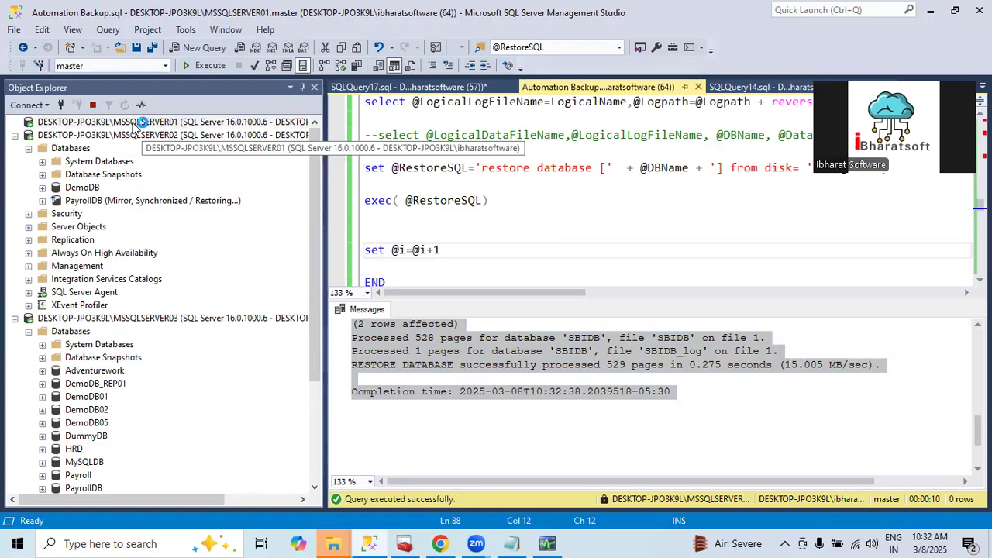
pyautogui.moveTo(311, 204); pyautogui.dragTo(295, 132)
# Collapse the MSSQLSERVER02 node and disconnect the MSSQLSERVER03 server
pyautogui.click(15, 135)
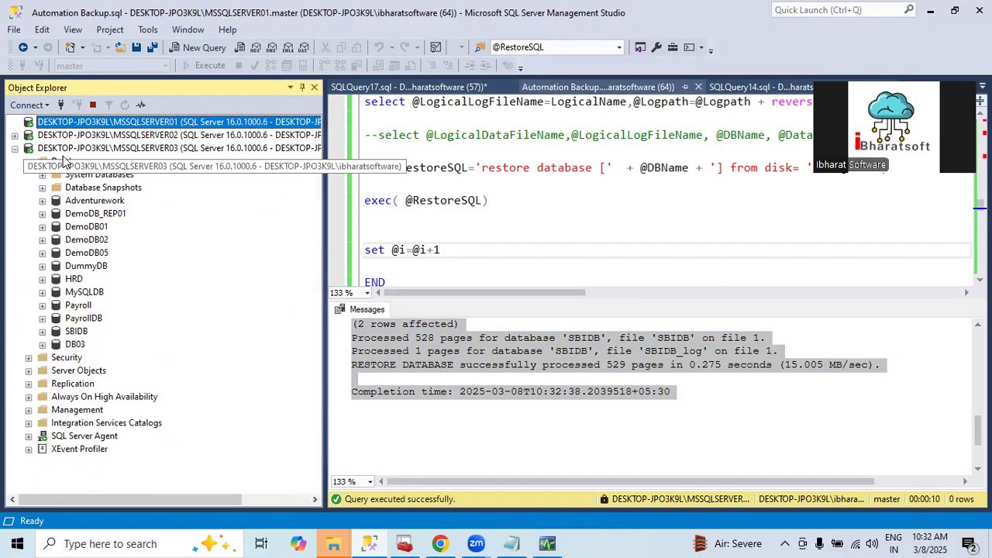
pyautogui.click(116, 148)
pyautogui.rightClick(117, 151)
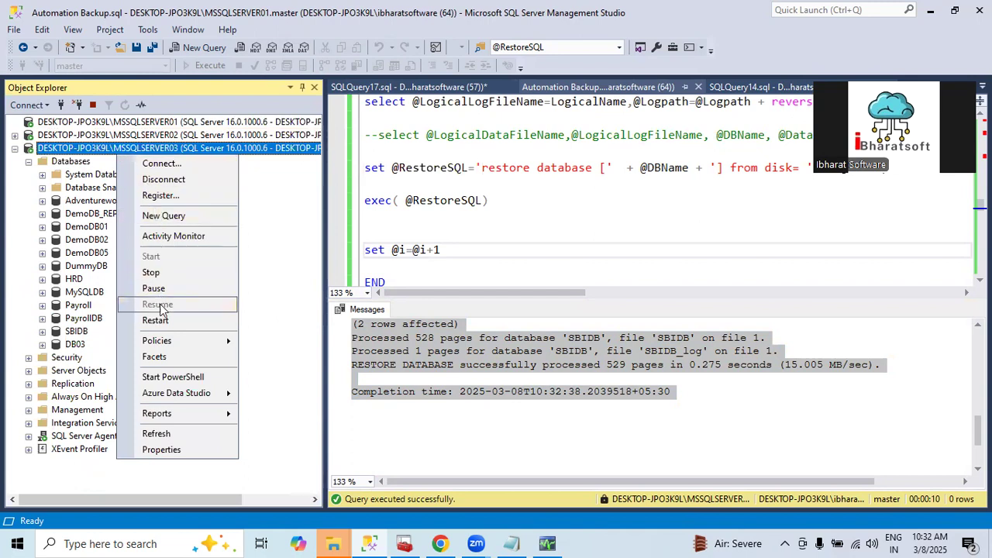
pyautogui.click(164, 180)
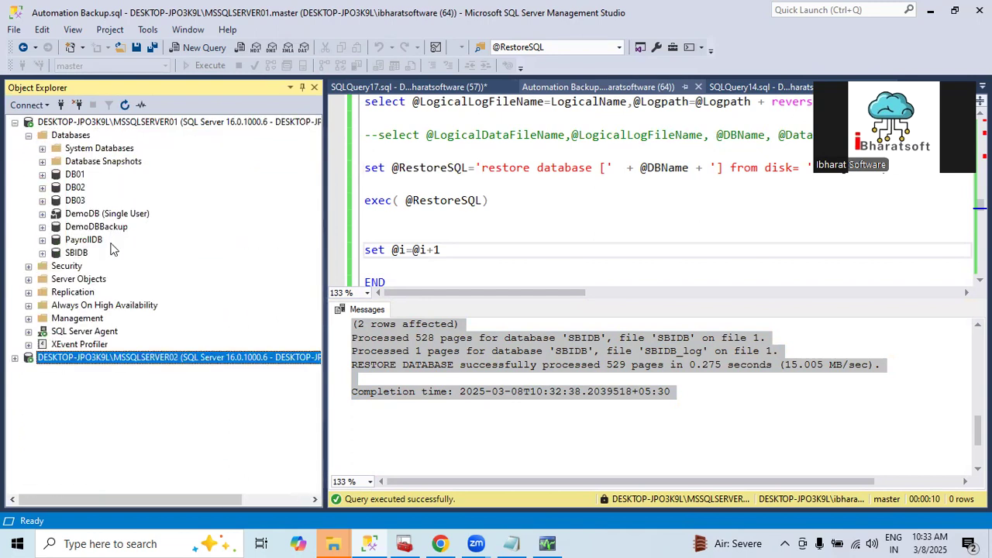
pyautogui.rightClick(75, 176)
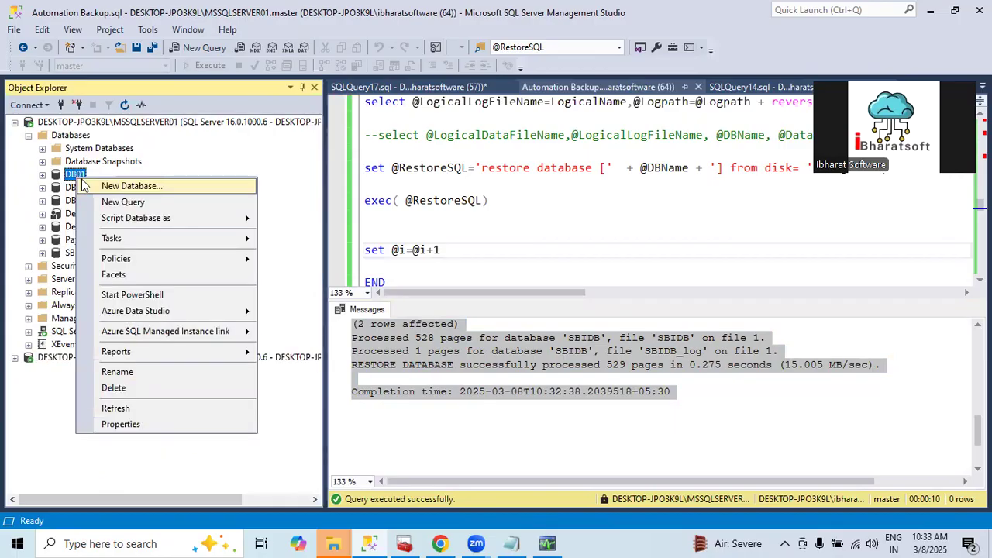
pyautogui.click(248, 151)
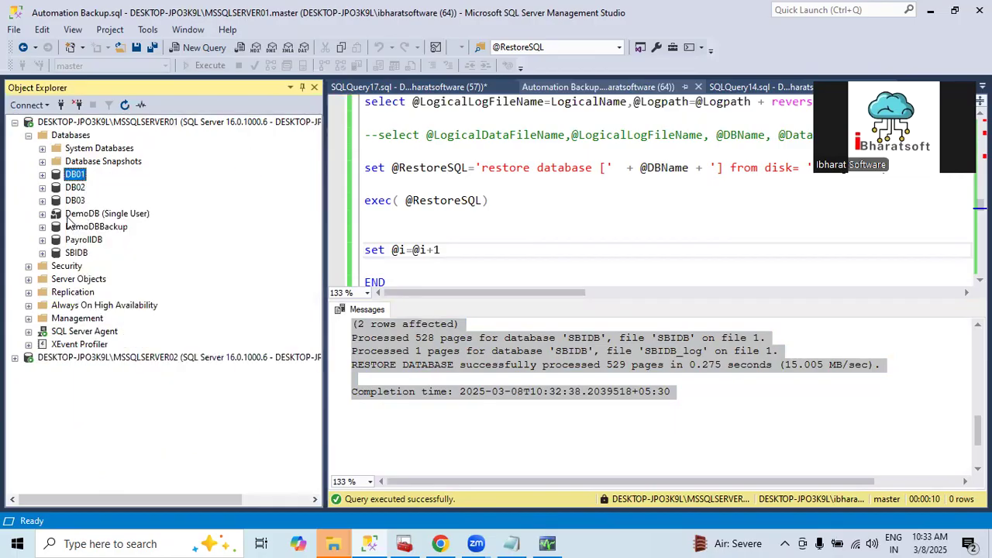
pyautogui.click(488, 232)
pyautogui.press('F5')
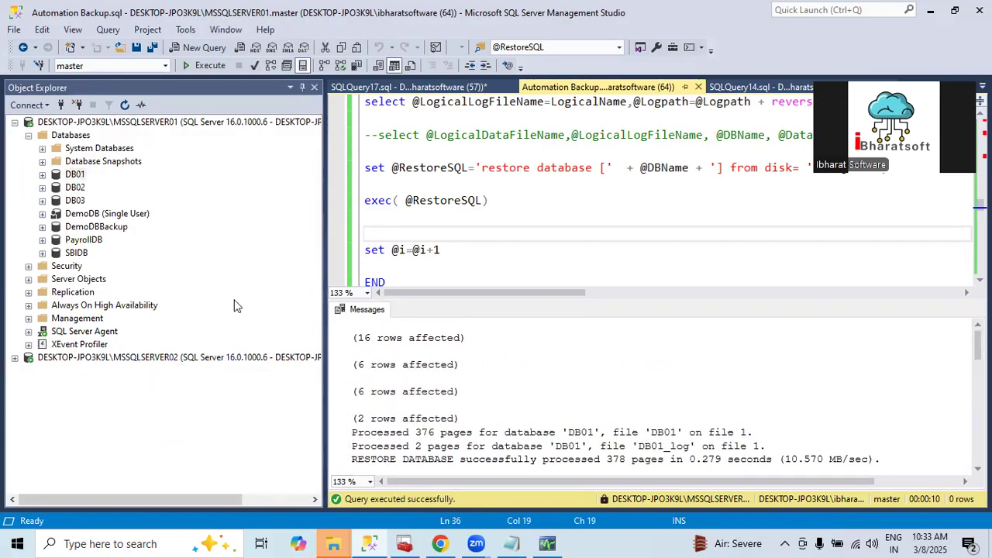
# Delete the databases DB01, DB02 and DB03 from MSSQLSERVER01, closing existing connections for each
pyautogui.rightClick(80, 175)
pyautogui.click(117, 390)
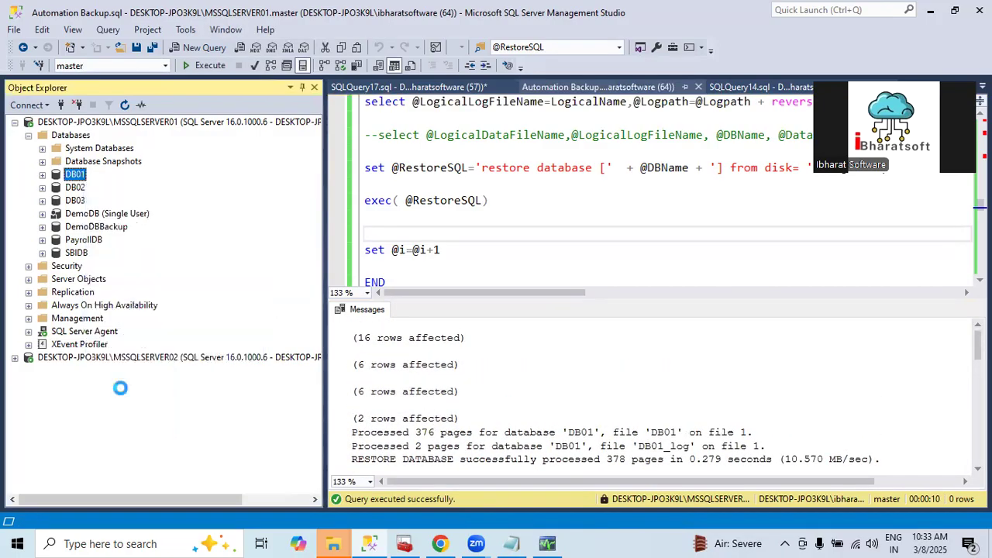
pyautogui.click(443, 453)
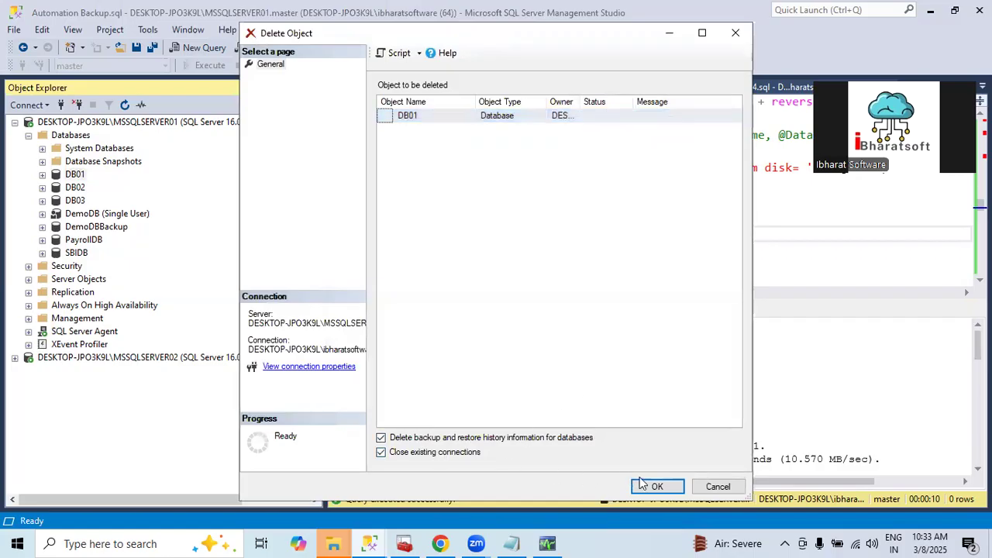
pyautogui.click(643, 484)
pyautogui.rightClick(78, 175)
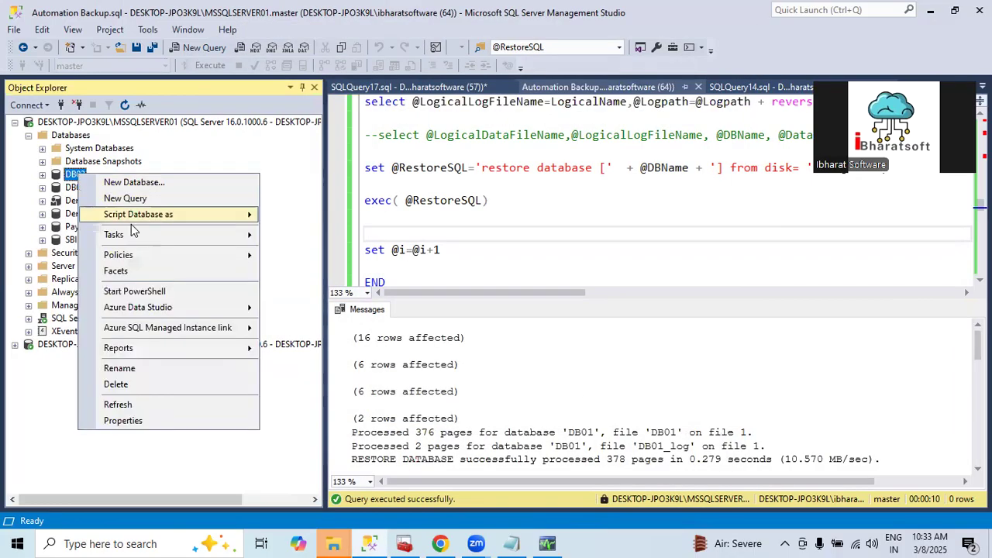
pyautogui.click(126, 388)
pyautogui.click(454, 456)
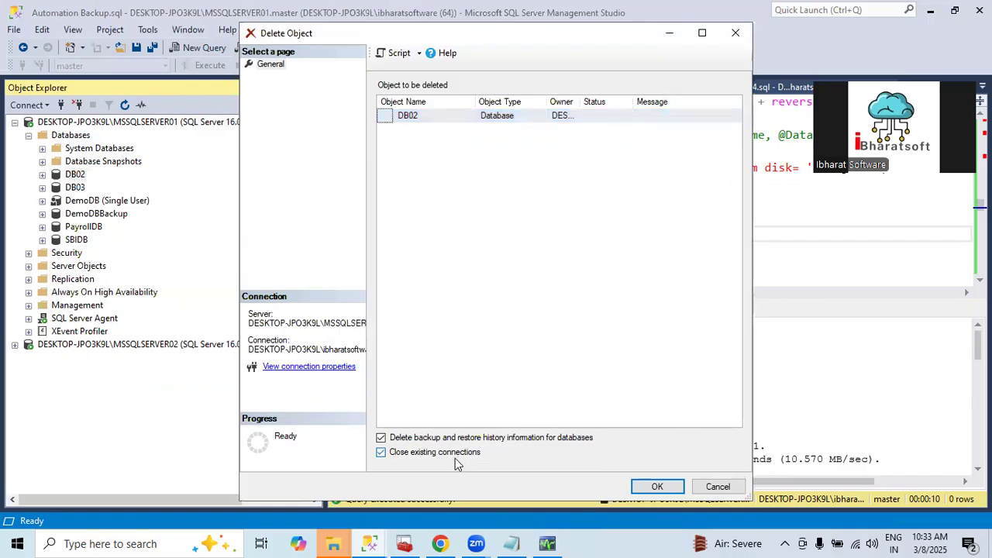
pyautogui.click(656, 486)
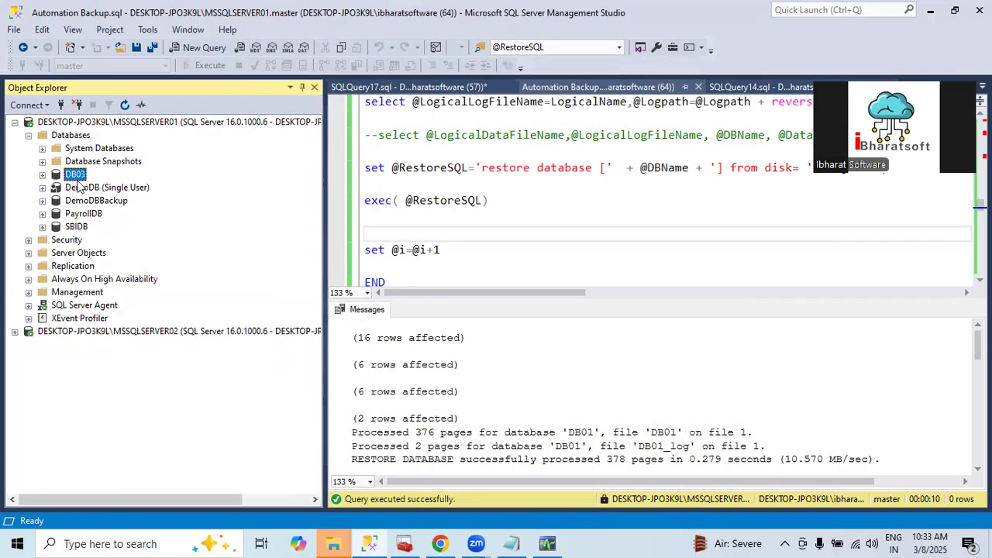
pyautogui.rightClick(79, 181)
pyautogui.click(124, 387)
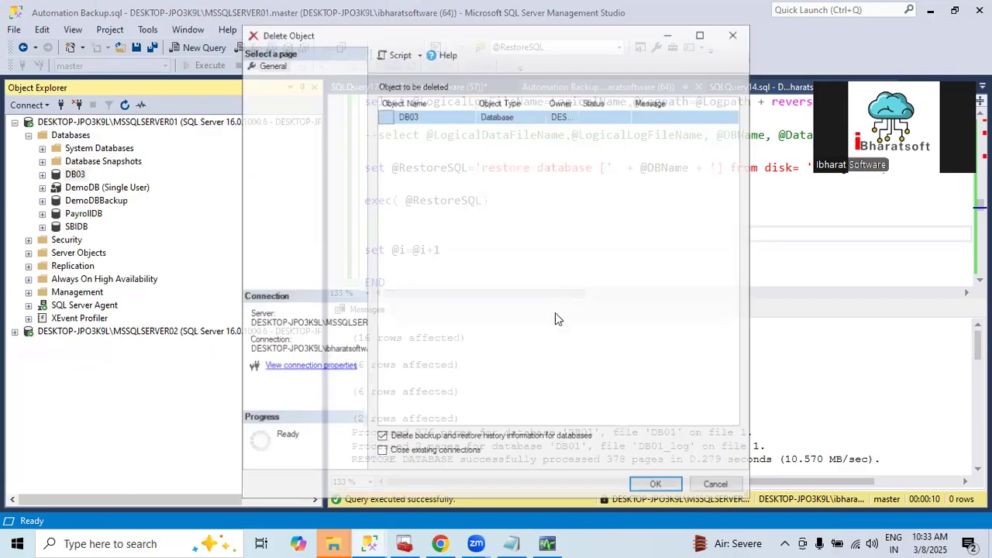
pyautogui.click(439, 451)
pyautogui.click(655, 484)
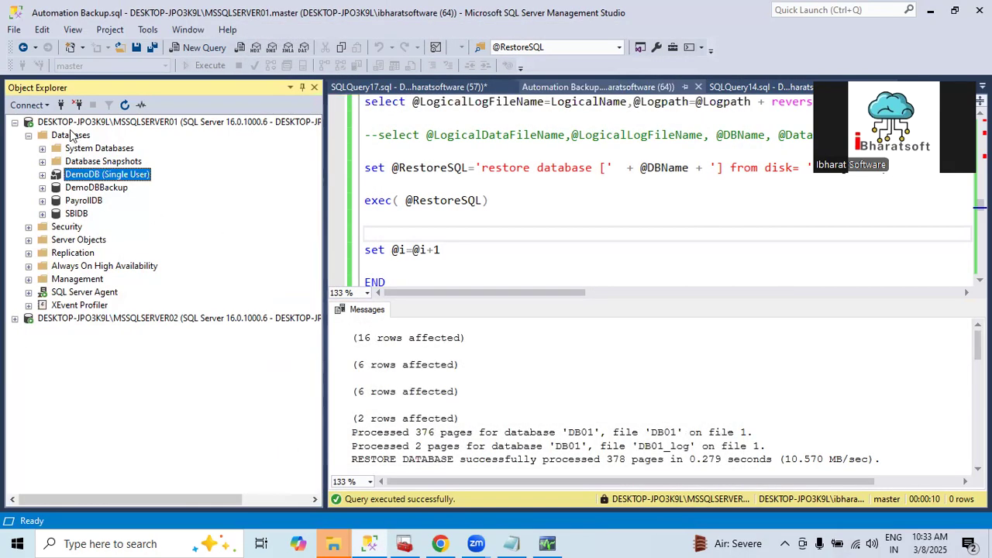
pyautogui.rightClick(87, 188)
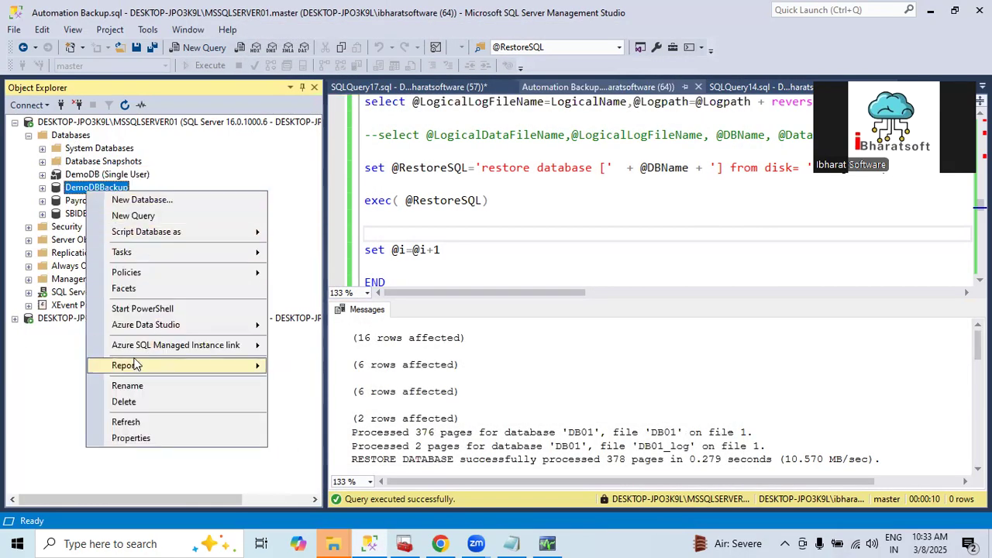
pyautogui.click(128, 407)
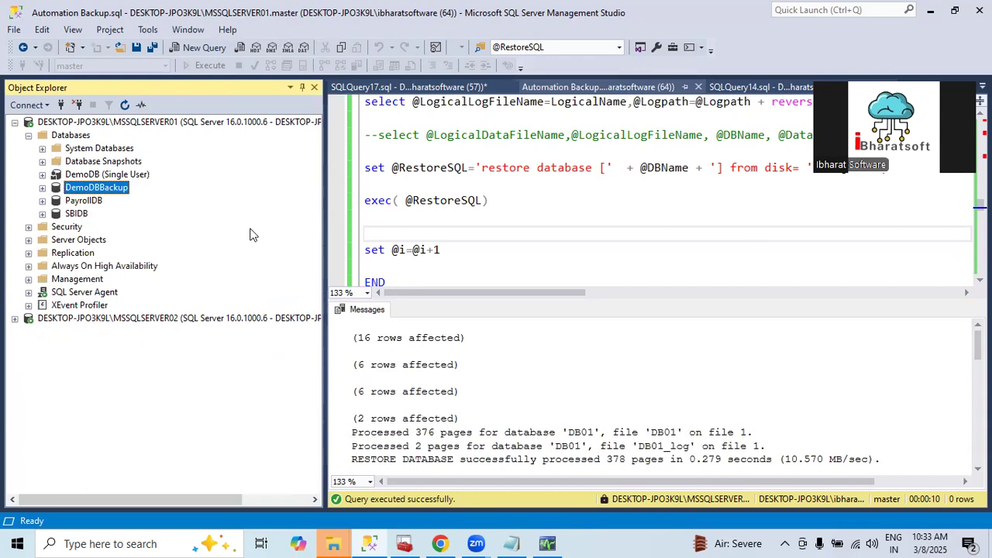
pyautogui.rightClick(106, 189)
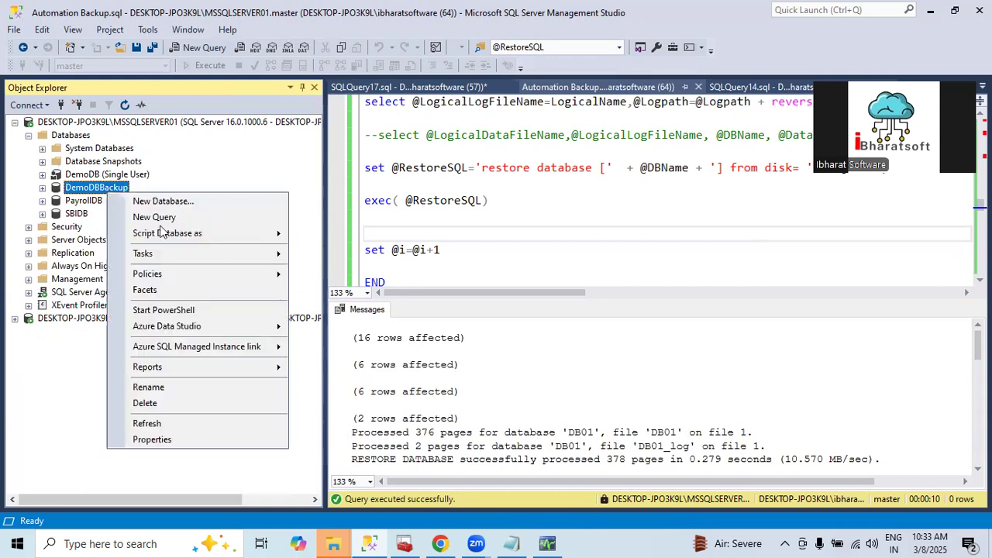
pyautogui.click(153, 384)
pyautogui.click(187, 226)
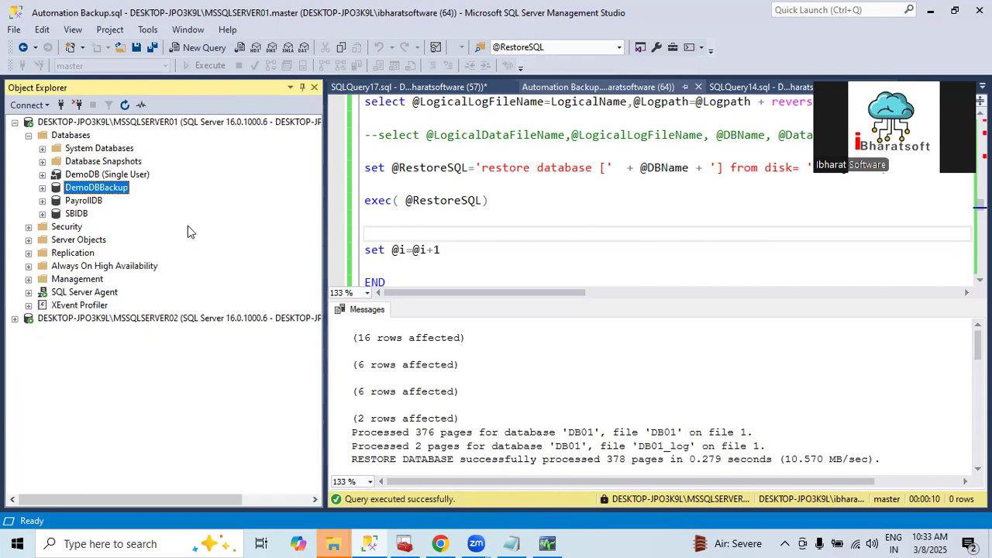
# Delete the databases DemoDBBackup, PayrollDB and SBIDB from MSSQLSERVER01, closing existing connections for each
pyautogui.rightClick(85, 190)
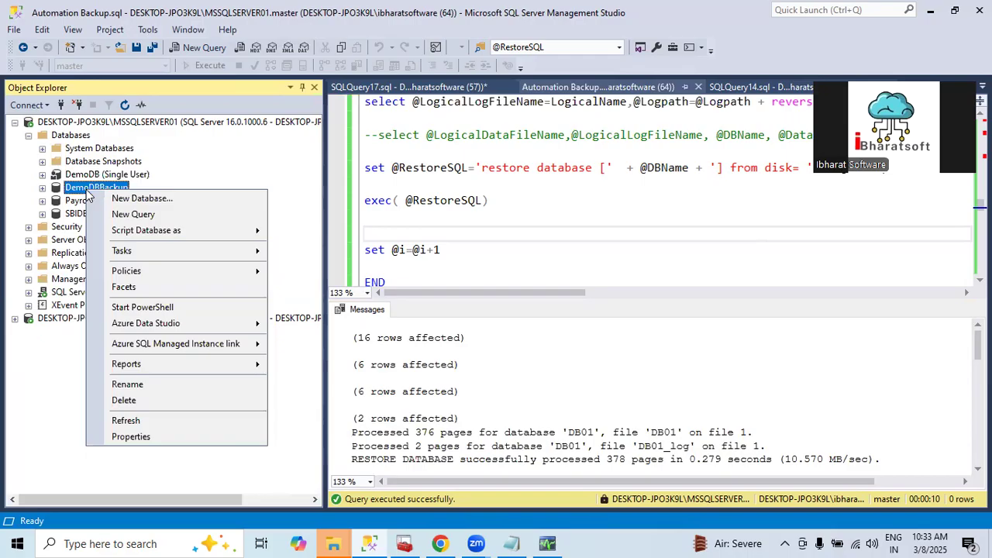
pyautogui.click(118, 405)
pyautogui.click(431, 452)
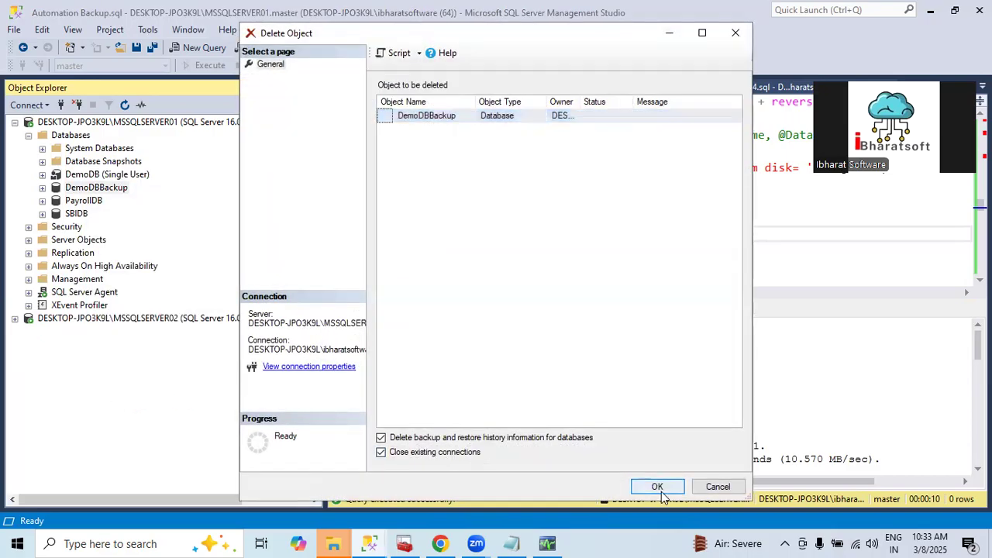
pyautogui.click(655, 484)
pyautogui.rightClick(93, 188)
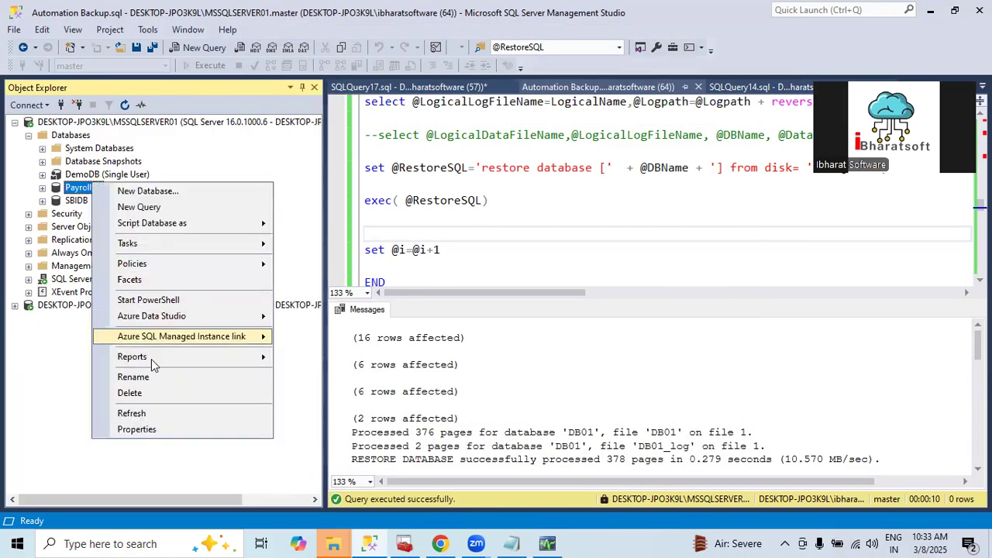
pyautogui.click(120, 394)
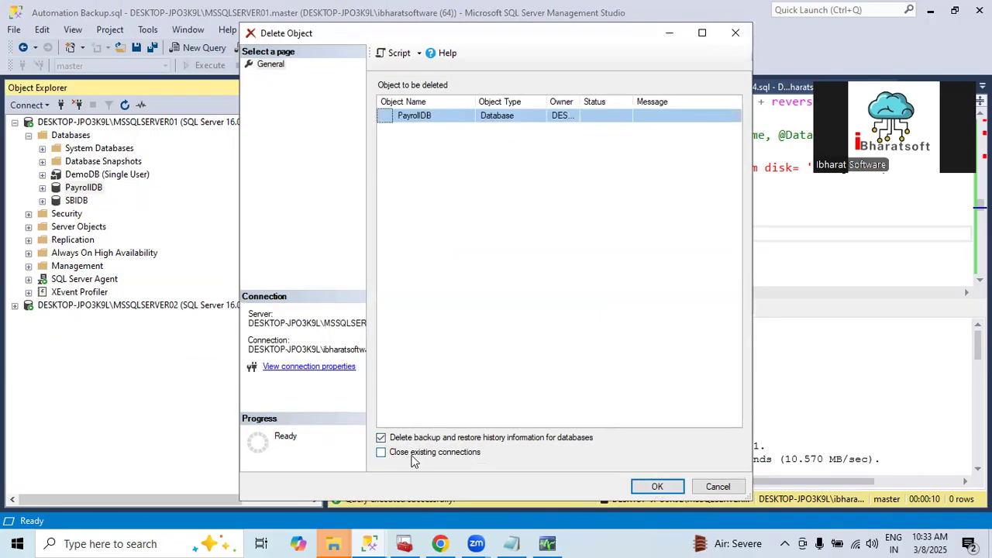
pyautogui.click(411, 454)
pyautogui.click(657, 487)
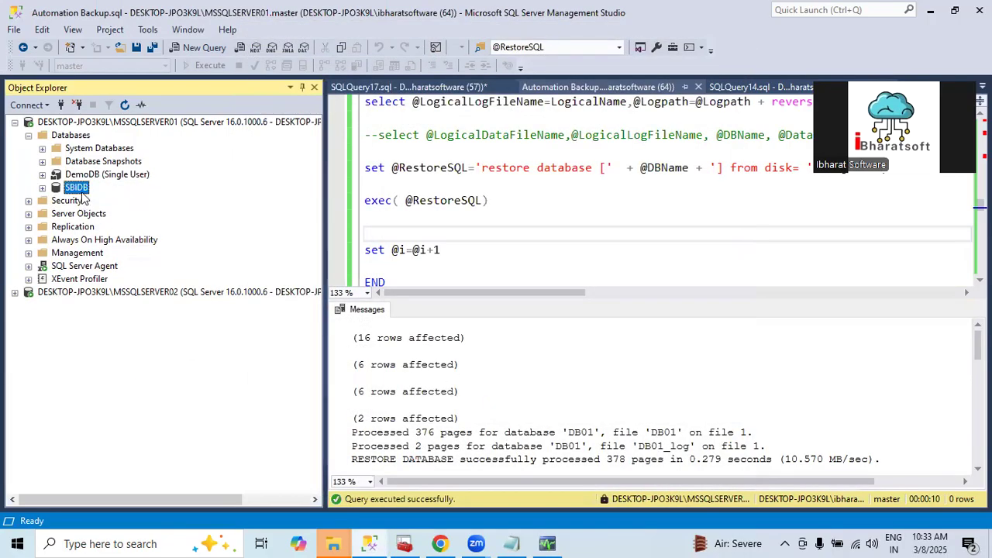
pyautogui.rightClick(81, 191)
pyautogui.click(193, 404)
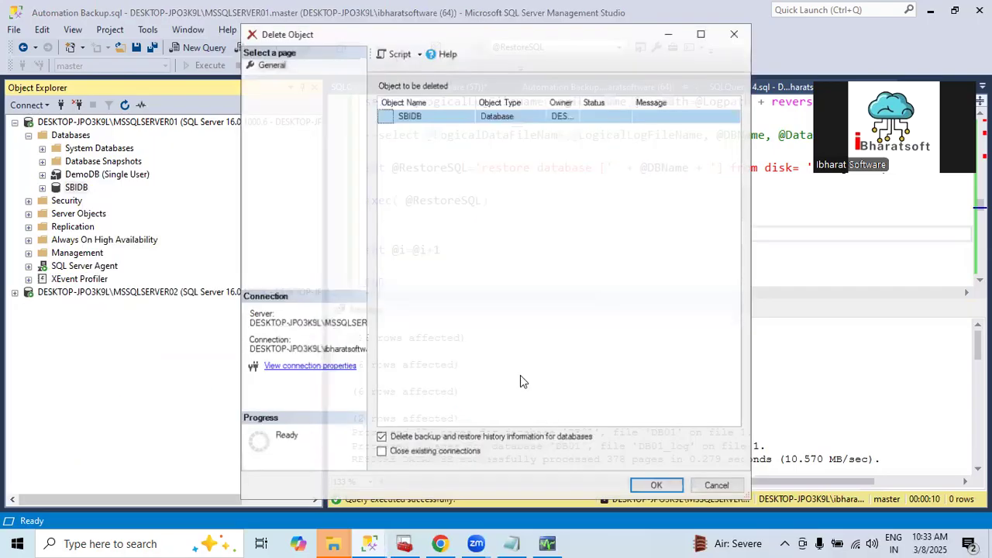
pyautogui.click(415, 453)
pyautogui.click(656, 487)
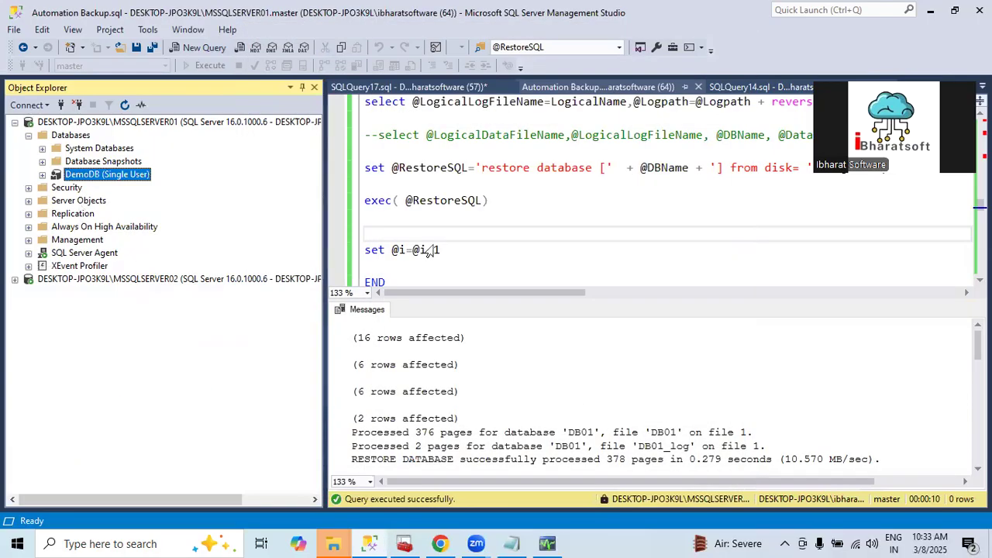
# Execute the whole Automation Backup.sql restore script against MSSQLSERVER01 and show its messages
pyautogui.click(427, 240)
pyautogui.scroll(-1, 425, 242)
pyautogui.click(491, 221)
pyautogui.scroll(15, 492, 222)
pyautogui.click(509, 141)
pyautogui.click(207, 66)
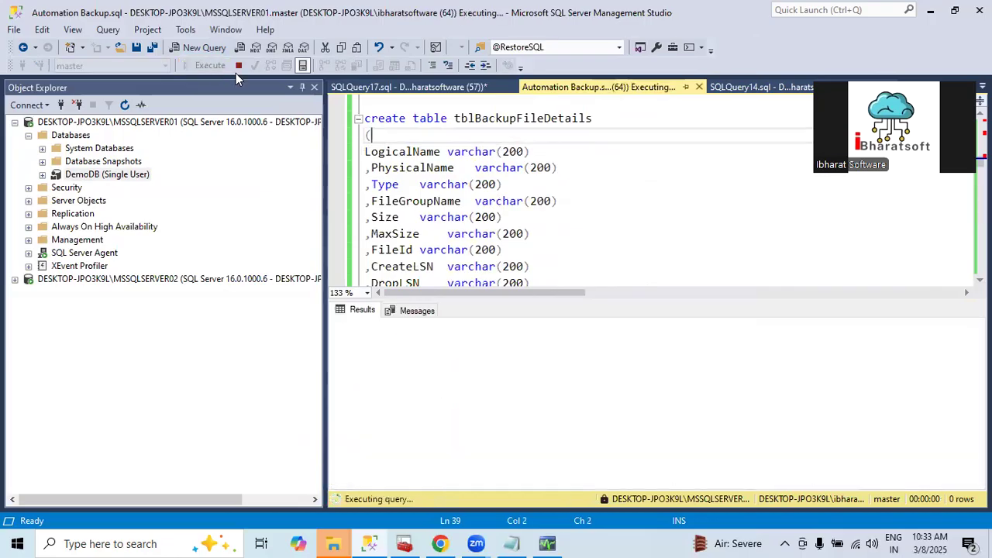
pyautogui.click(410, 311)
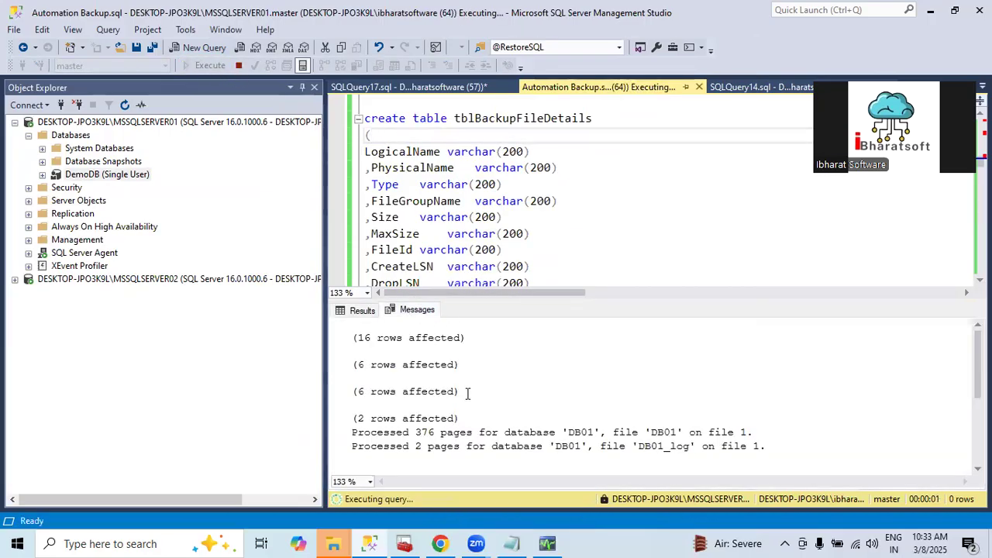
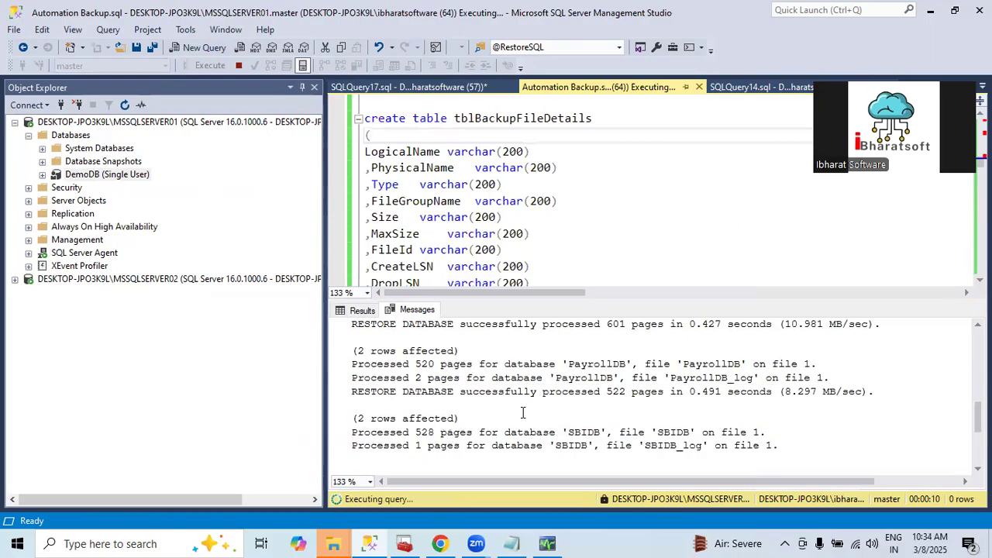
# Refresh the MSSQLSERVER01 server in Object Explorer
pyautogui.click(124, 123)
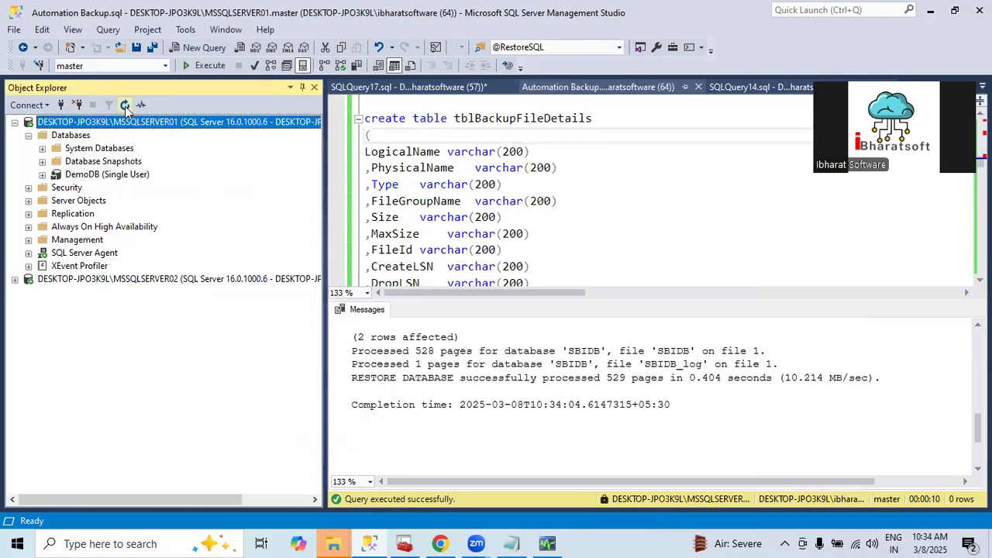
pyautogui.click(125, 106)
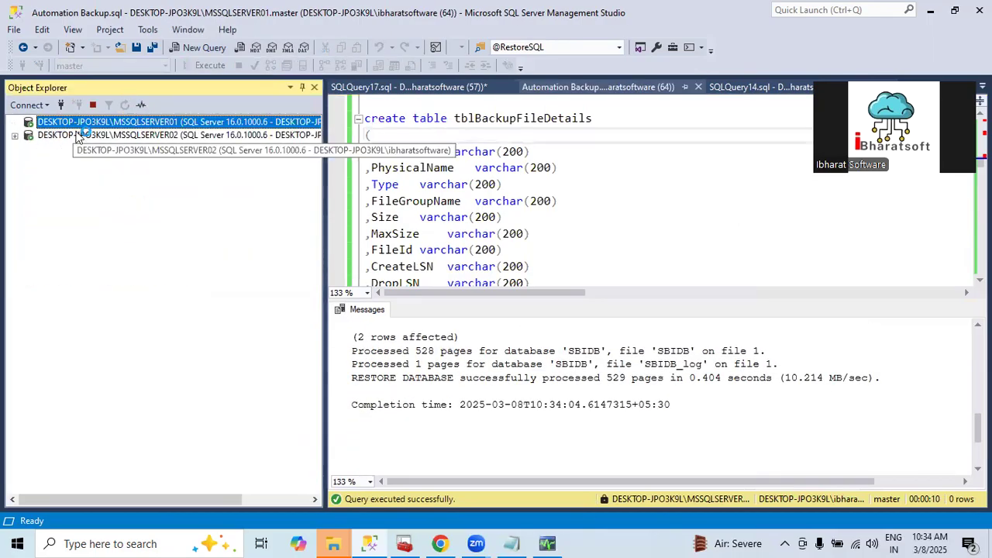
pyautogui.click(543, 241)
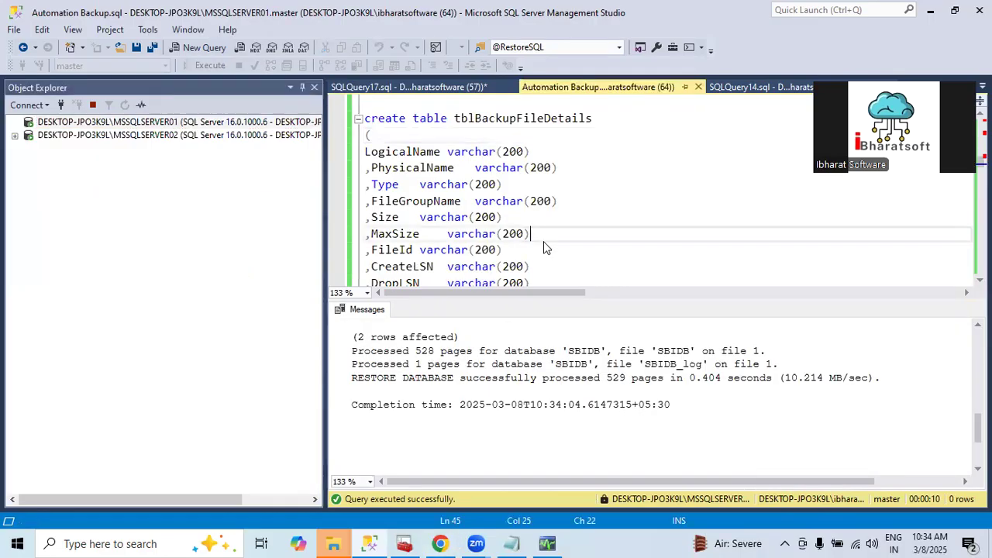
pyautogui.scroll(15, 543, 241)
pyautogui.scroll(-1, 543, 241)
pyautogui.scroll(1, 547, 239)
pyautogui.scroll(-15, 554, 232)
pyautogui.scroll(-8, 564, 225)
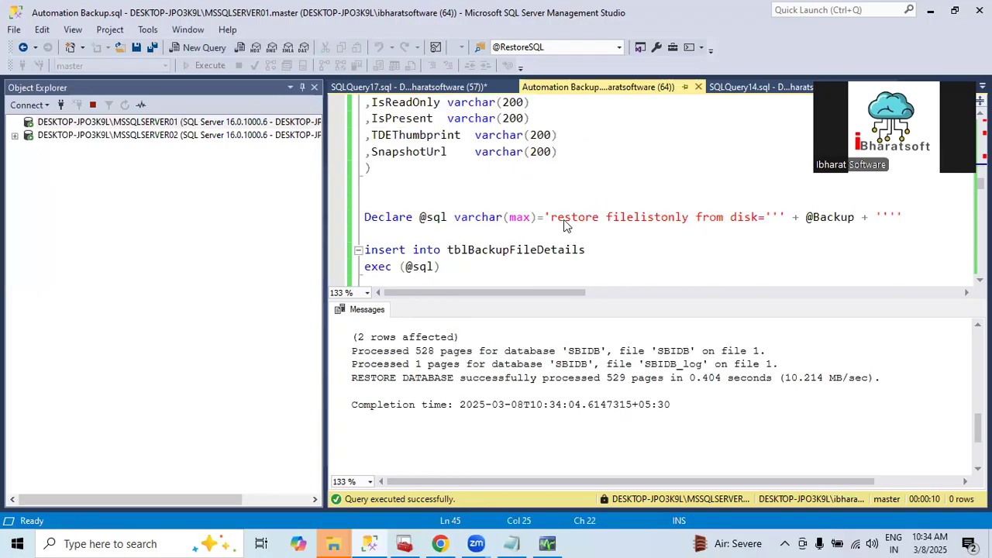
pyautogui.moveTo(598, 135); pyautogui.dragTo(677, 136)
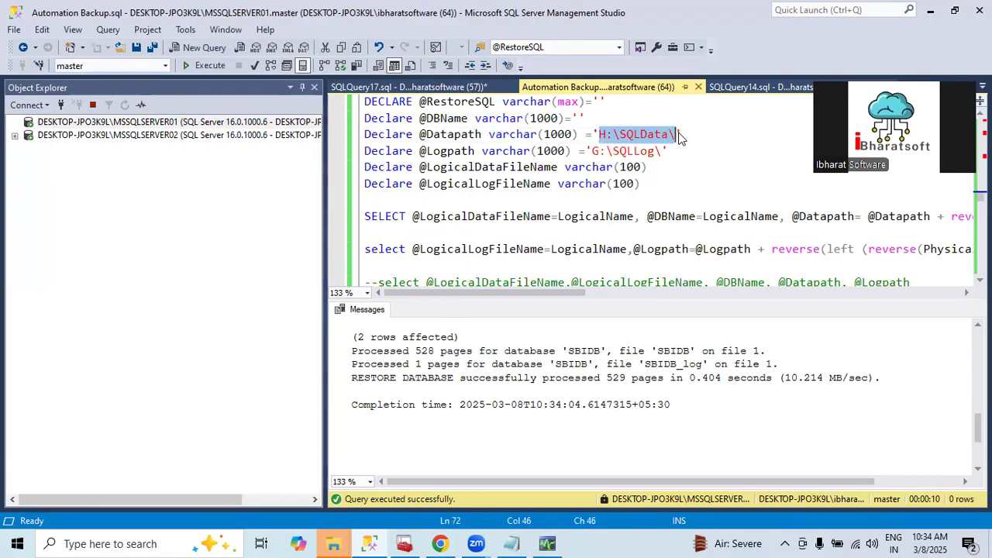
pyautogui.moveTo(588, 152); pyautogui.dragTo(669, 152)
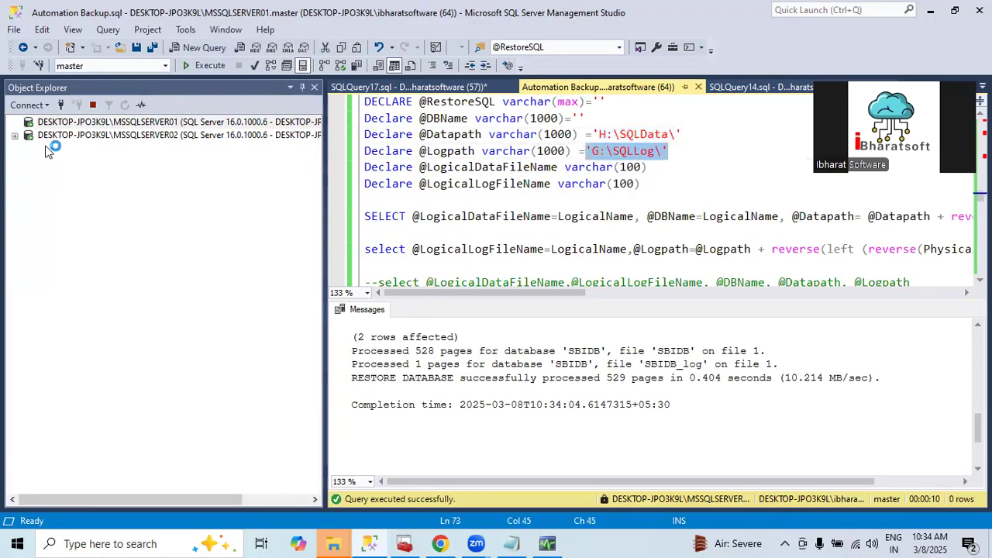
# Show the list of databases on MSSQLSERVER01 in Object Explorer
pyautogui.click(125, 134)
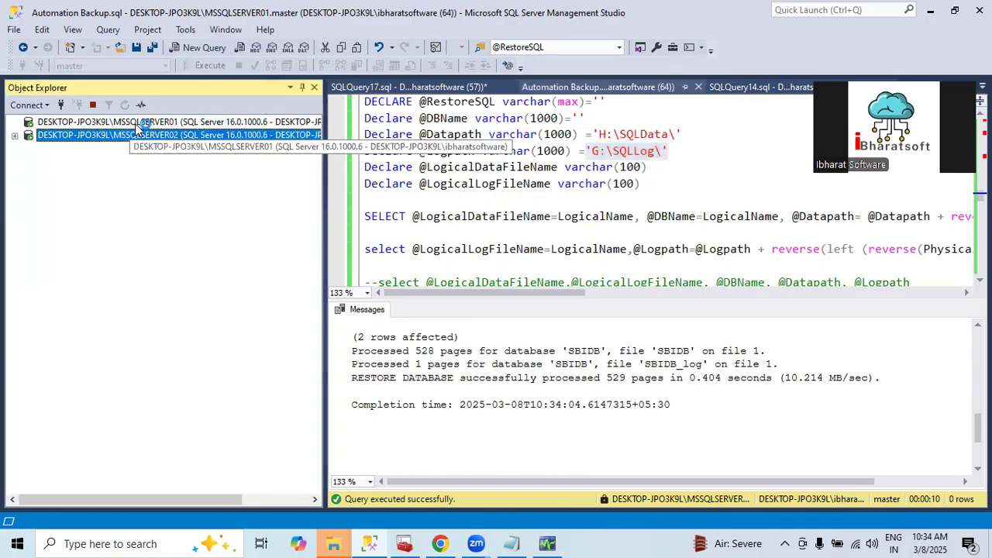
pyautogui.click(147, 123)
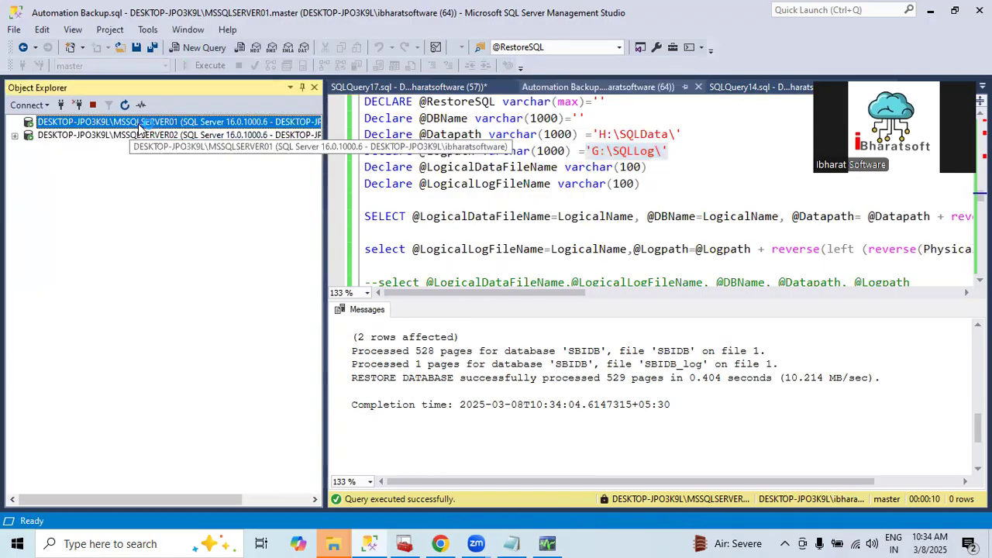
pyautogui.click(61, 135)
pyautogui.click(29, 135)
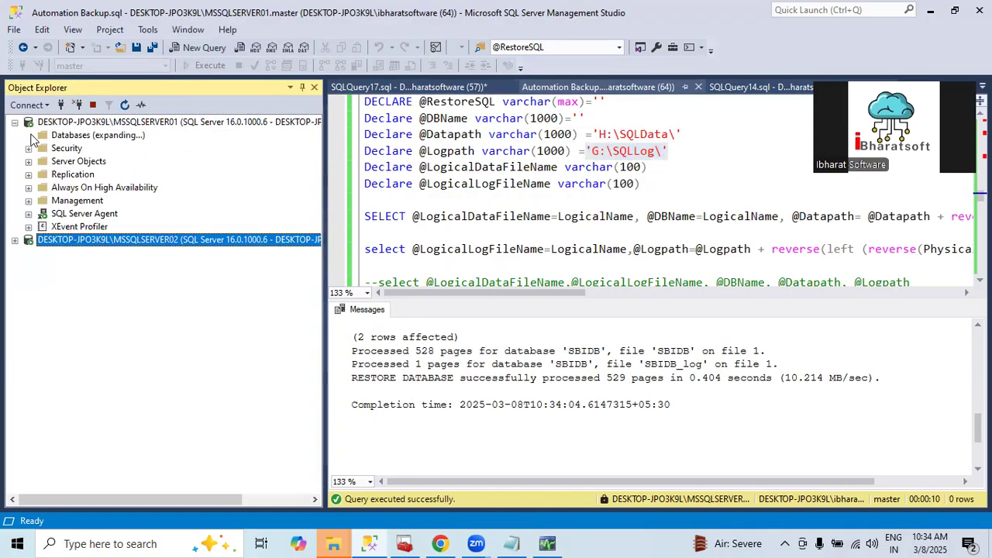
# Check the data and log file paths in the DemoDBBackup database properties, and close them without changes
pyautogui.rightClick(104, 231)
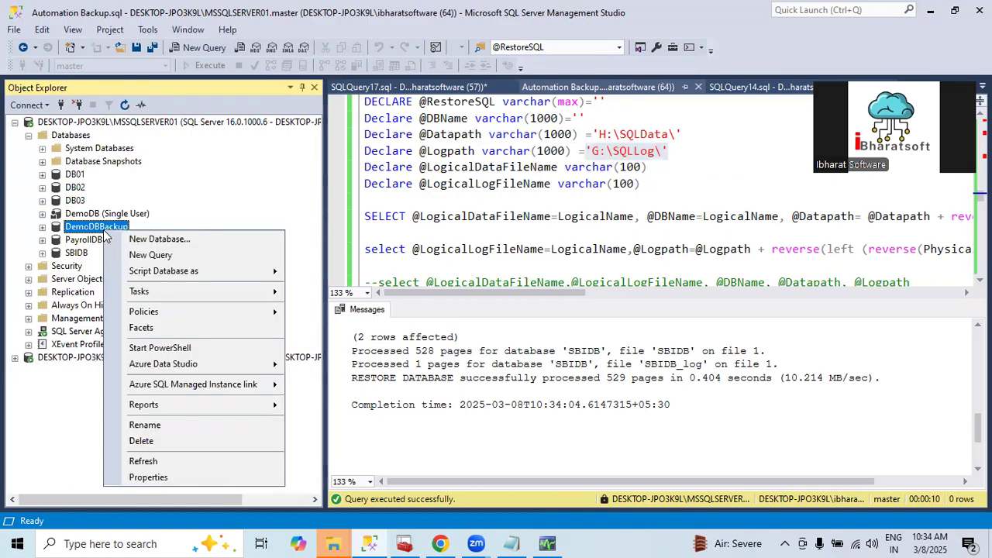
pyautogui.click(148, 478)
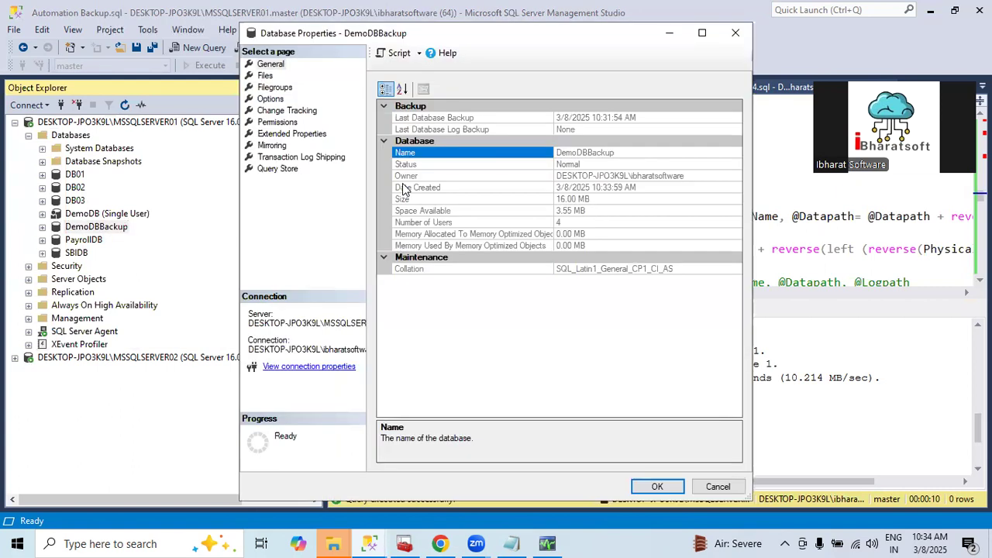
pyautogui.click(264, 77)
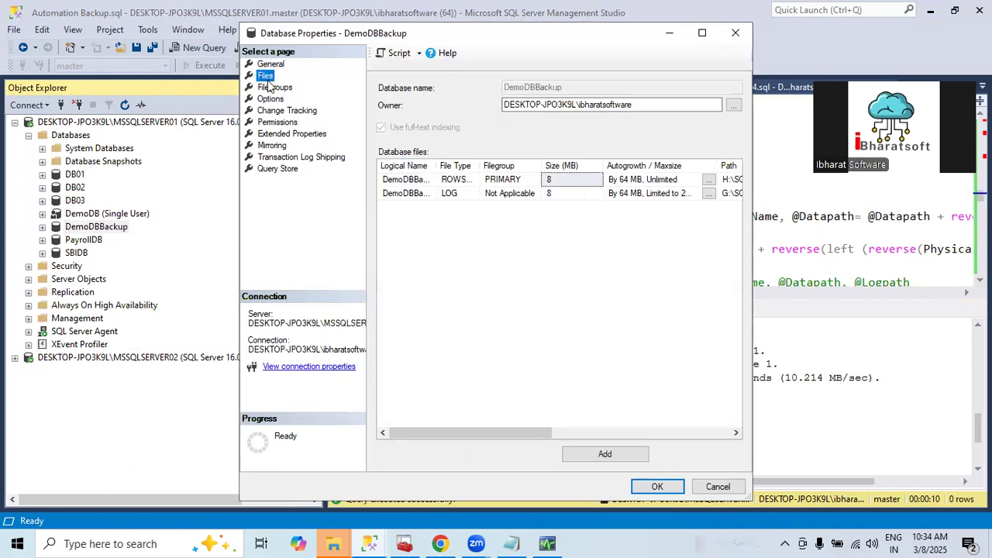
pyautogui.moveTo(509, 433); pyautogui.dragTo(623, 433)
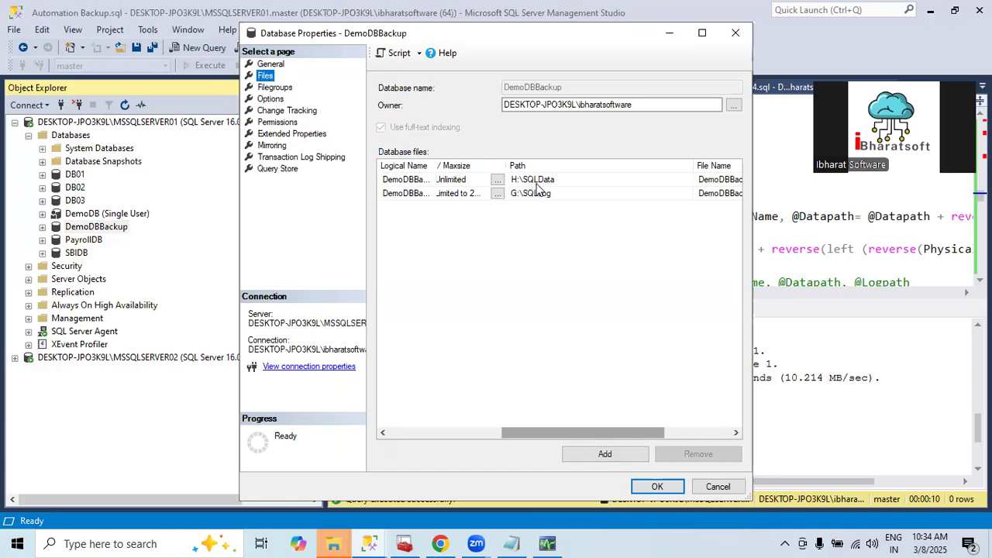
pyautogui.click(534, 193)
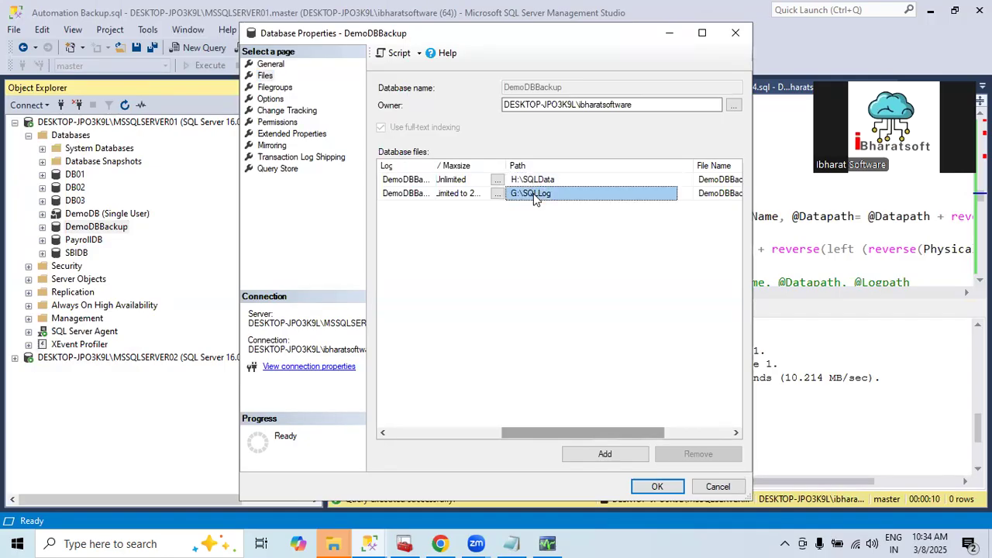
pyautogui.click(715, 486)
# Check the file paths and file names in the DB02 database properties, and close them without changes
pyautogui.rightClick(78, 188)
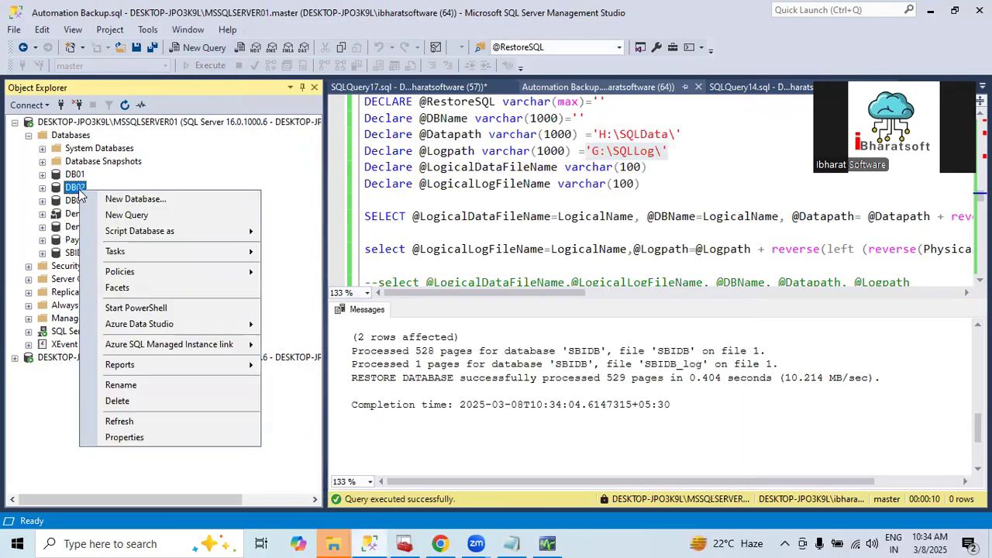
pyautogui.click(128, 442)
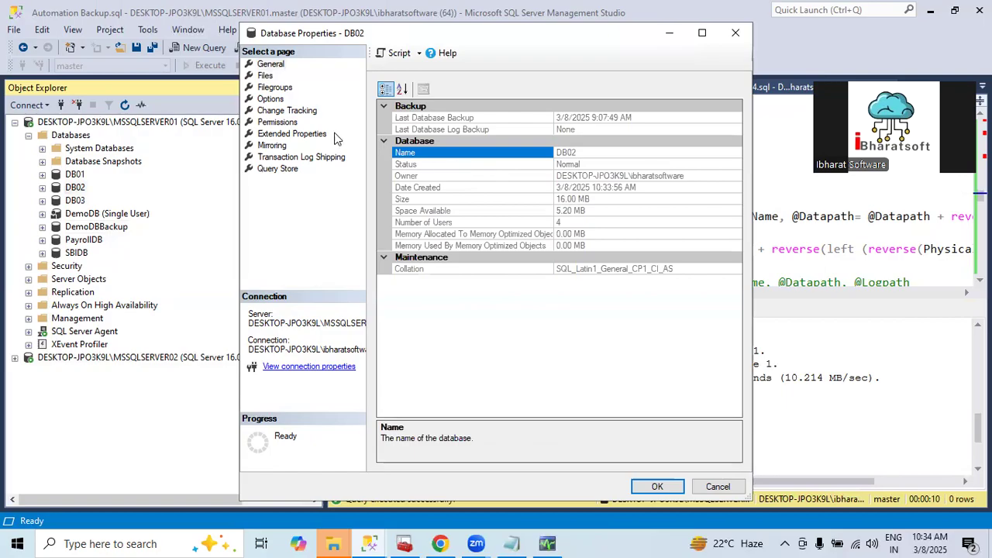
pyautogui.click(266, 75)
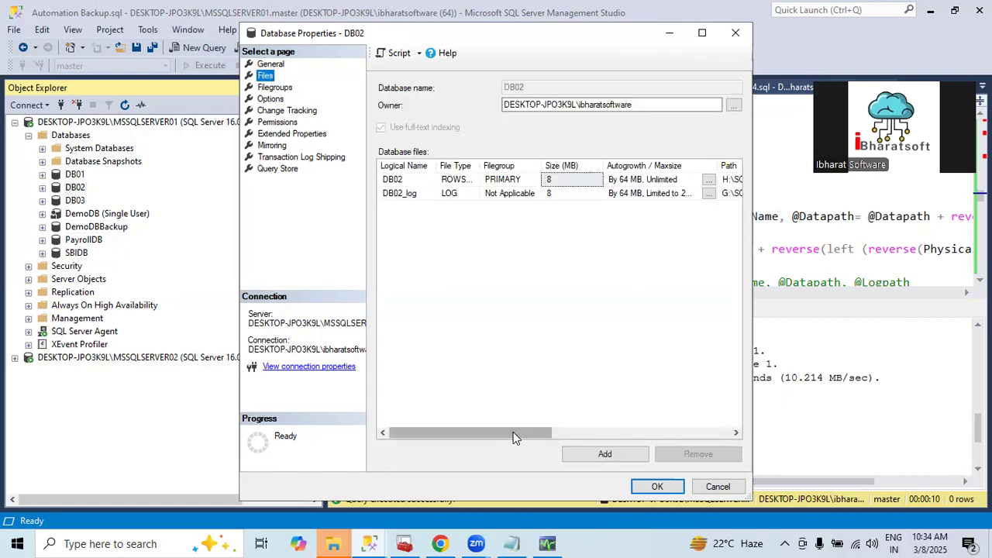
pyautogui.moveTo(516, 433); pyautogui.dragTo(601, 434)
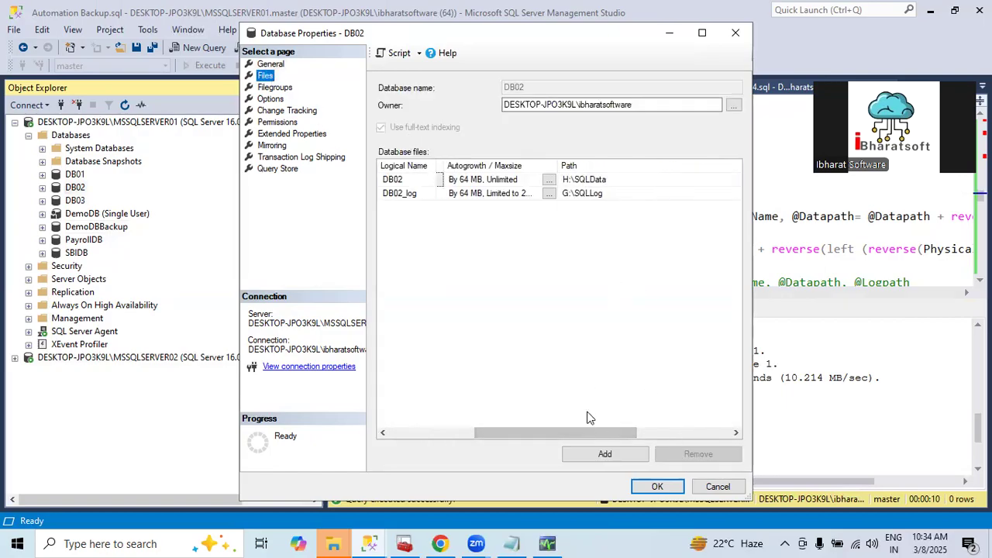
pyautogui.click(683, 433)
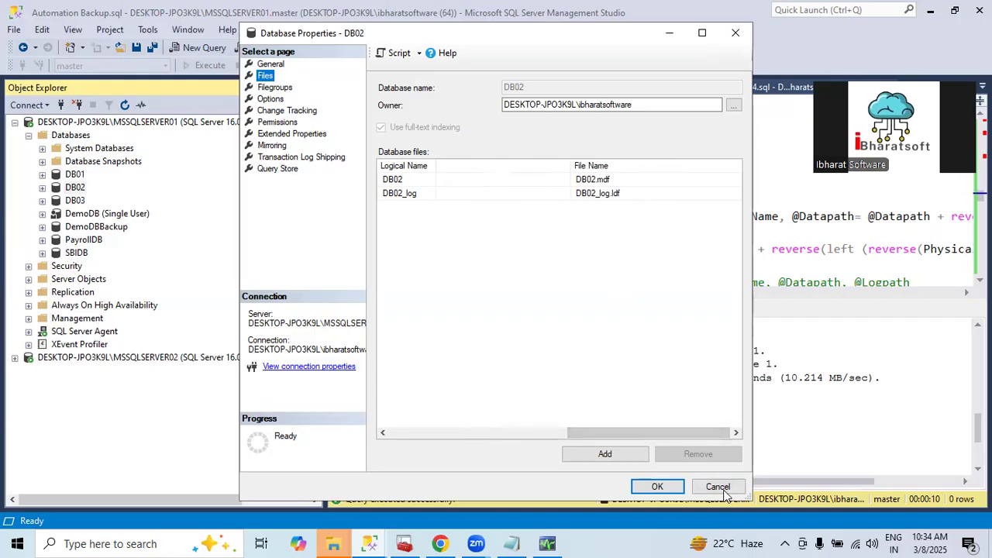
pyautogui.click(721, 489)
# Hide the query results pane and close Object Explorer, showing the beginning of the restore script
pyautogui.scroll(2, 485, 221)
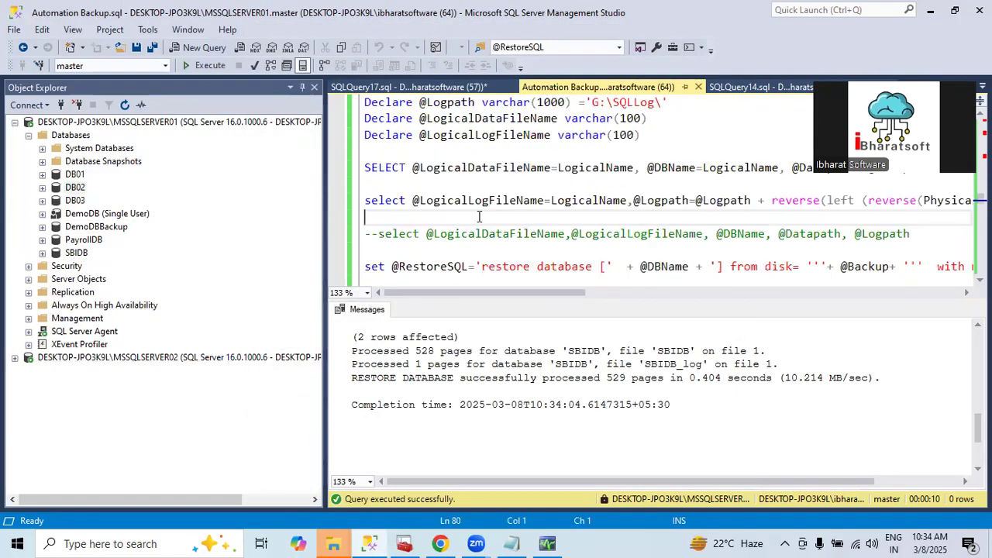
pyautogui.hotkey('ctrl', 'r')
pyautogui.scroll(15, 479, 217)
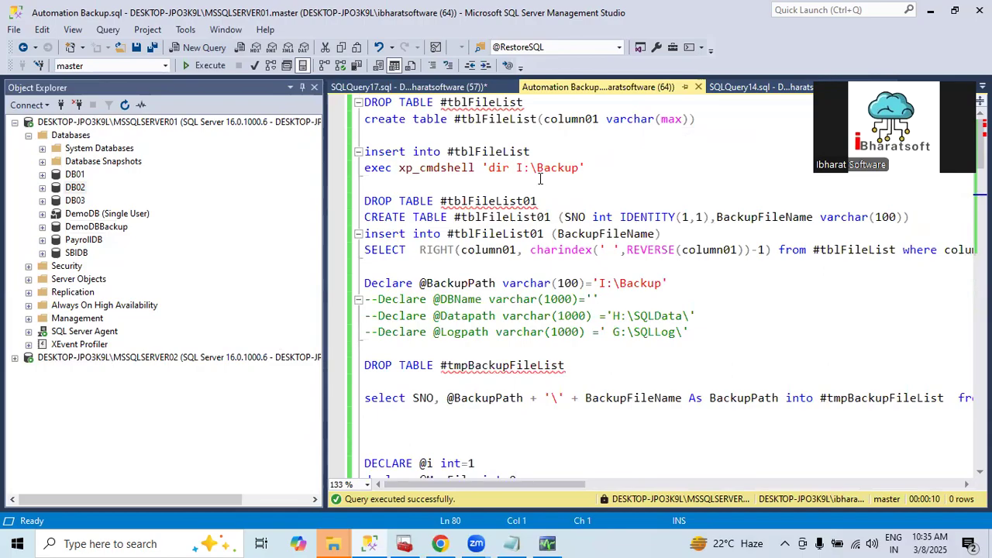
pyautogui.click(314, 88)
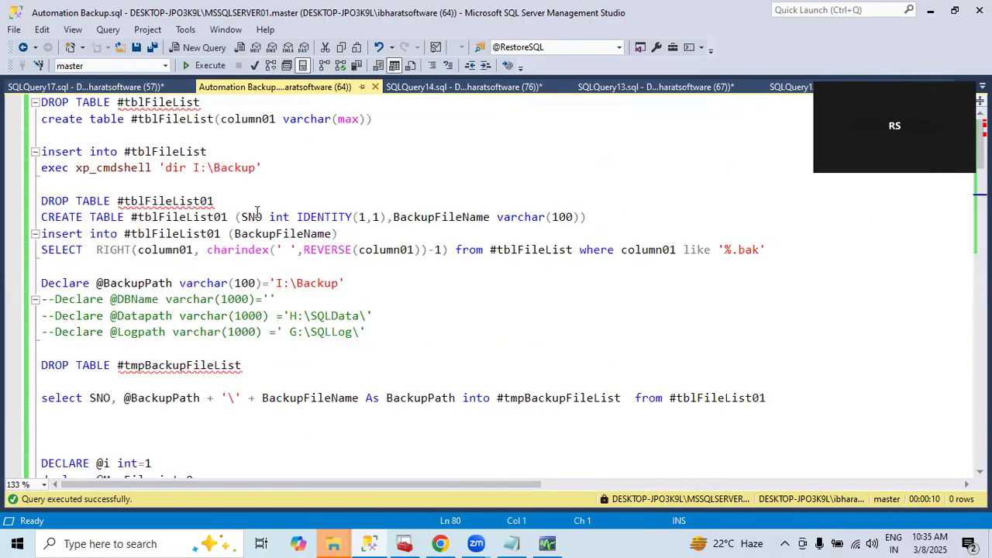
# Examine the xp_cmdshell 'dir I:\Backup' statement that fills #tblFileList
pyautogui.click(176, 169)
pyautogui.scroll(-2, 165, 192)
pyautogui.scroll(2, 166, 186)
pyautogui.moveTo(75, 167); pyautogui.dragTo(155, 169)
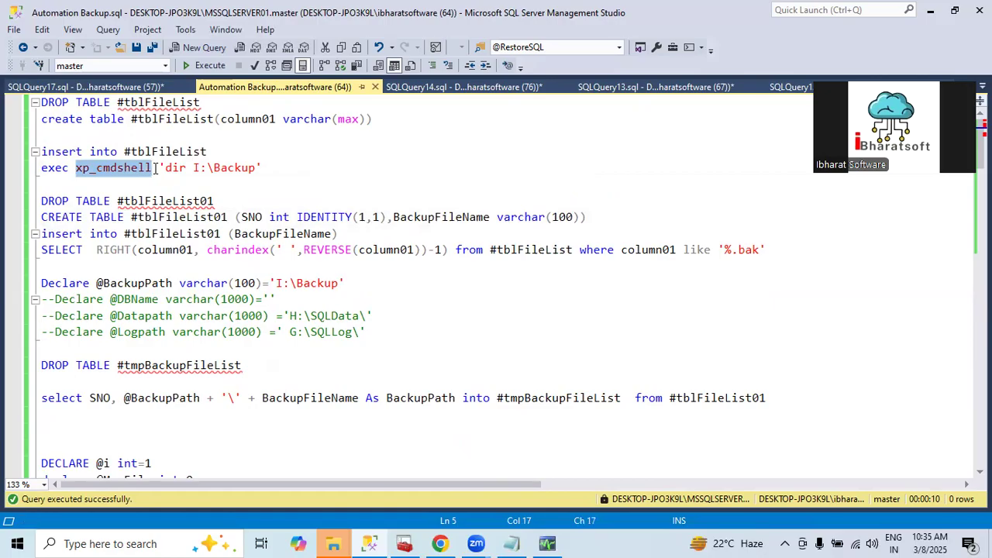
pyautogui.doubleClick(112, 168)
pyautogui.click(108, 169)
pyautogui.moveTo(75, 168); pyautogui.dragTo(259, 168)
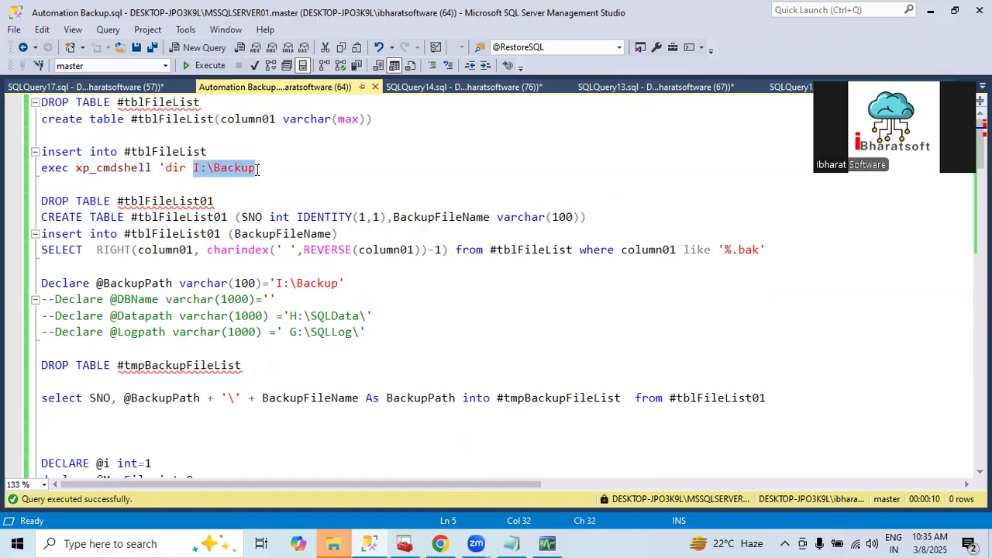
pyautogui.click(199, 168)
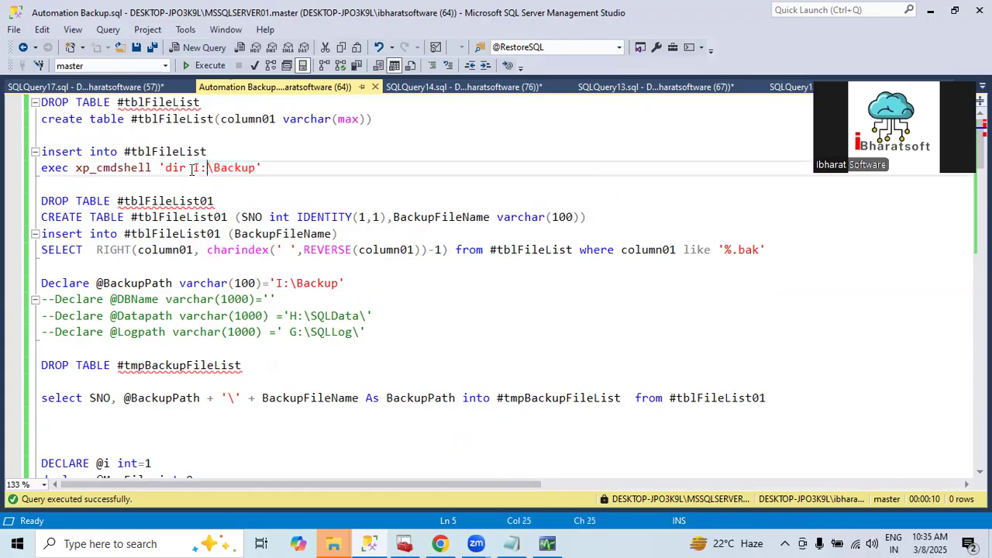
pyautogui.moveTo(166, 168); pyautogui.dragTo(249, 171)
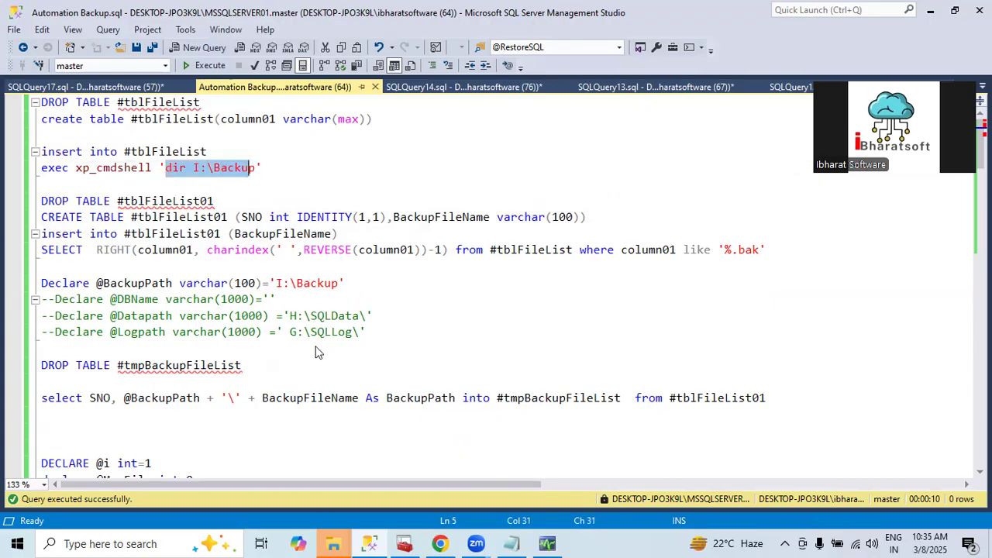
# Open Command Prompt, change to the Backup folder on drive I: and list its files with dir
pyautogui.press('super')
pyautogui.write('cmd')
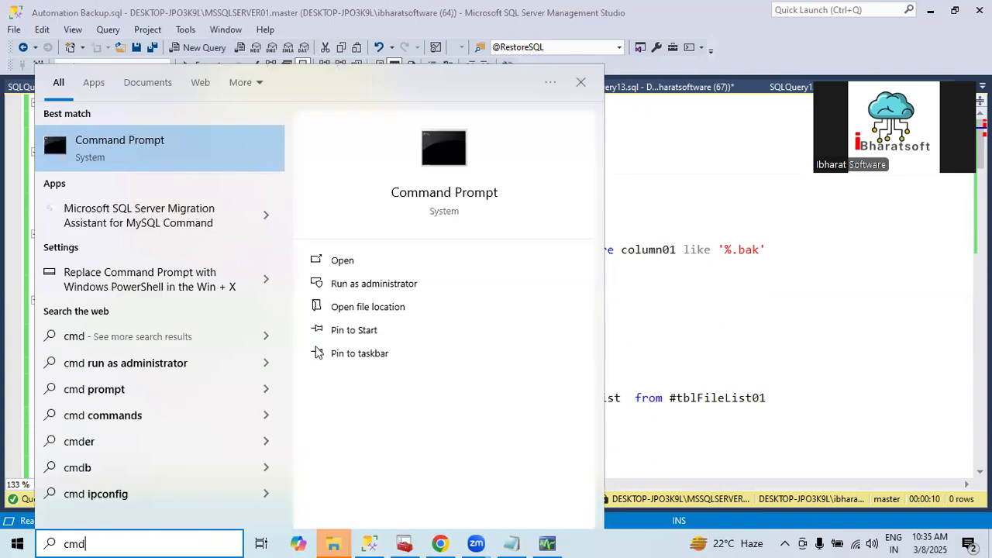
pyautogui.press('Return')
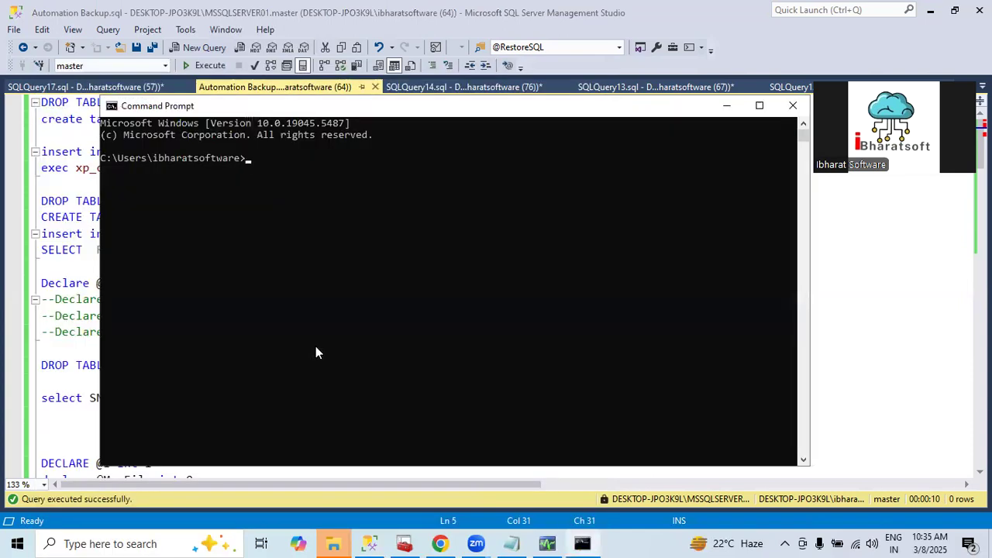
pyautogui.write('I:')
pyautogui.press('Return')
pyautogui.write('cd Bacj')
pyautogui.press('Return')
pyautogui.write('dir')
pyautogui.press('Return')
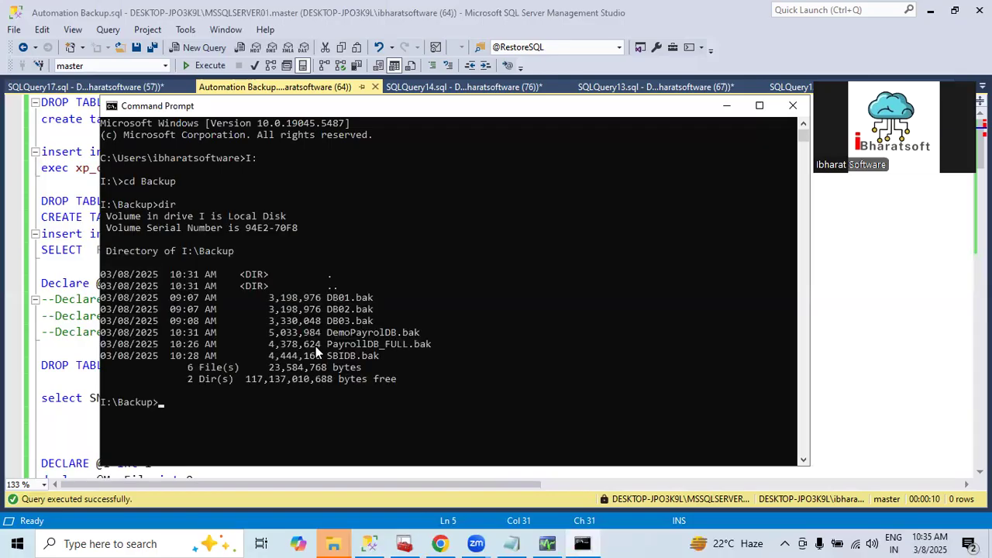
pyautogui.moveTo(295, 286); pyautogui.dragTo(307, 325)
pyautogui.hotkey('alt', 'Tab')
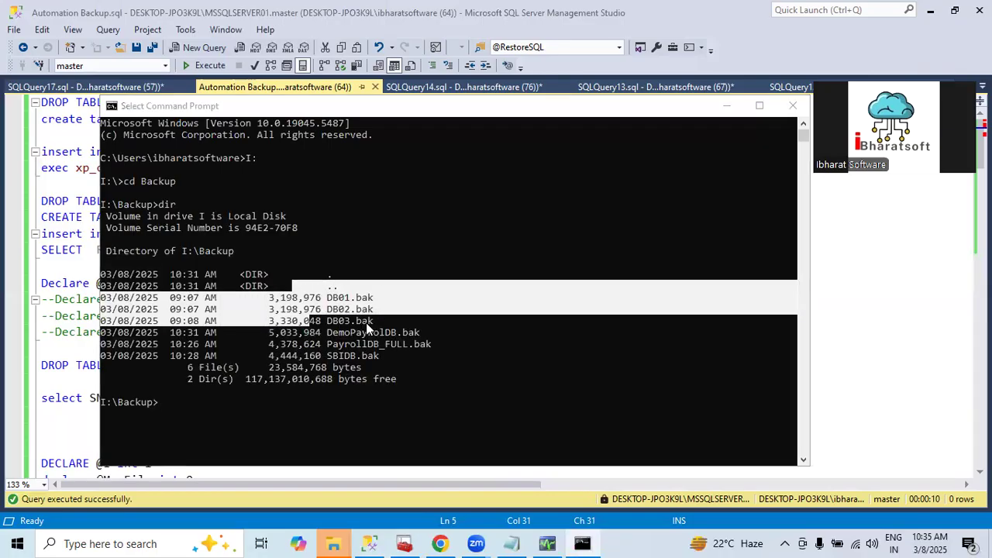
pyautogui.hotkey('alt', 'Tab')
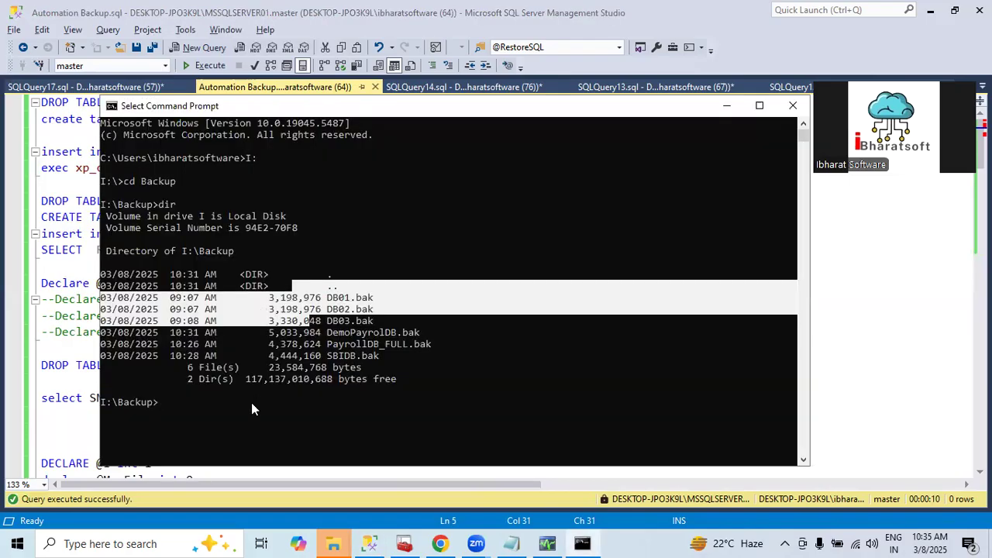
# Switch back to drive C: and list the backup folder by its full path with dir I:\backup, highlighting the listed files
pyautogui.write('c:')
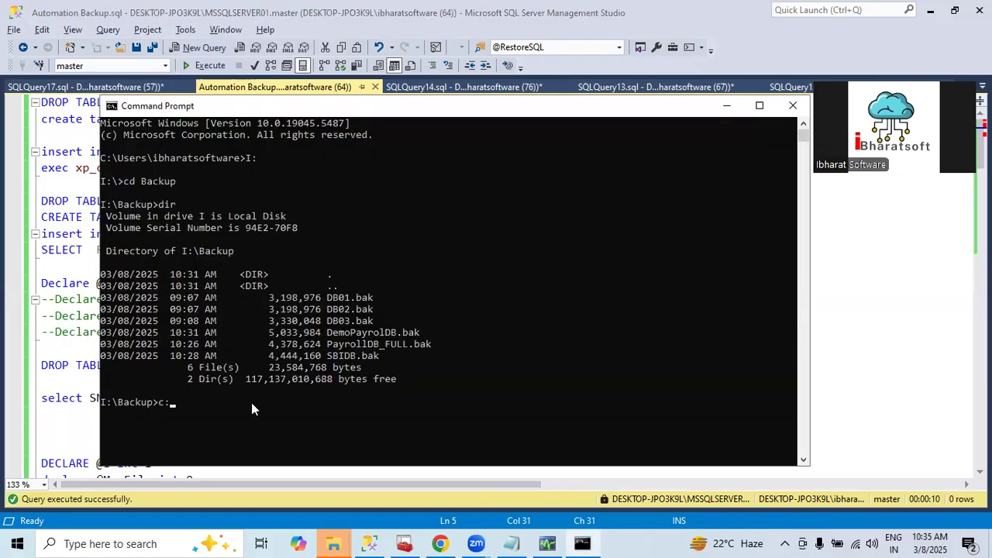
pyautogui.press('Return')
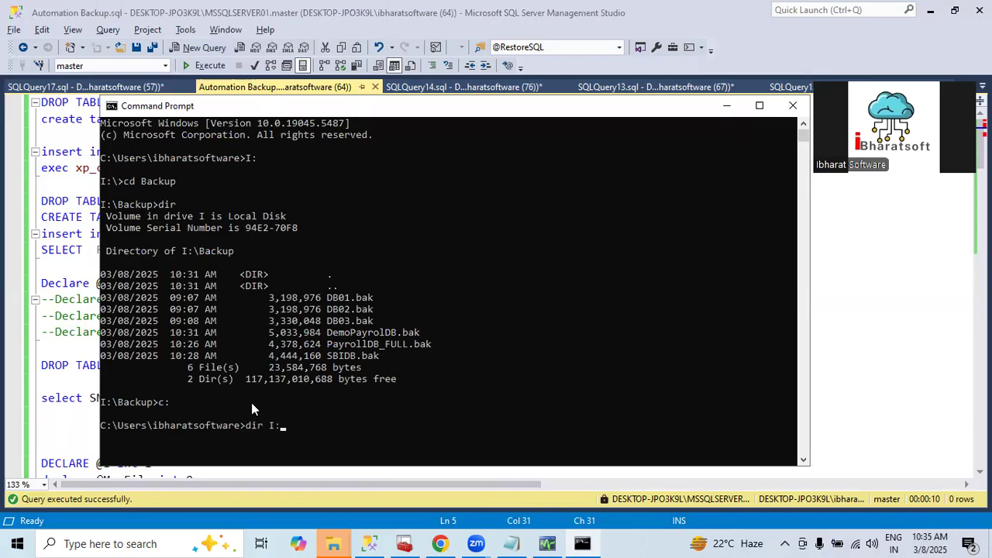
pyautogui.write('dir I:/n')
pyautogui.press('BackSpace')
pyautogui.write('\\backup')
pyautogui.press('Return')
pyautogui.click(288, 378)
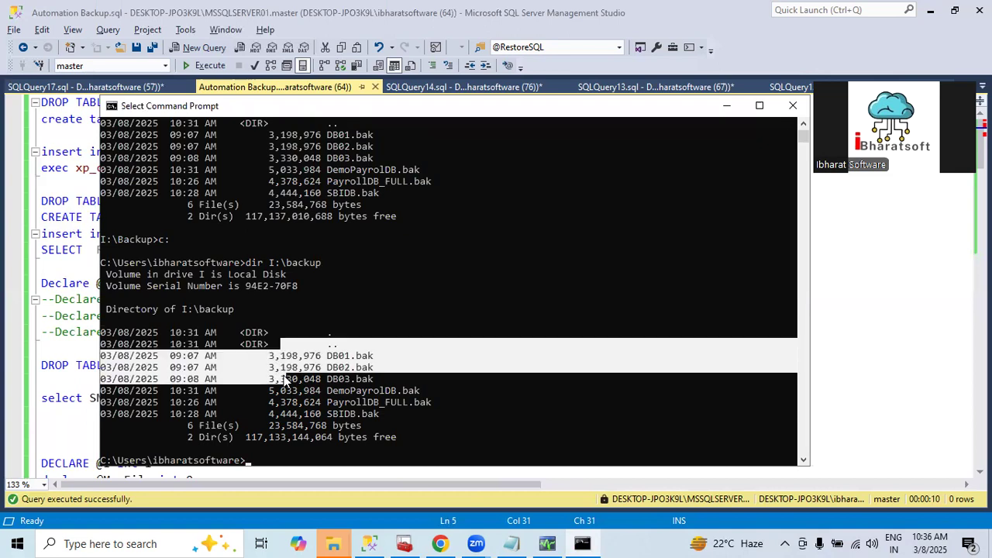
pyautogui.moveTo(180, 309); pyautogui.dragTo(234, 310)
pyautogui.moveTo(248, 343); pyautogui.dragTo(389, 428)
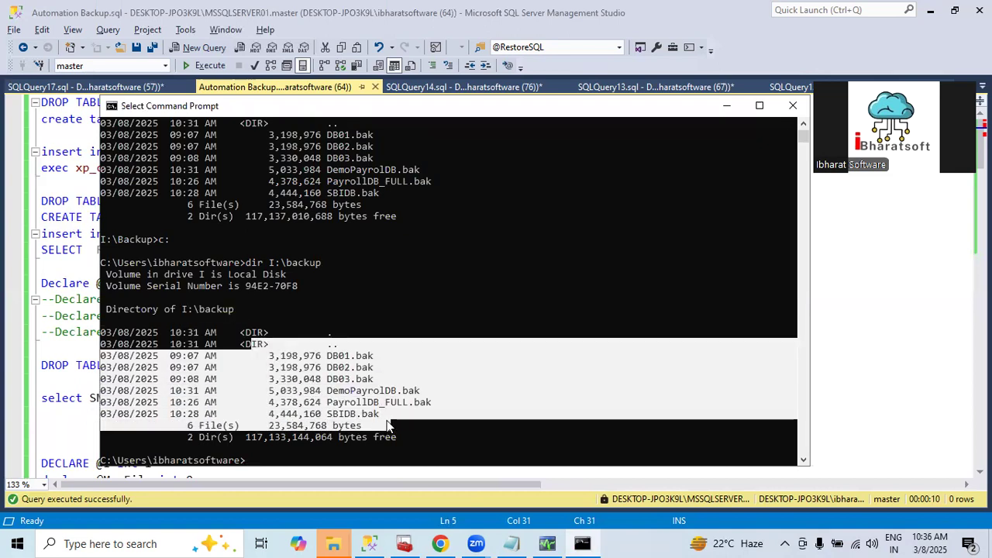
# Compare the script's file-list statements with the dir I:\backup output in Command Prompt, highlighting its volume, directory, summary and .bak lines
pyautogui.hotkey('alt', 'Tab')
pyautogui.click(269, 186)
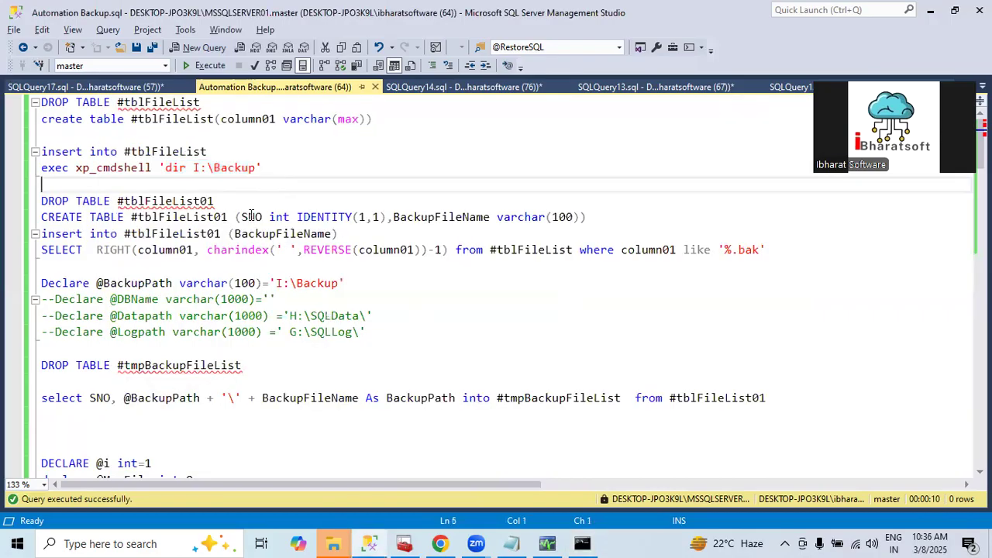
pyautogui.scroll(-1, 250, 217)
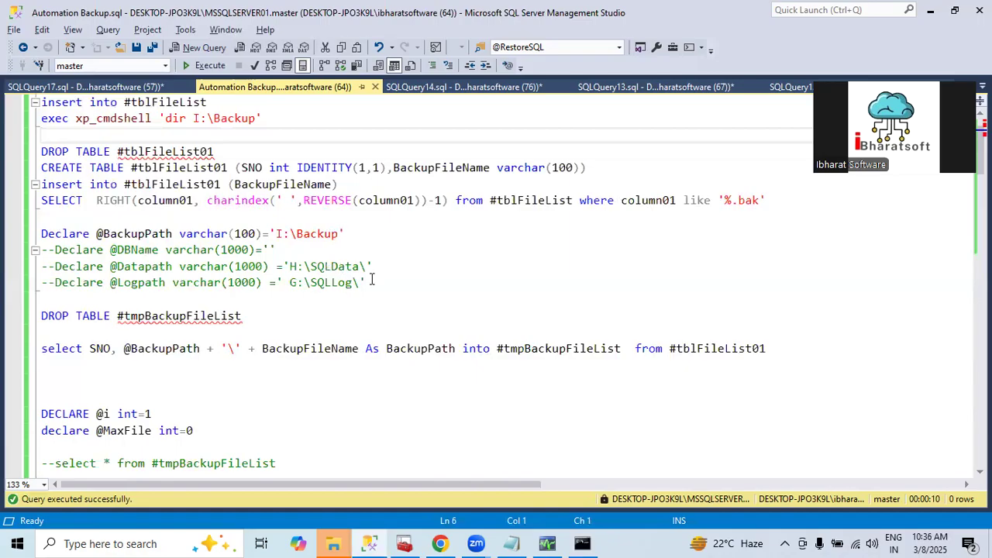
pyautogui.hotkey('alt', 'Tab')
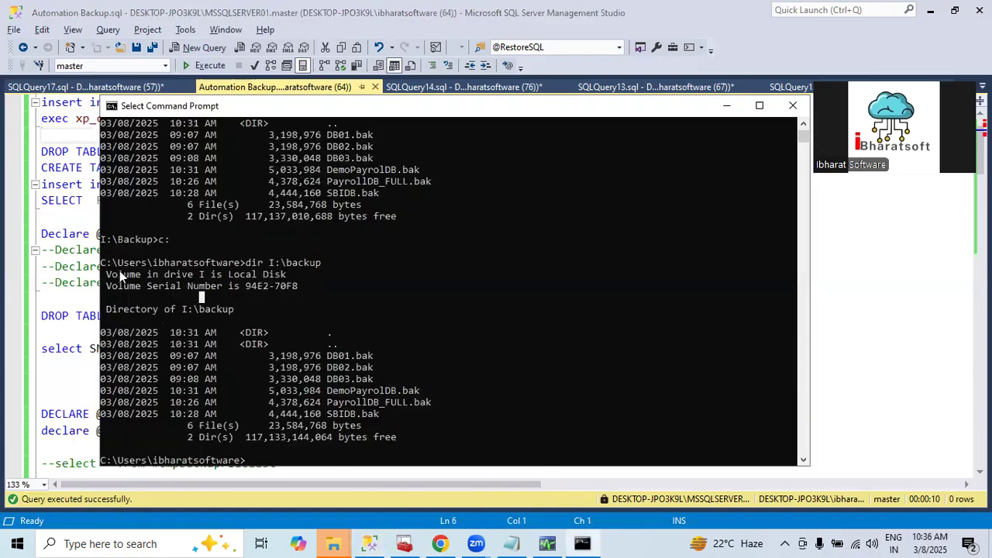
pyautogui.moveTo(119, 271); pyautogui.dragTo(286, 268)
pyautogui.moveTo(152, 314); pyautogui.dragTo(317, 396)
pyautogui.moveTo(208, 334); pyautogui.dragTo(284, 347)
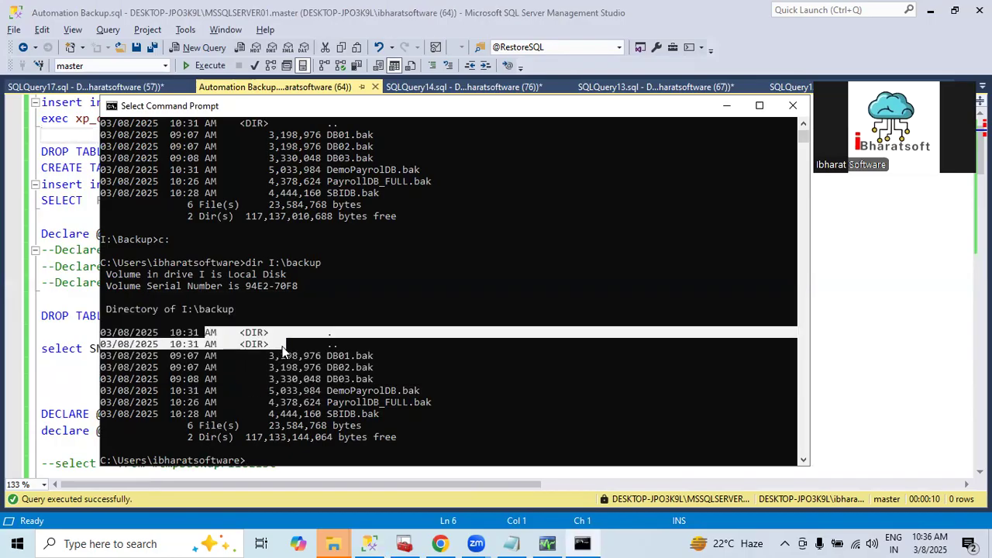
pyautogui.scroll(-1, 252, 415)
pyautogui.moveTo(190, 389); pyautogui.dragTo(398, 413)
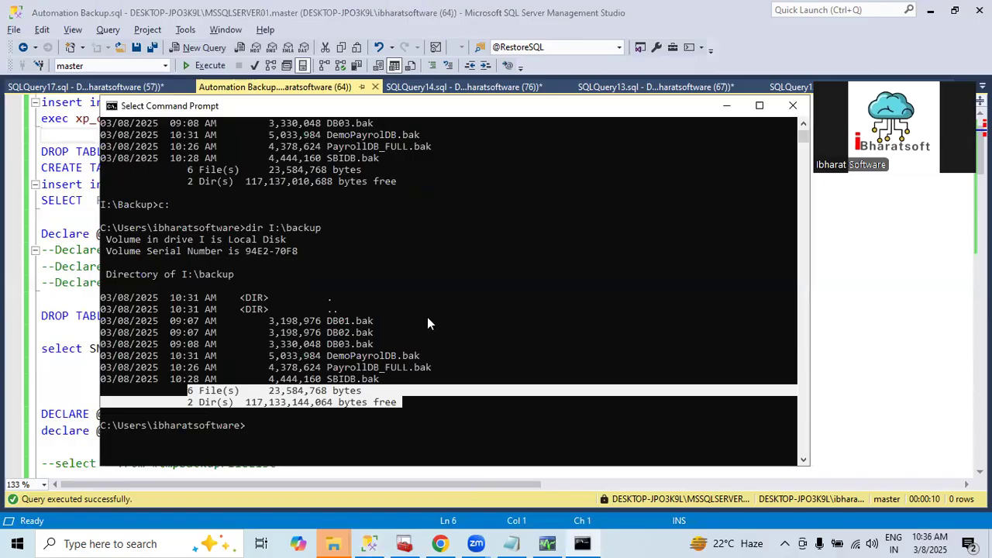
pyautogui.moveTo(354, 318); pyautogui.dragTo(435, 374)
# Switch back to SQL Server Management Studio and examine the SELECT that extracts '%.bak' file names into #tblFileList01
pyautogui.hotkey('alt', 'Tab')
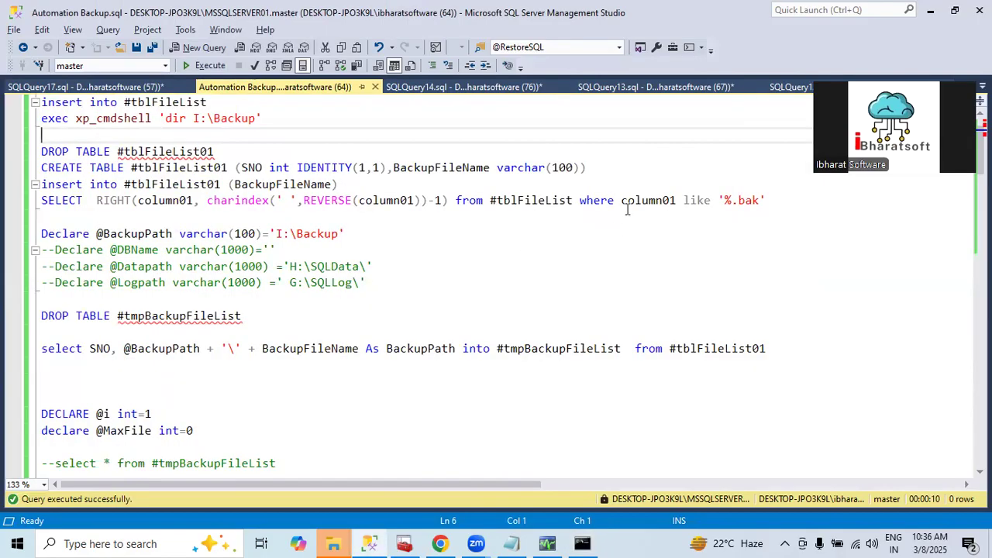
pyautogui.moveTo(726, 200); pyautogui.dragTo(6, 193)
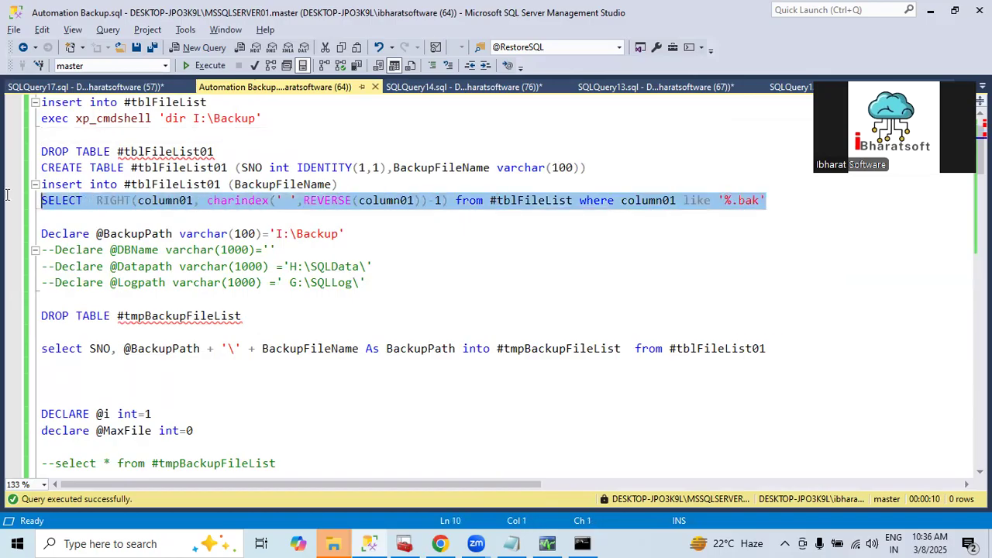
pyautogui.doubleClick(170, 186)
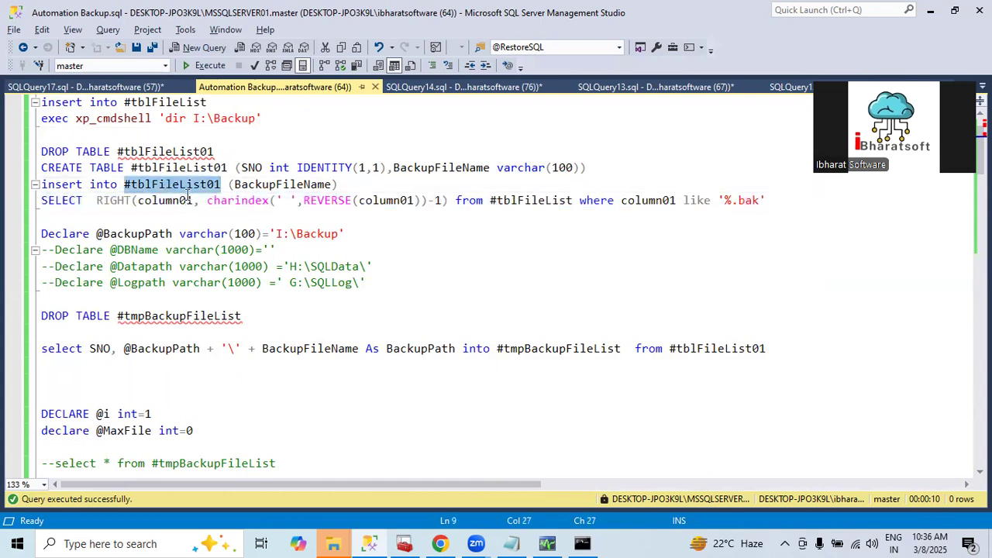
pyautogui.doubleClick(186, 195)
pyautogui.scroll(-2, 224, 275)
pyautogui.scroll(1, 242, 226)
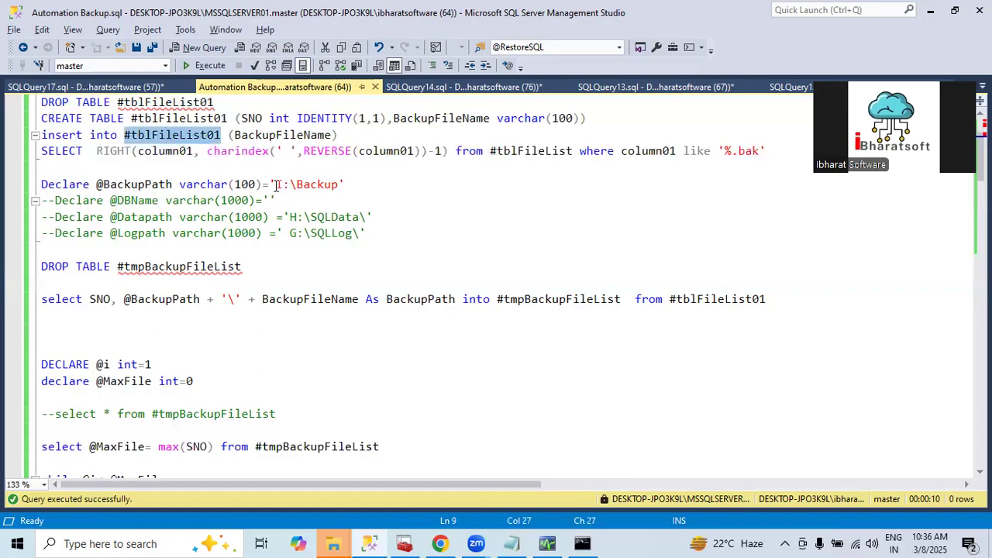
pyautogui.moveTo(277, 185); pyautogui.dragTo(348, 184)
pyautogui.moveTo(124, 299); pyautogui.dragTo(166, 299)
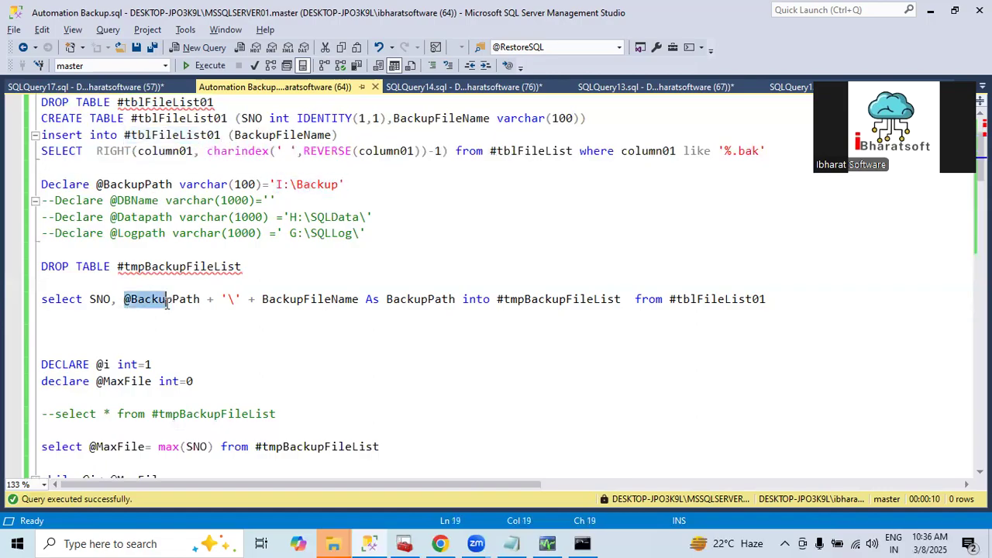
pyautogui.moveTo(364, 304); pyautogui.dragTo(29, 300)
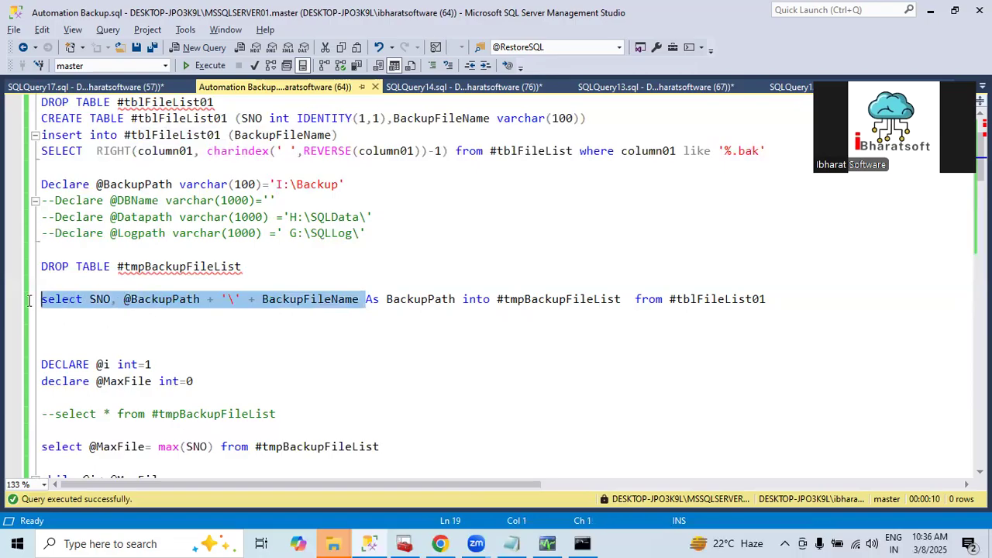
pyautogui.click(520, 305)
pyautogui.doubleClick(520, 305)
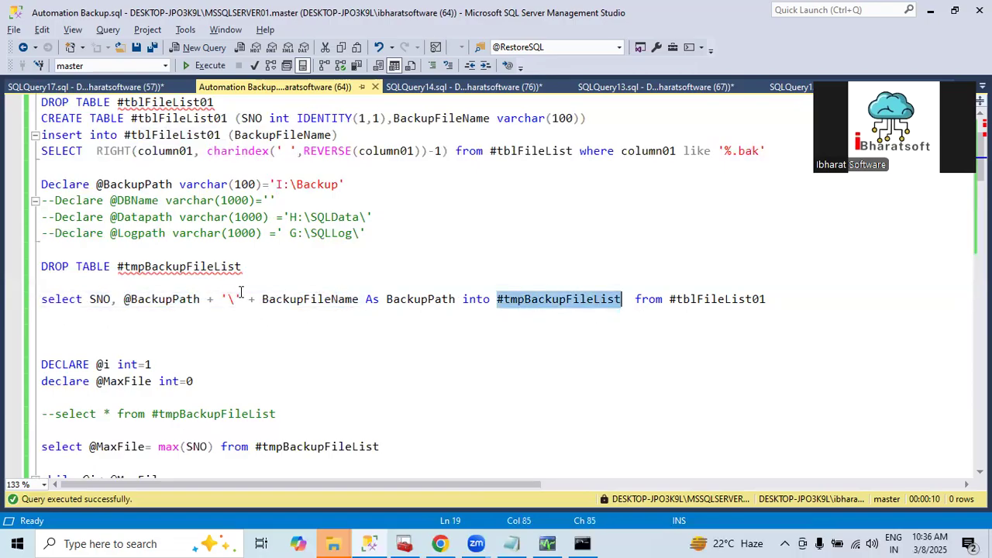
pyautogui.scroll(-2, 238, 291)
pyautogui.scroll(-2, 236, 288)
pyautogui.moveTo(96, 168); pyautogui.dragTo(153, 169)
pyautogui.scroll(1, 189, 170)
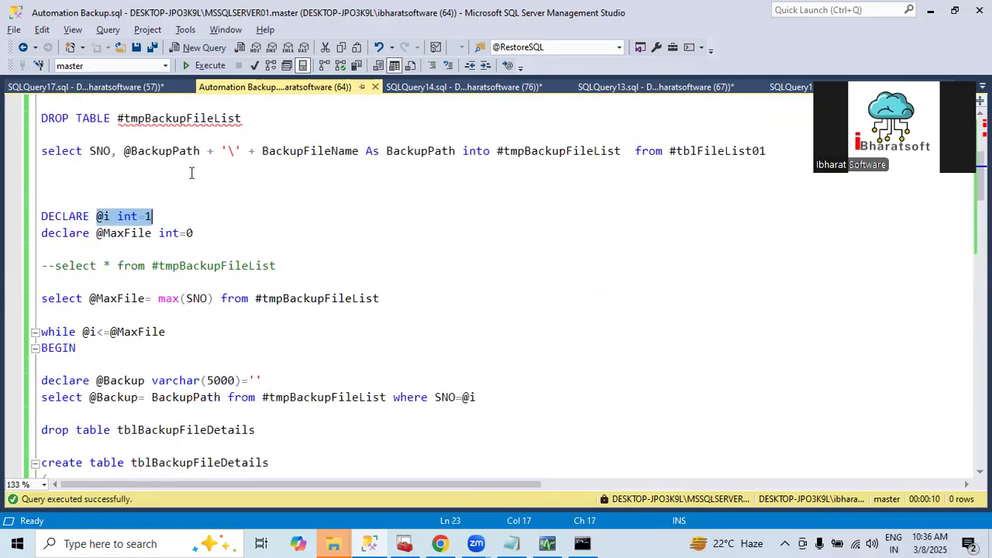
pyautogui.click(135, 203)
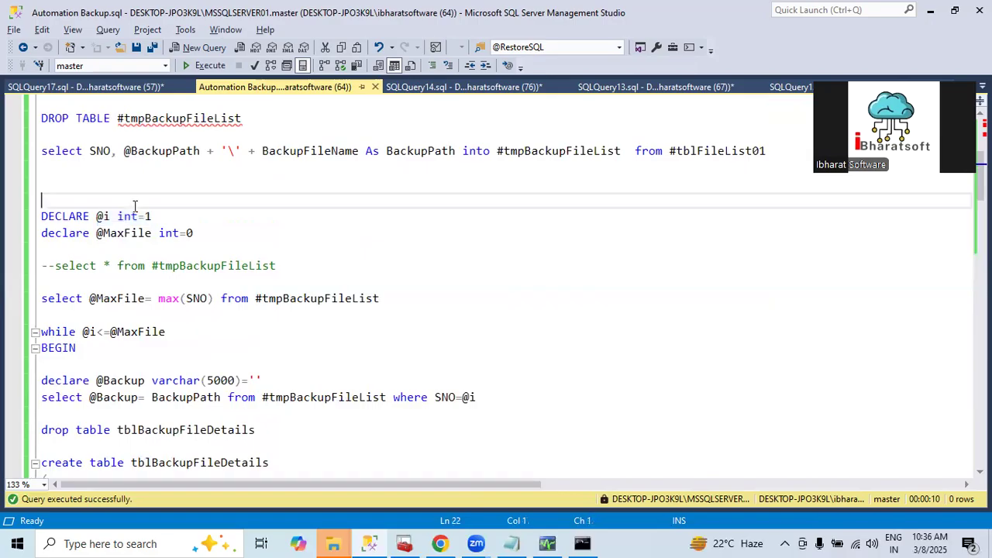
pyautogui.scroll(-1, 145, 255)
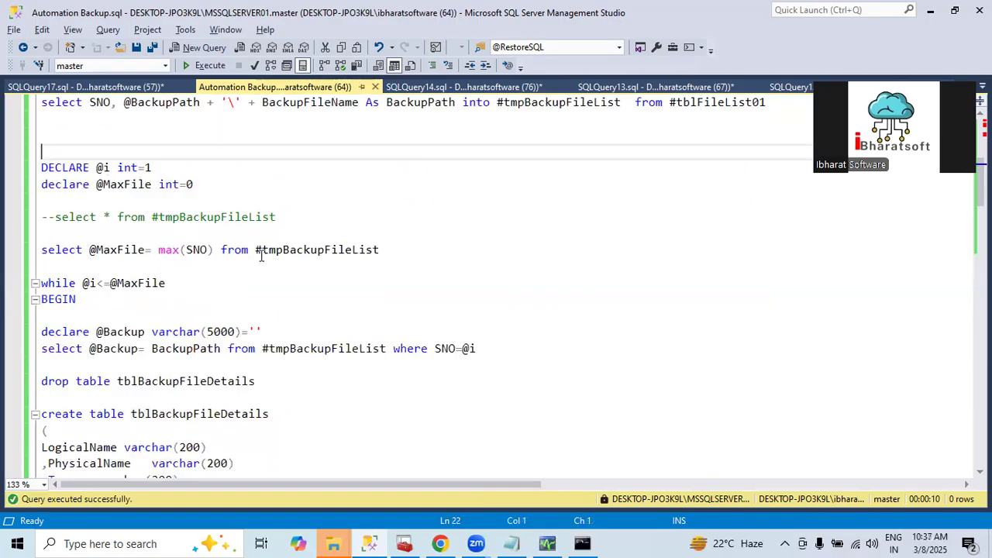
pyautogui.moveTo(257, 251); pyautogui.dragTo(40, 251)
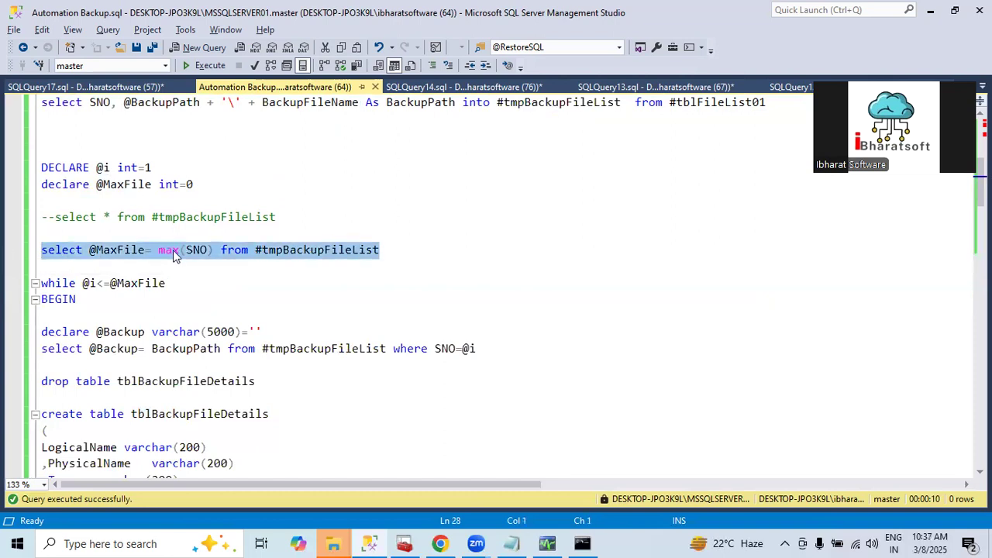
pyautogui.doubleClick(287, 250)
# Add select * from #tmpBackupFileList below the commented-out query and run only that statement
pyautogui.click(328, 218)
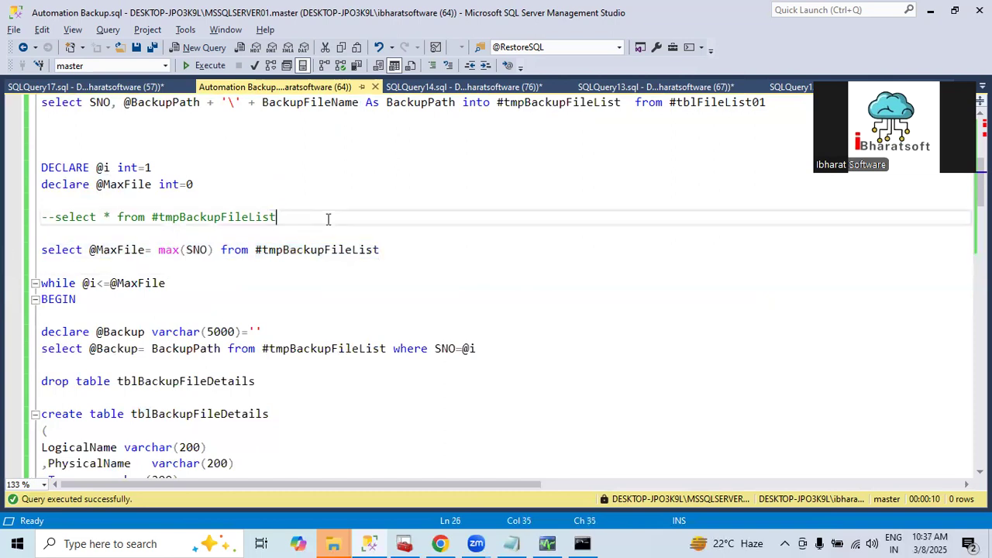
pyautogui.press('Return')
pyautogui.press('Return')
pyautogui.write('select * from #tmpBackupFileList')
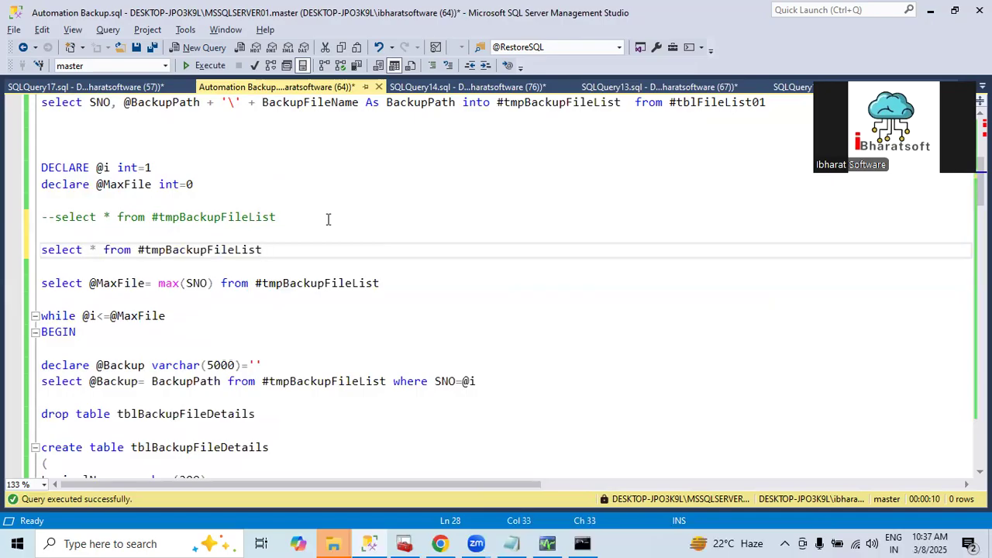
pyautogui.hotkey('shift', 'Home')
pyautogui.press('F5')
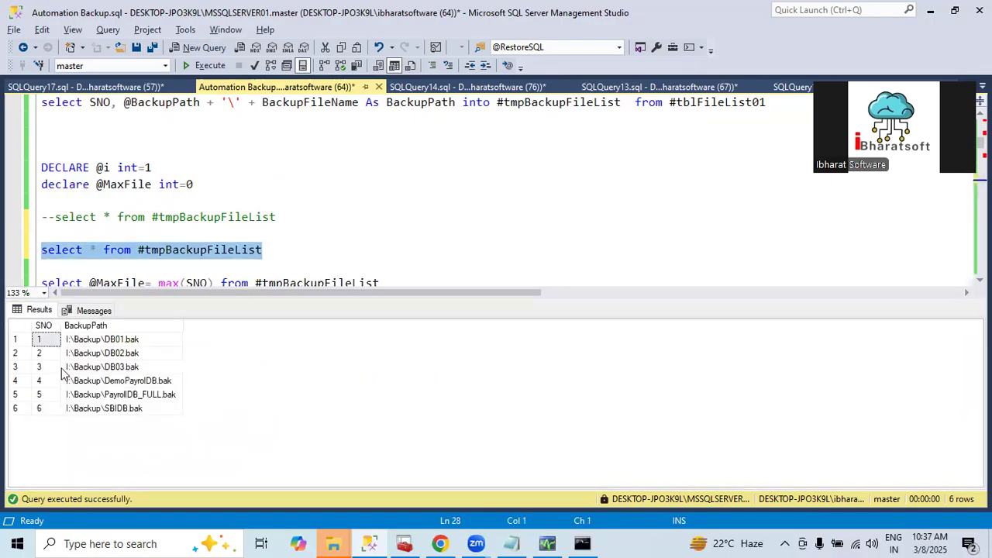
pyautogui.click(41, 409)
pyautogui.click(155, 266)
pyautogui.scroll(-1, 147, 256)
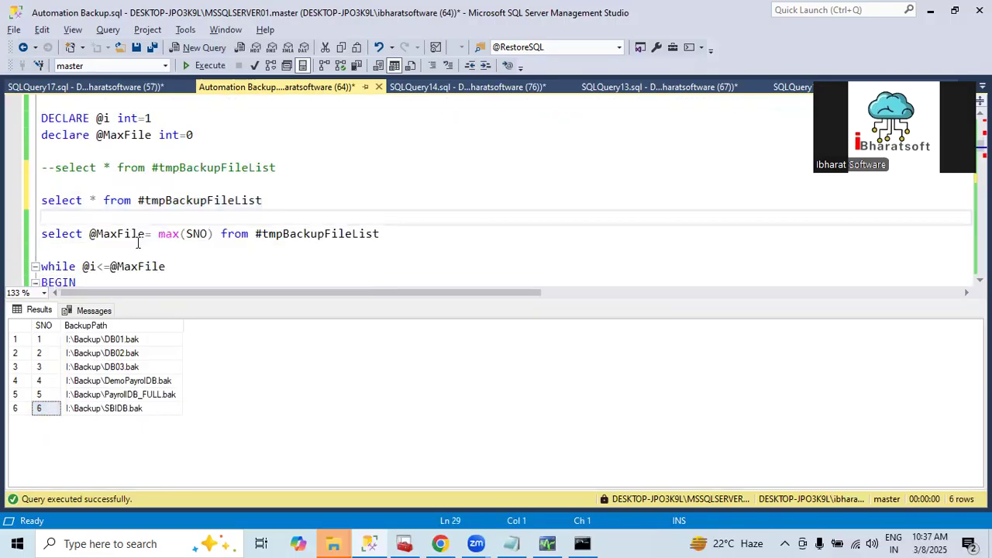
pyautogui.moveTo(90, 234); pyautogui.dragTo(159, 243)
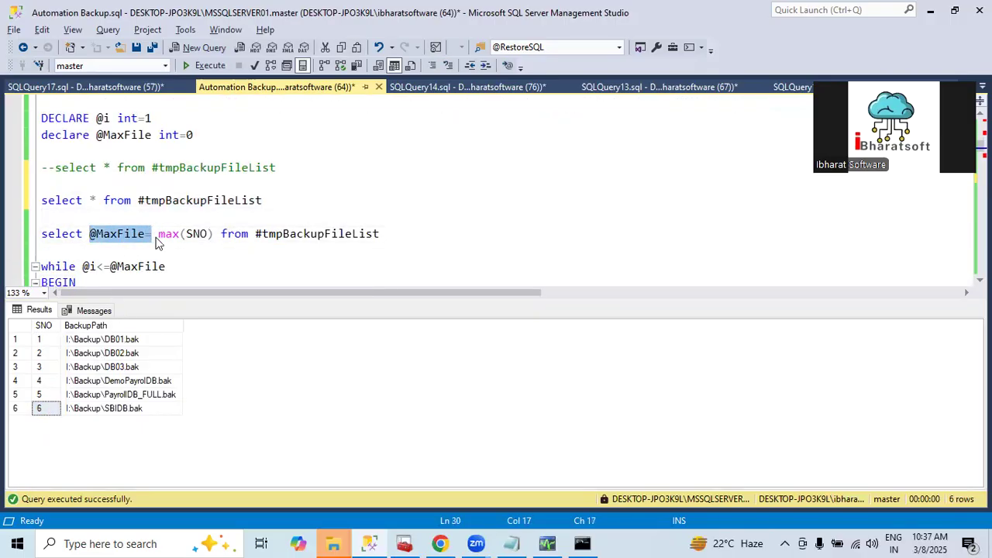
pyautogui.moveTo(93, 341); pyautogui.dragTo(99, 421)
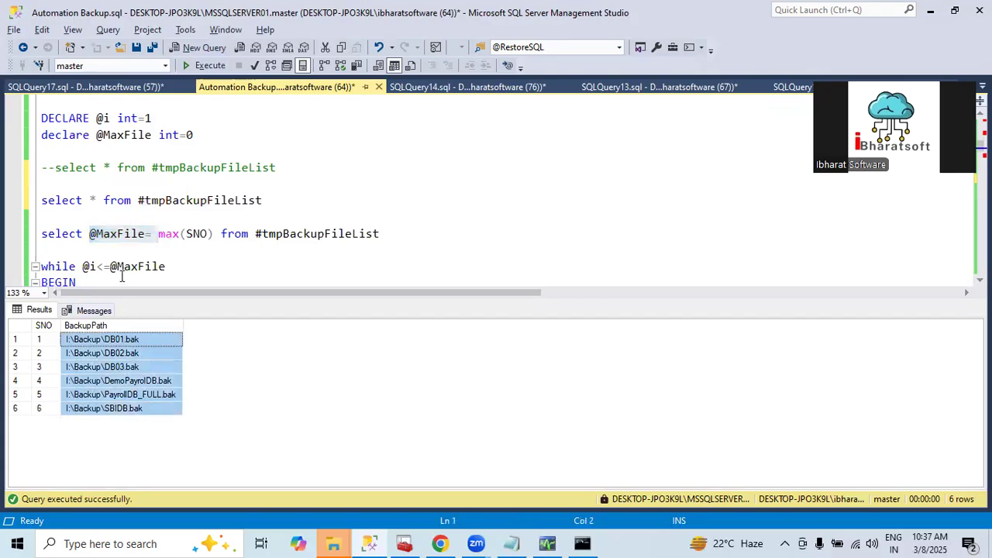
pyautogui.click(78, 231)
pyautogui.scroll(-2, 84, 186)
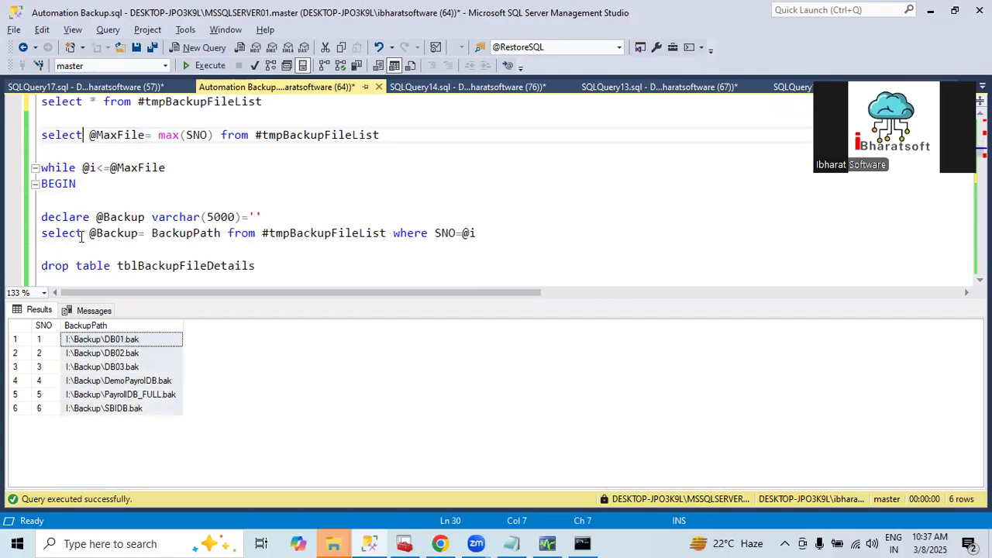
pyautogui.click(57, 169)
pyautogui.moveTo(73, 168); pyautogui.dragTo(191, 168)
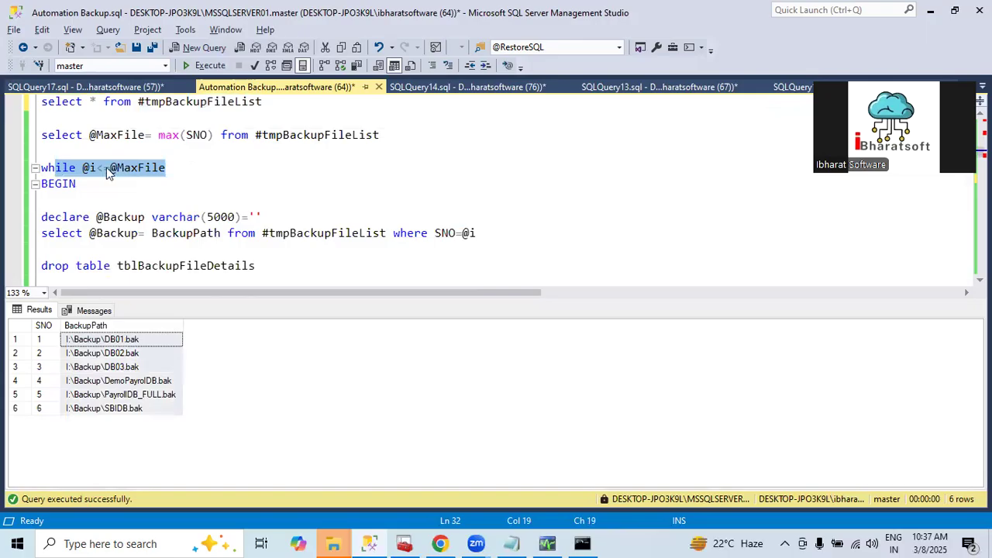
pyautogui.click(87, 168)
pyautogui.moveTo(83, 169); pyautogui.dragTo(97, 168)
pyautogui.scroll(2, 233, 151)
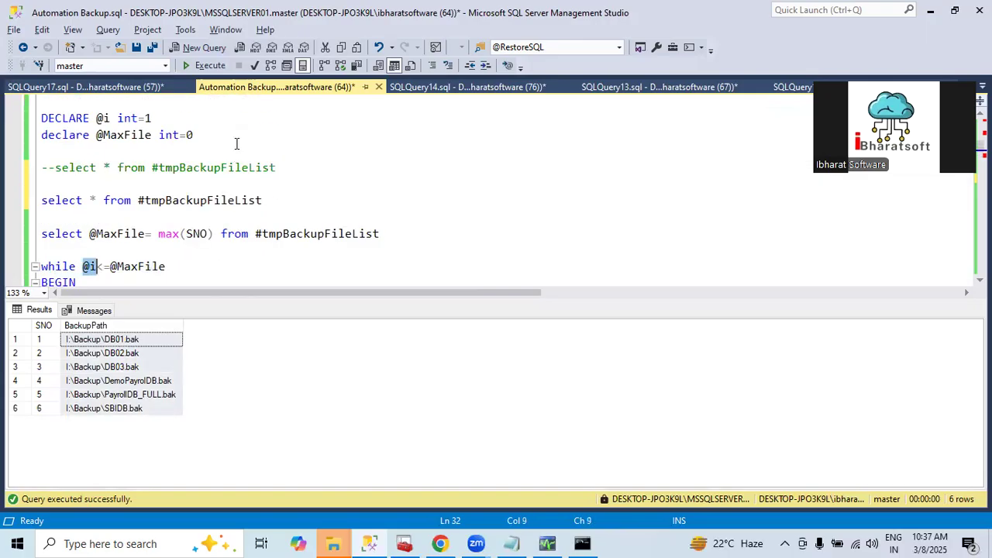
pyautogui.doubleClick(148, 118)
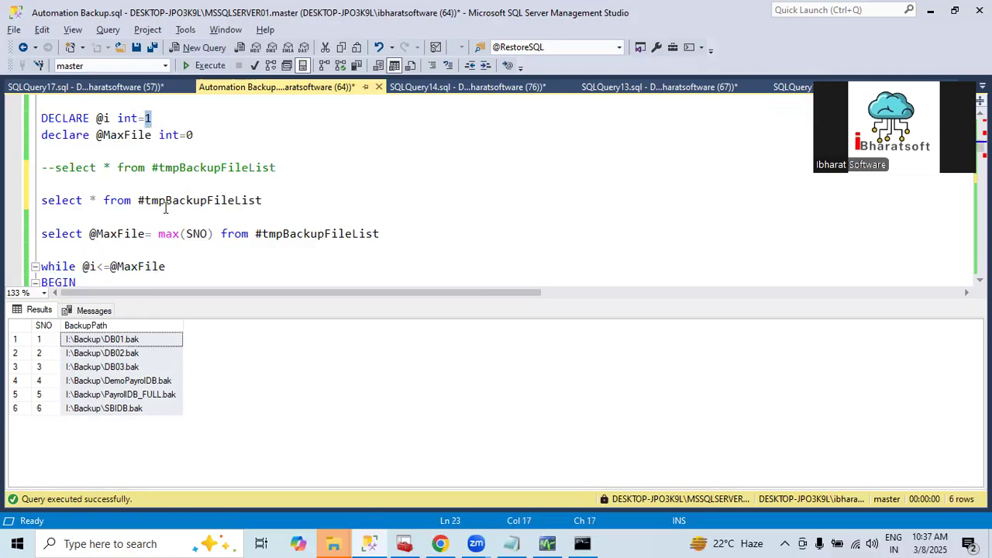
pyautogui.scroll(-2, 166, 208)
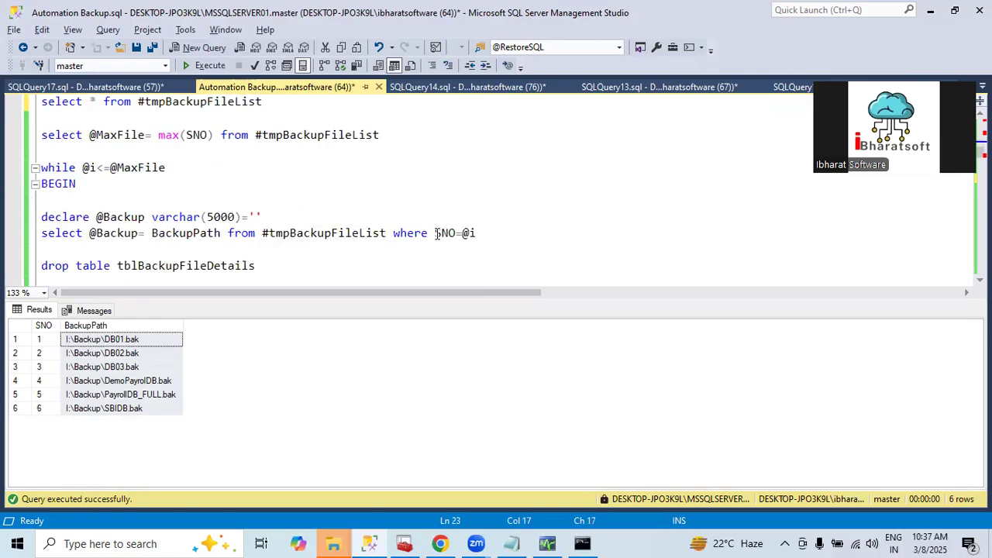
pyautogui.moveTo(437, 233); pyautogui.dragTo(493, 234)
pyautogui.click(240, 234)
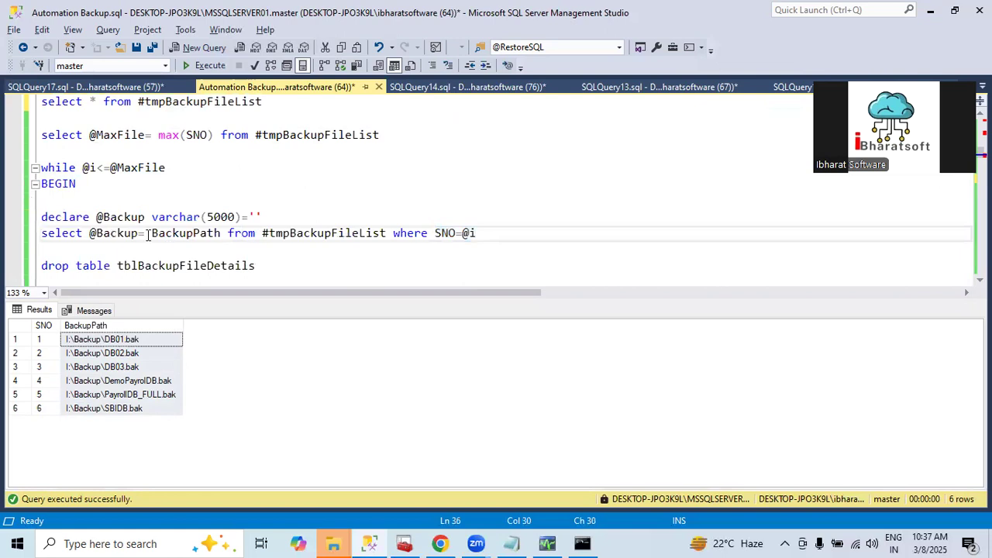
pyautogui.moveTo(148, 235); pyautogui.dragTo(229, 235)
pyautogui.click(104, 341)
pyautogui.click(103, 342)
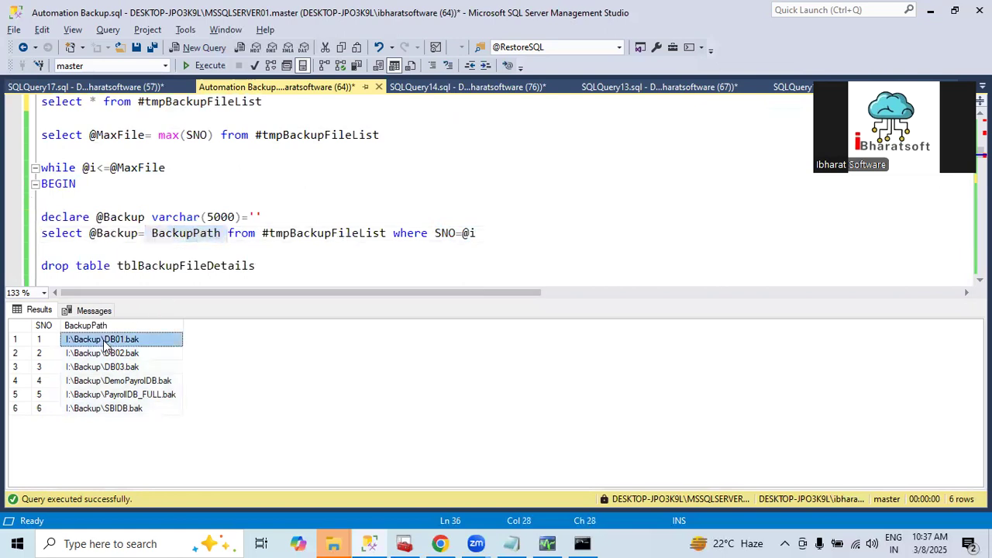
pyautogui.click(118, 266)
pyautogui.scroll(-3, 124, 268)
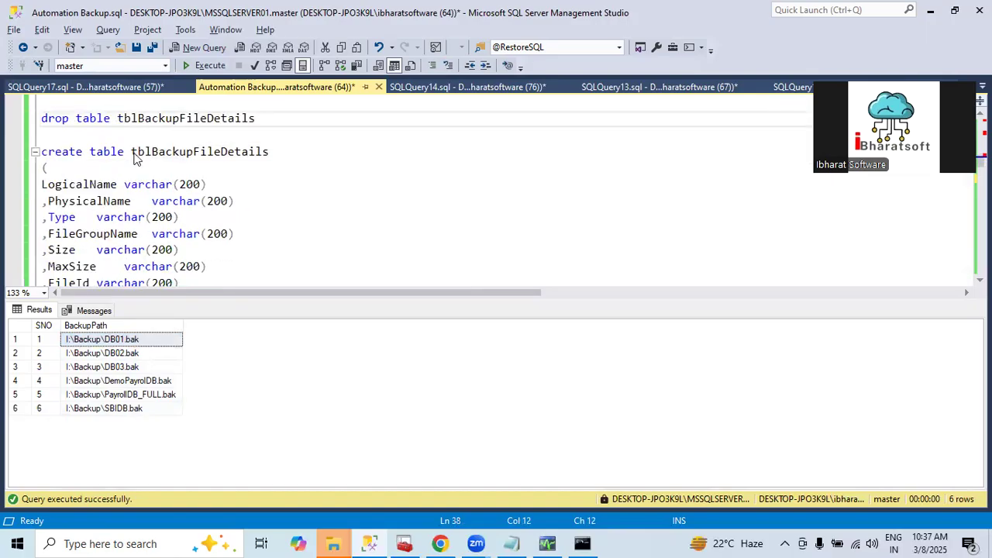
pyautogui.moveTo(133, 157); pyautogui.dragTo(209, 157)
pyautogui.scroll(-5, 128, 232)
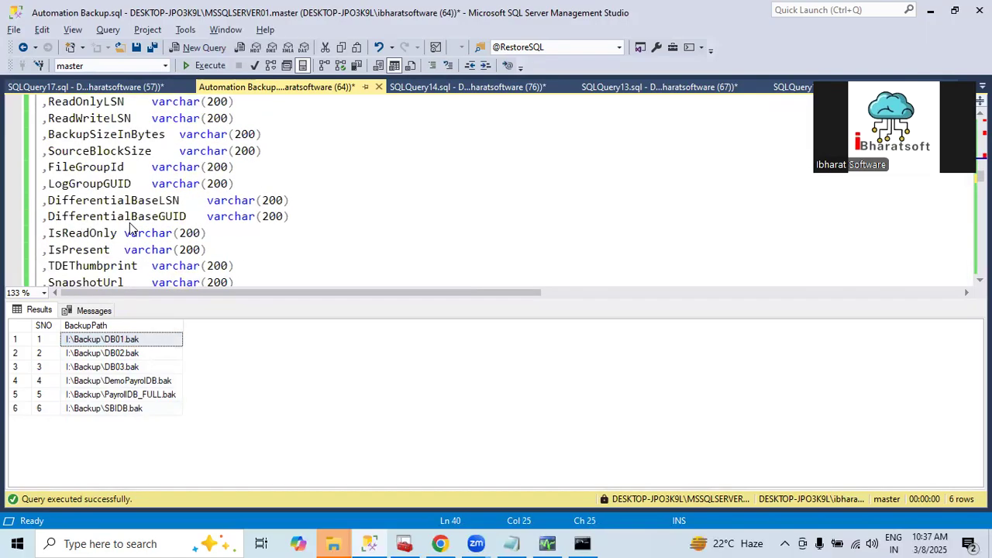
pyautogui.scroll(-4, 130, 229)
pyautogui.moveTo(222, 153); pyautogui.dragTo(443, 154)
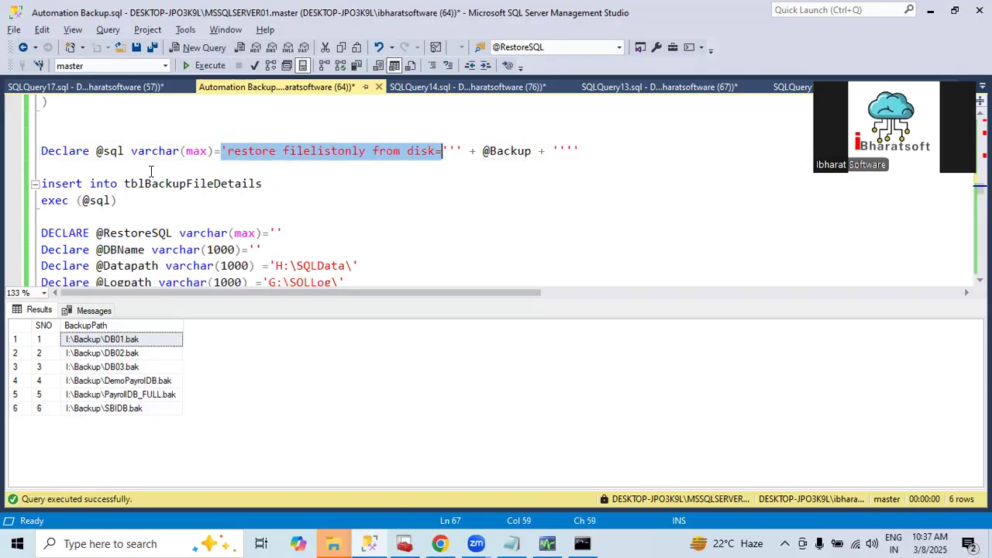
pyautogui.scroll(-1, 291, 216)
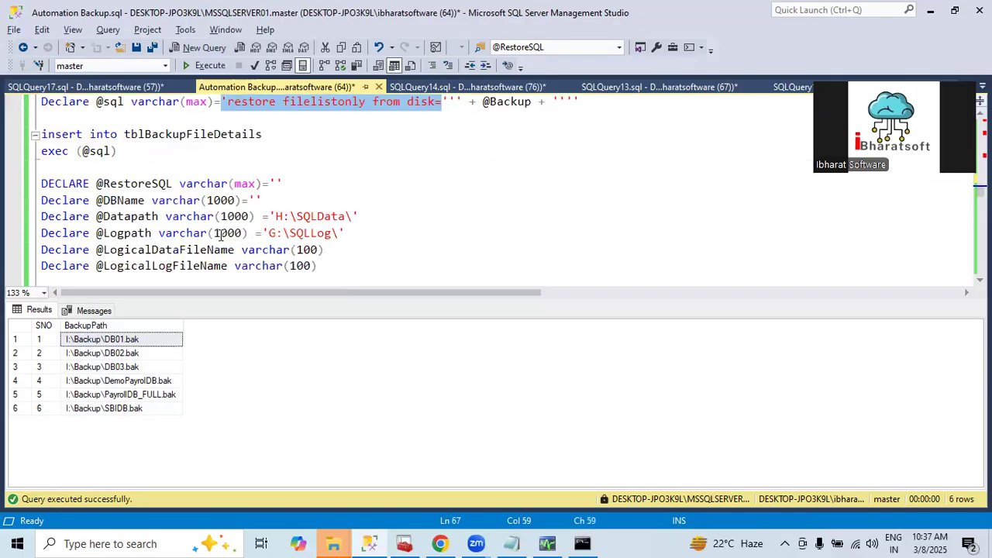
pyautogui.moveTo(276, 216); pyautogui.dragTo(349, 232)
pyautogui.scroll(-2, 255, 213)
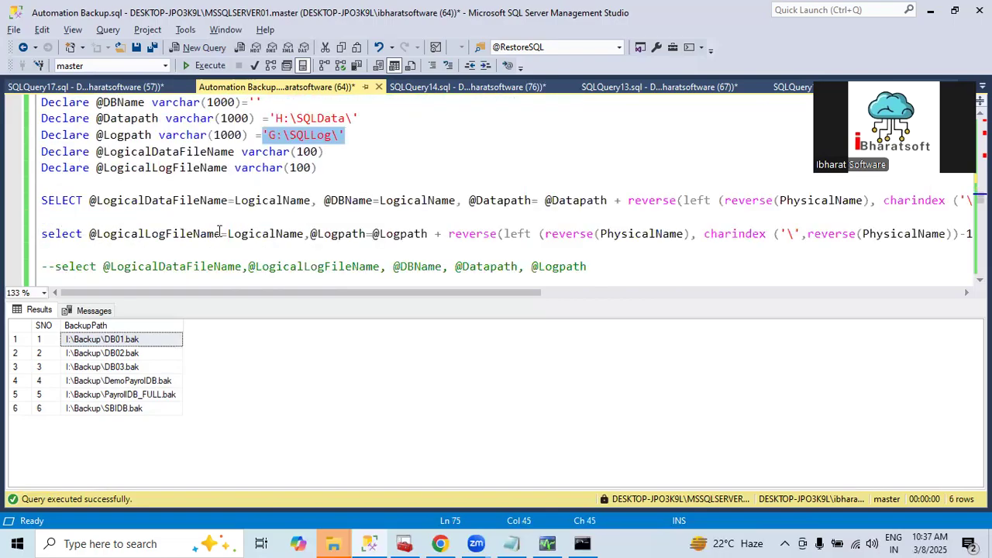
pyautogui.doubleClick(277, 201)
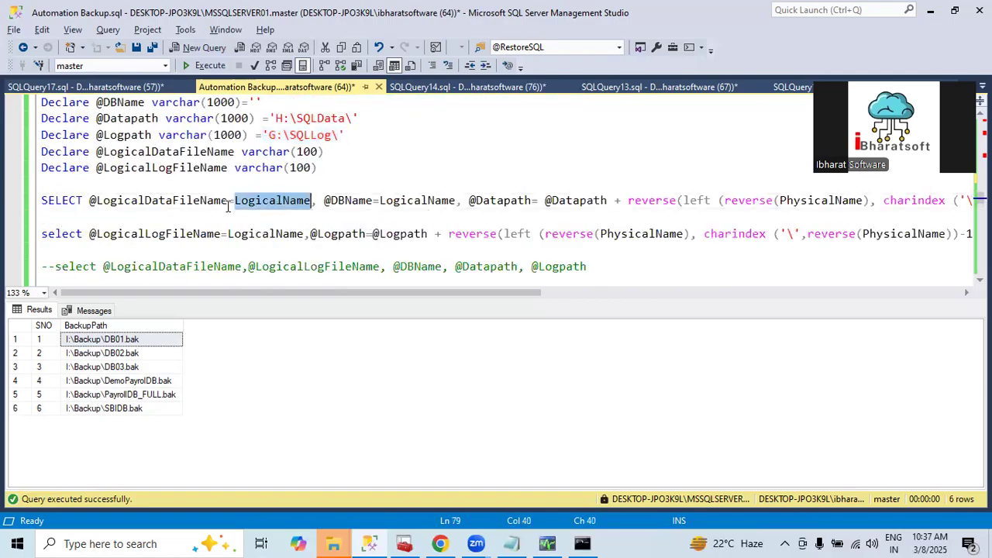
pyautogui.tripleClick(160, 203)
pyautogui.doubleClick(408, 203)
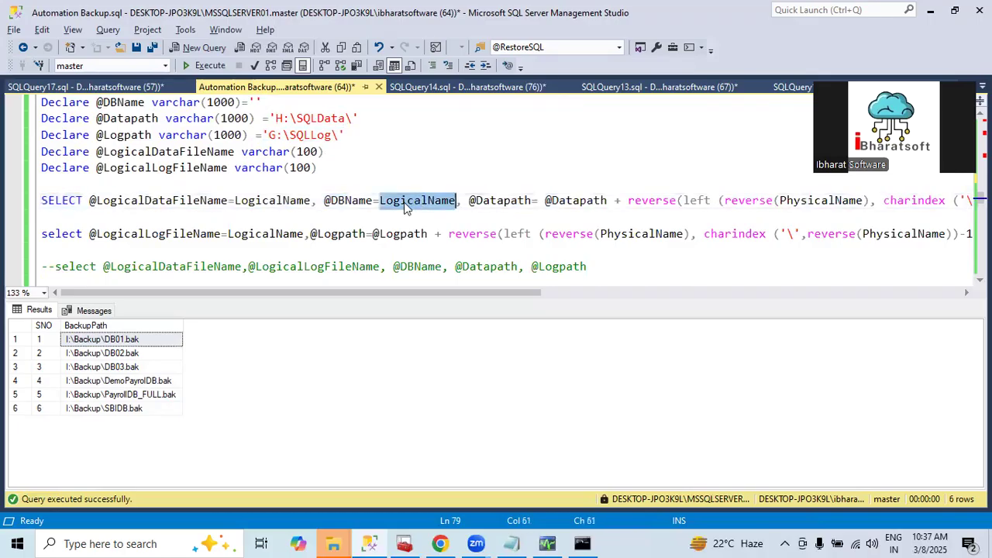
pyautogui.doubleClick(342, 203)
pyautogui.click(555, 200)
pyautogui.doubleClick(560, 200)
pyautogui.doubleClick(500, 200)
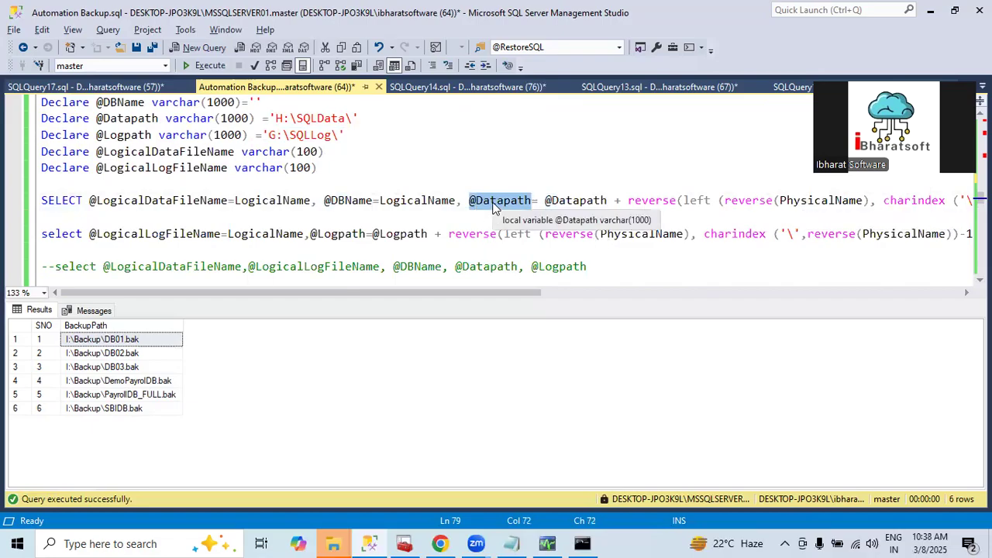
# Examine the where conditions that end the data-file and log-file select statements
pyautogui.moveTo(499, 291); pyautogui.dragTo(806, 264)
pyautogui.moveTo(581, 200); pyautogui.dragTo(656, 199)
pyautogui.moveTo(574, 291); pyautogui.dragTo(475, 296)
pyautogui.moveTo(610, 234); pyautogui.dragTo(512, 233)
pyautogui.moveTo(482, 291); pyautogui.dragTo(44, 293)
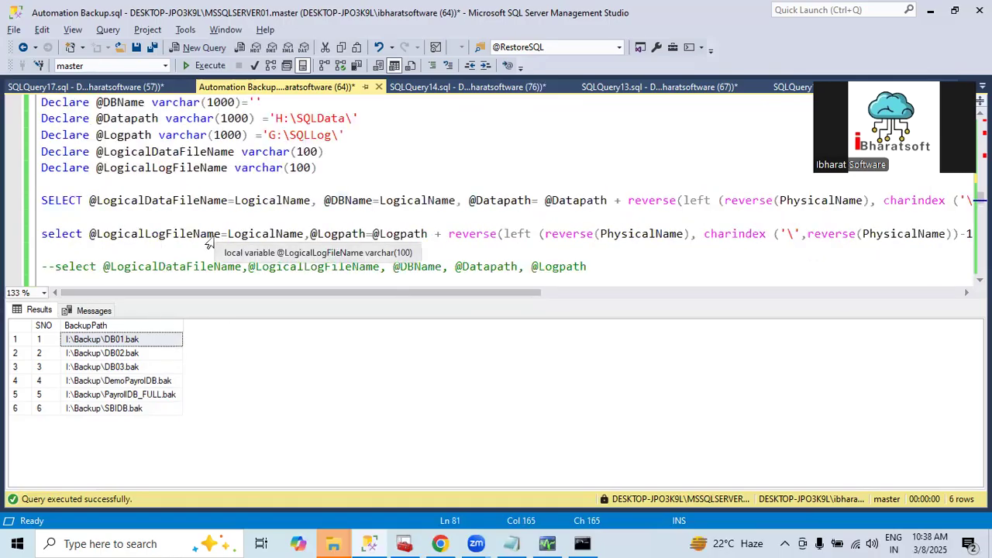
# Add select * from tblBackupFileDetails below the log-file select statement and run only that line
pyautogui.scroll(3, 264, 203)
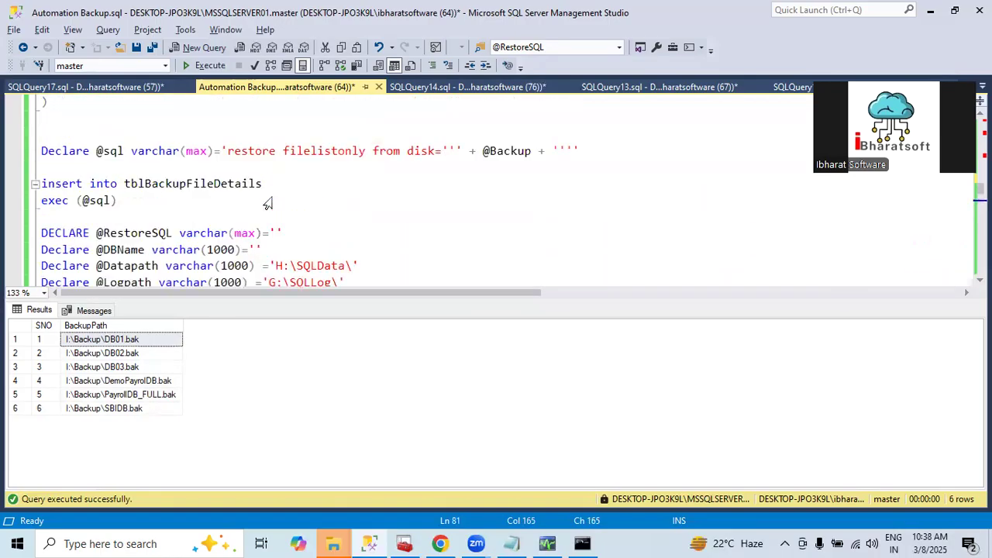
pyautogui.moveTo(267, 197); pyautogui.dragTo(124, 192)
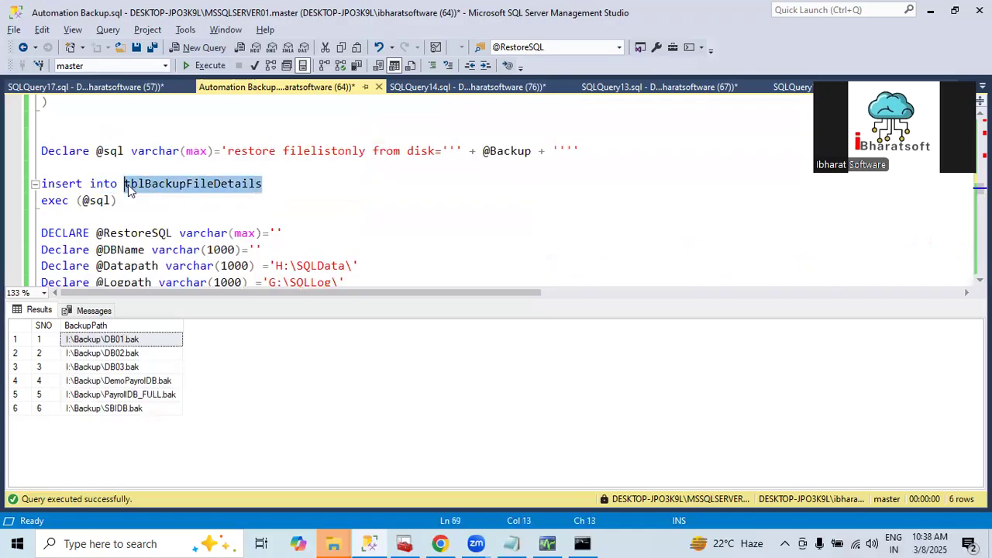
pyautogui.scroll(-2, 152, 221)
pyautogui.scroll(-1, 152, 221)
pyautogui.click(160, 247)
pyautogui.press('Return')
pyautogui.write('select * from tblBackupFileDetails')
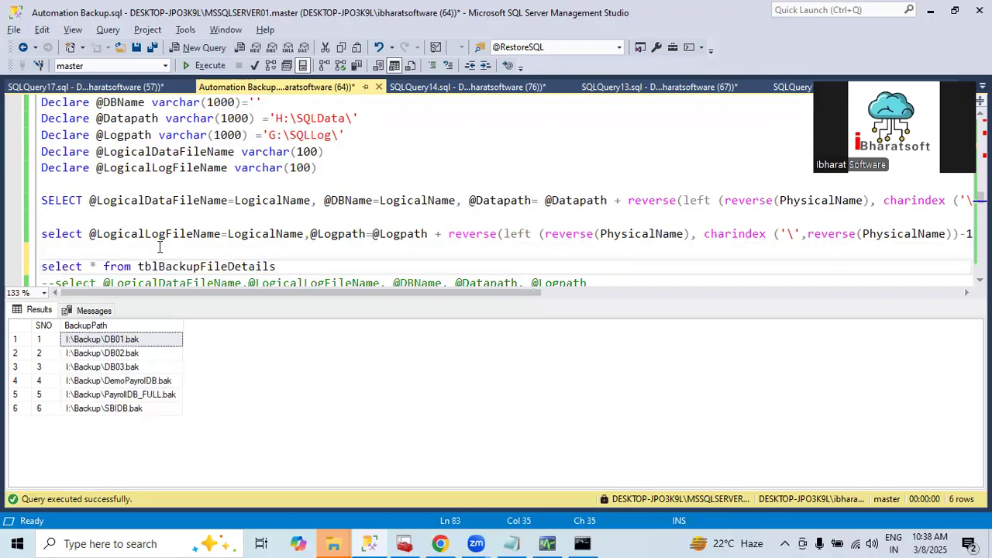
pyautogui.hotkey('shift', 'Home')
pyautogui.press('F5')
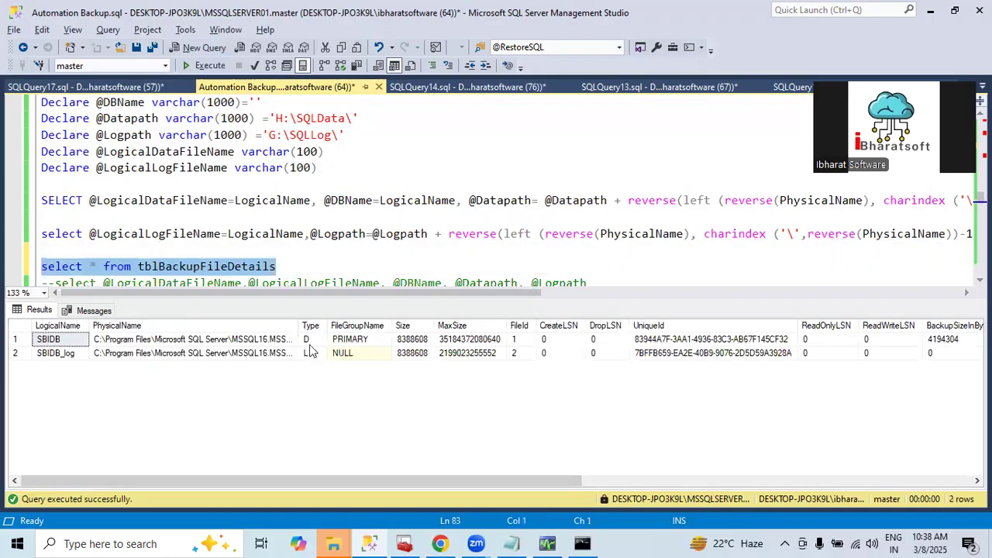
pyautogui.click(310, 342)
pyautogui.click(148, 342)
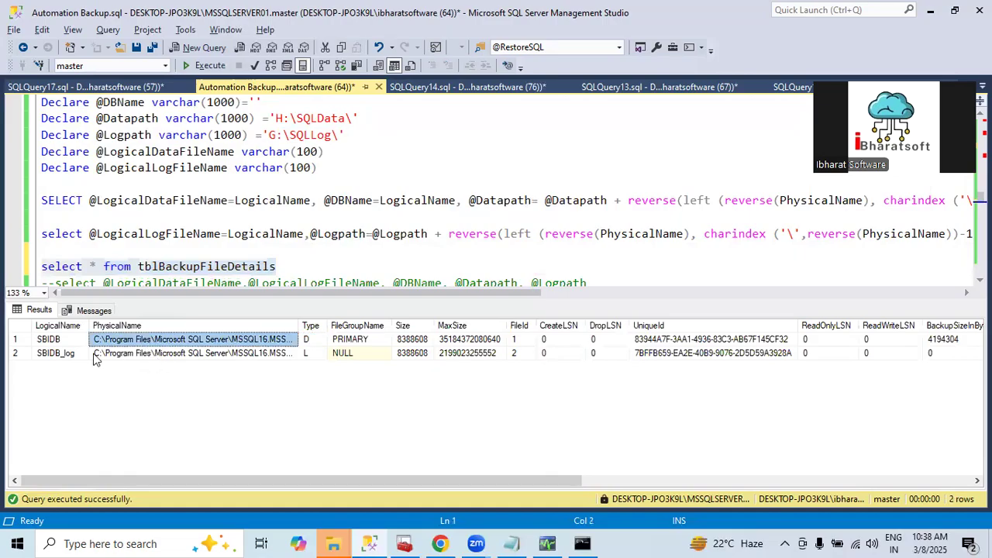
pyautogui.click(59, 354)
pyautogui.click(204, 354)
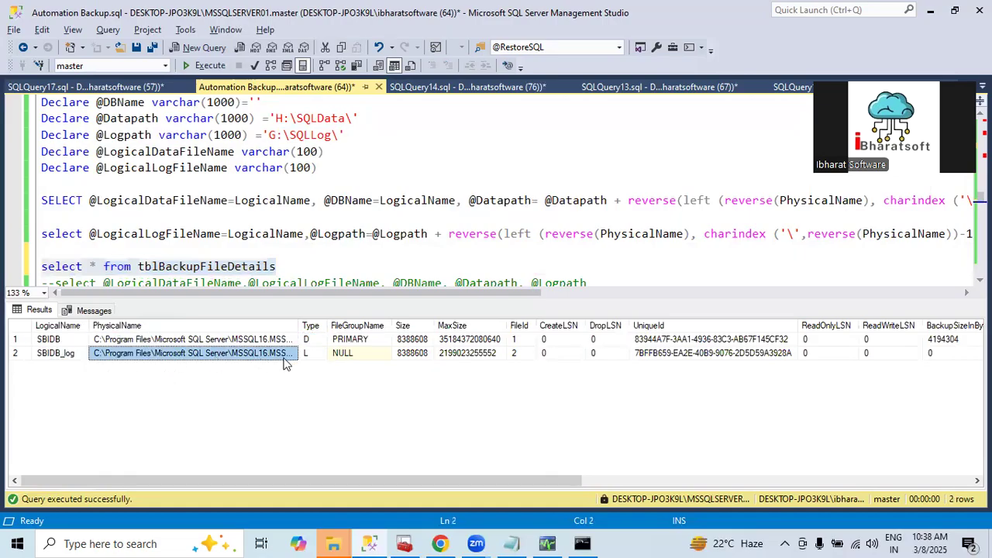
pyautogui.click(45, 342)
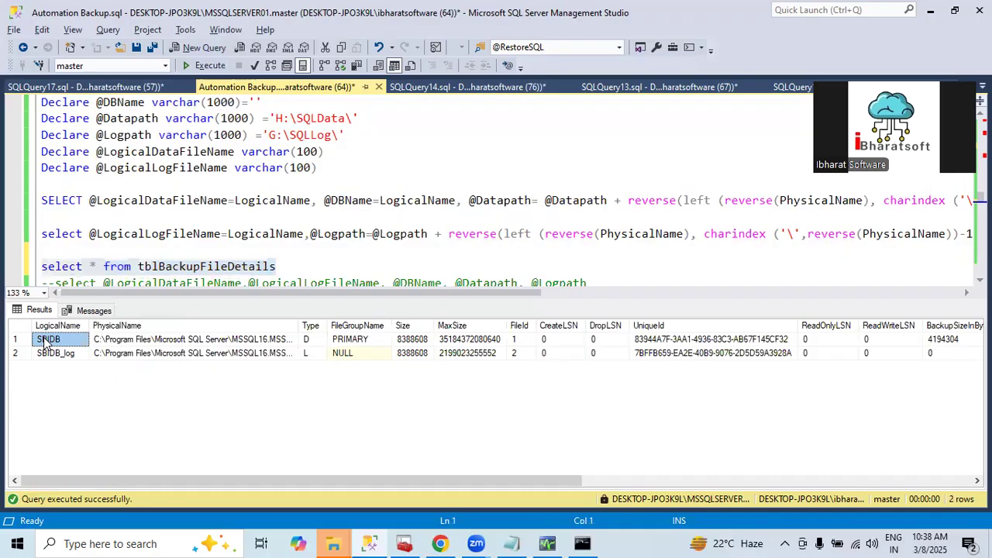
pyautogui.click(163, 209)
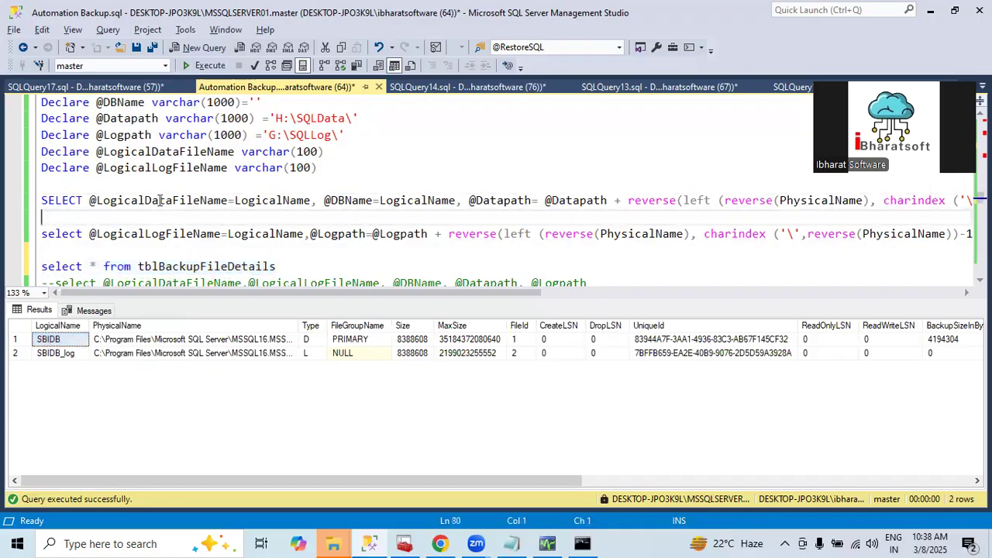
pyautogui.click(66, 354)
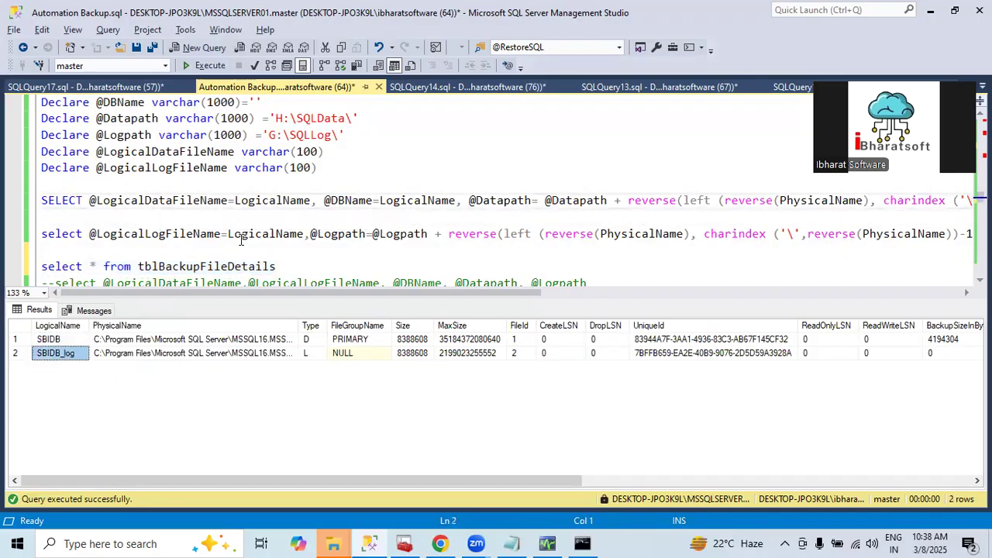
pyautogui.click(117, 234)
# Check the Type='D' and Type='L' filters against the rows returned from tblBackupFileDetails
pyautogui.moveTo(291, 293); pyautogui.dragTo(709, 293)
pyautogui.moveTo(574, 201); pyautogui.dragTo(657, 203)
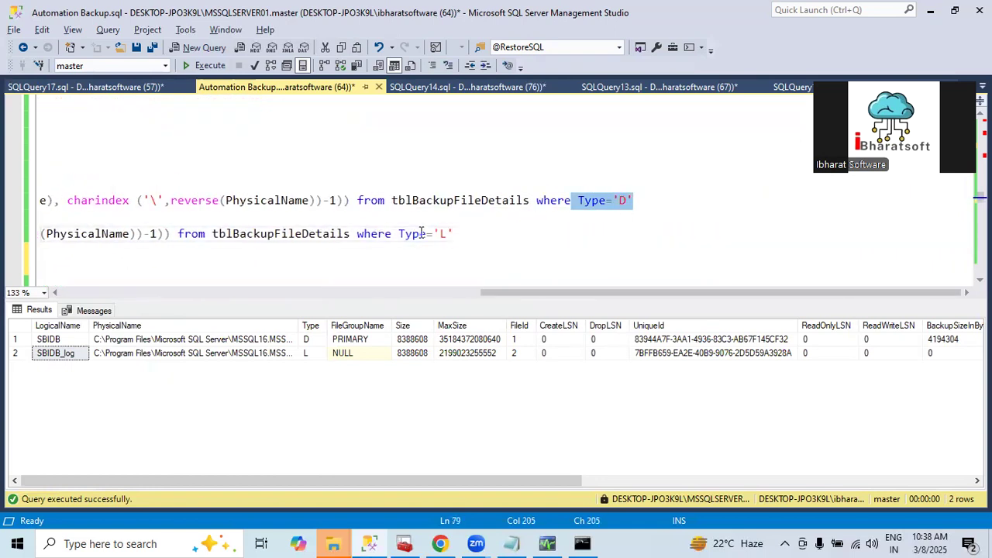
pyautogui.moveTo(386, 234); pyautogui.dragTo(507, 238)
pyautogui.moveTo(472, 293); pyautogui.dragTo(96, 250)
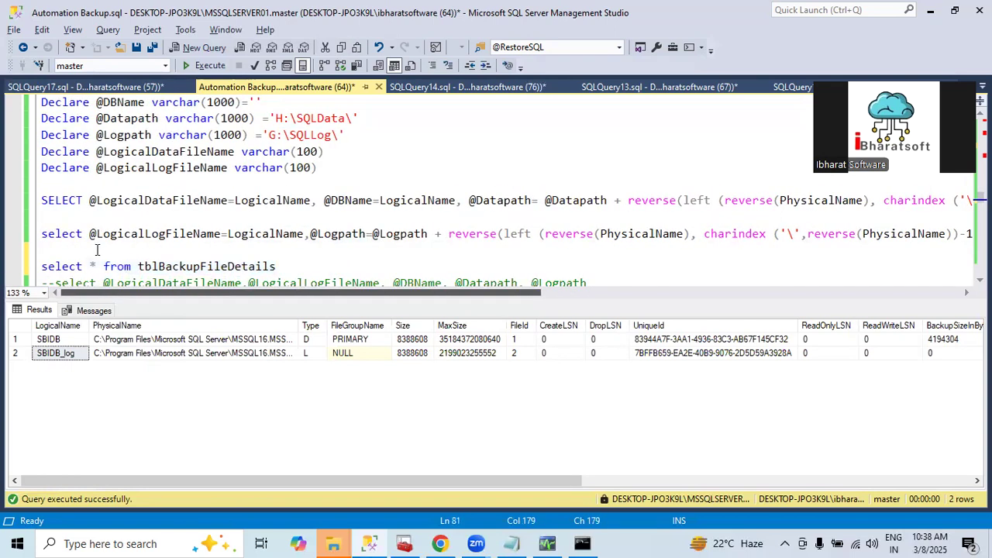
pyautogui.scroll(-2, 153, 240)
pyautogui.scroll(1, 171, 153)
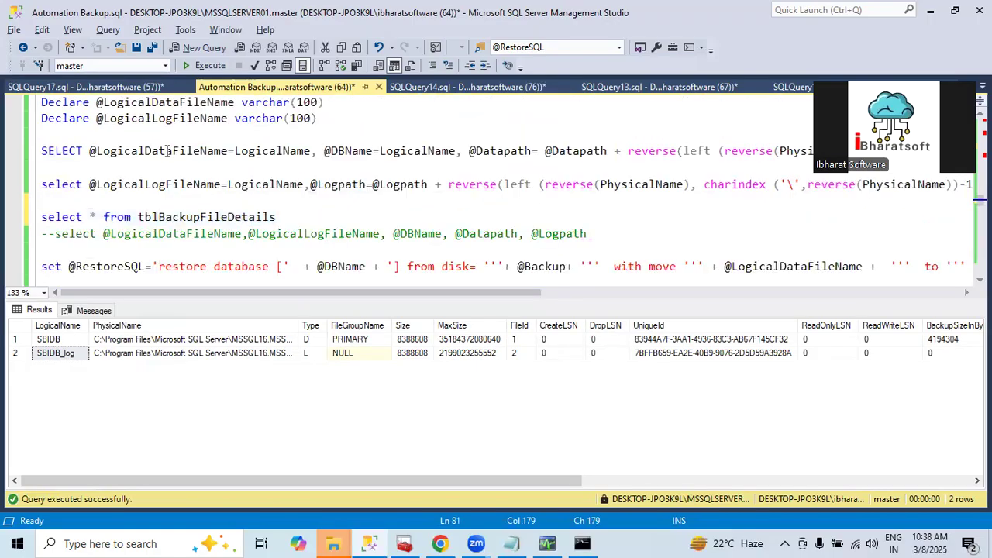
pyautogui.doubleClick(164, 154)
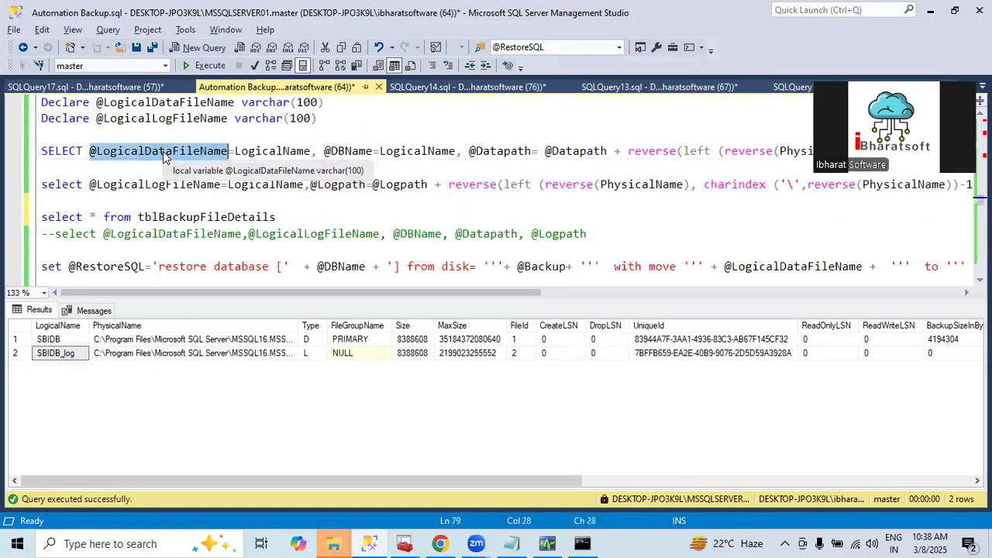
pyautogui.click(351, 151)
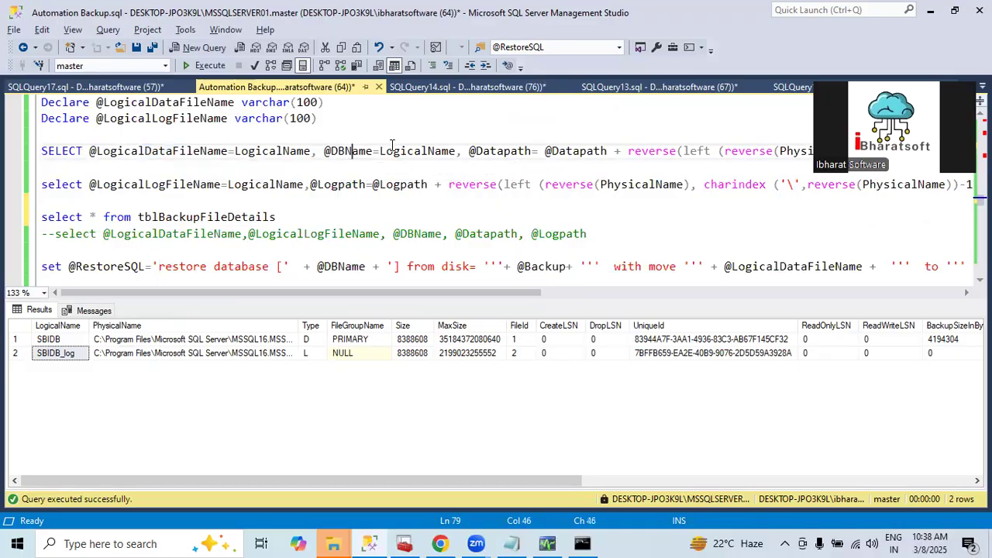
pyautogui.doubleClick(491, 150)
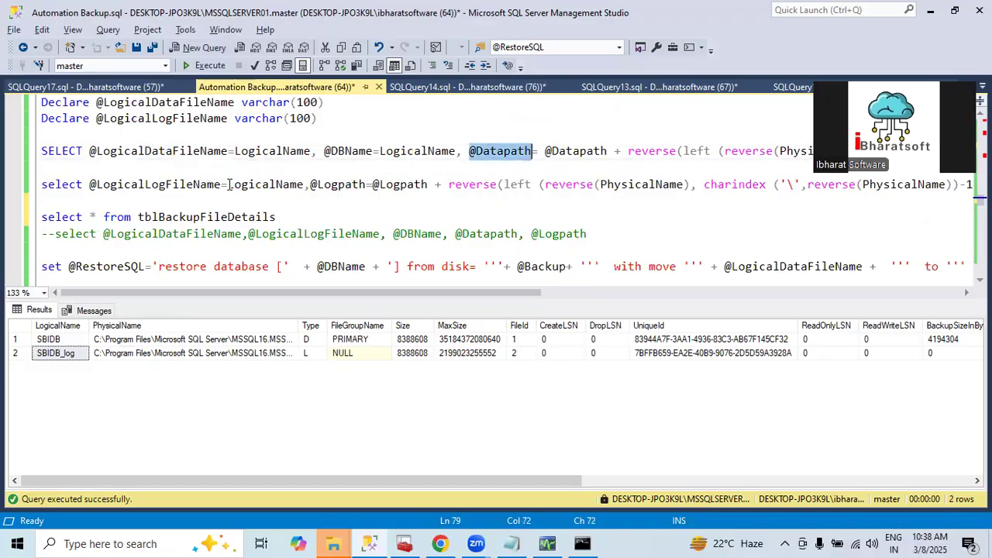
pyautogui.doubleClick(393, 184)
pyautogui.scroll(-3, 333, 209)
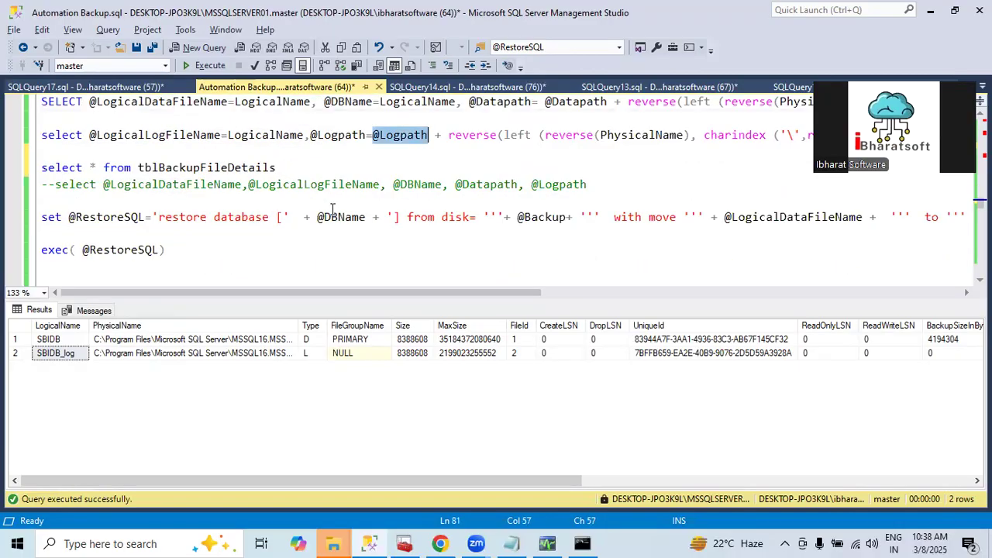
pyautogui.scroll(2, 222, 191)
pyautogui.moveTo(159, 218); pyautogui.dragTo(277, 231)
pyautogui.scroll(2, 250, 217)
pyautogui.scroll(-1, 282, 207)
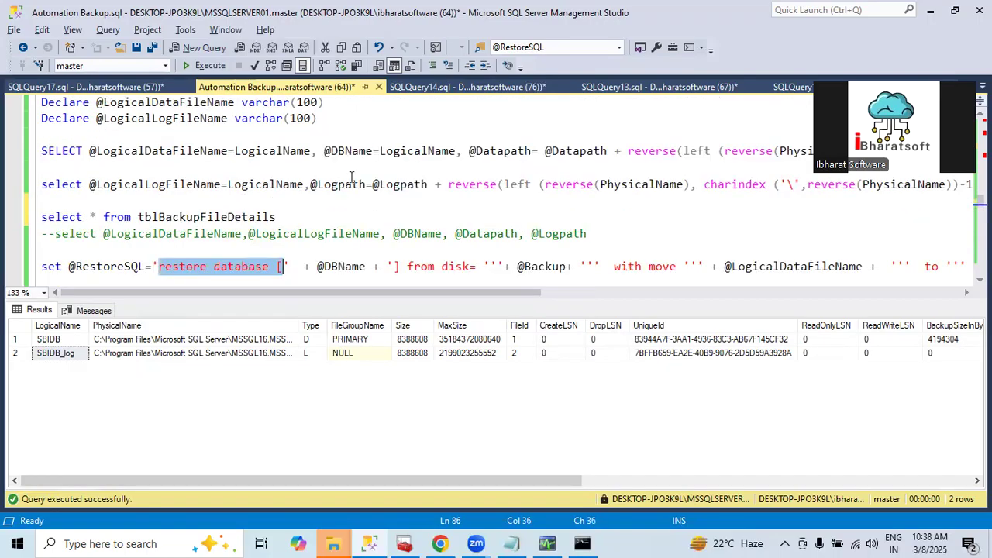
pyautogui.click(346, 152)
pyautogui.doubleClick(347, 152)
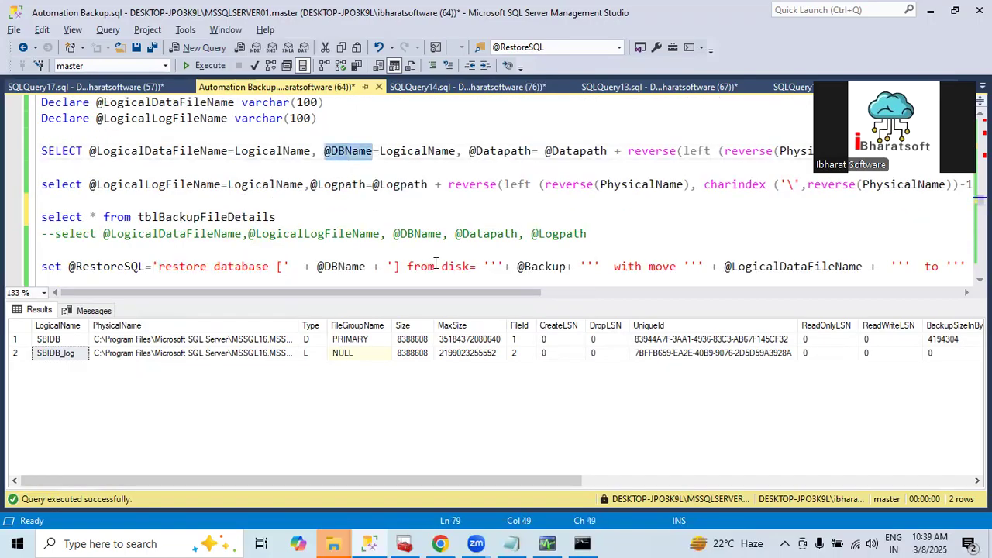
pyautogui.doubleClick(342, 266)
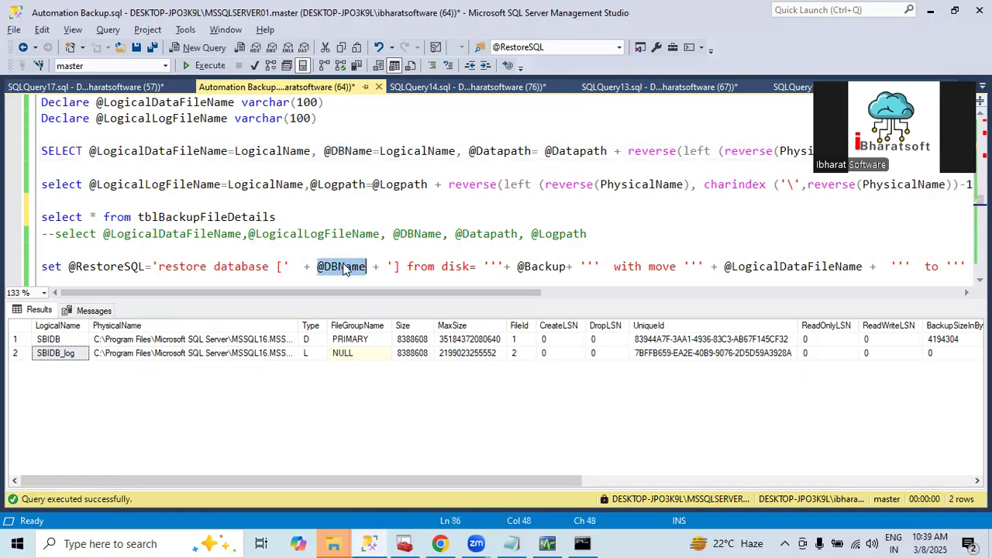
pyautogui.doubleClick(535, 267)
pyautogui.scroll(3, 270, 172)
pyautogui.scroll(3, 270, 172)
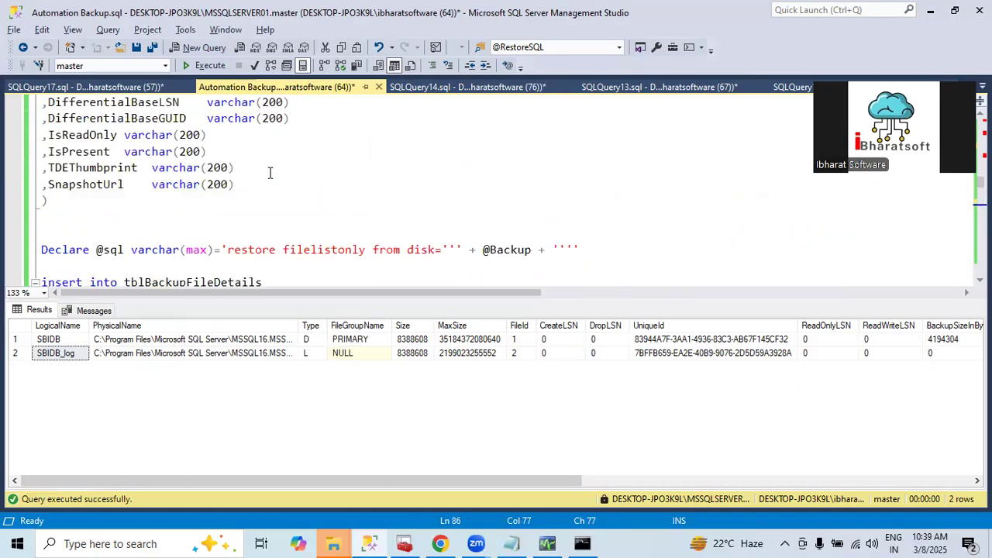
pyautogui.scroll(-2, 294, 174)
pyautogui.scroll(12, 233, 174)
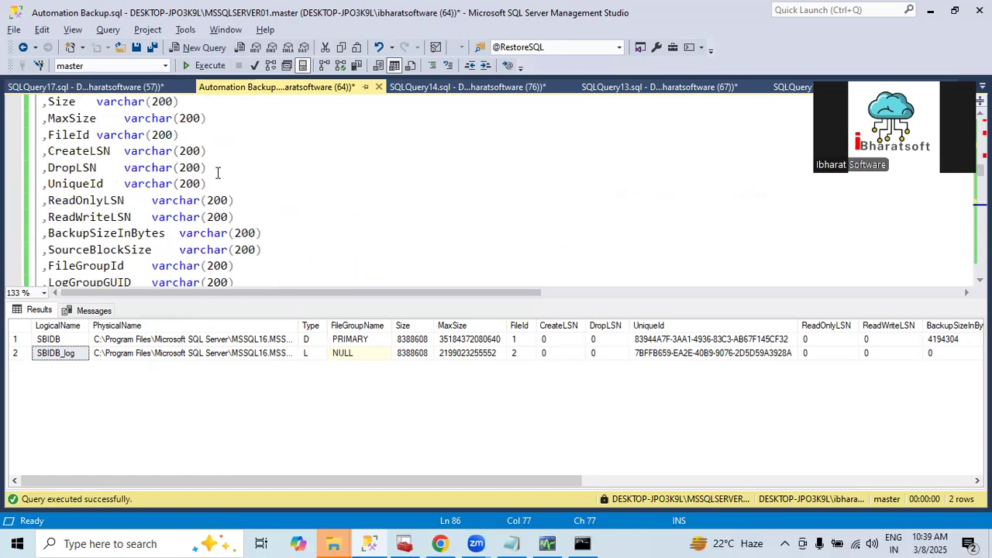
pyautogui.moveTo(264, 151); pyautogui.dragTo(456, 151)
pyautogui.scroll(-12, 367, 219)
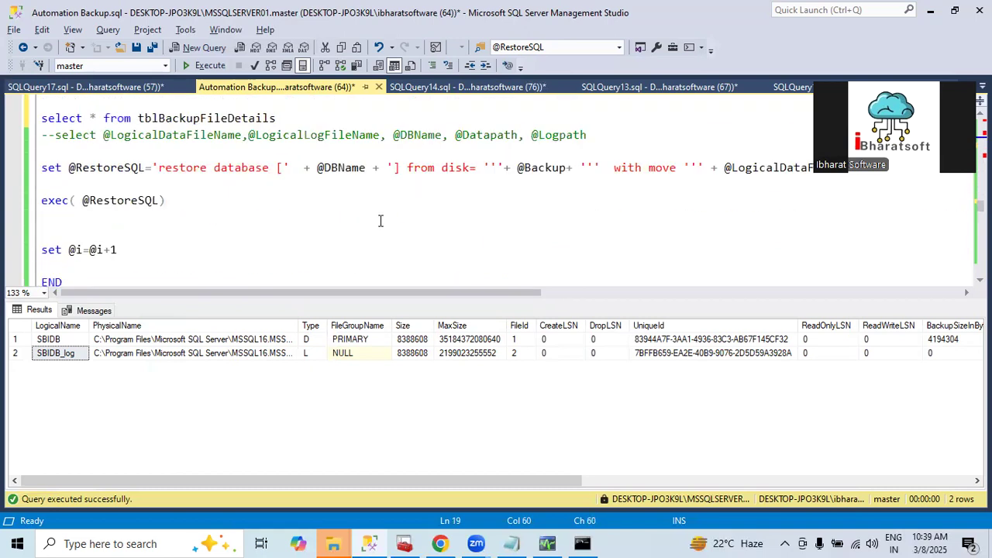
pyautogui.doubleClick(527, 168)
pyautogui.moveTo(465, 292); pyautogui.dragTo(688, 272)
pyautogui.doubleClick(432, 167)
pyautogui.moveTo(474, 295); pyautogui.dragTo(571, 294)
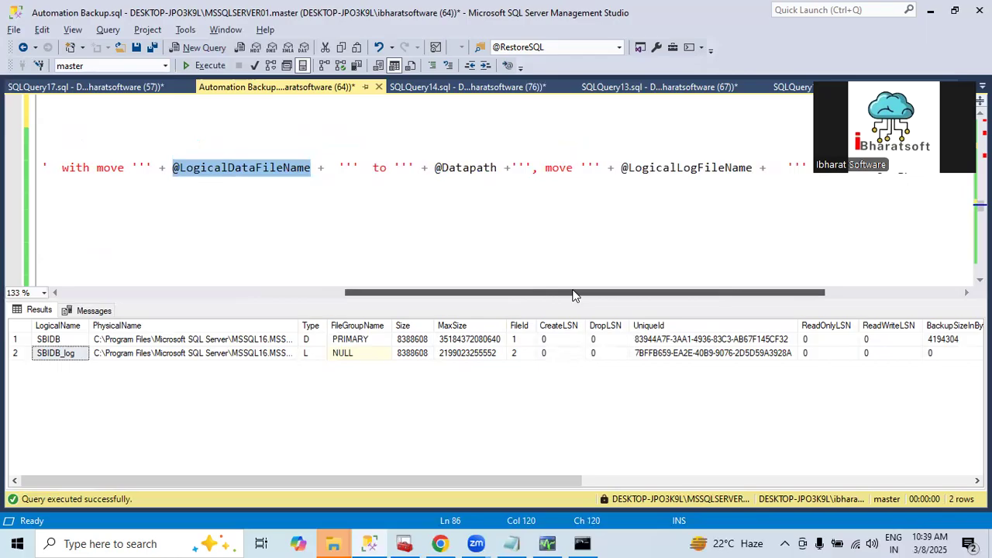
pyautogui.doubleClick(454, 170)
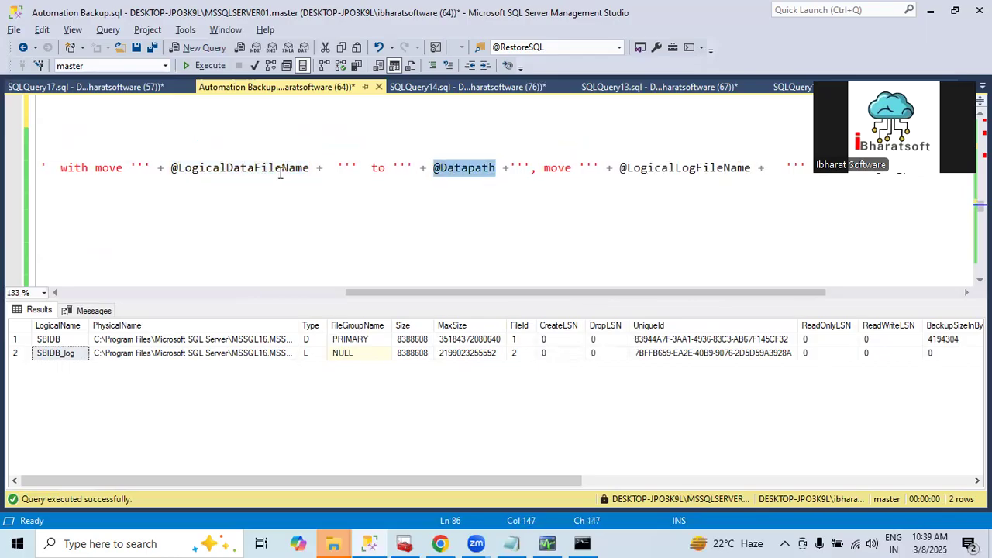
pyautogui.doubleClick(244, 169)
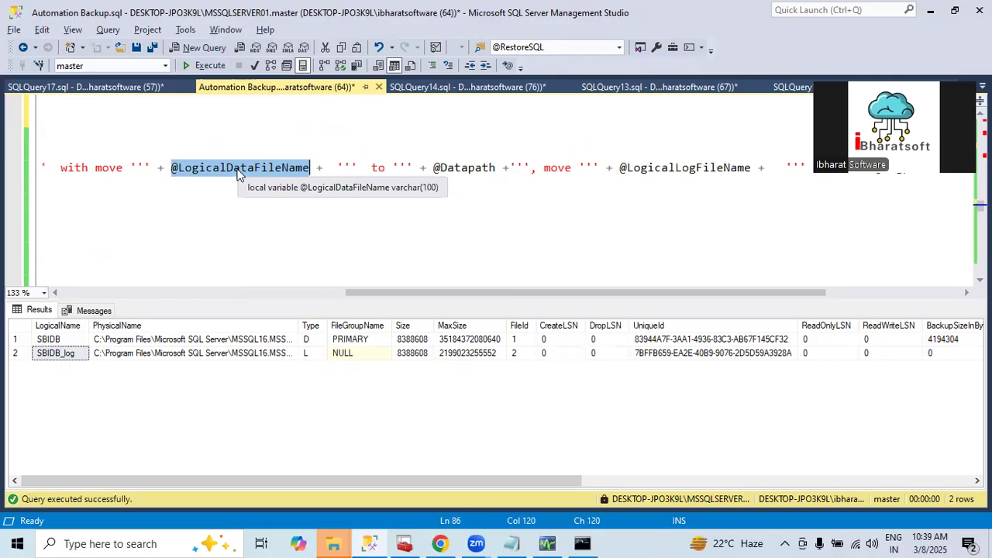
pyautogui.tripleClick(459, 169)
pyautogui.moveTo(467, 293); pyautogui.dragTo(747, 293)
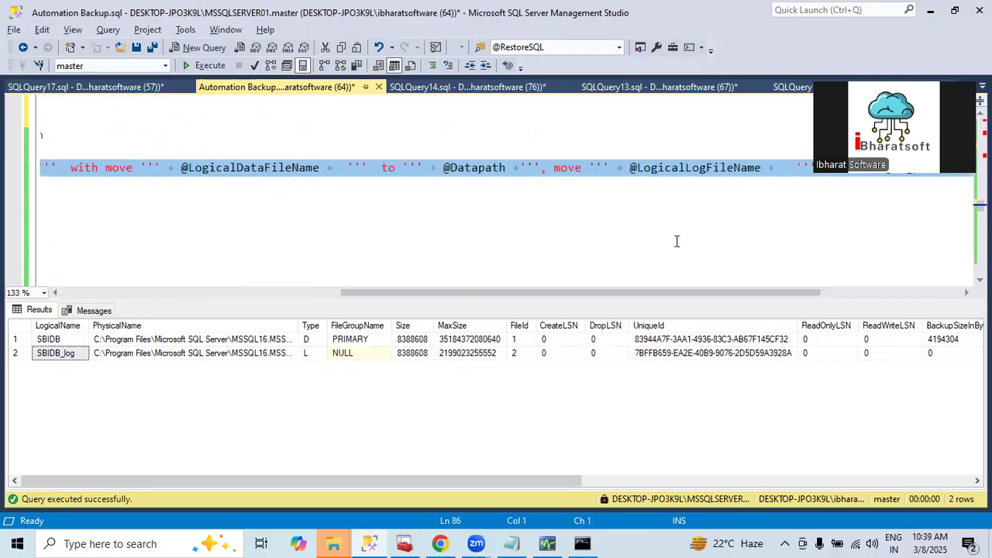
pyautogui.click(485, 169)
pyautogui.moveTo(578, 292); pyautogui.dragTo(738, 293)
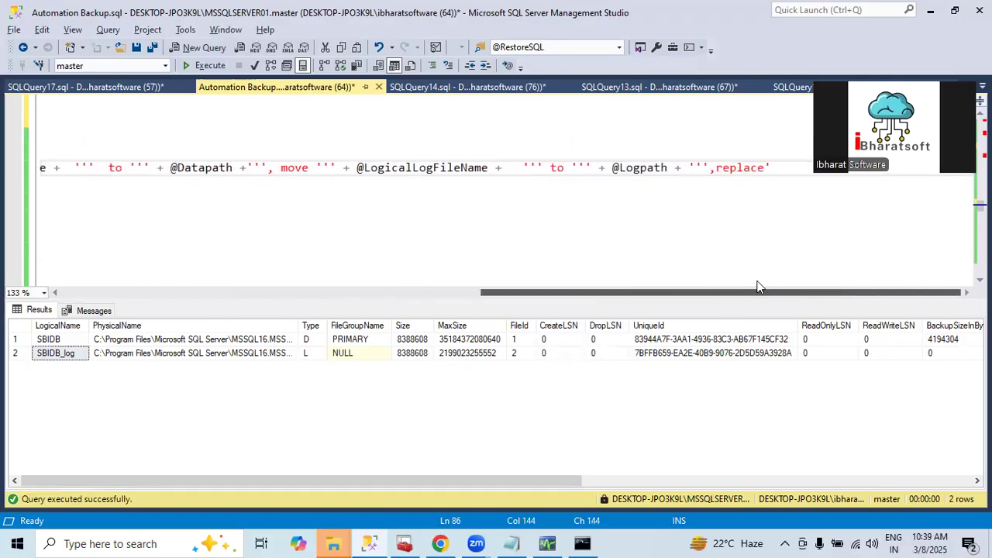
pyautogui.doubleClick(413, 169)
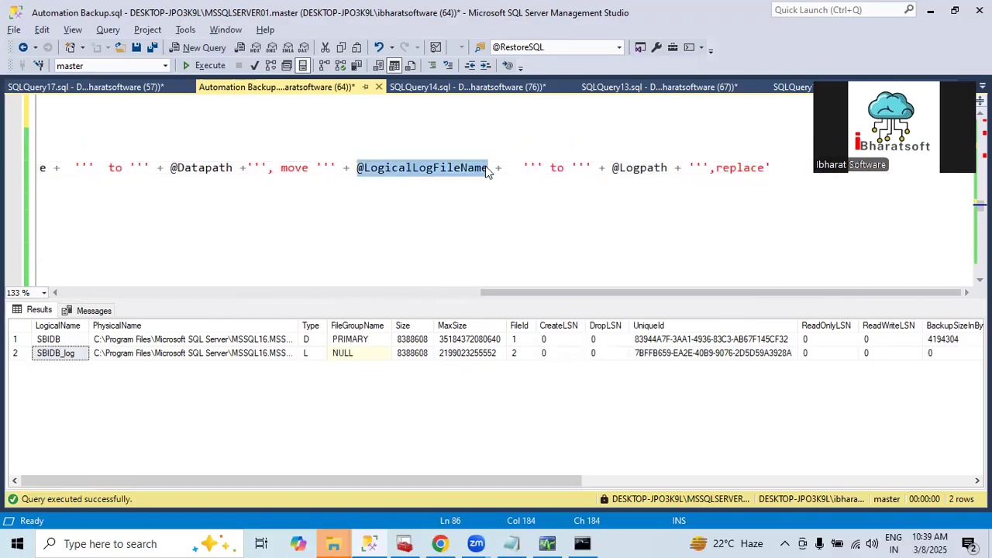
pyautogui.doubleClick(646, 169)
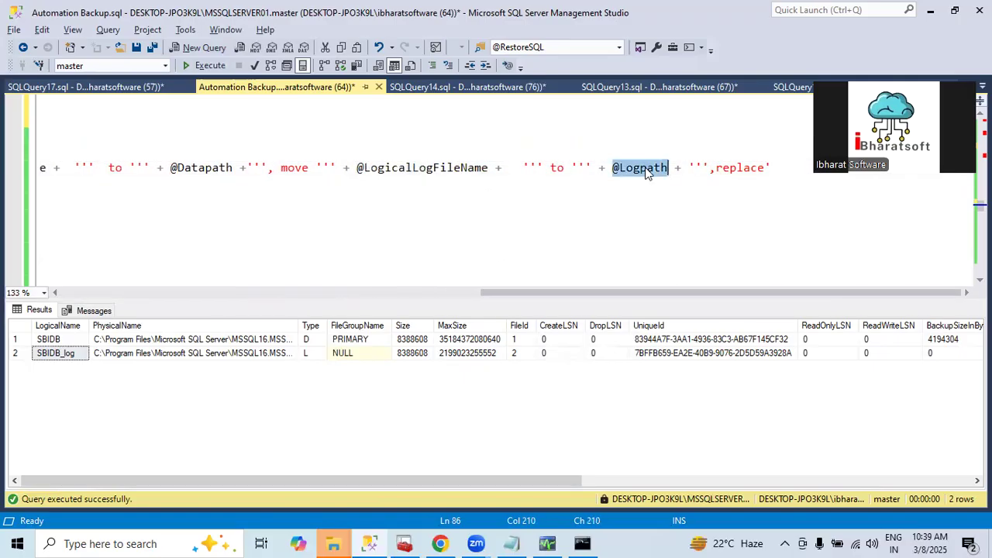
pyautogui.click(640, 277)
pyautogui.click(763, 165)
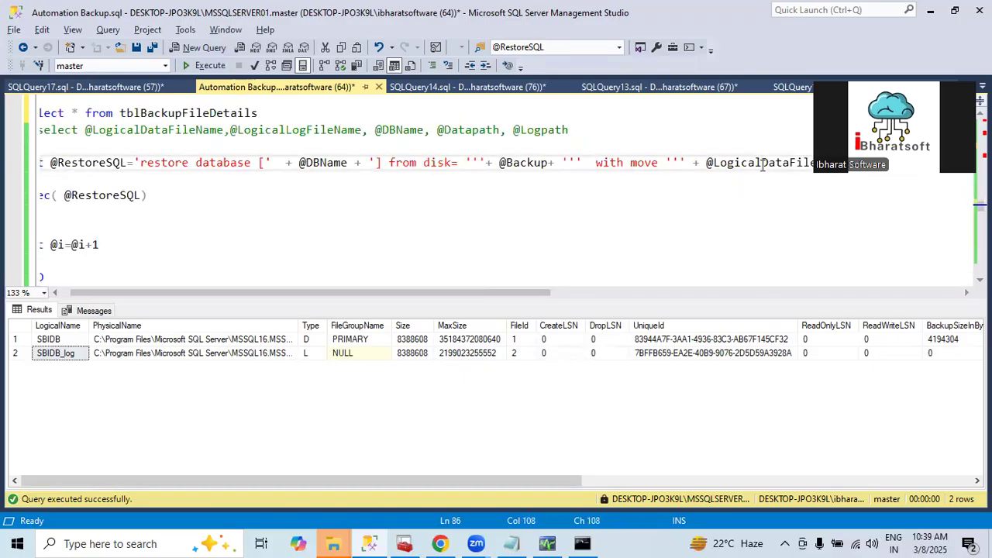
pyautogui.press('End')
pyautogui.press('Return')
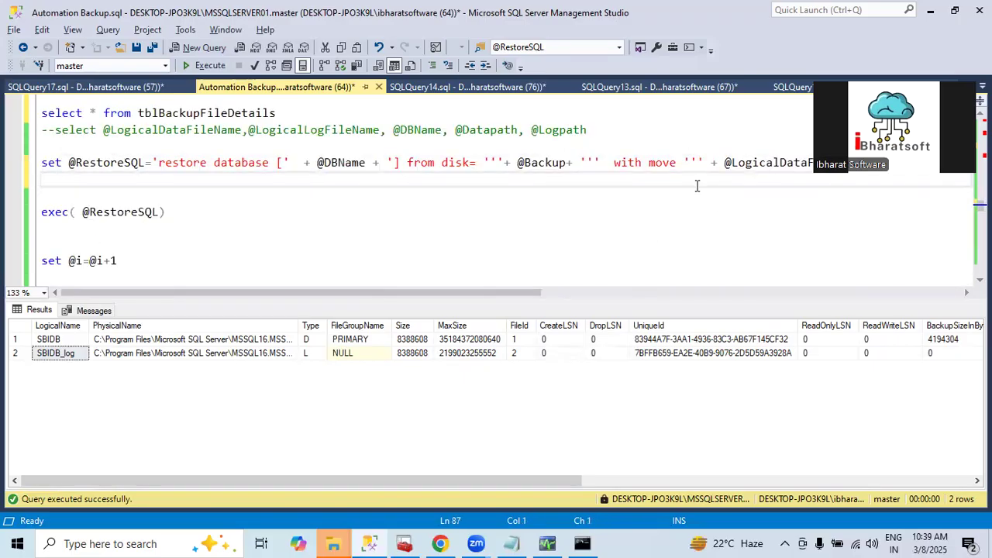
pyautogui.click(84, 212)
pyautogui.press('BackSpace')
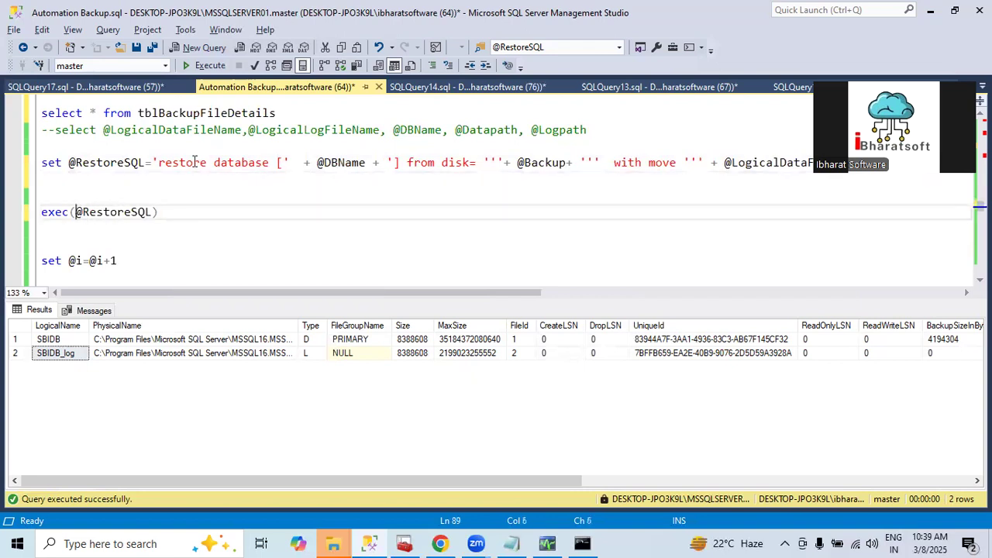
pyautogui.click(55, 214)
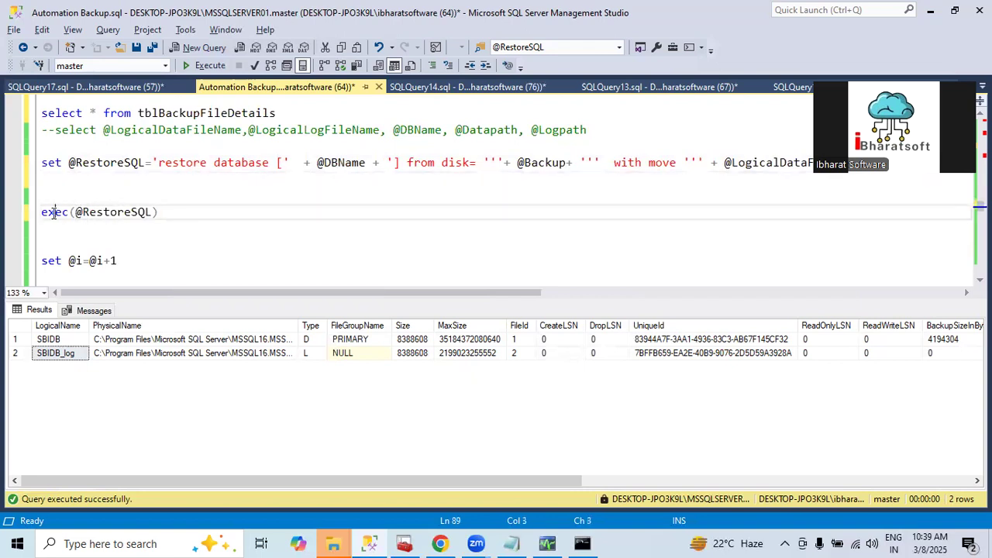
pyautogui.doubleClick(110, 215)
pyautogui.scroll(-2, 110, 217)
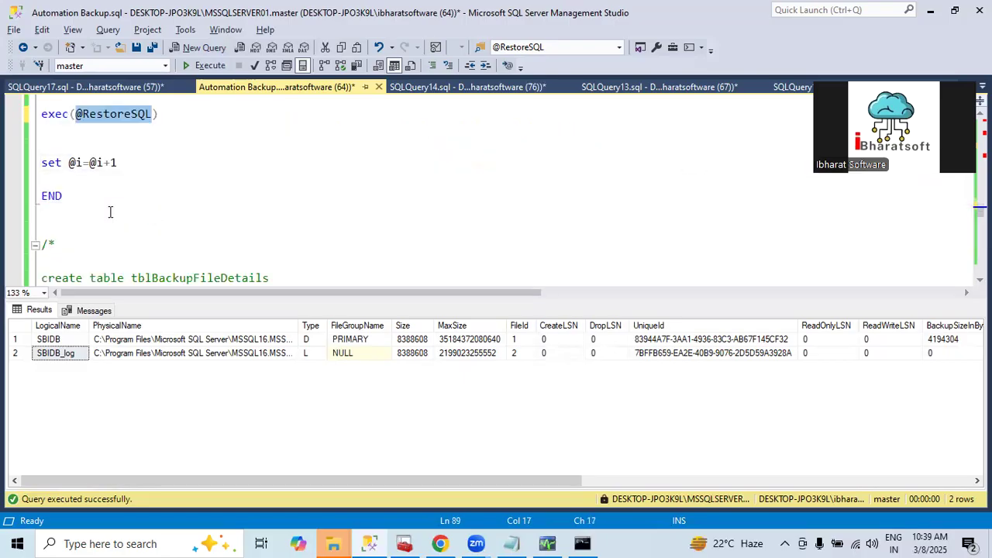
pyautogui.scroll(1, 131, 188)
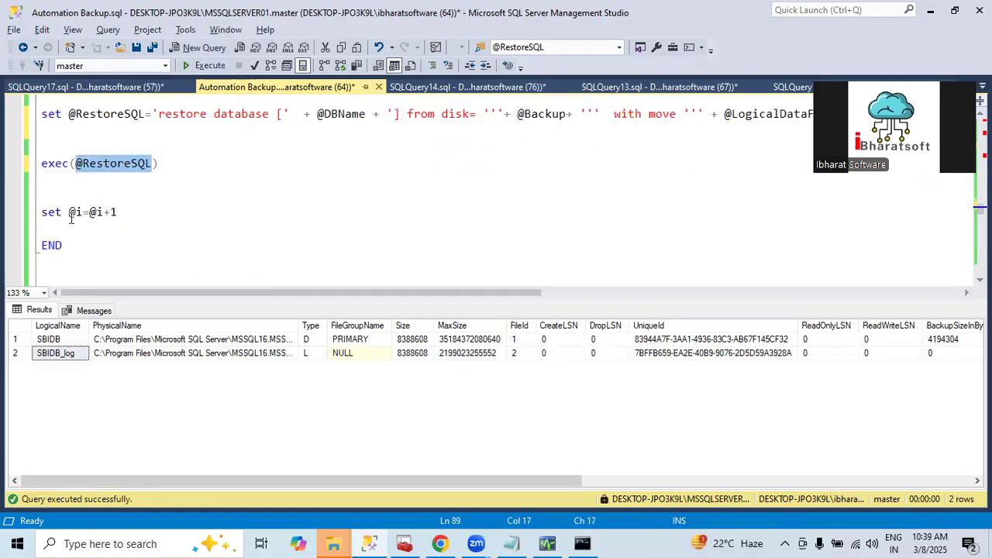
# Examine the set @i=@i+1 statement that advances the restore loop before its END
pyautogui.moveTo(124, 210); pyautogui.dragTo(42, 212)
pyautogui.scroll(15, 101, 200)
pyautogui.scroll(-12, 99, 200)
pyautogui.scroll(2, 100, 200)
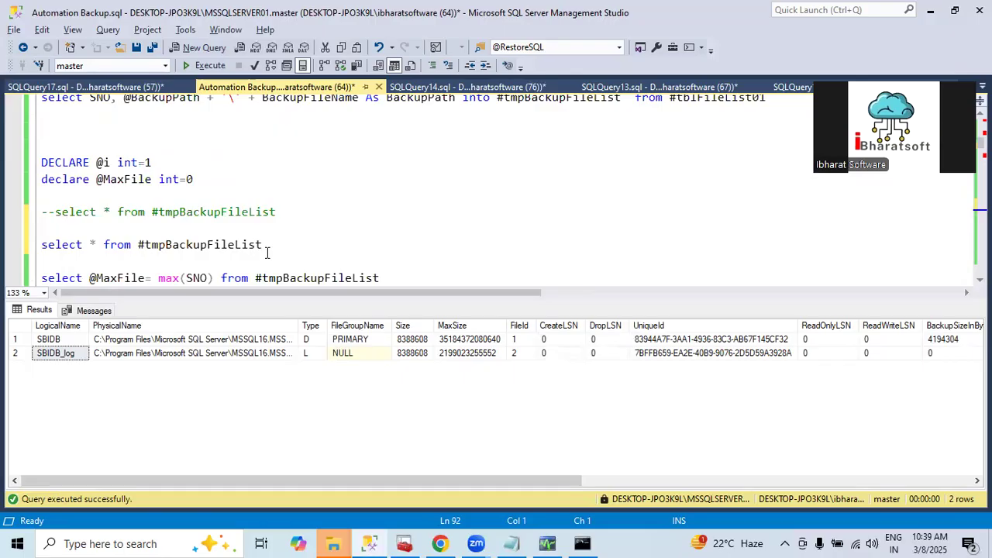
# Run only the select * from #tmpBackupFileList query and go through the returned backup paths row by row
pyautogui.moveTo(265, 247); pyautogui.dragTo(41, 245)
pyautogui.click(194, 66)
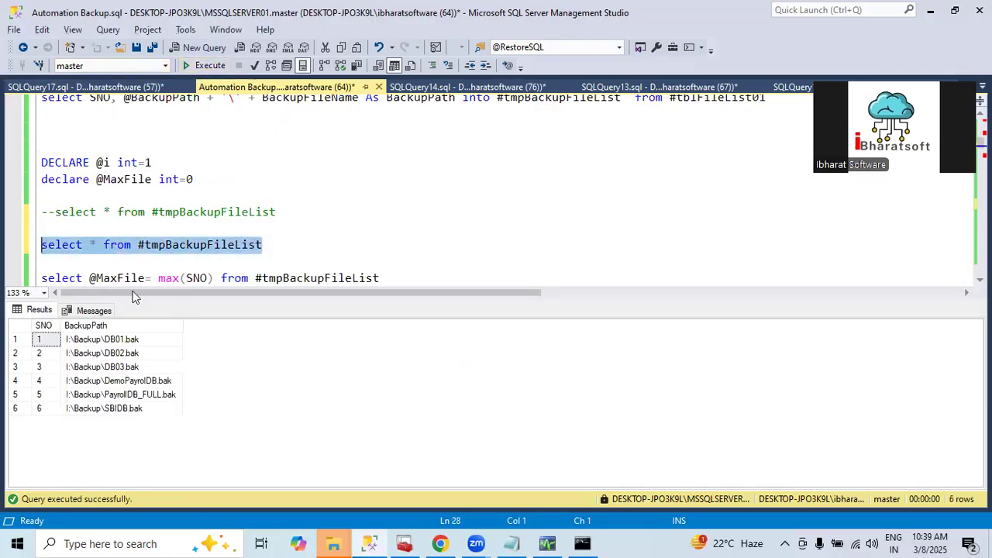
pyautogui.click(162, 354)
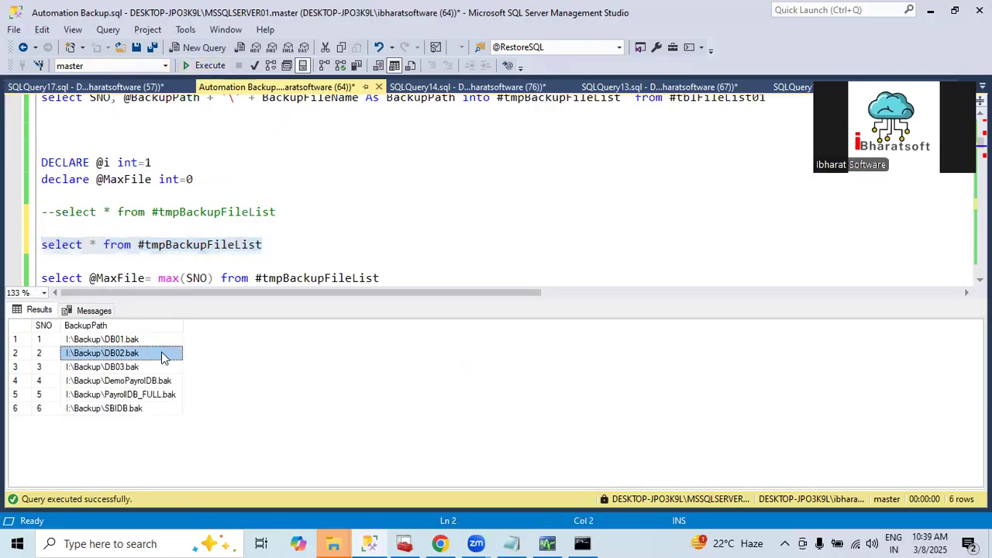
pyautogui.click(86, 369)
pyautogui.click(104, 382)
pyautogui.click(95, 399)
pyautogui.click(103, 405)
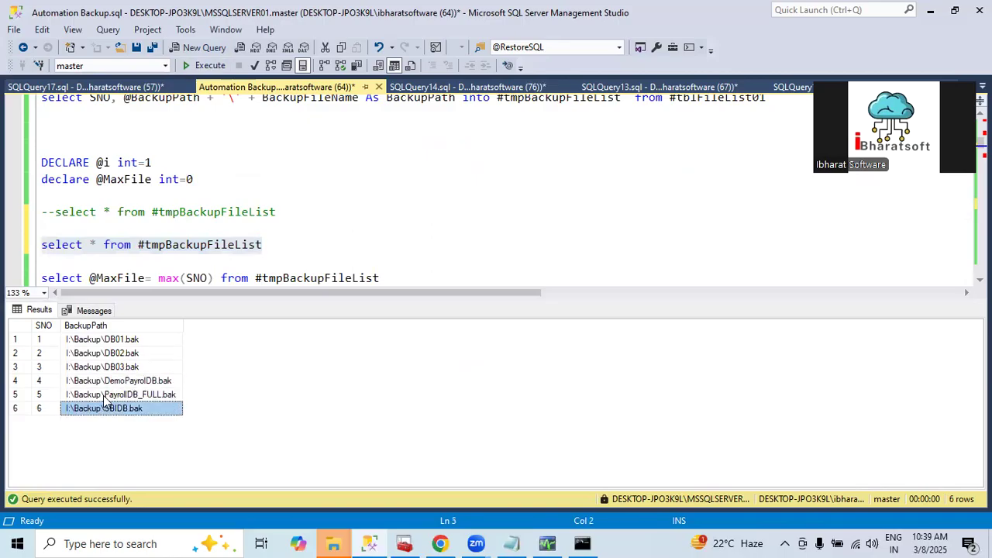
pyautogui.click(147, 224)
pyautogui.scroll(5, 147, 225)
pyautogui.scroll(-6, 147, 225)
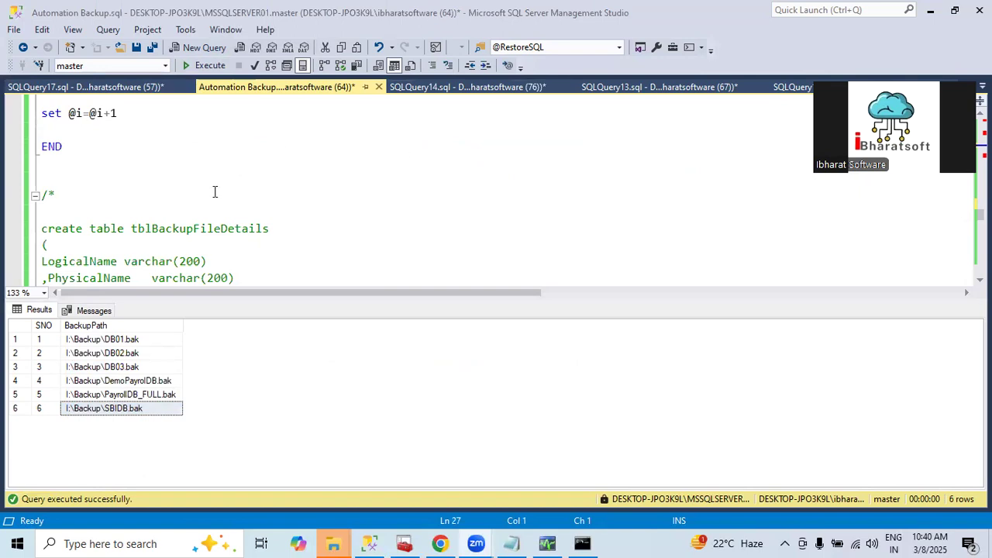
pyautogui.click(244, 218)
pyautogui.scroll(4, 244, 219)
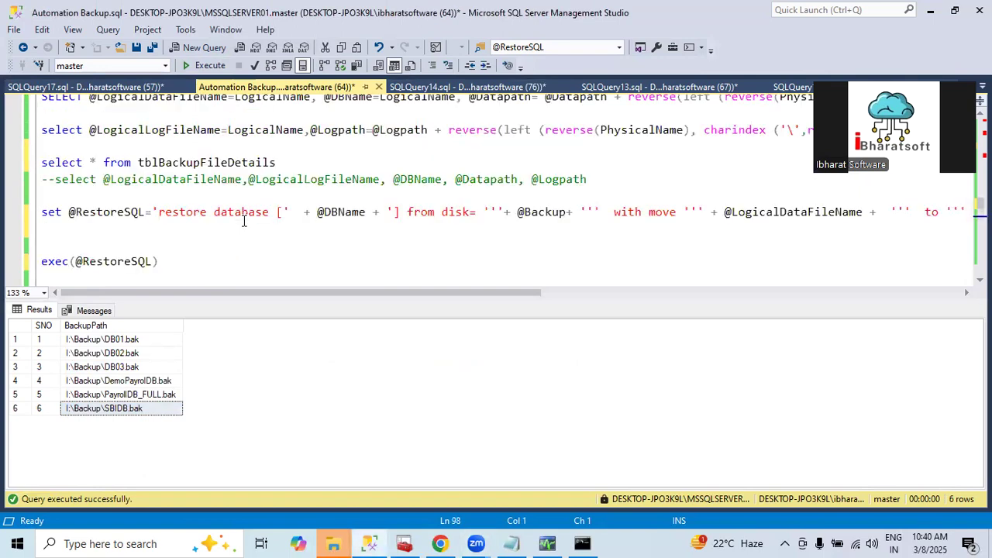
pyautogui.scroll(2, 286, 184)
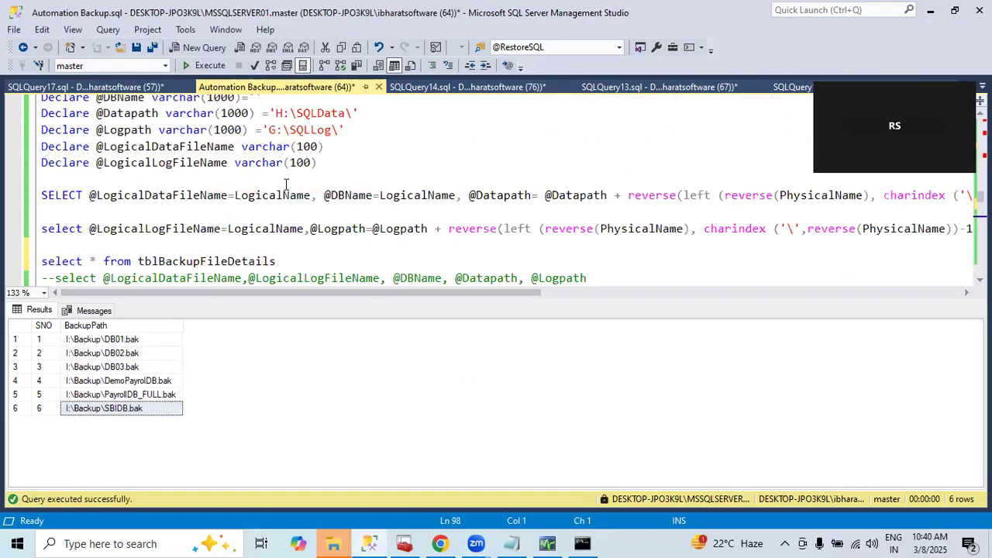
pyautogui.hotkey('ctrl', 'shift', 'End')
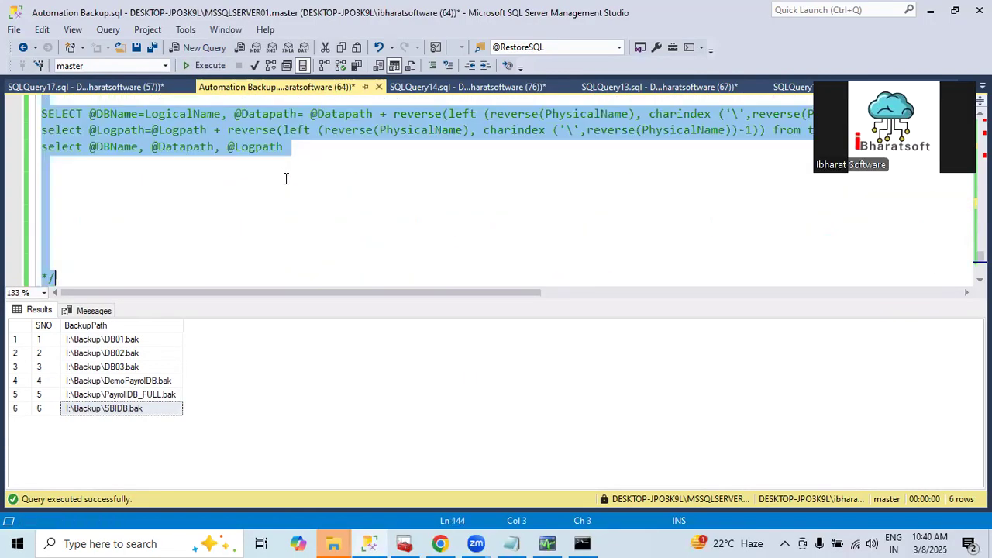
pyautogui.click(333, 544)
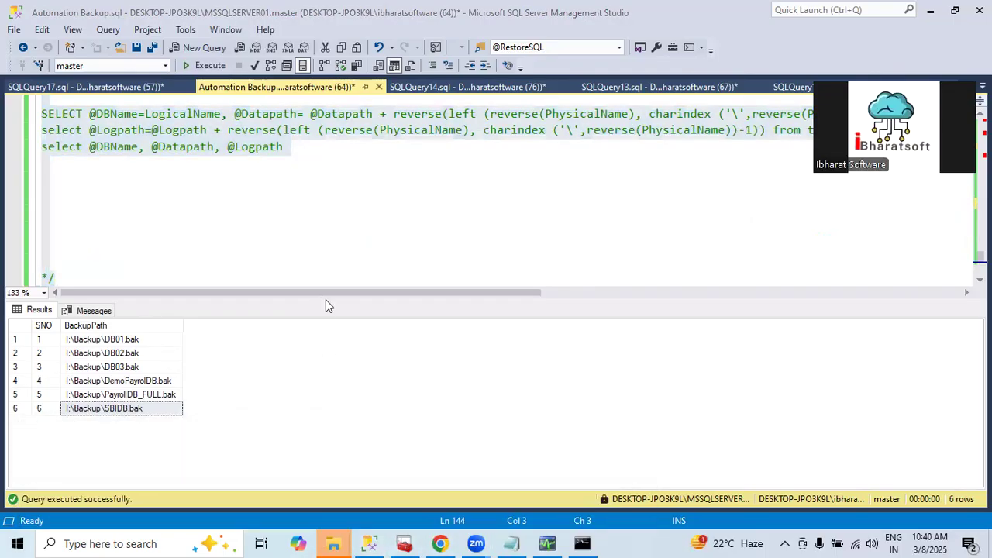
pyautogui.press('super')
pyautogui.write('n')
pyautogui.press('BackSpace')
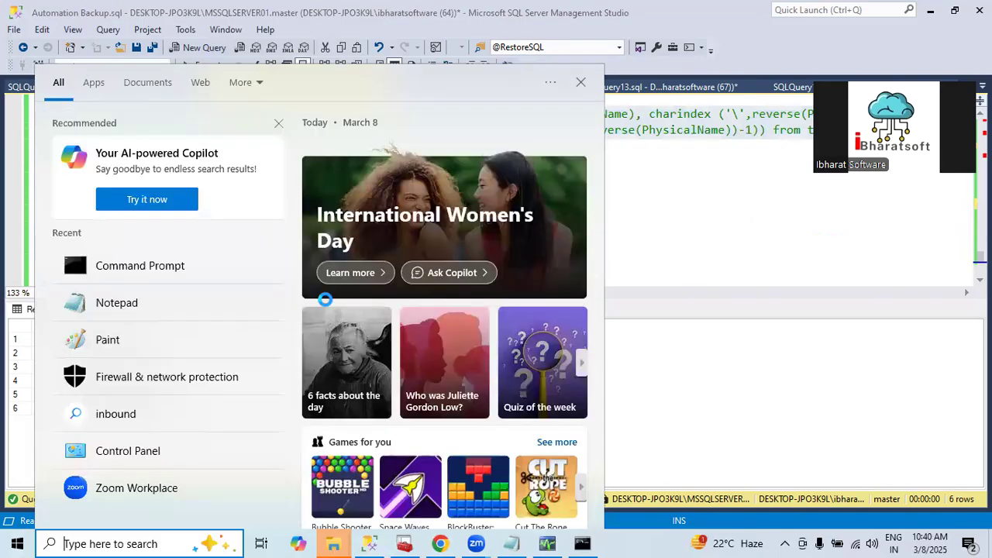
pyautogui.press('Escape')
pyautogui.click(403, 197)
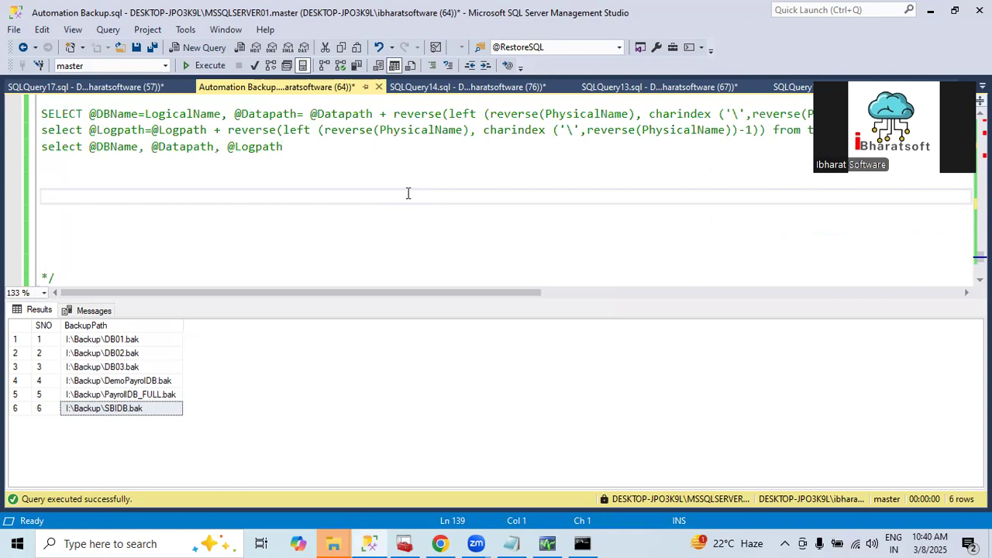
pyautogui.scroll(2, 327, 208)
pyautogui.click(112, 163)
pyautogui.scroll(18, 112, 163)
pyautogui.scroll(15, 112, 163)
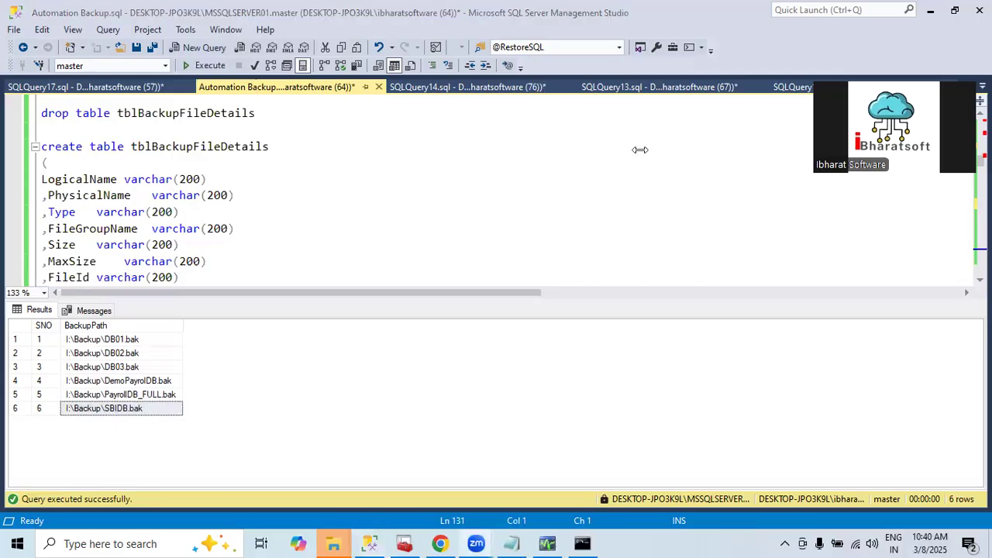
pyautogui.scroll(10, 274, 189)
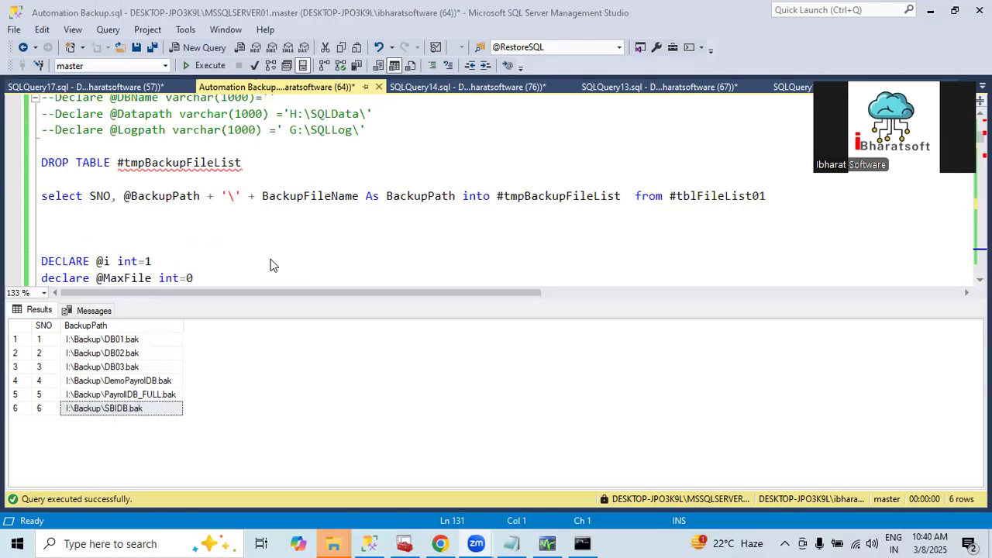
pyautogui.scroll(-15, 271, 264)
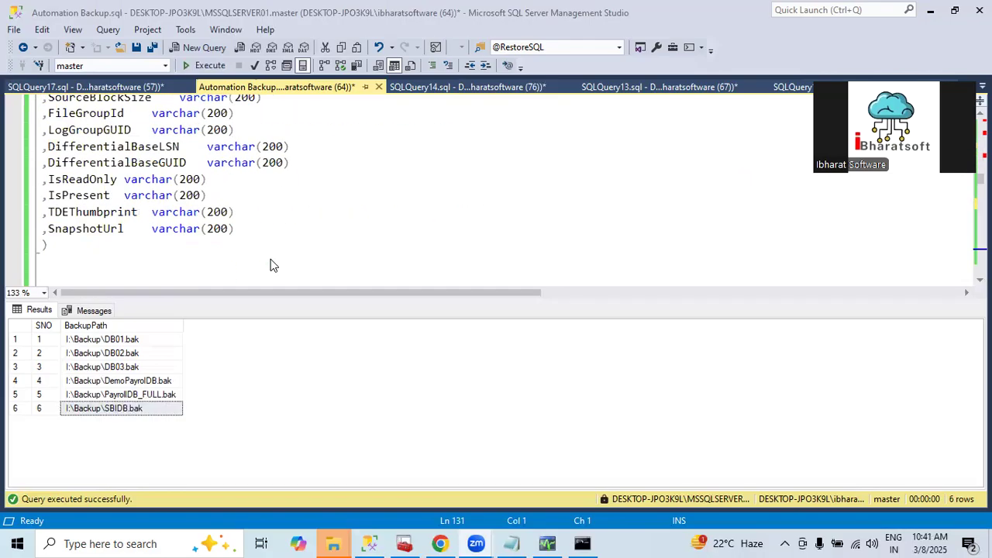